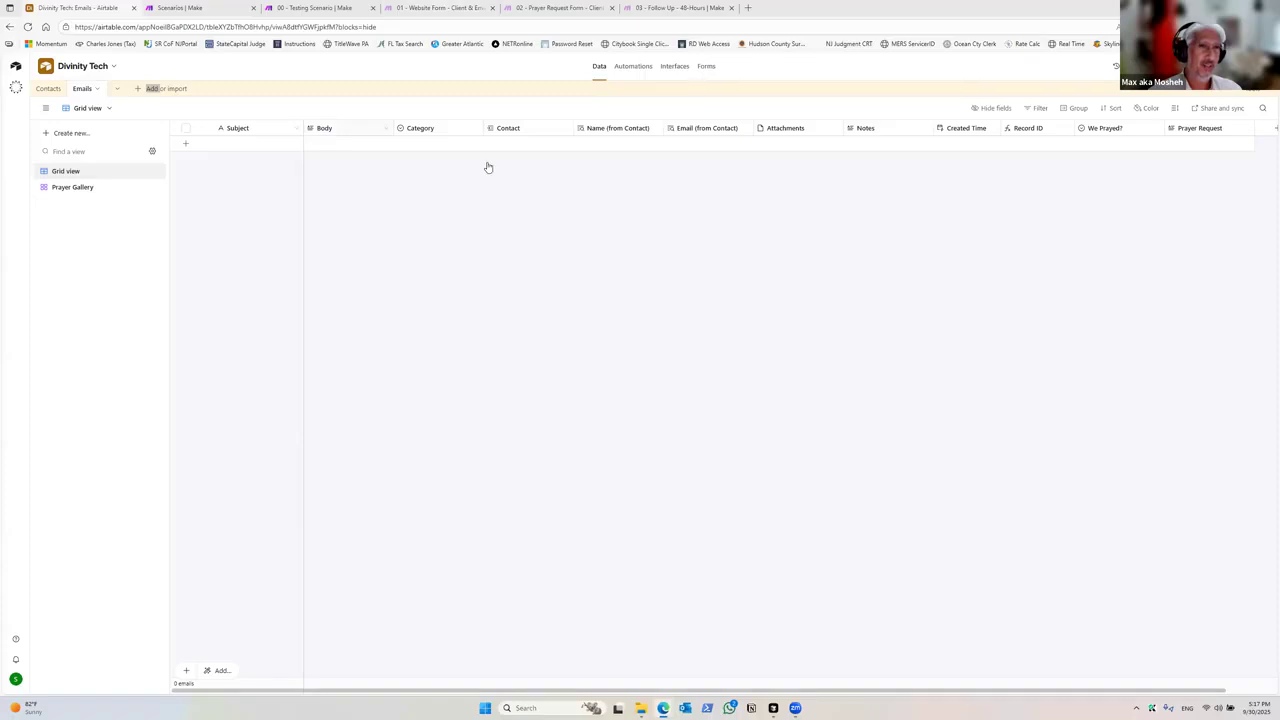
Step: Switch between the Contacts and Emails tables of the Divinity Tech base to review their fields
{"action": "left_click", "coordinate": [42, 89]}
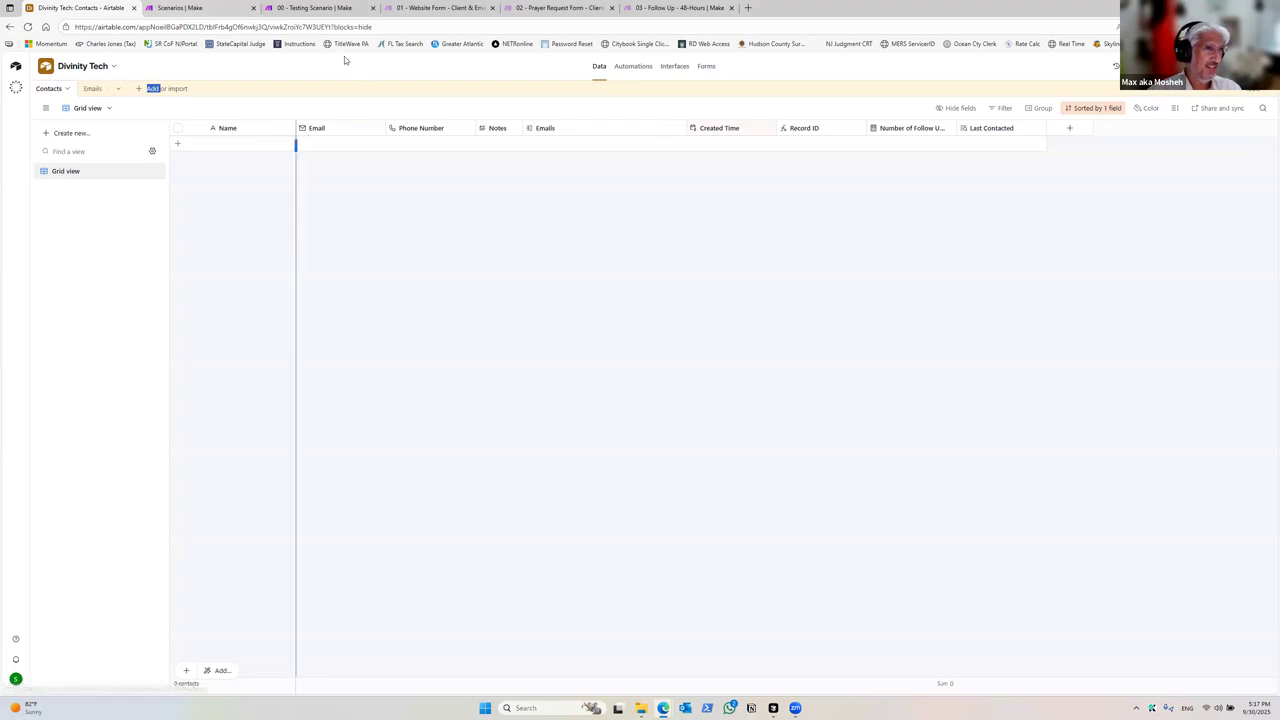
{"action": "left_click", "coordinate": [93, 89]}
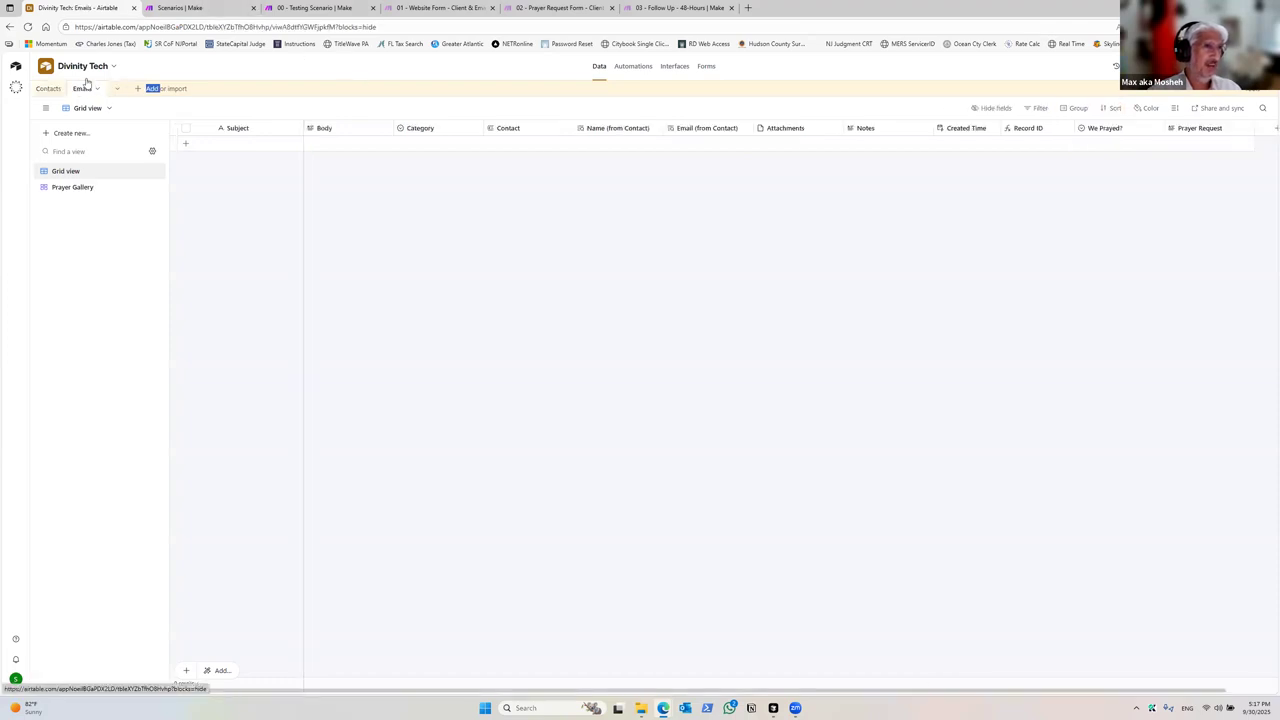
{"action": "left_click", "coordinate": [50, 90]}
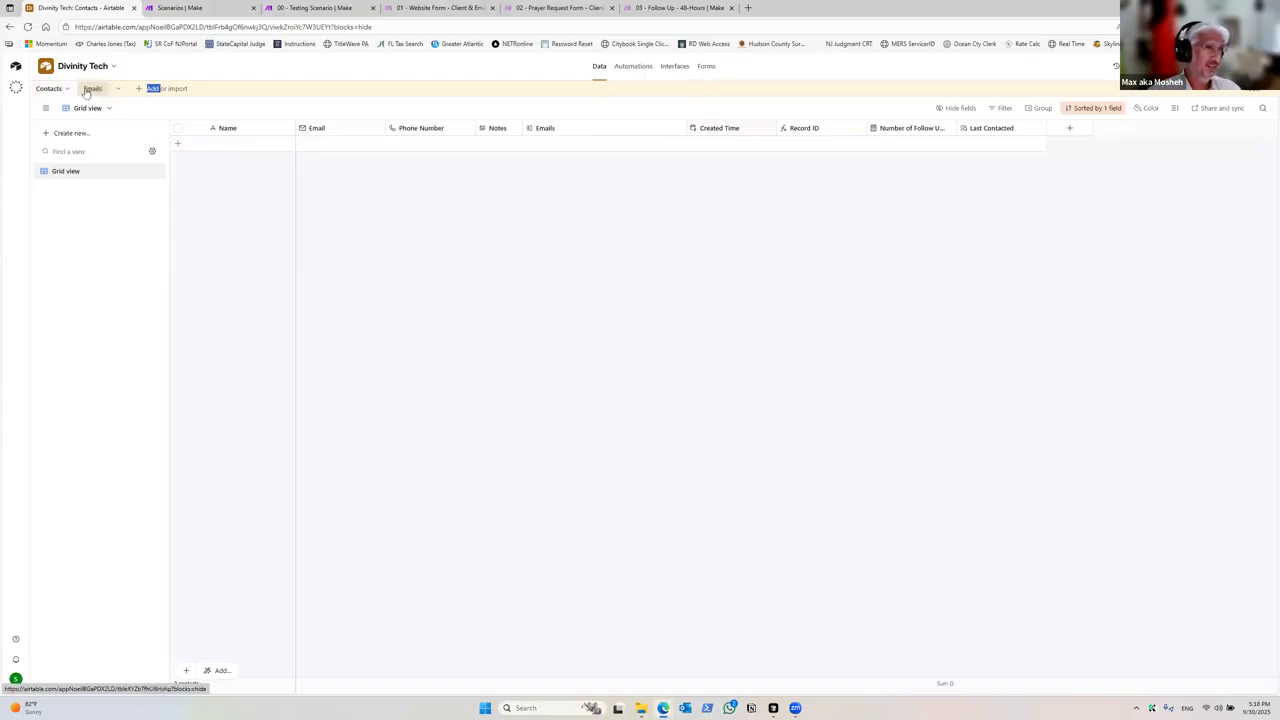
{"action": "left_click", "coordinate": [88, 89]}
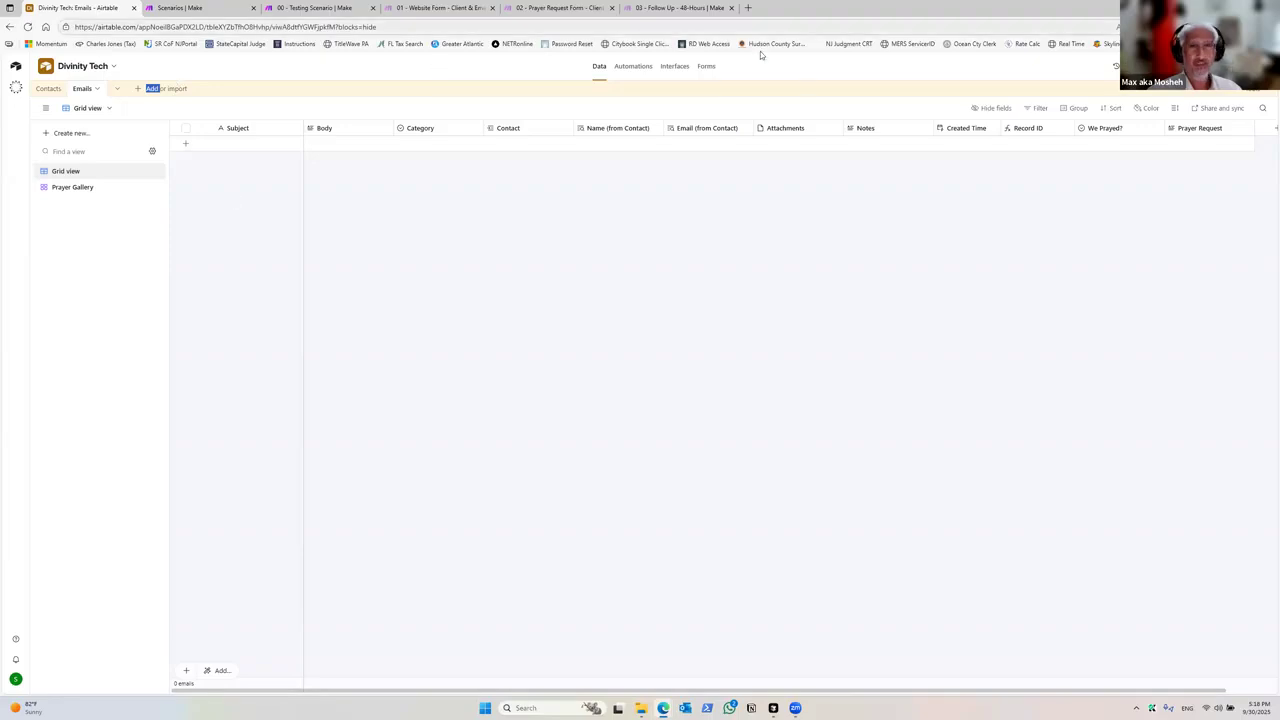
Step: Open the base's sharing options and view the Share to web settings
{"action": "left_click", "coordinate": [899, 90]}
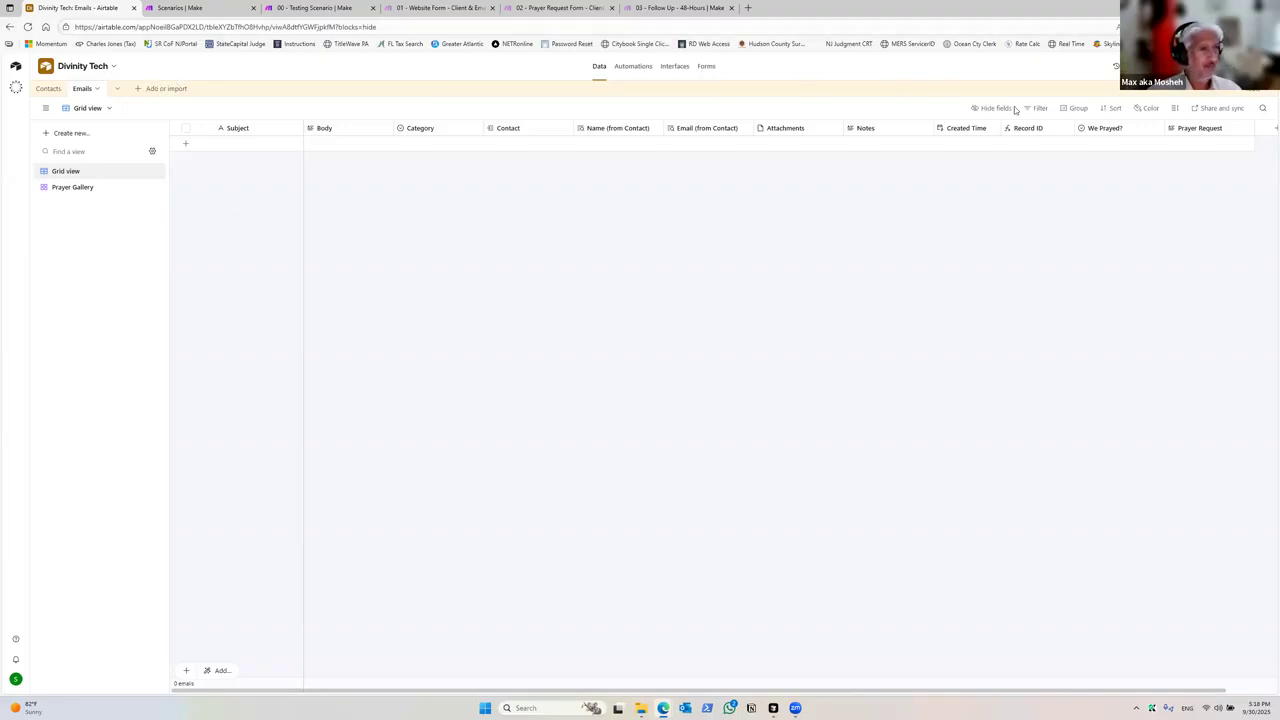
{"action": "left_click", "coordinate": [1217, 108]}
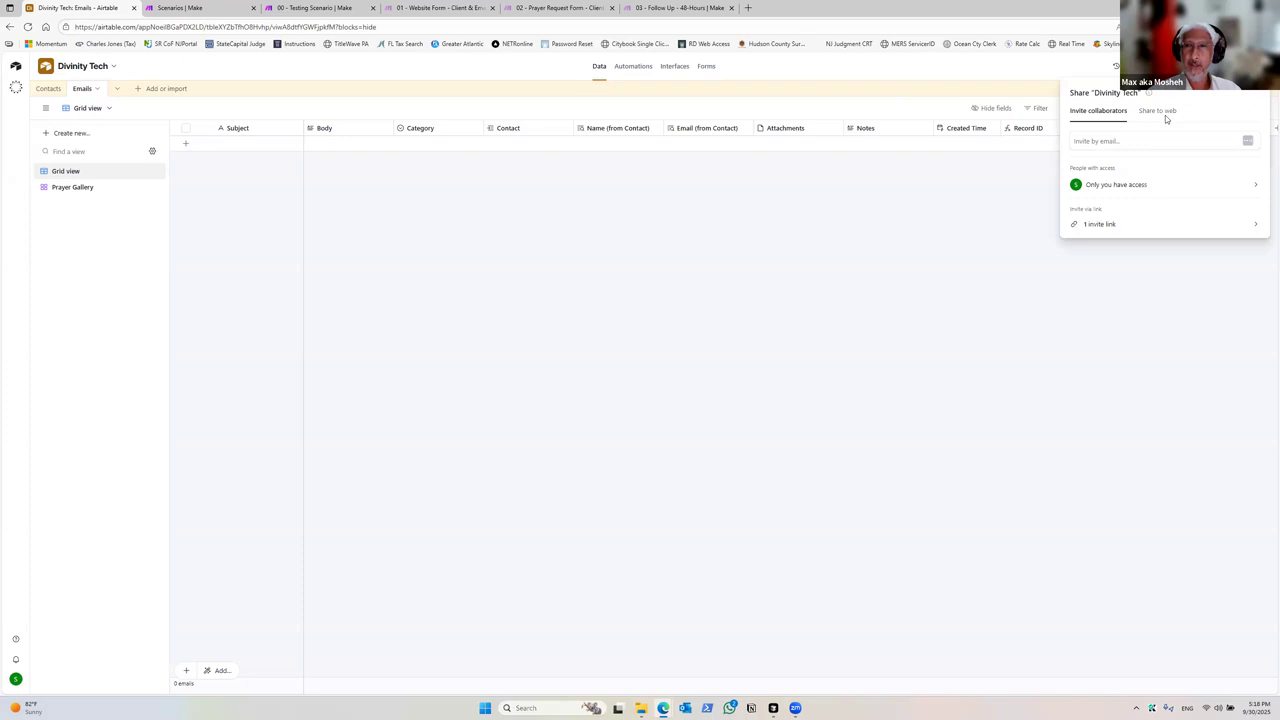
{"action": "left_click", "coordinate": [1155, 111]}
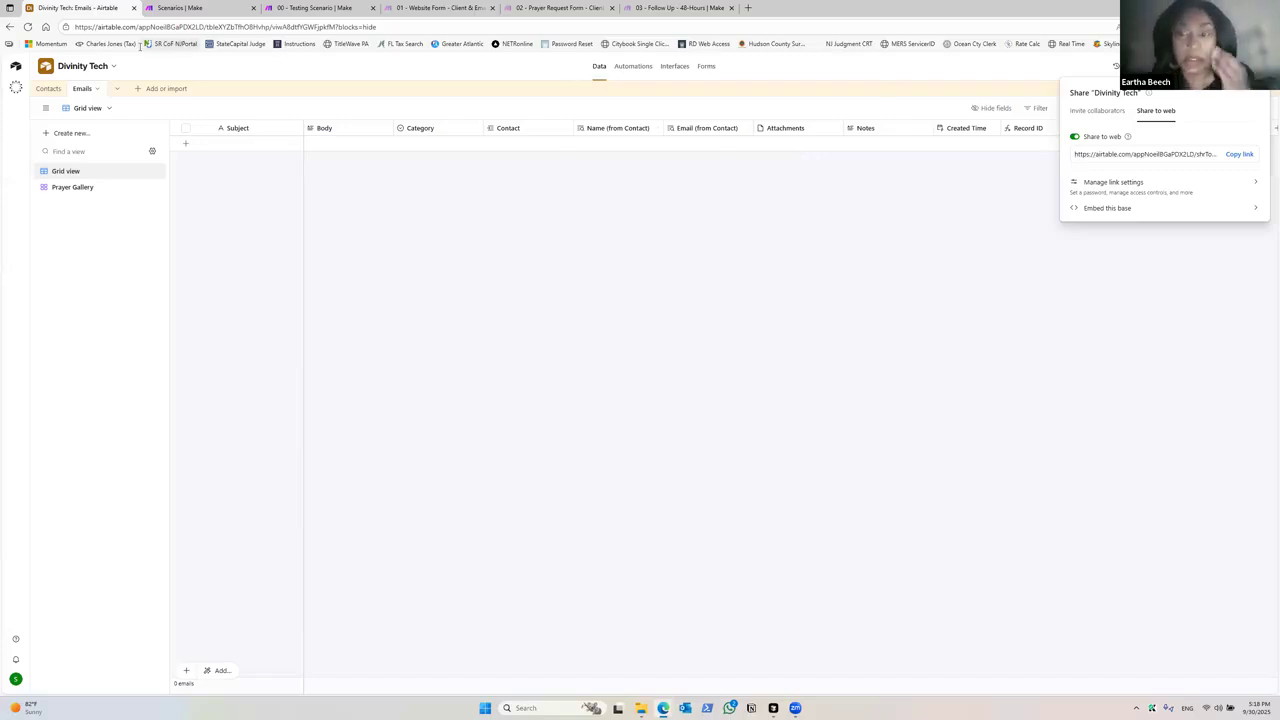
Step: Switch to Make and open the 00 - Testing Scenario from the Divinity Follow Up System folder
{"action": "left_click", "coordinate": [170, 7]}
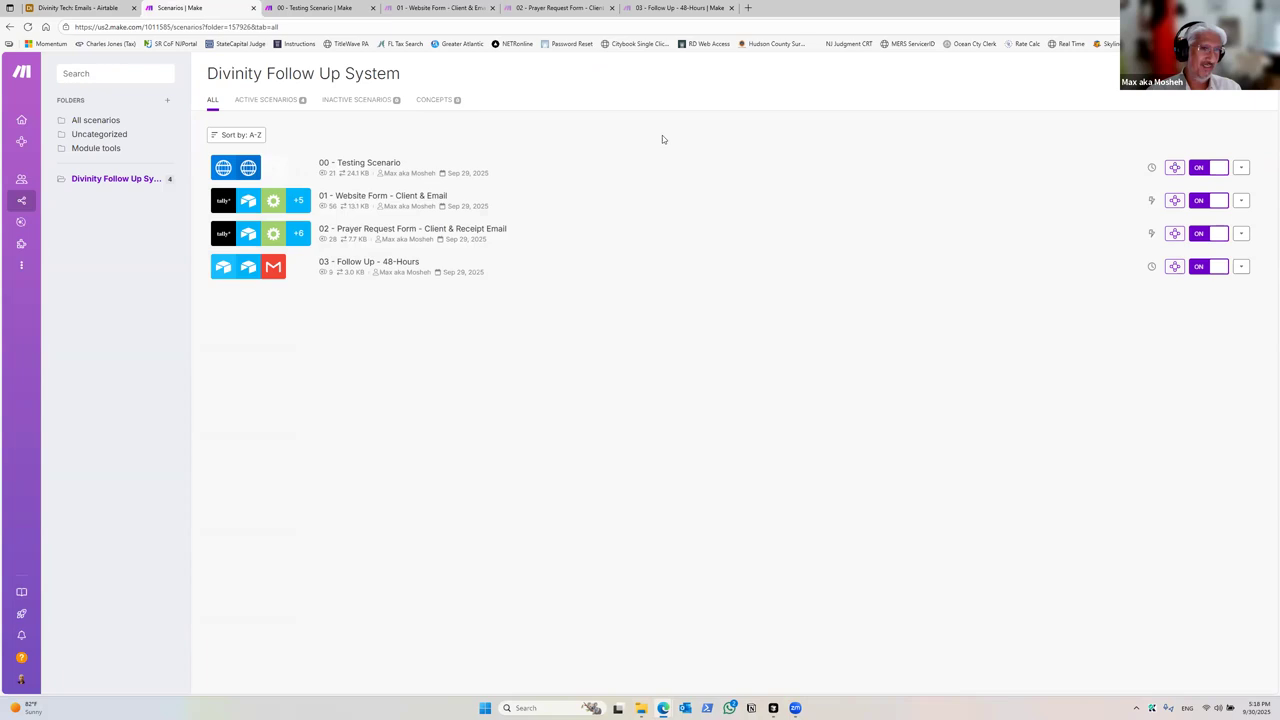
{"action": "right_click", "coordinate": [376, 176]}
{"action": "left_click", "coordinate": [405, 183]}
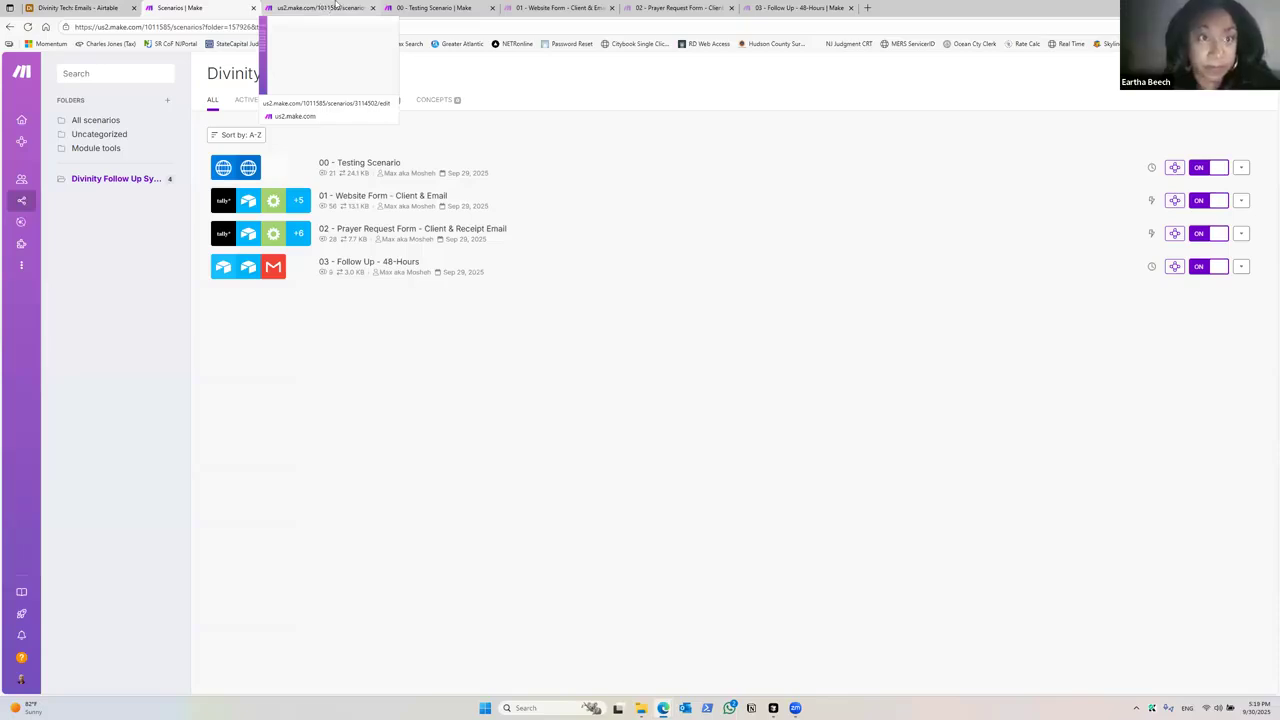
{"action": "left_click", "coordinate": [372, 8]}
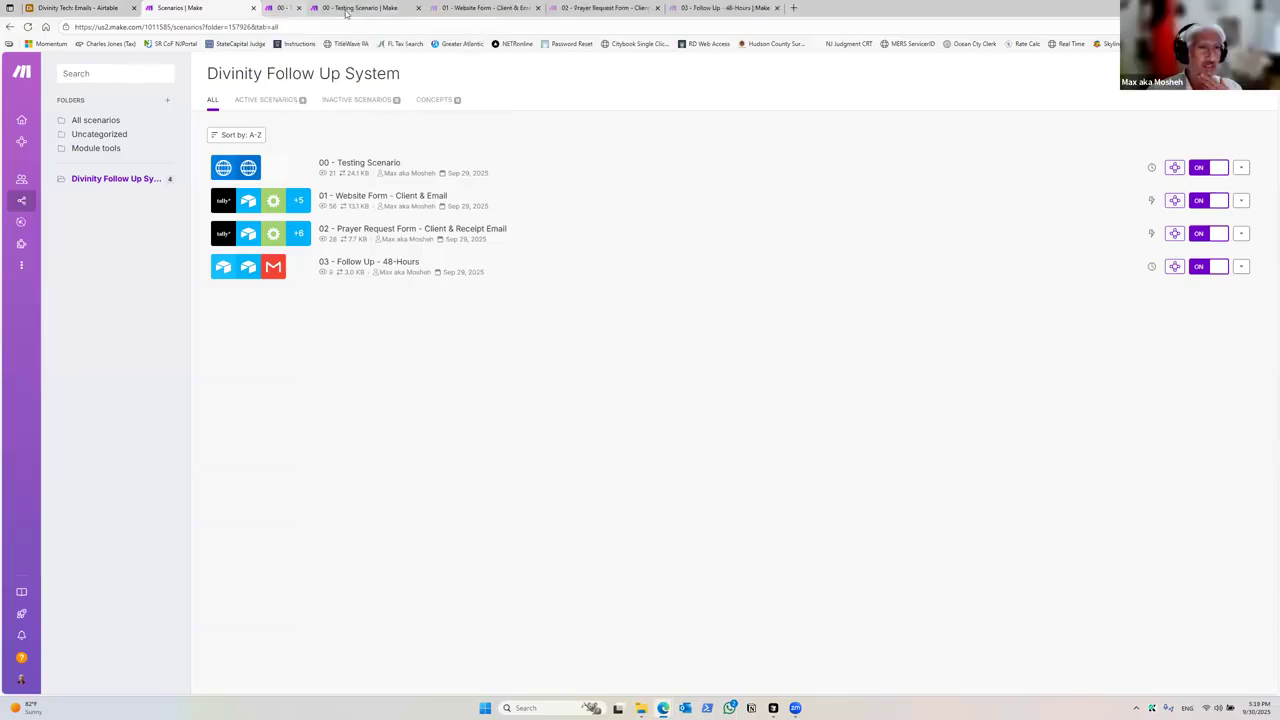
{"action": "left_click", "coordinate": [320, 8]}
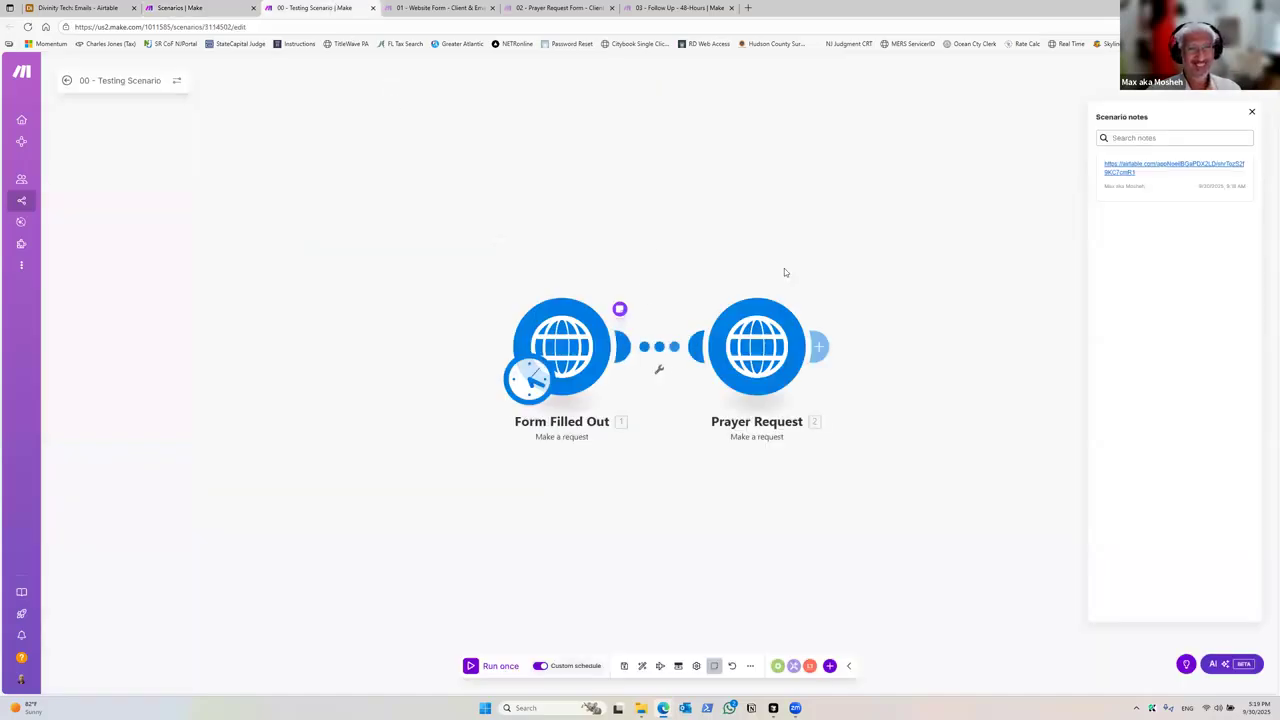
Step: Inspect the Form Filled Out HTTP request content and the Website Form scenario's Tally webhook module, closing it without changes
{"action": "left_click", "coordinate": [560, 345]}
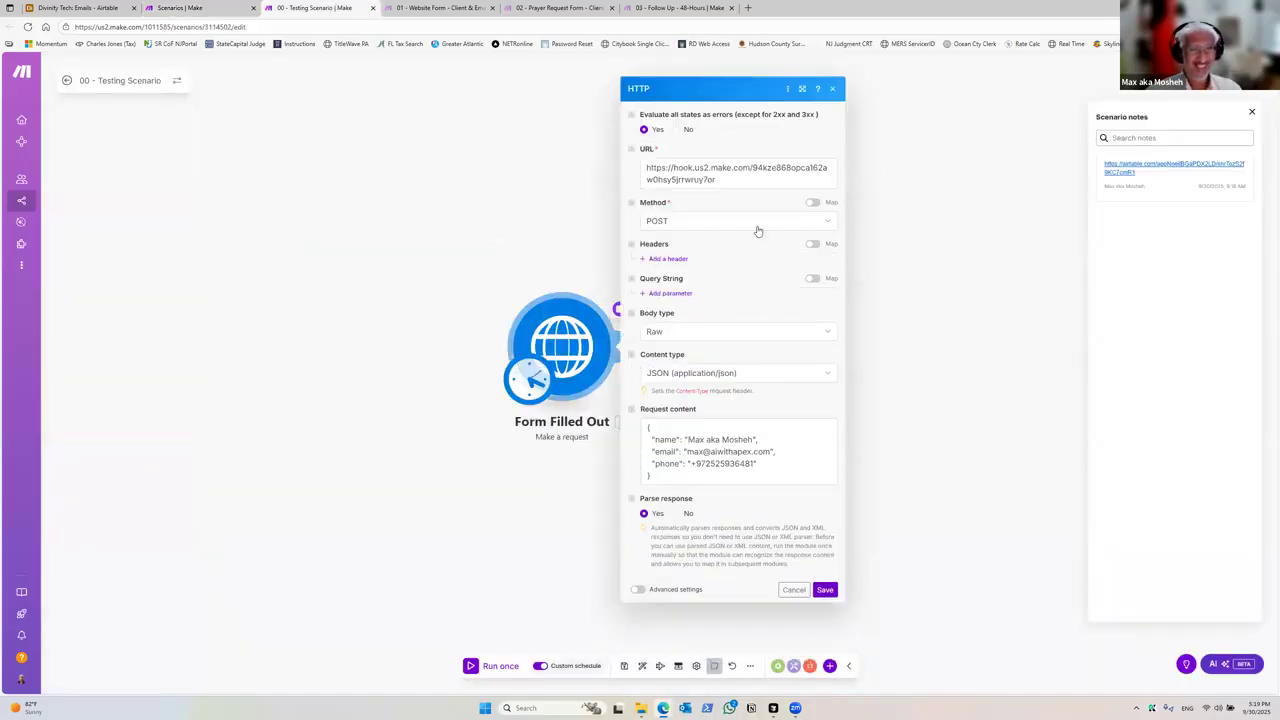
{"action": "left_click", "coordinate": [401, 6]}
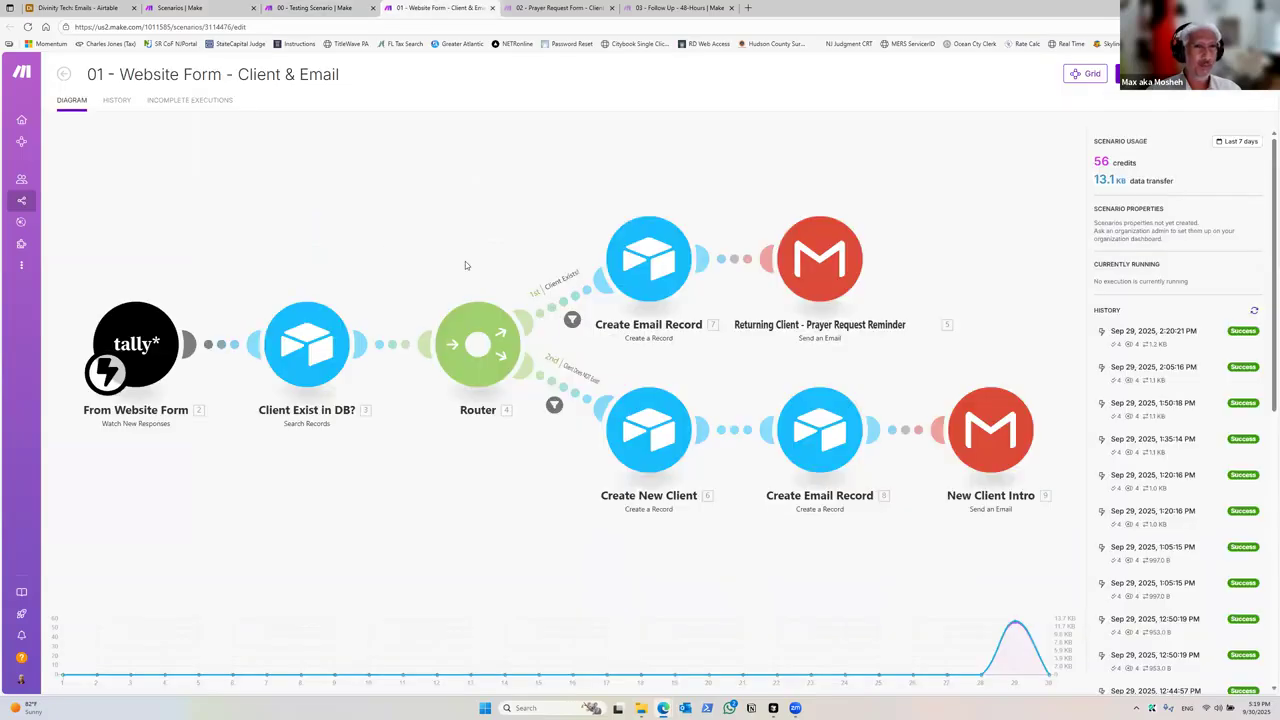
{"action": "left_click", "coordinate": [206, 357]}
{"action": "left_click", "coordinate": [185, 350]}
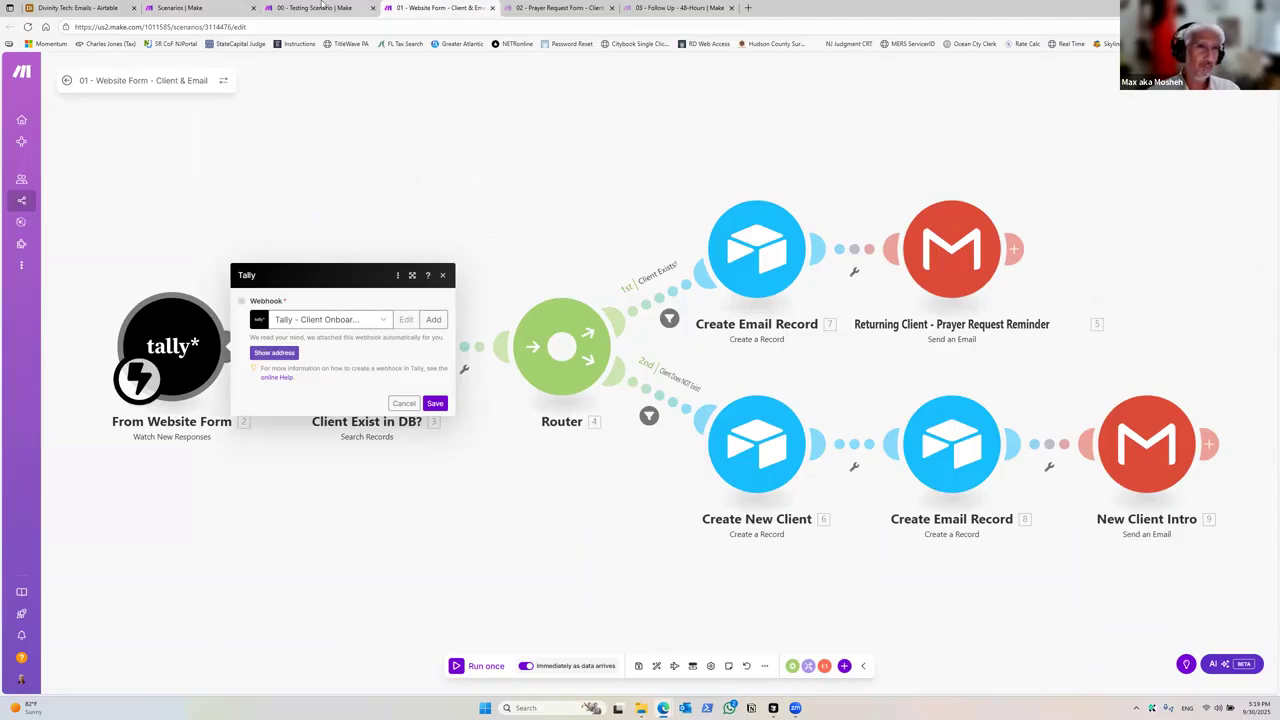
{"action": "left_click", "coordinate": [318, 7]}
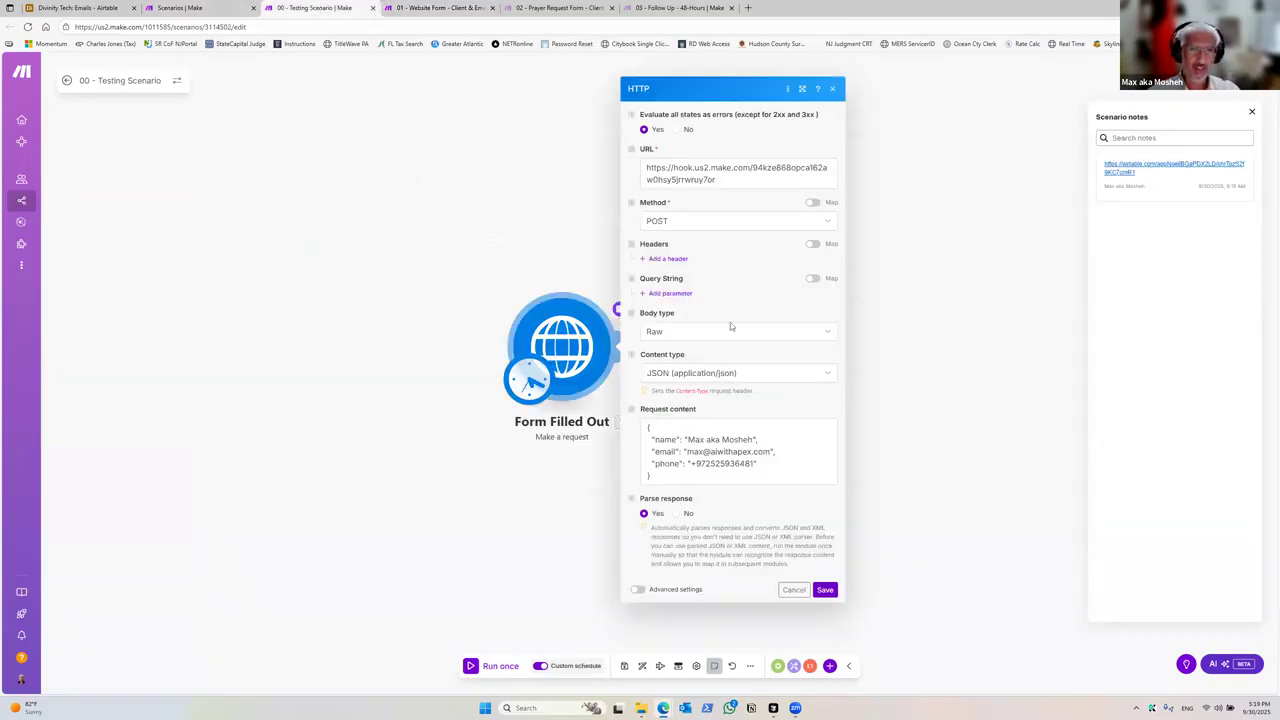
{"action": "left_click_drag", "start_coordinate": [652, 480], "coordinate": [643, 428]}
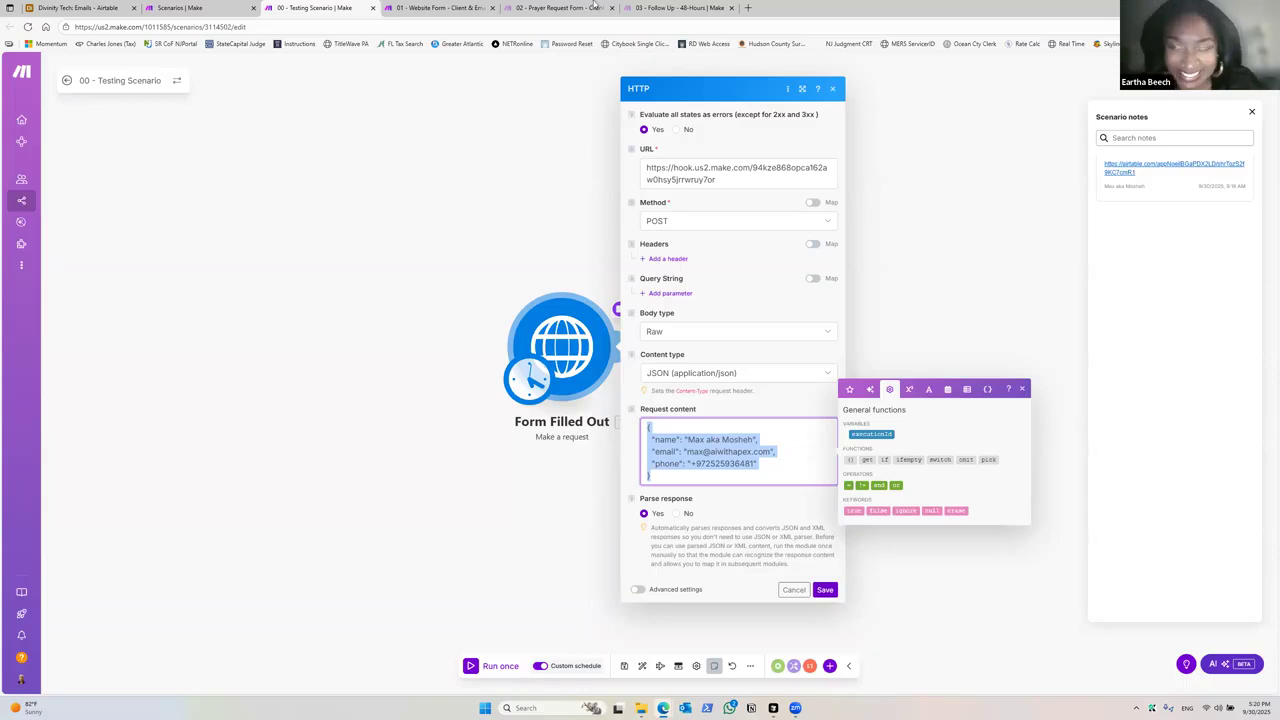
{"action": "left_click", "coordinate": [400, 9]}
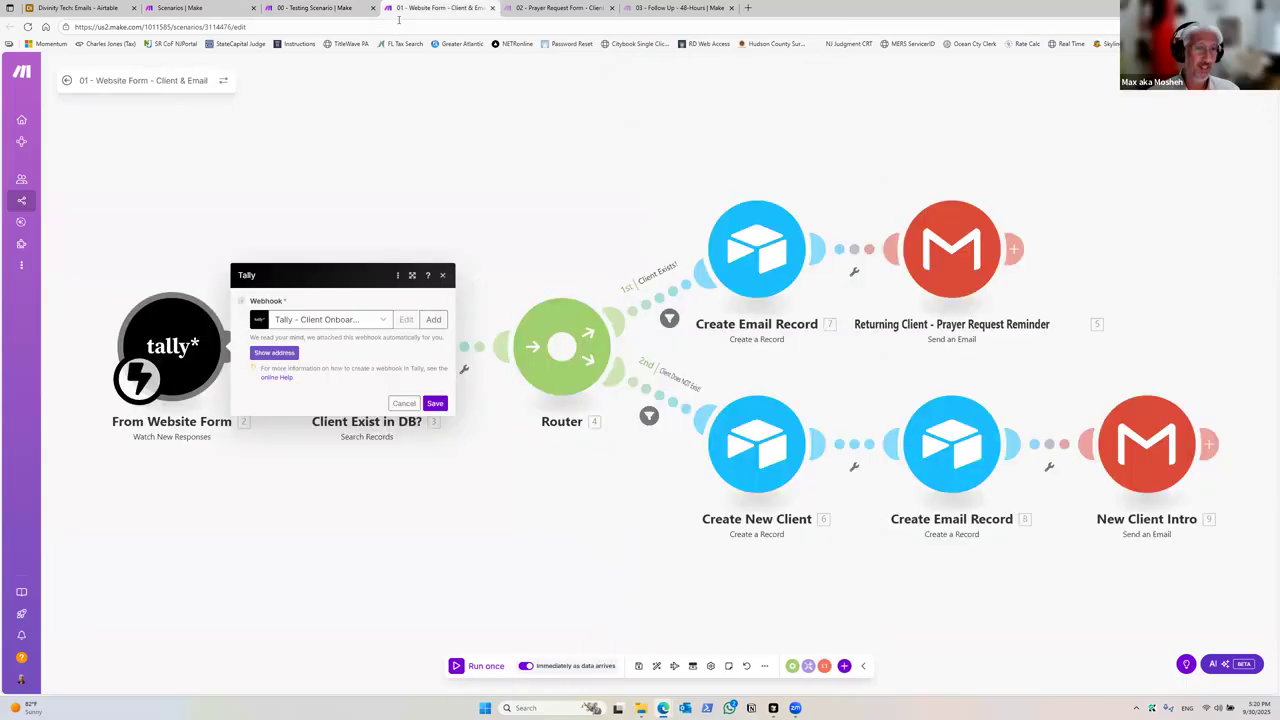
{"action": "left_click", "coordinate": [403, 403]}
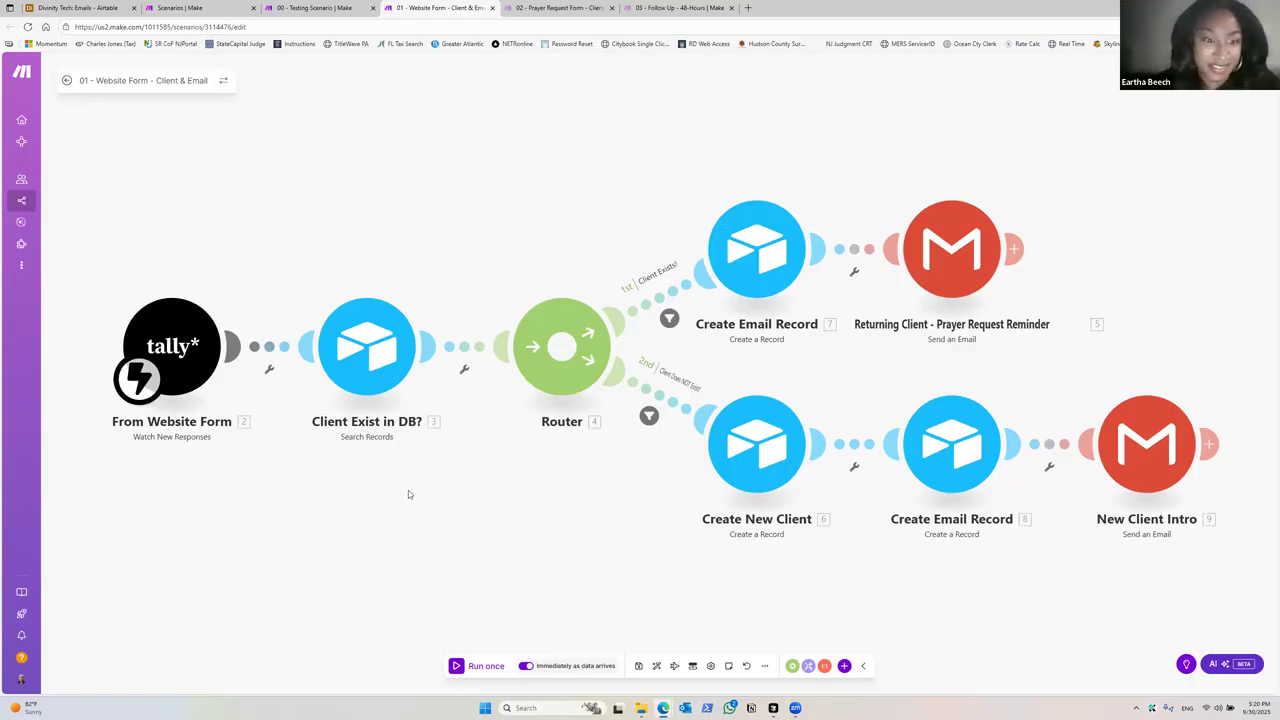
Step: Review the Client Exist in DB? search module's table, output fields and email formula
{"action": "left_click", "coordinate": [380, 357]}
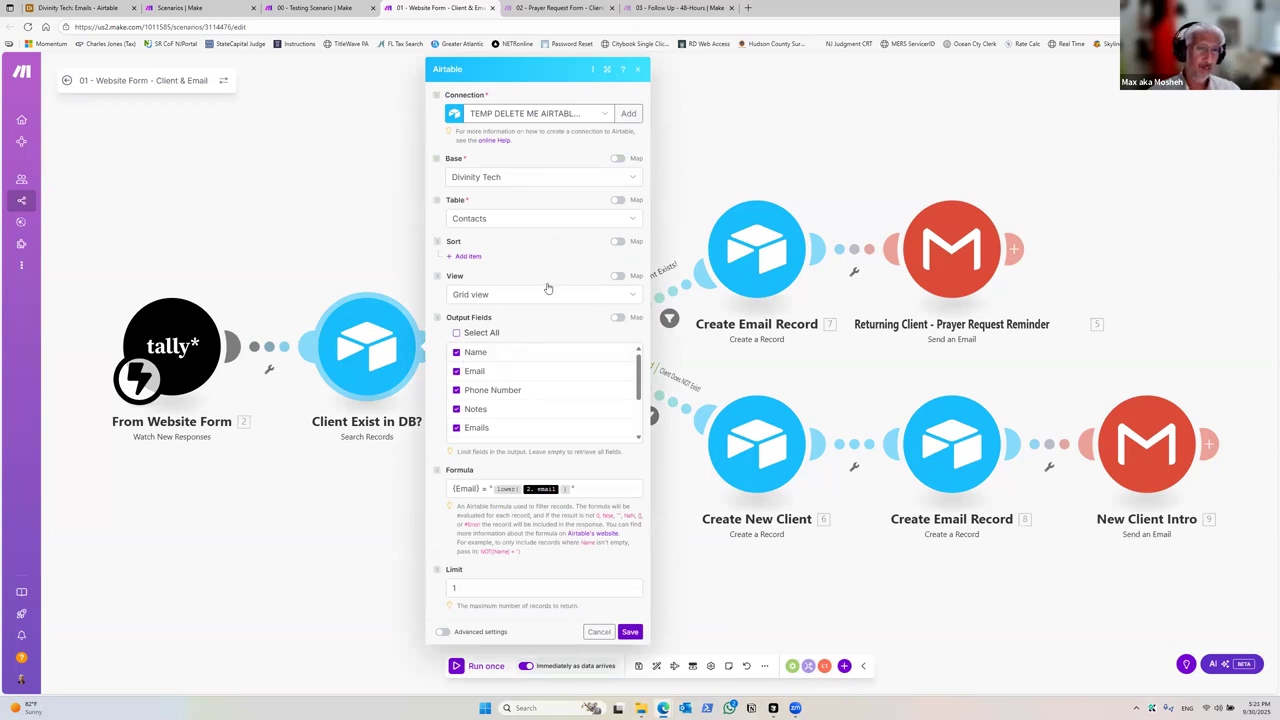
{"action": "scroll", "coordinate": [523, 368], "scroll_direction": "down", "scroll_amount": 3}
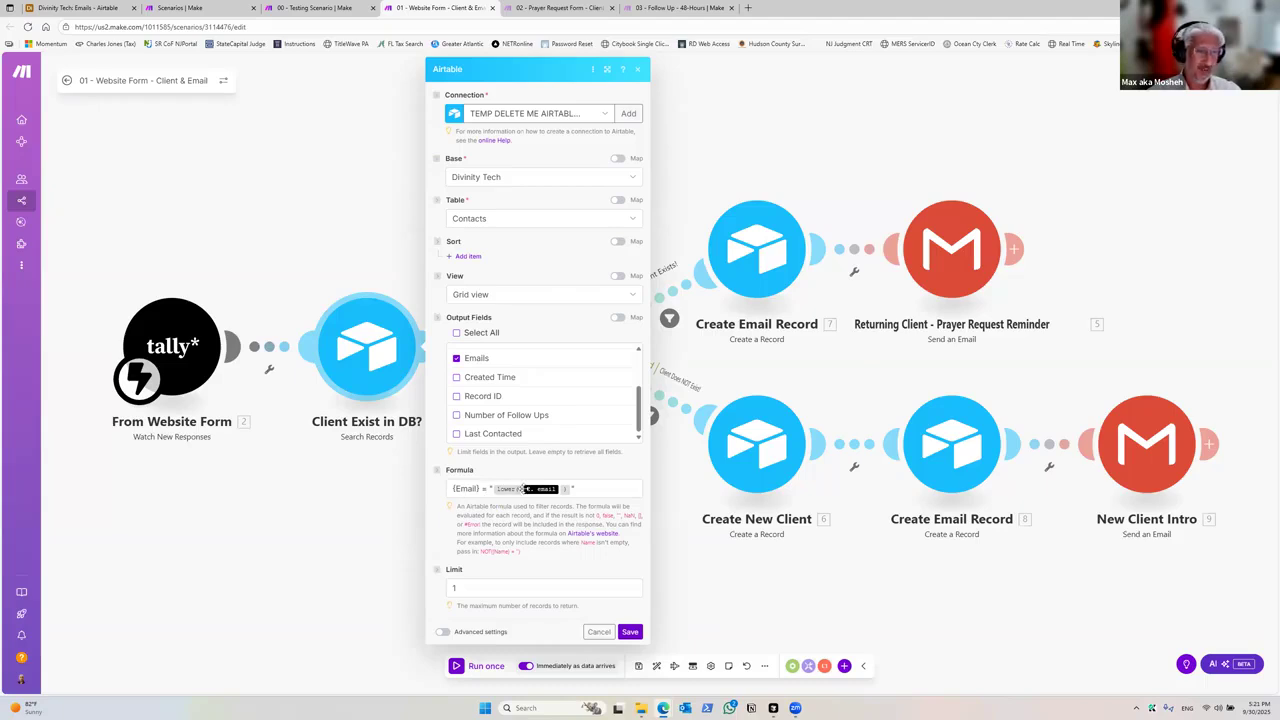
{"action": "left_click", "coordinate": [482, 490]}
{"action": "key", "text": "ctrl+a"}
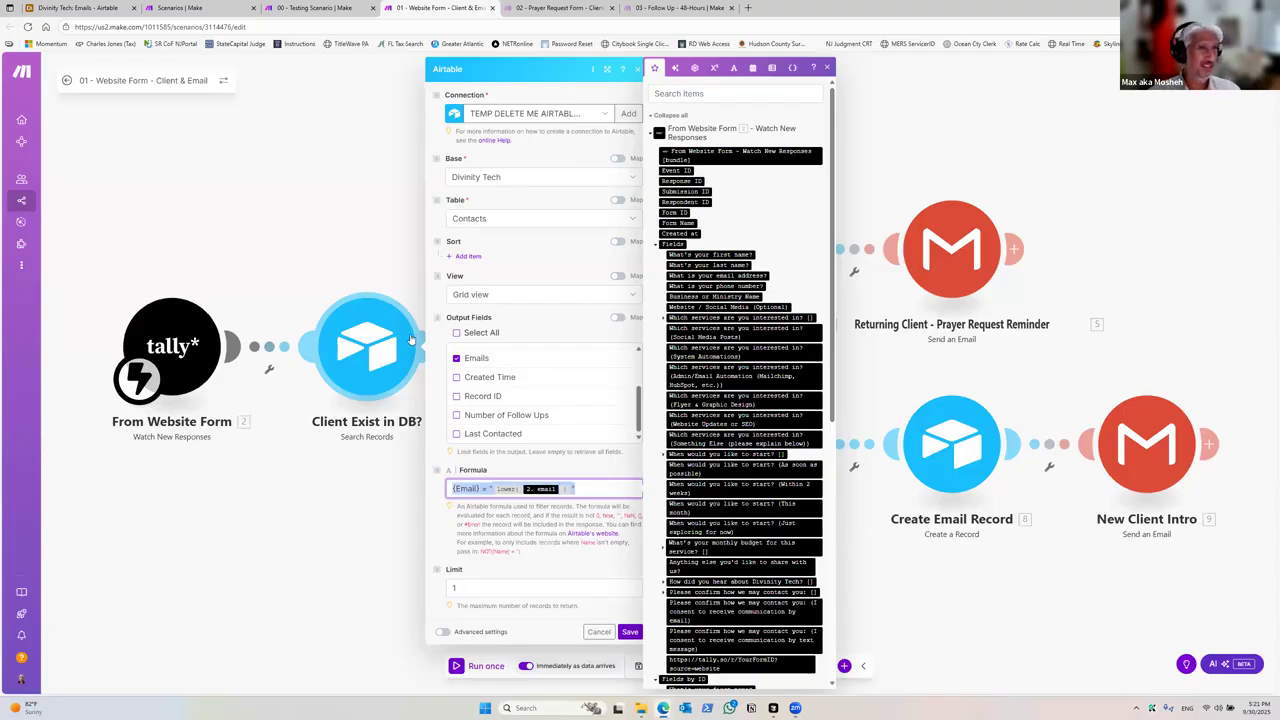
{"action": "left_click", "coordinate": [294, 183]}
{"action": "left_click_drag", "start_coordinate": [578, 431], "coordinate": [450, 446]}
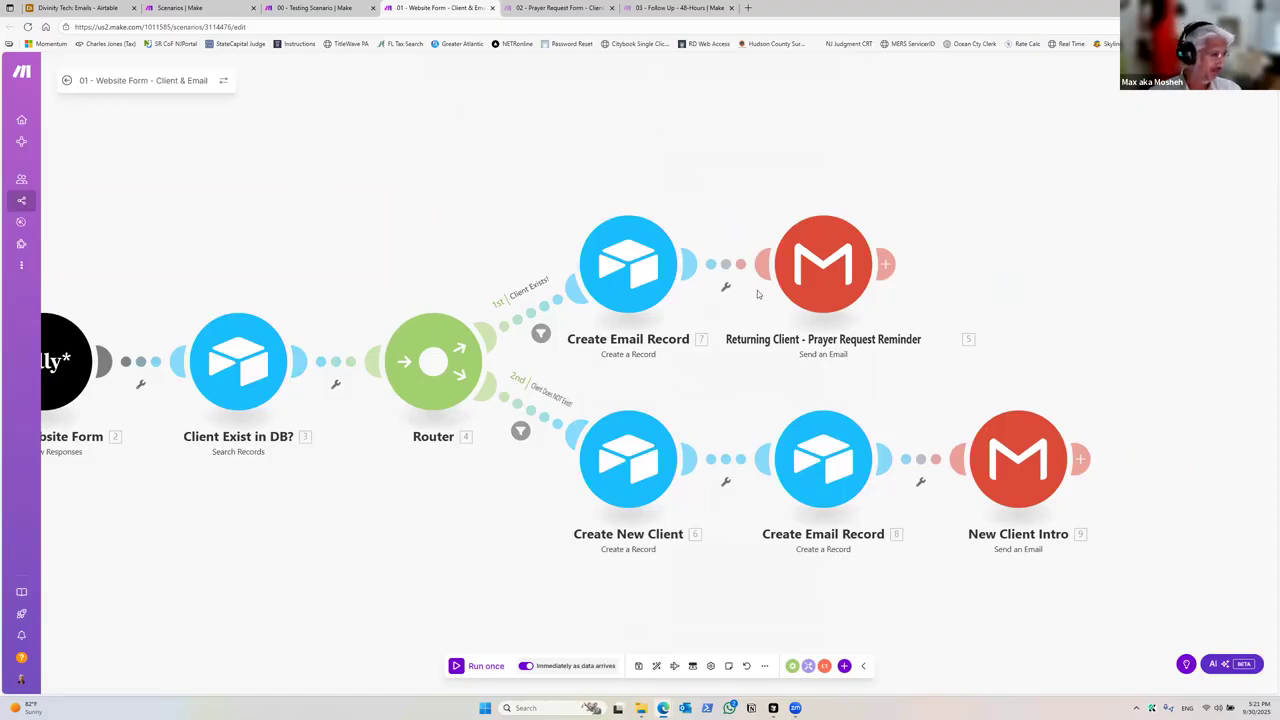
{"action": "left_click_drag", "start_coordinate": [572, 565], "coordinate": [457, 495]}
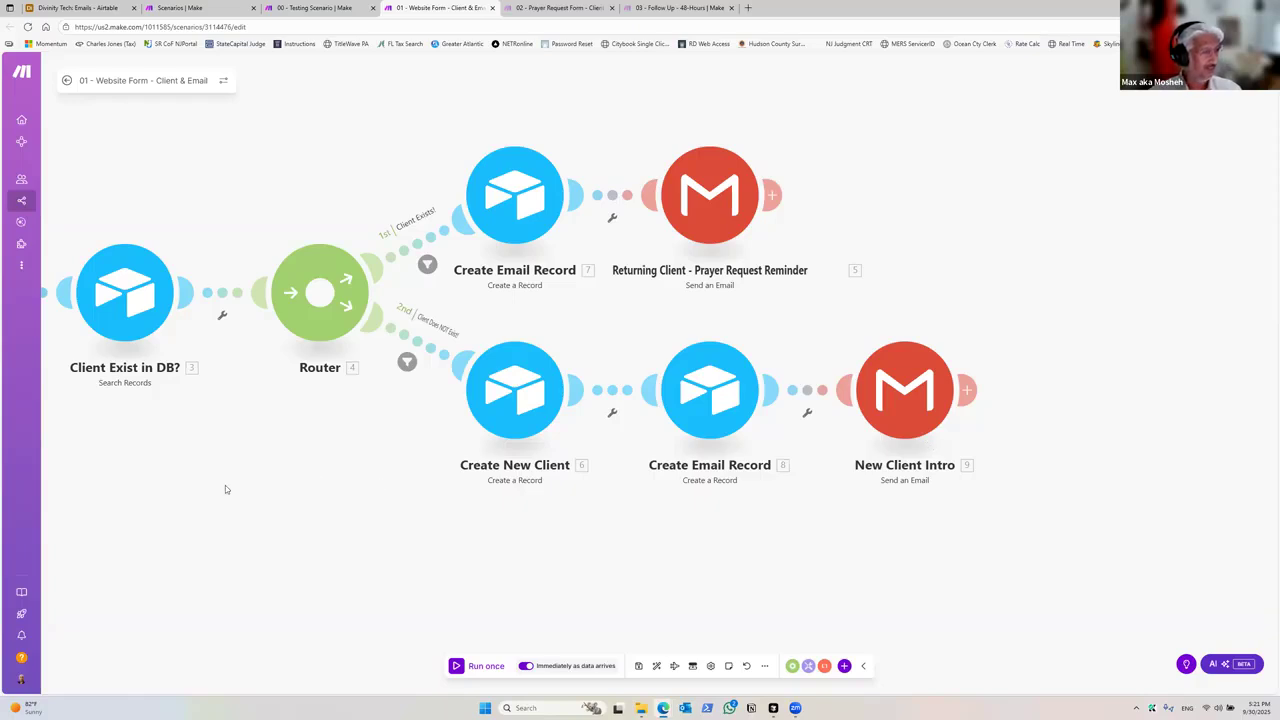
{"action": "left_click_drag", "start_coordinate": [334, 489], "coordinate": [372, 515]}
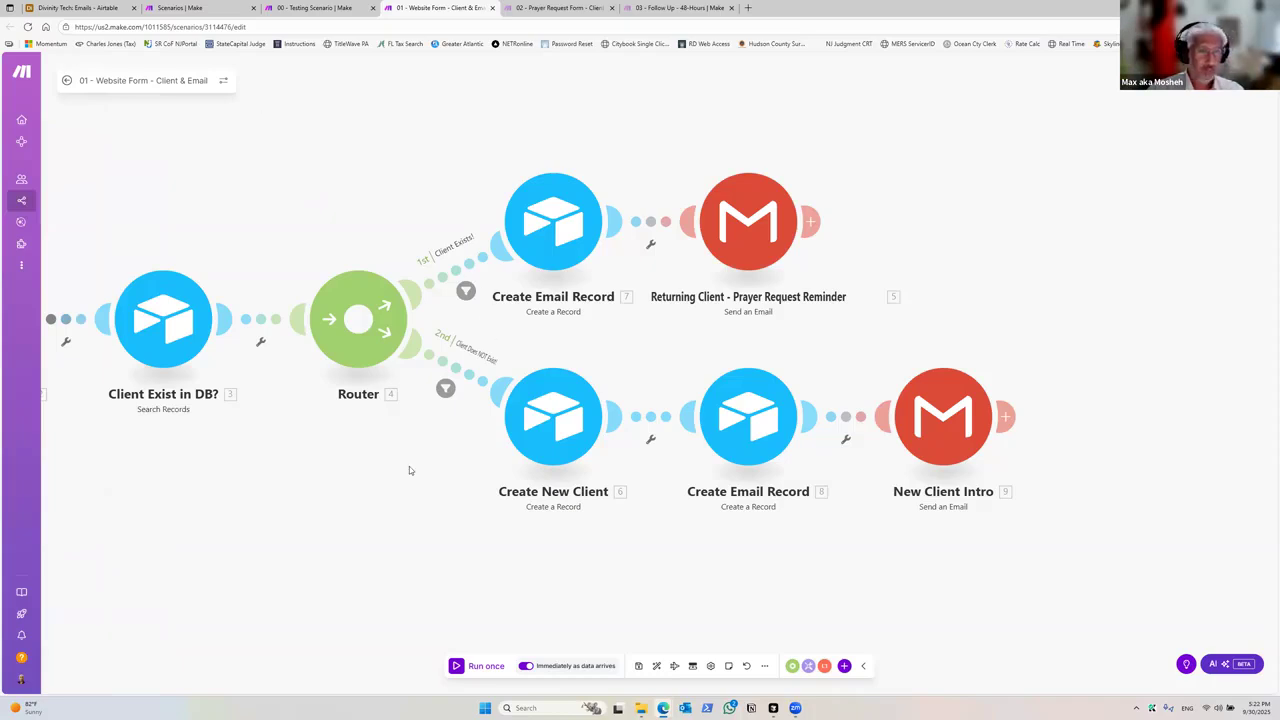
{"action": "left_click_drag", "start_coordinate": [409, 467], "coordinate": [481, 464]}
{"action": "left_click_drag", "start_coordinate": [250, 494], "coordinate": [451, 488]}
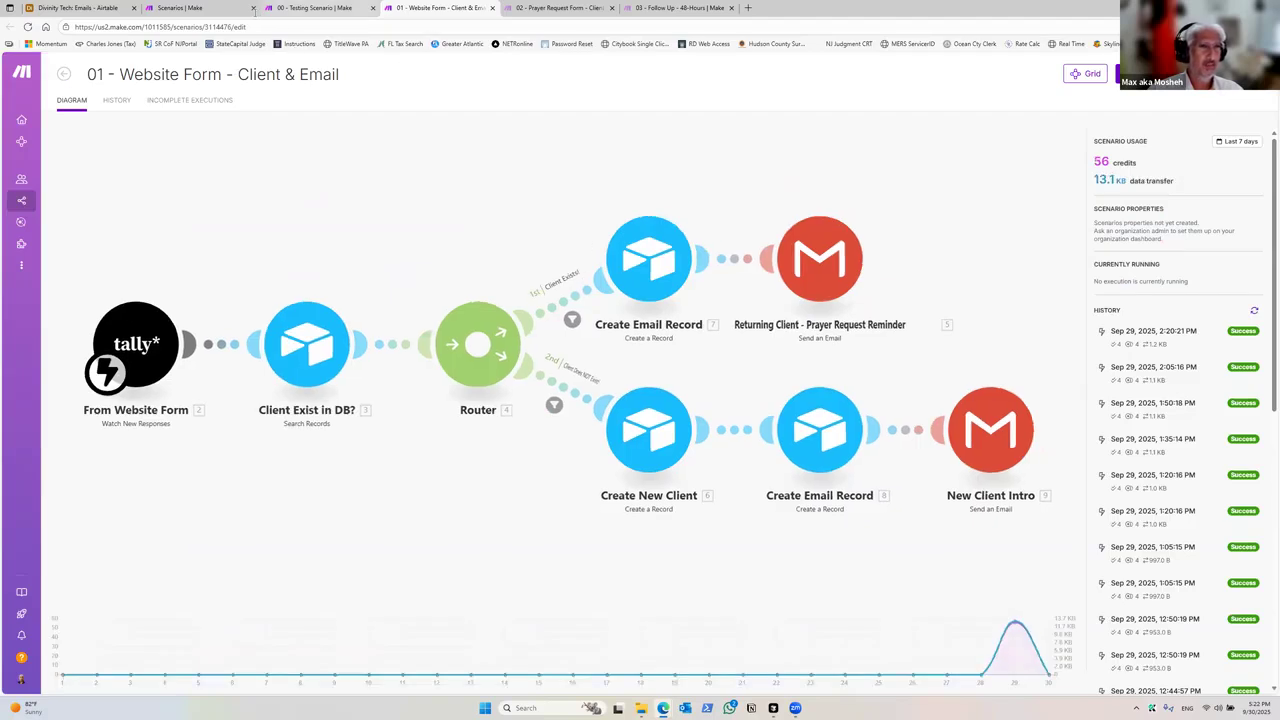
Step: Run only the Form Filled Out module in the Testing Scenario to send a test submission, then return to the Website Form scenario
{"action": "left_click", "coordinate": [318, 10]}
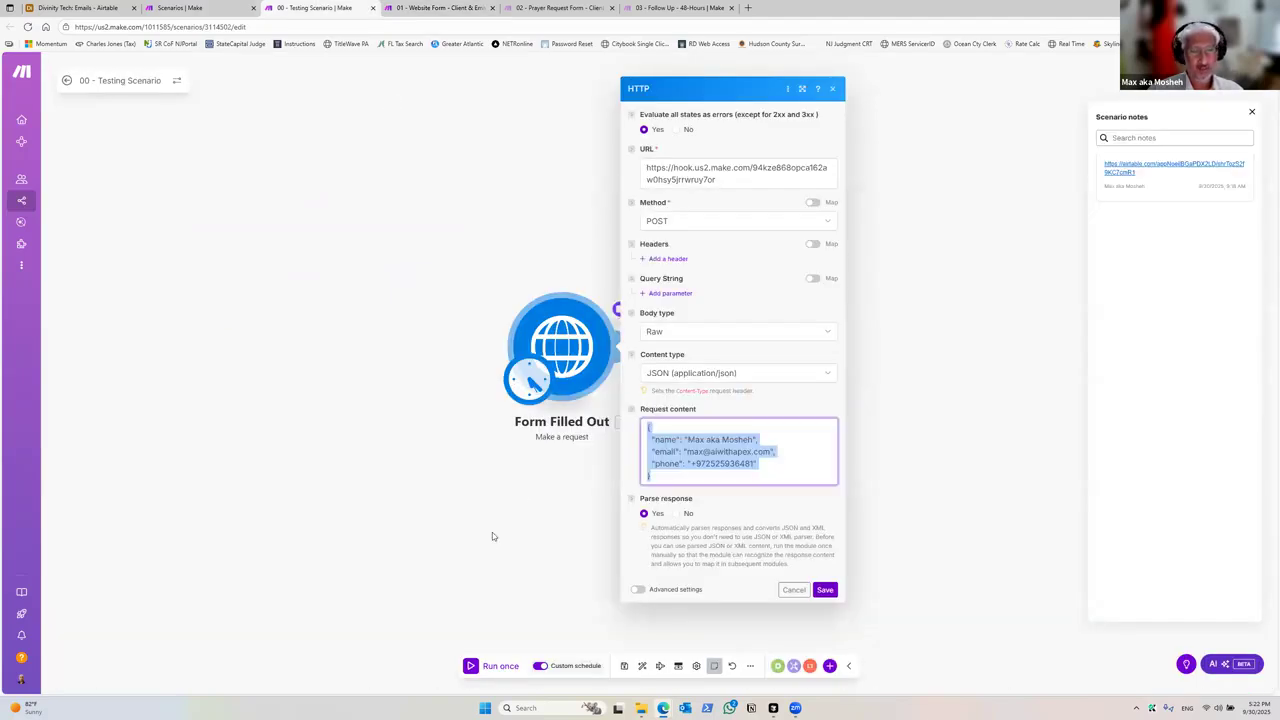
{"action": "right_click", "coordinate": [570, 347]}
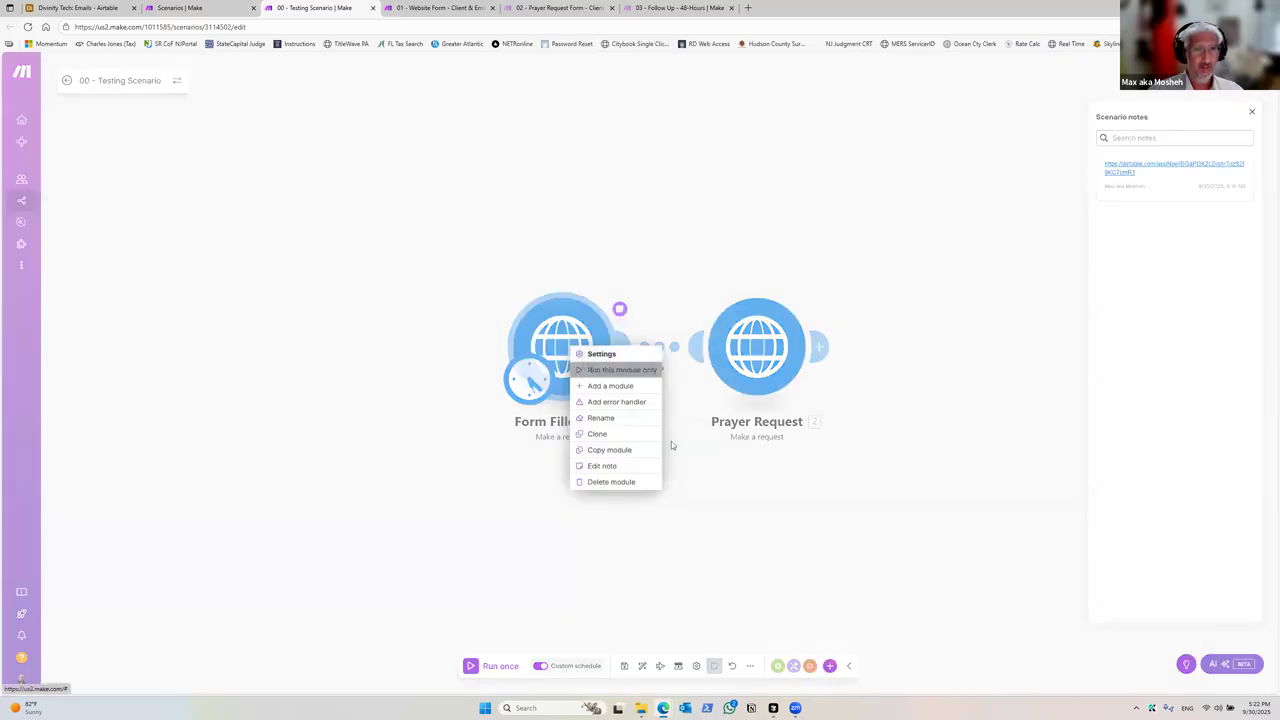
{"action": "left_click", "coordinate": [600, 370]}
{"action": "left_click", "coordinate": [399, 7]}
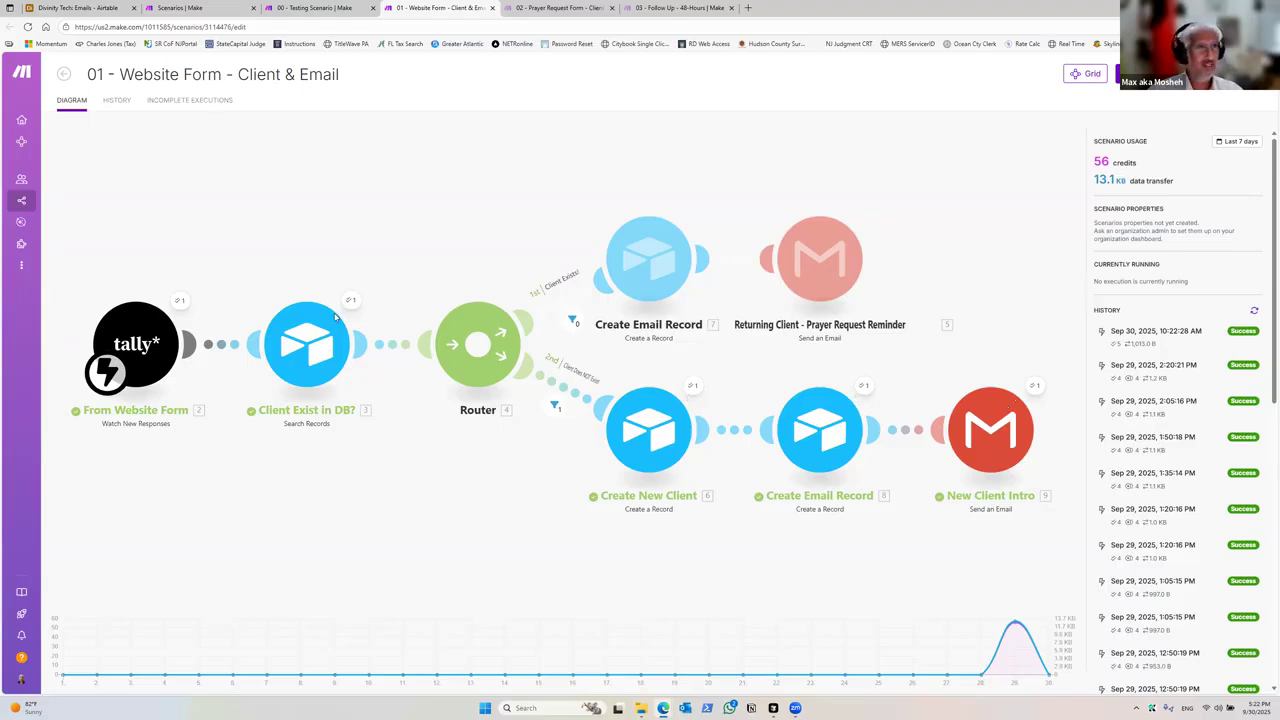
Step: Check the Emails table in Airtable for the newly created email record and close the share panel
{"action": "left_click", "coordinate": [78, 7]}
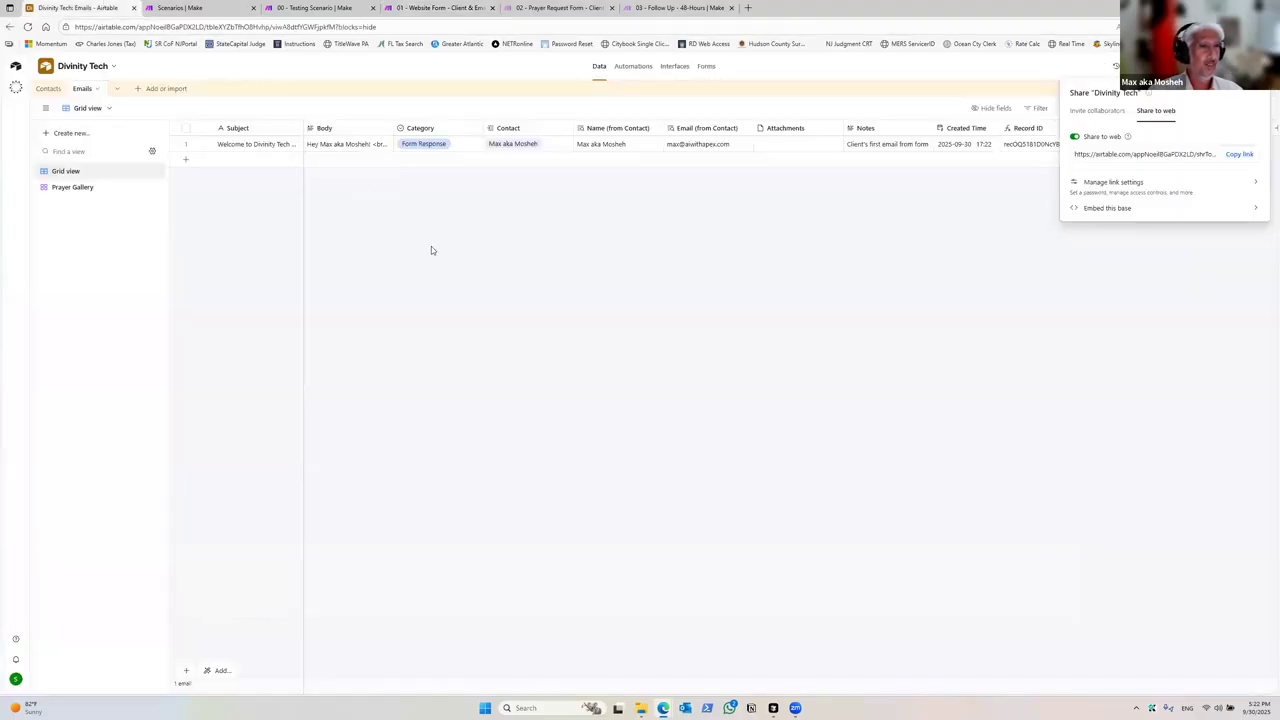
{"action": "left_click", "coordinate": [431, 250]}
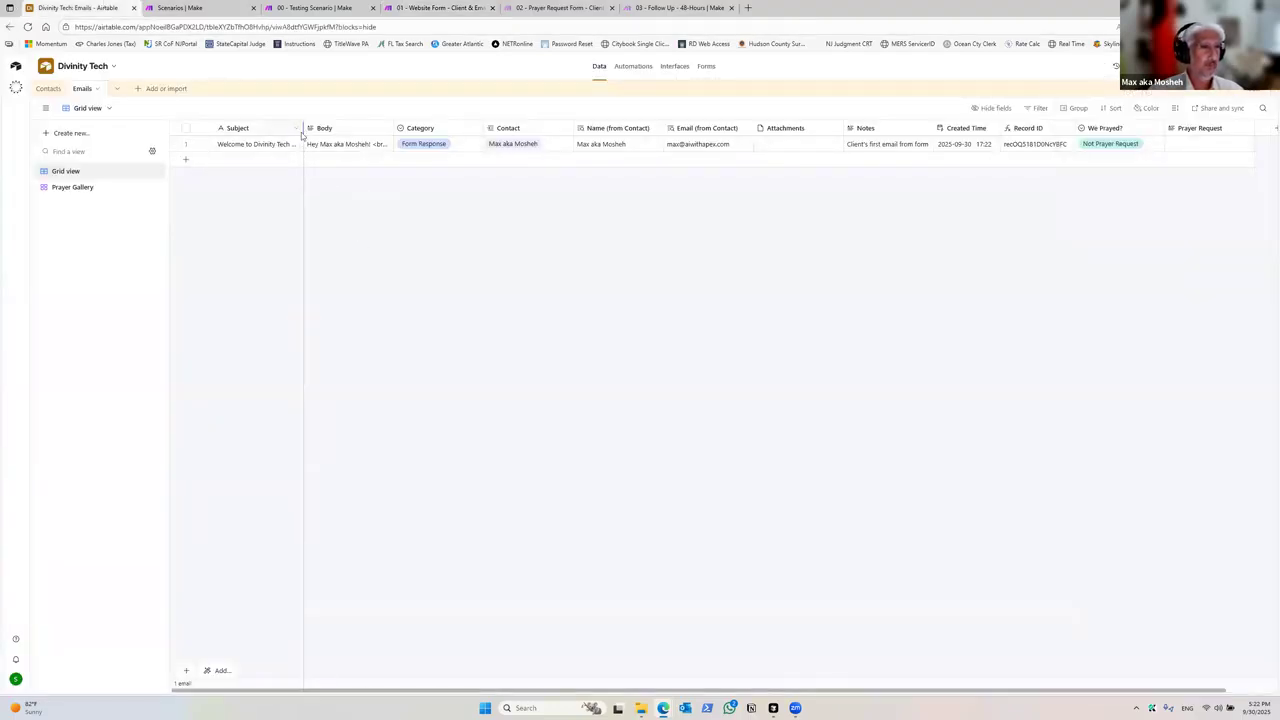
{"action": "left_click", "coordinate": [48, 88]}
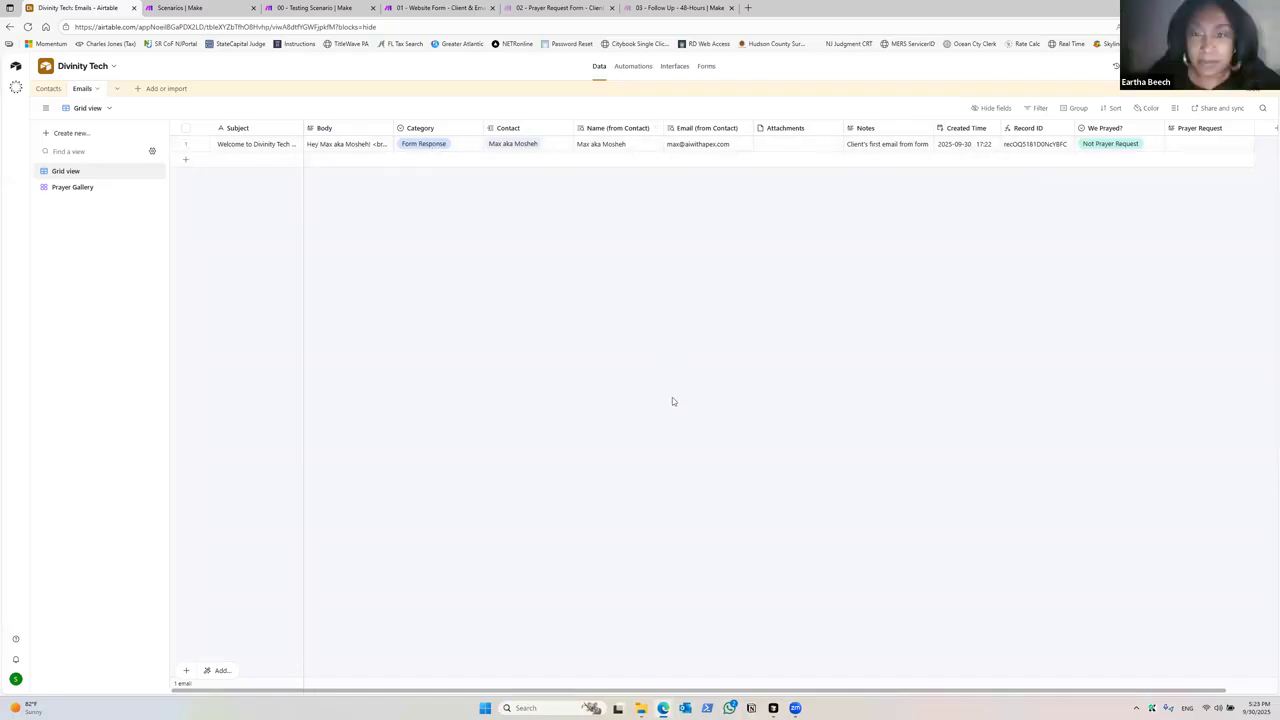
Step: Switch to Outlook, open the Inbox and run Send/Receive All Folders to check for the new email
{"action": "left_click", "coordinate": [683, 708]}
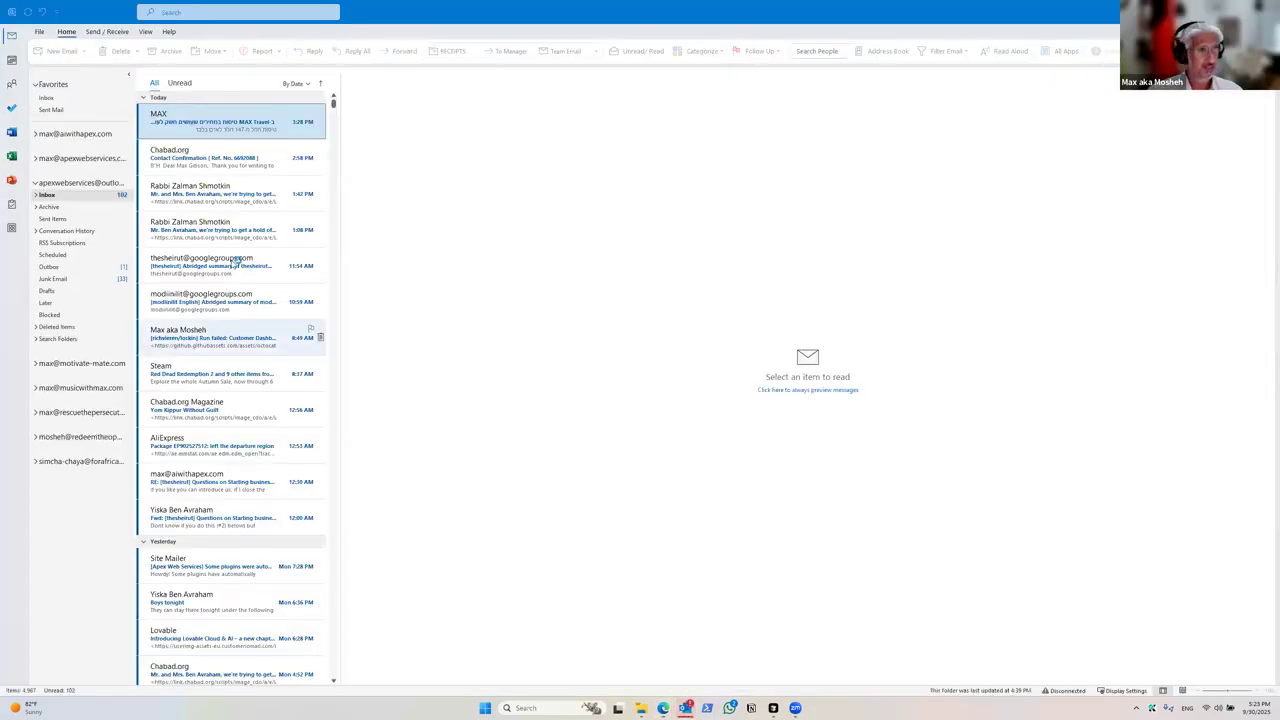
{"action": "left_click", "coordinate": [44, 101]}
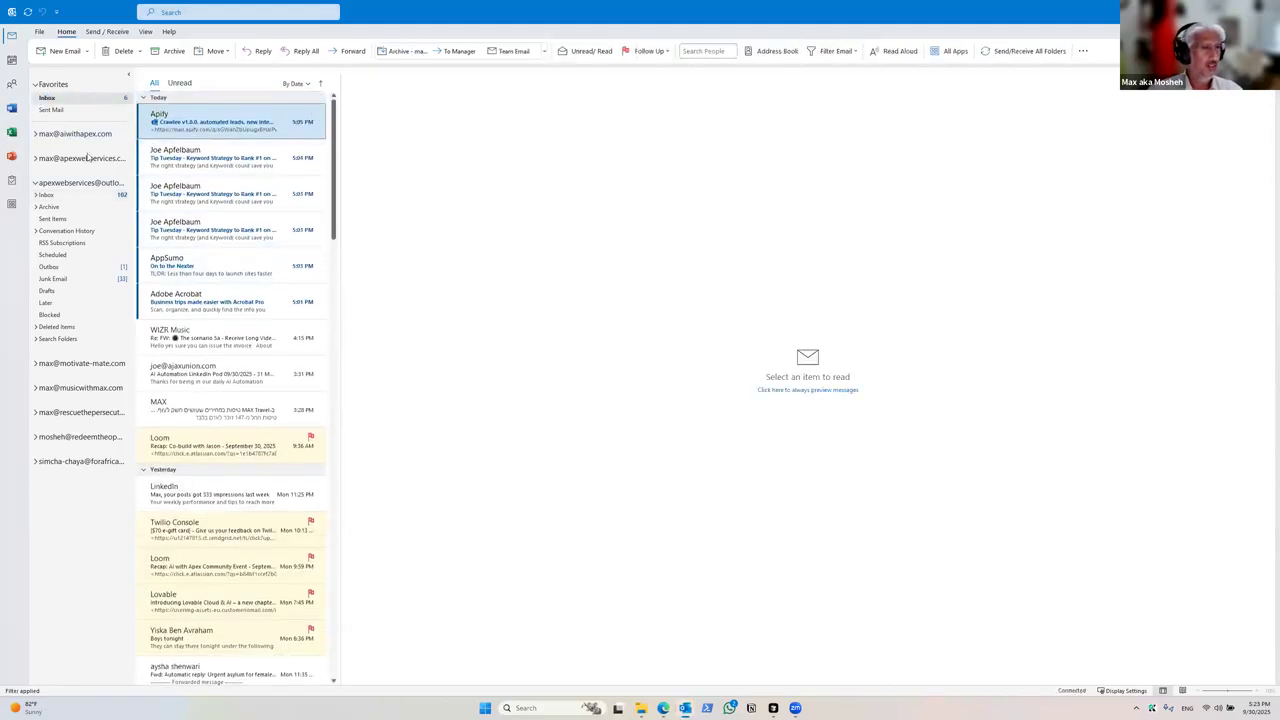
{"action": "left_click", "coordinate": [107, 31]}
{"action": "left_click", "coordinate": [90, 50]}
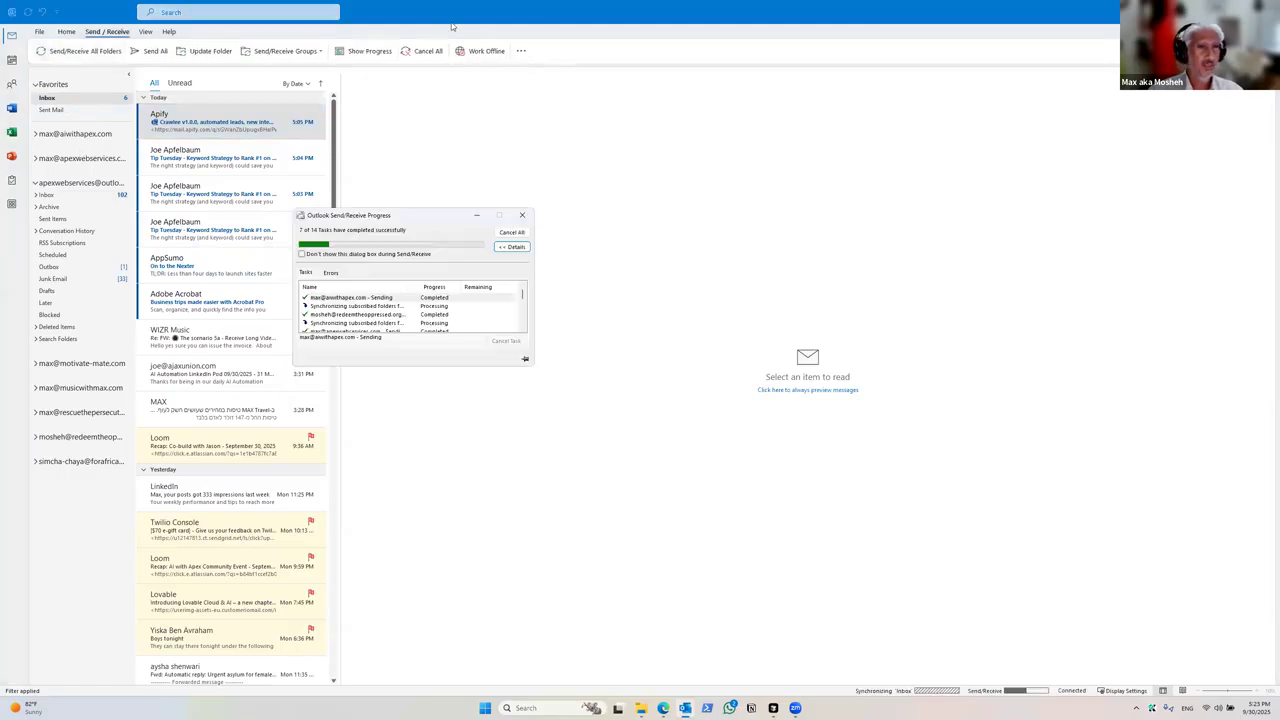
{"action": "key", "text": "alt+Tab"}
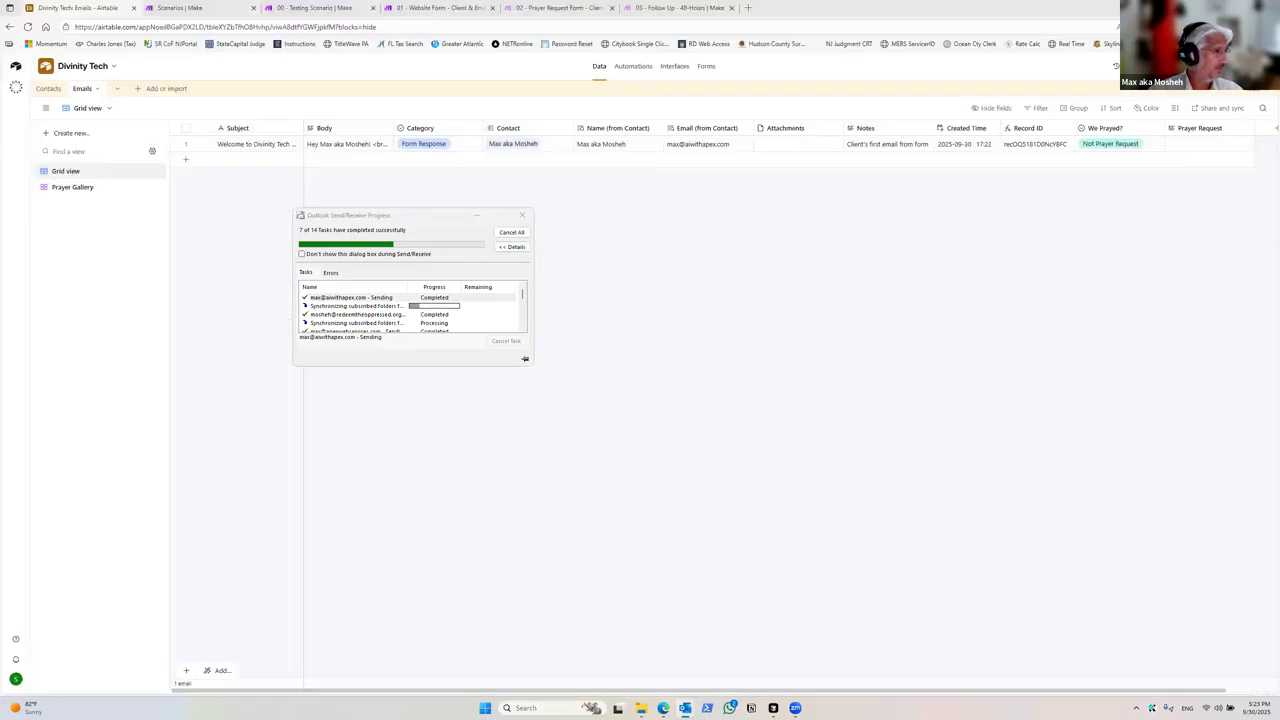
Step: Bring Outlook forward, open the new welcome email from Divinity Tech, then minimize Outlook
{"action": "double_click", "coordinate": [471, 257]}
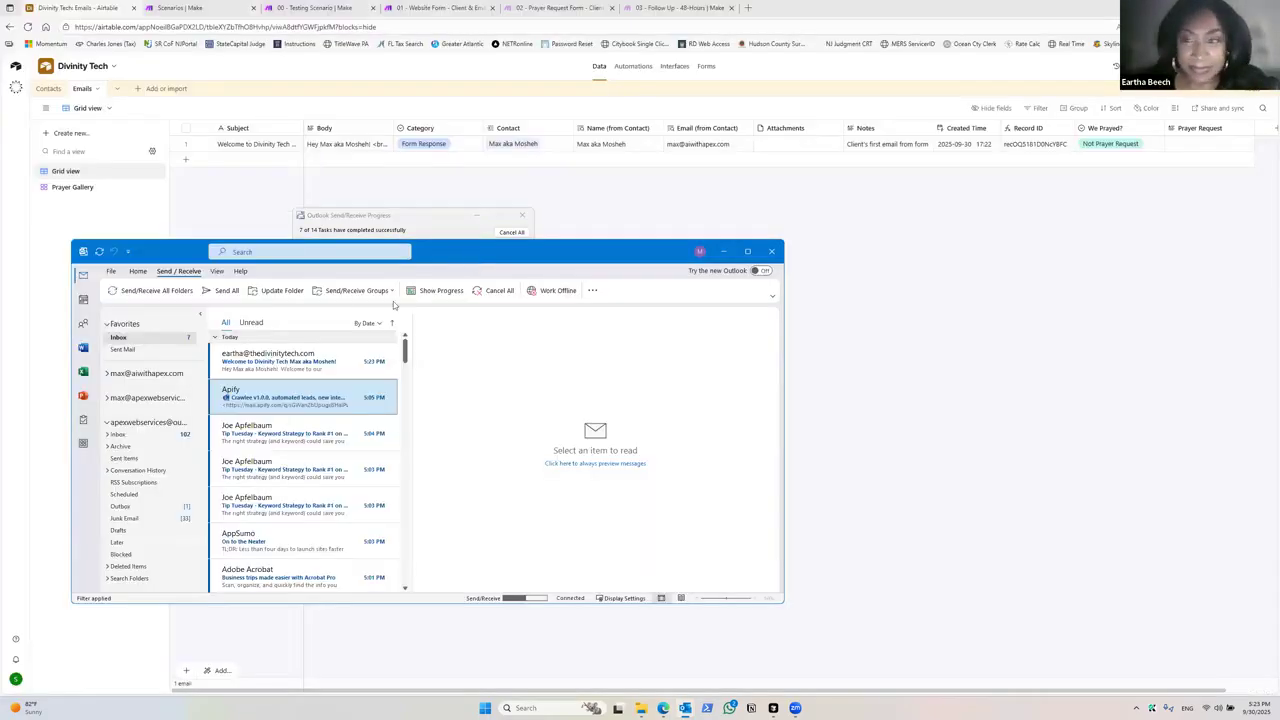
{"action": "left_click", "coordinate": [216, 125]}
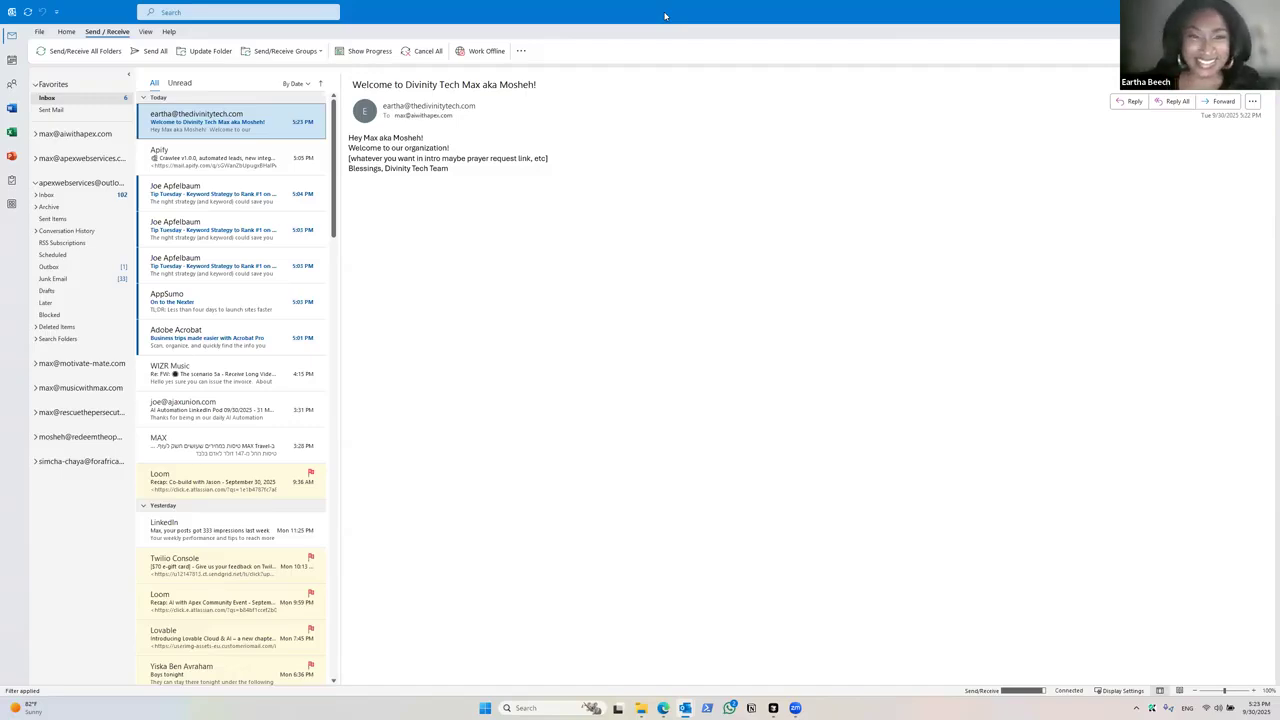
{"action": "left_click", "coordinate": [1221, 11]}
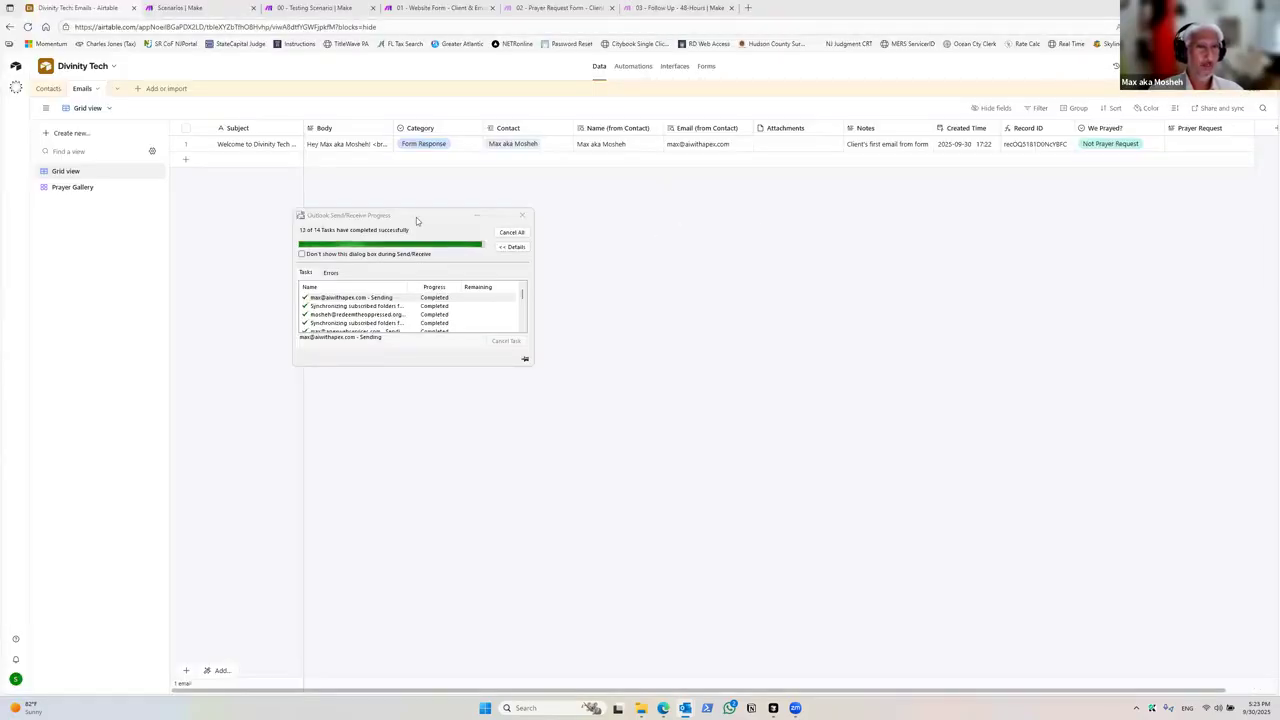
Step: Run only the Form Filled Out module in the Testing Scenario again to send a second test submission, then return to the Website Form scenario
{"action": "left_click", "coordinate": [304, 11]}
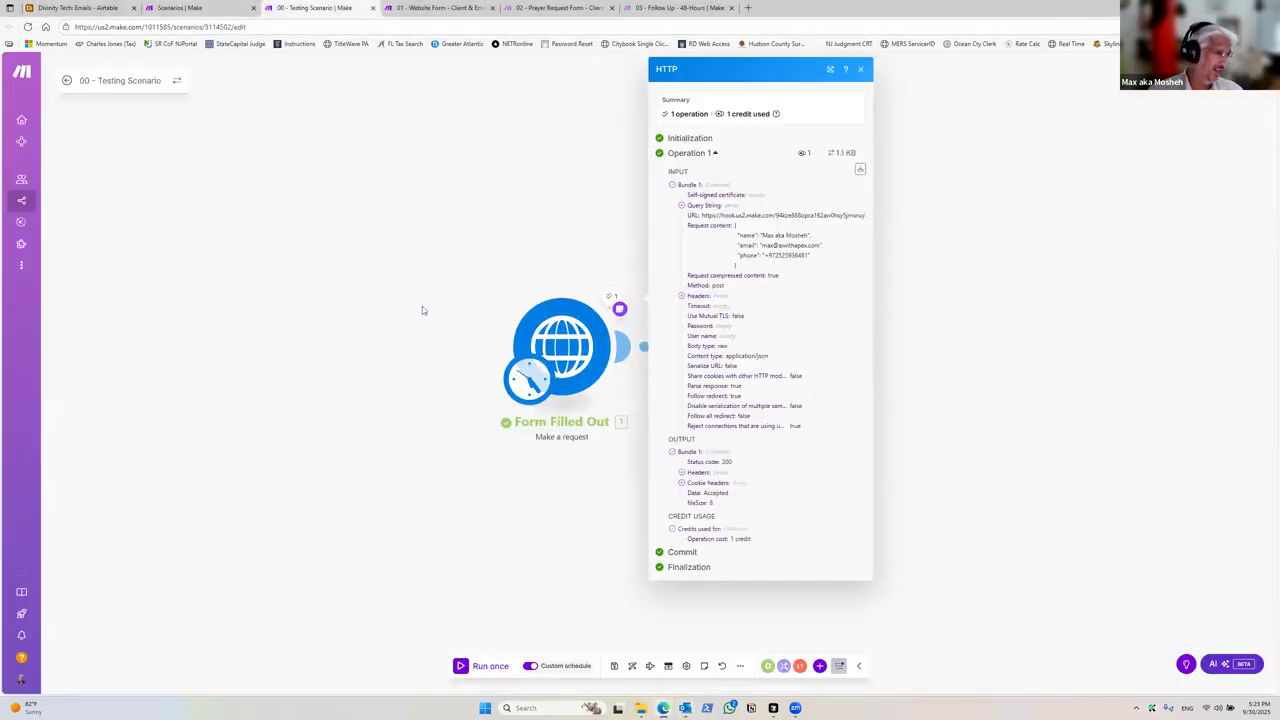
{"action": "right_click", "coordinate": [580, 337]}
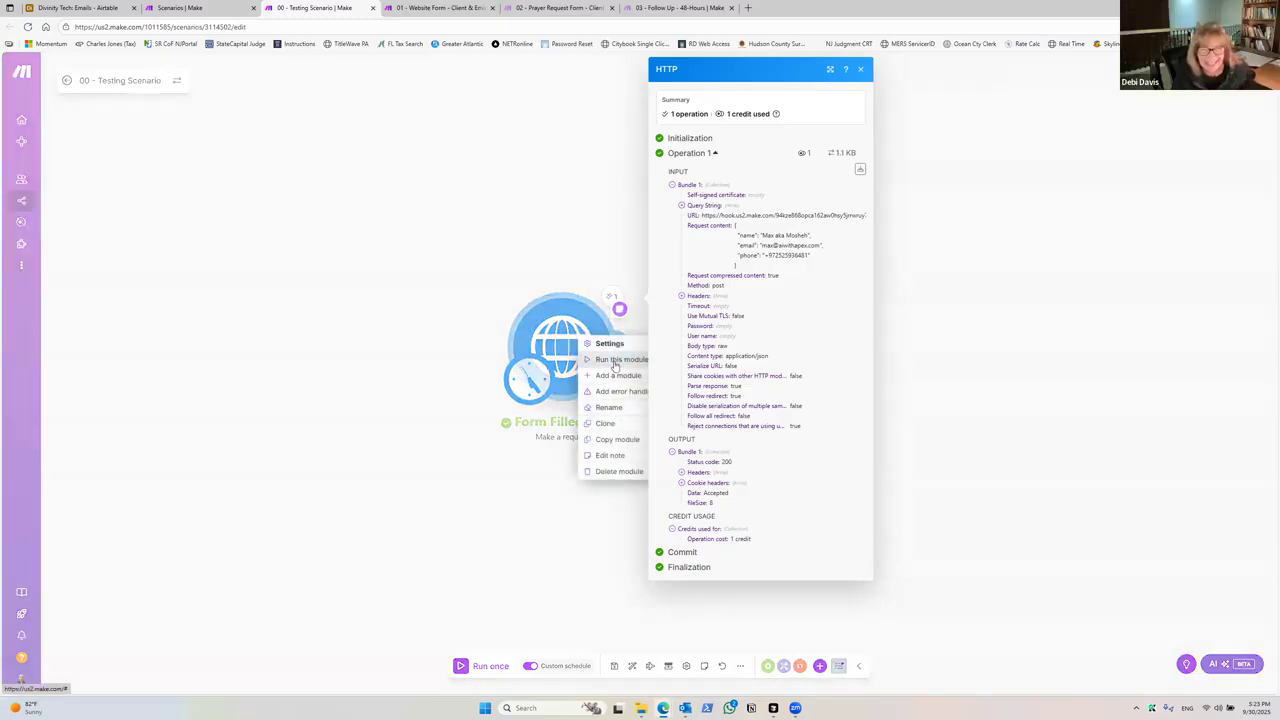
{"action": "left_click", "coordinate": [614, 360]}
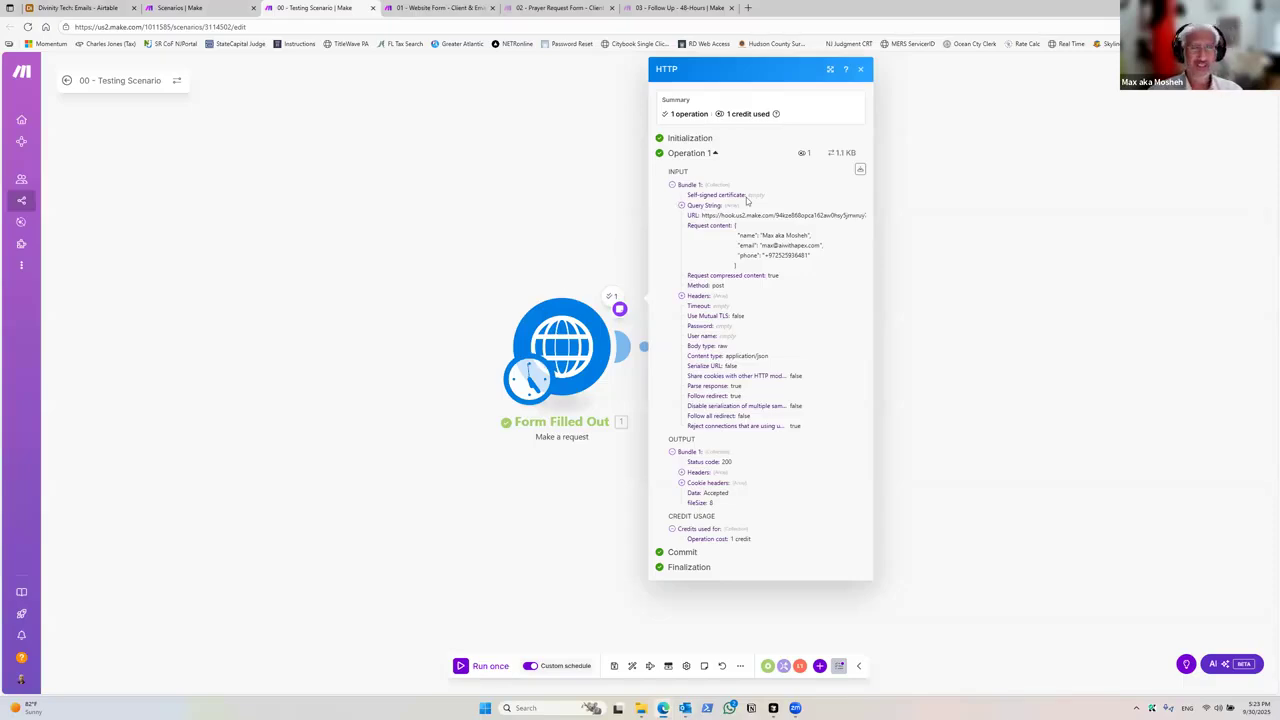
{"action": "left_click", "coordinate": [437, 8]}
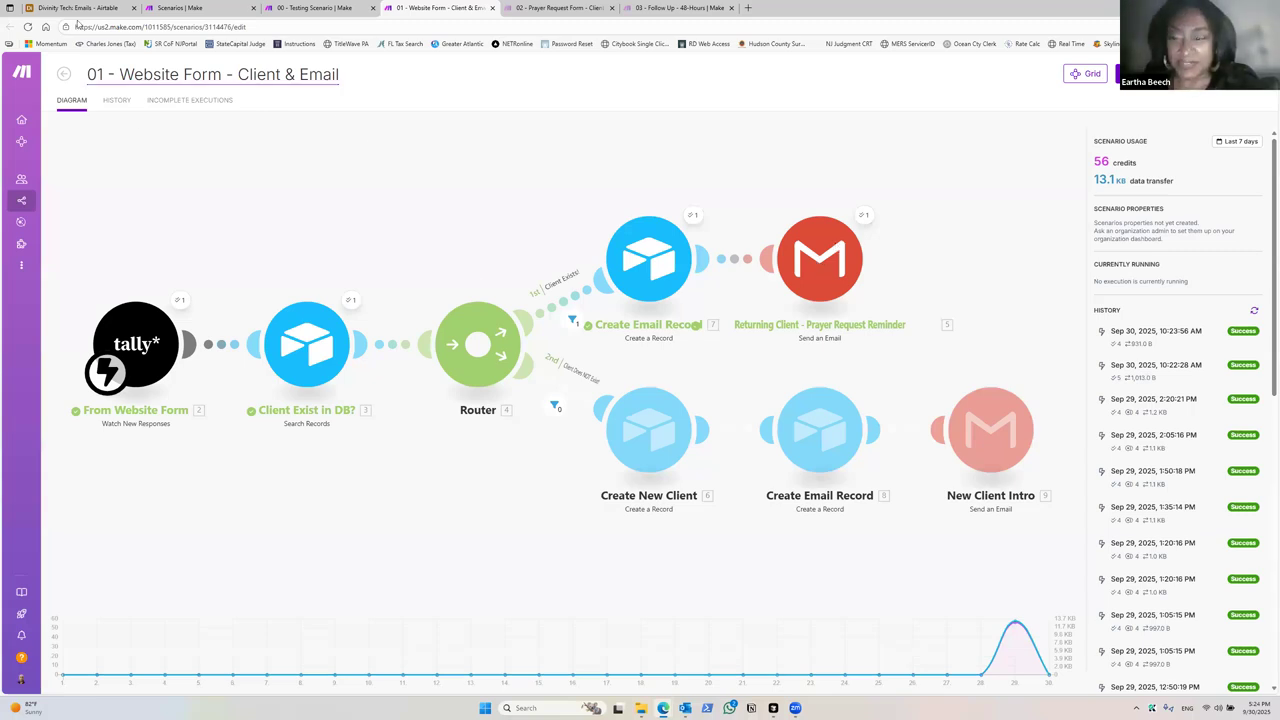
Step: Review the Emails and Contacts tables in Airtable for the new records, resizing the Contacts Emails column
{"action": "key", "text": "ctrl+1"}
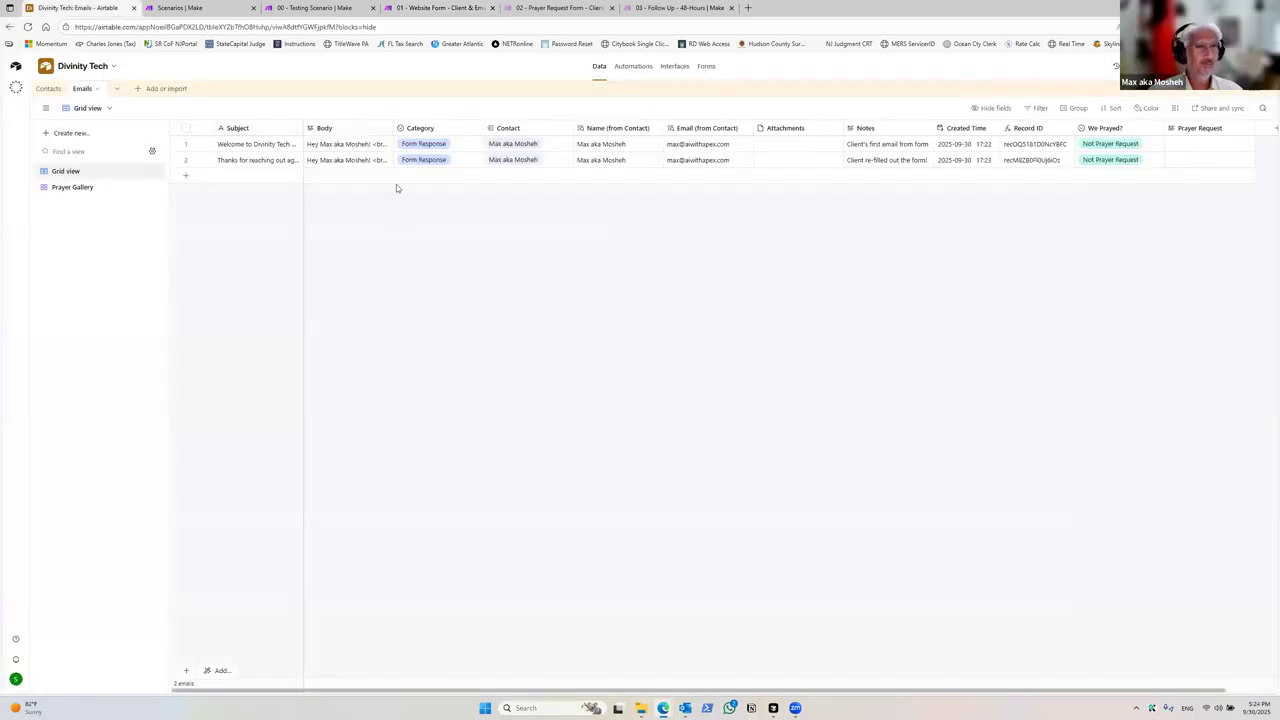
{"action": "left_click", "coordinate": [48, 88]}
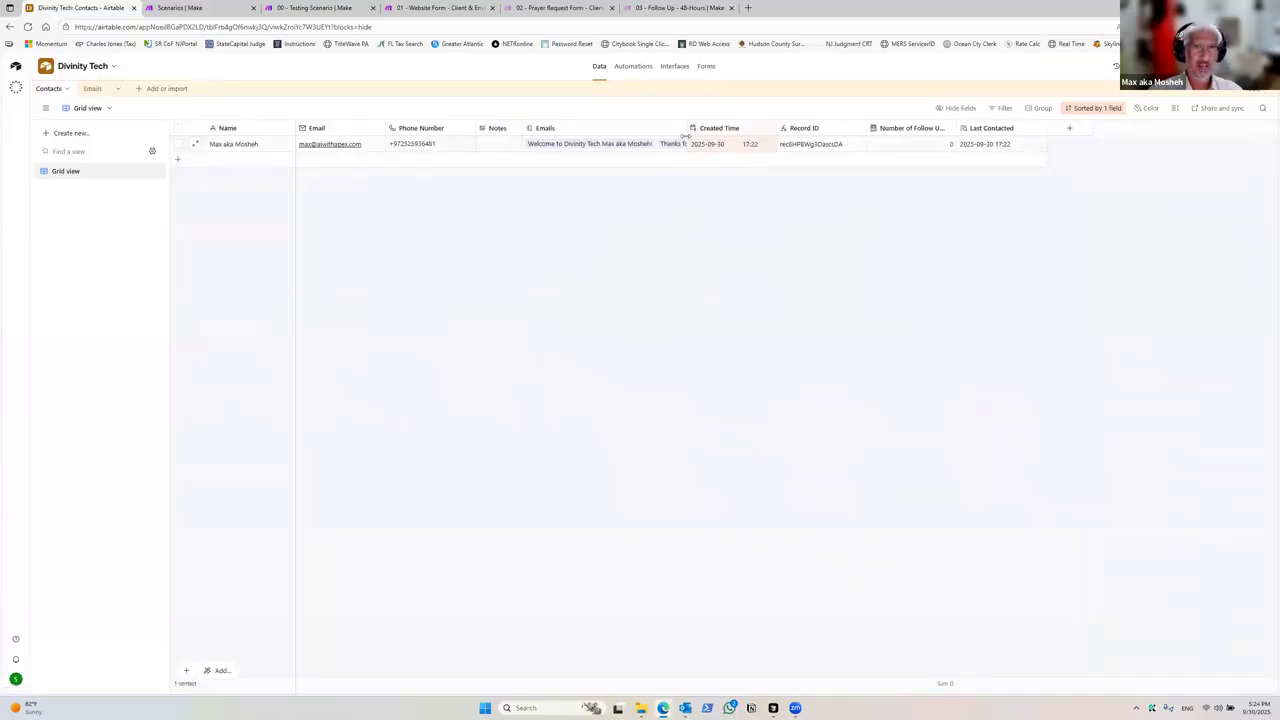
{"action": "left_click_drag", "start_coordinate": [687, 130], "coordinate": [643, 128]}
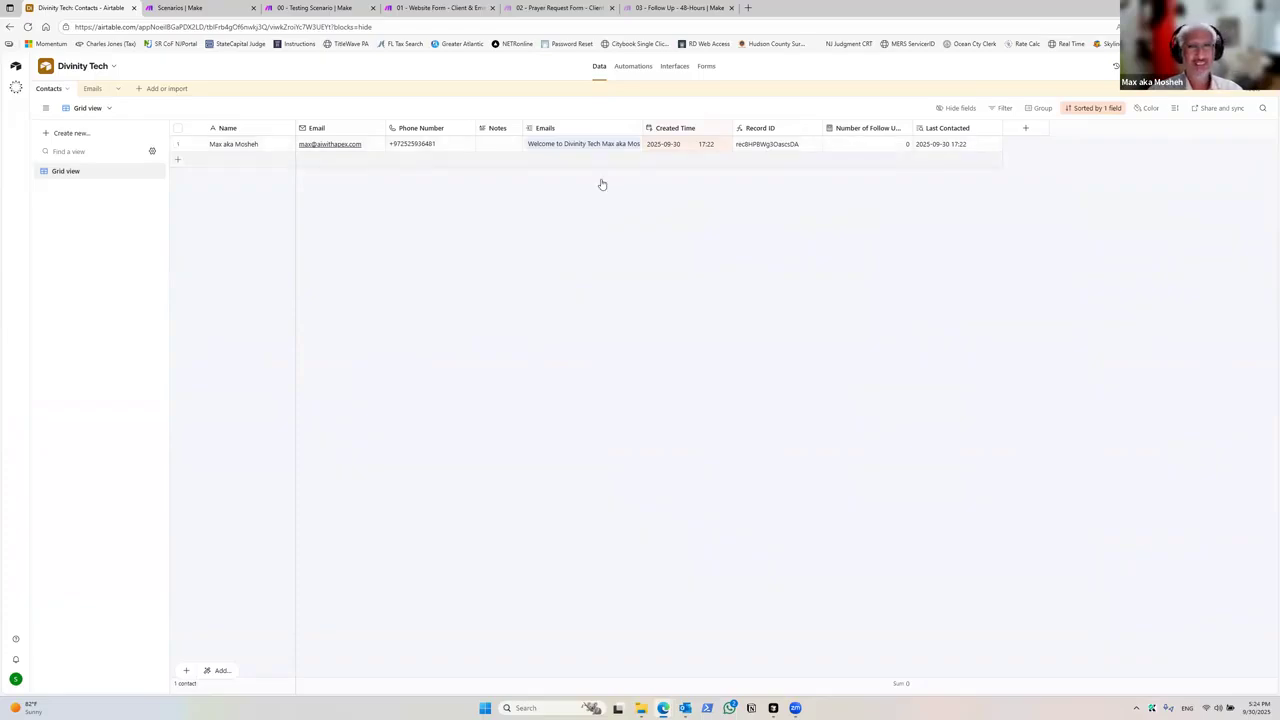
{"action": "left_click_drag", "start_coordinate": [640, 128], "coordinate": [690, 128]}
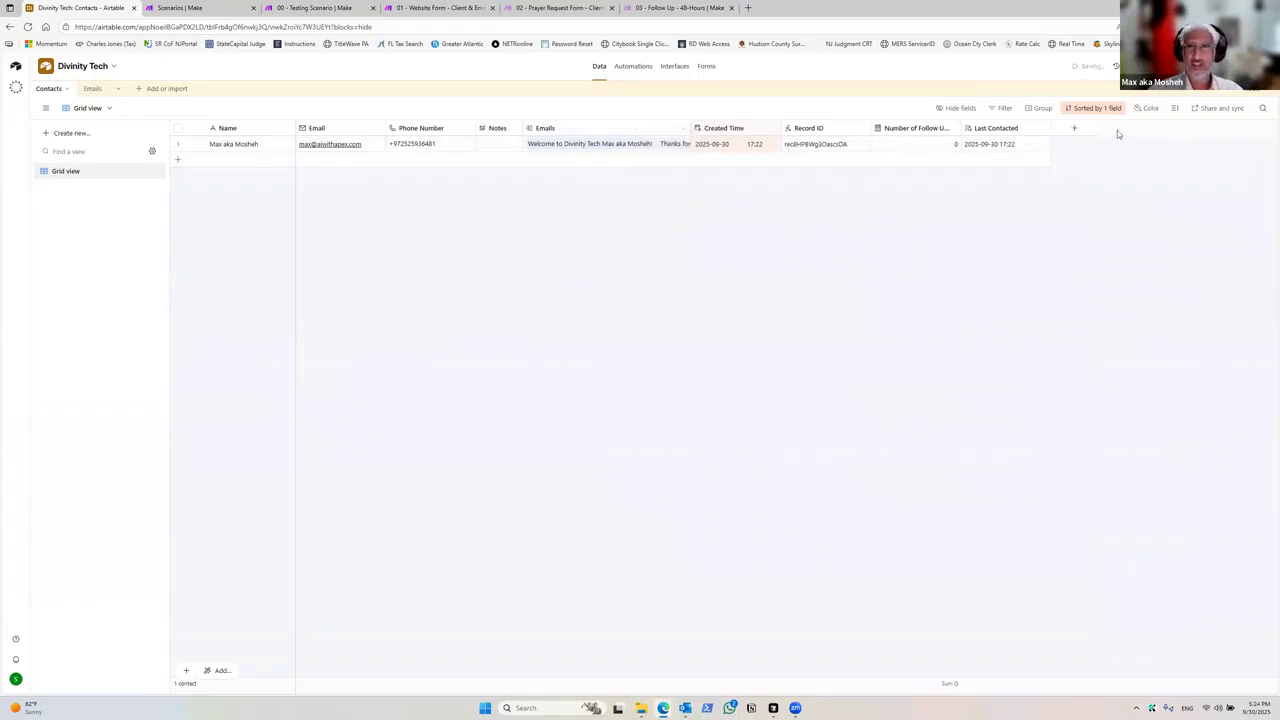
Step: Add a Count field named Total Emails to the Contacts table that counts the linked Emails records
{"action": "left_click", "coordinate": [1082, 130]}
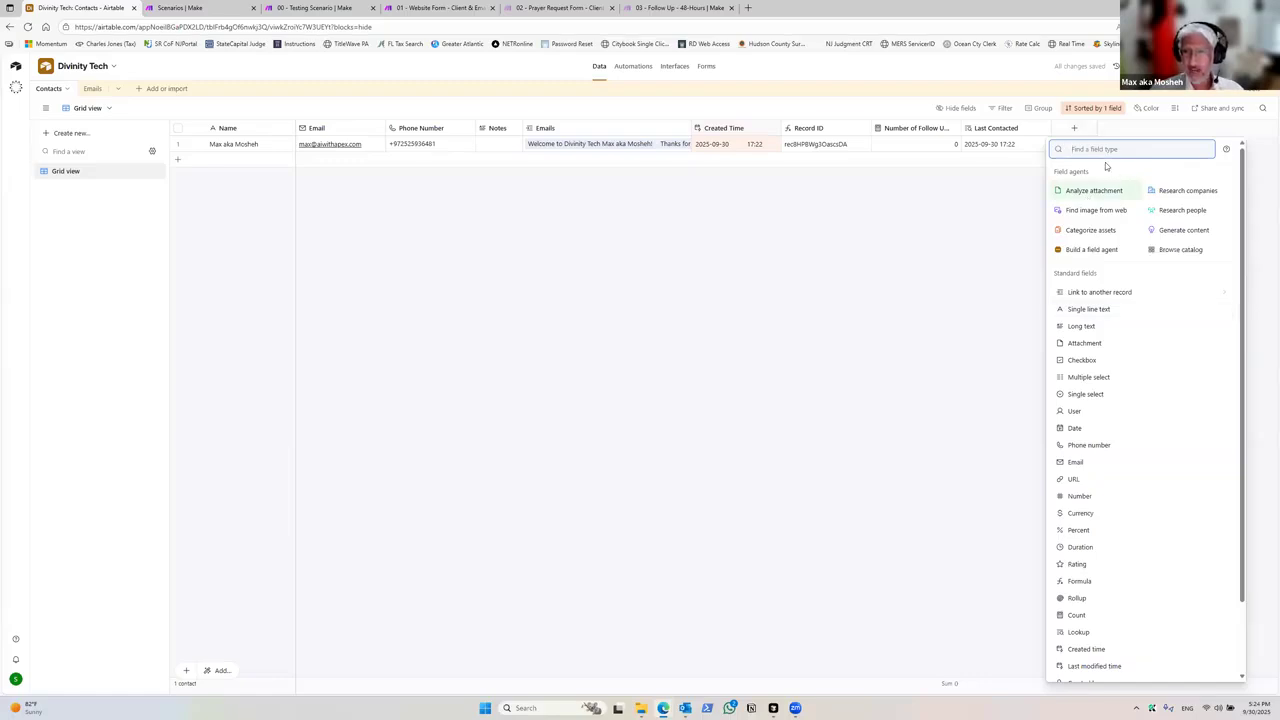
{"action": "type", "text": "count"}
{"action": "left_click", "coordinate": [1099, 172]}
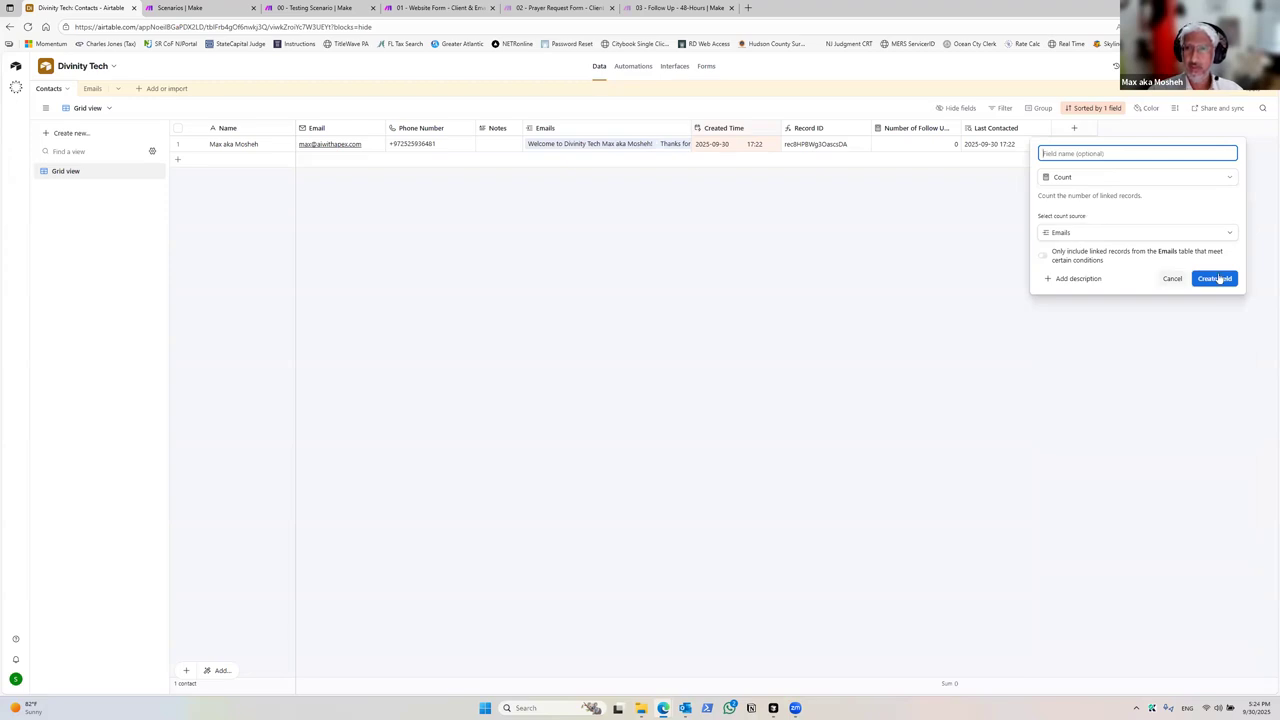
{"action": "type", "text": "Total Emails"}
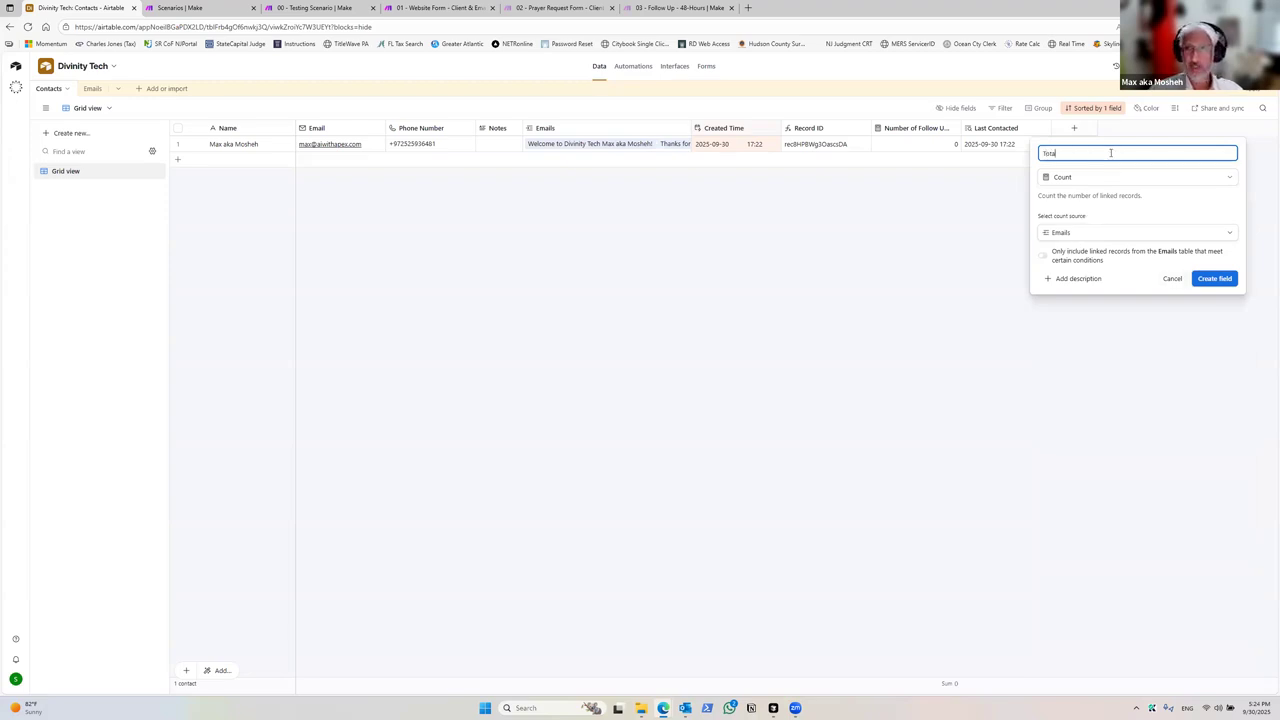
{"action": "left_click", "coordinate": [1210, 281]}
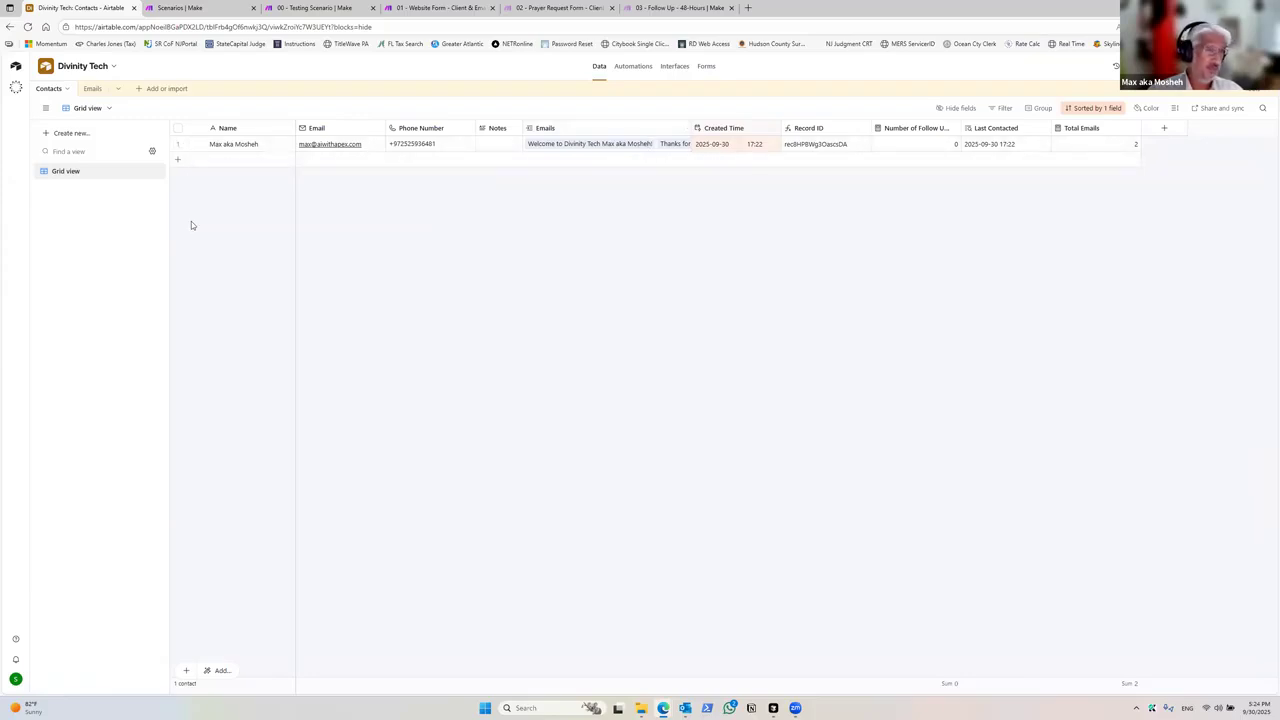
Step: Create a new List view for the Contacts table and dismiss its tip
{"action": "left_click", "coordinate": [87, 140]}
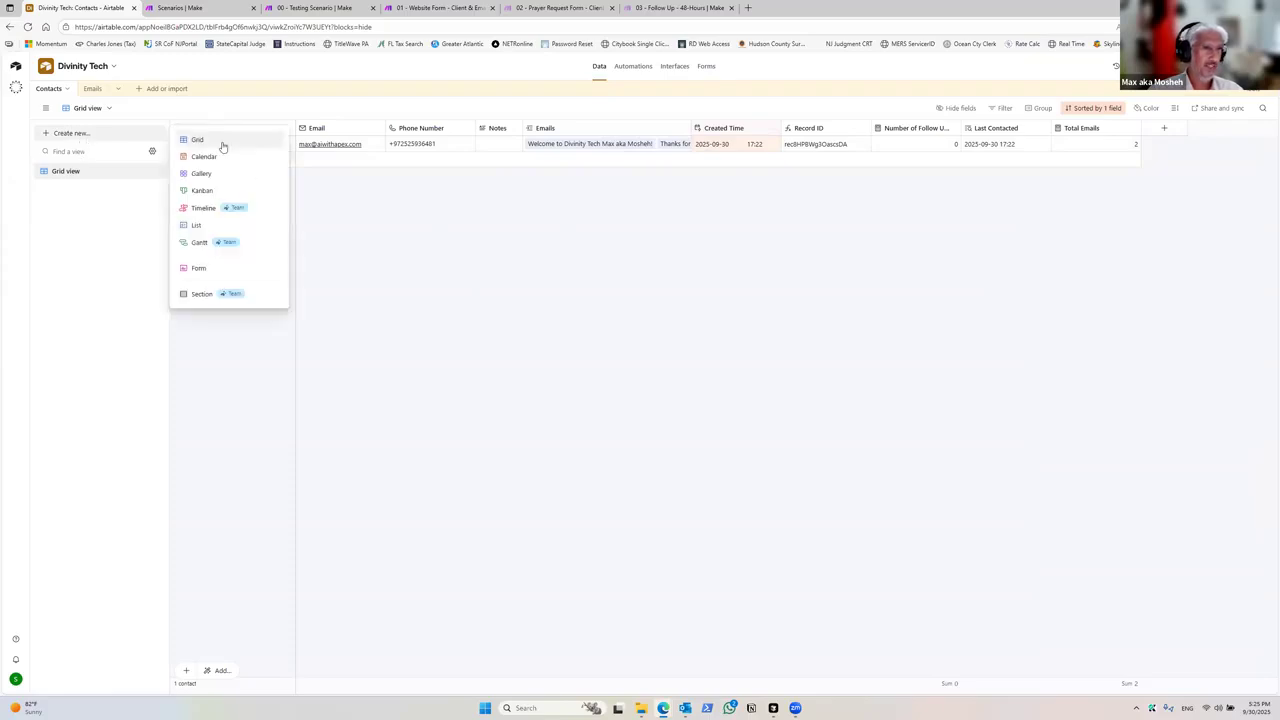
{"action": "left_click", "coordinate": [194, 226]}
{"action": "left_click", "coordinate": [310, 229]}
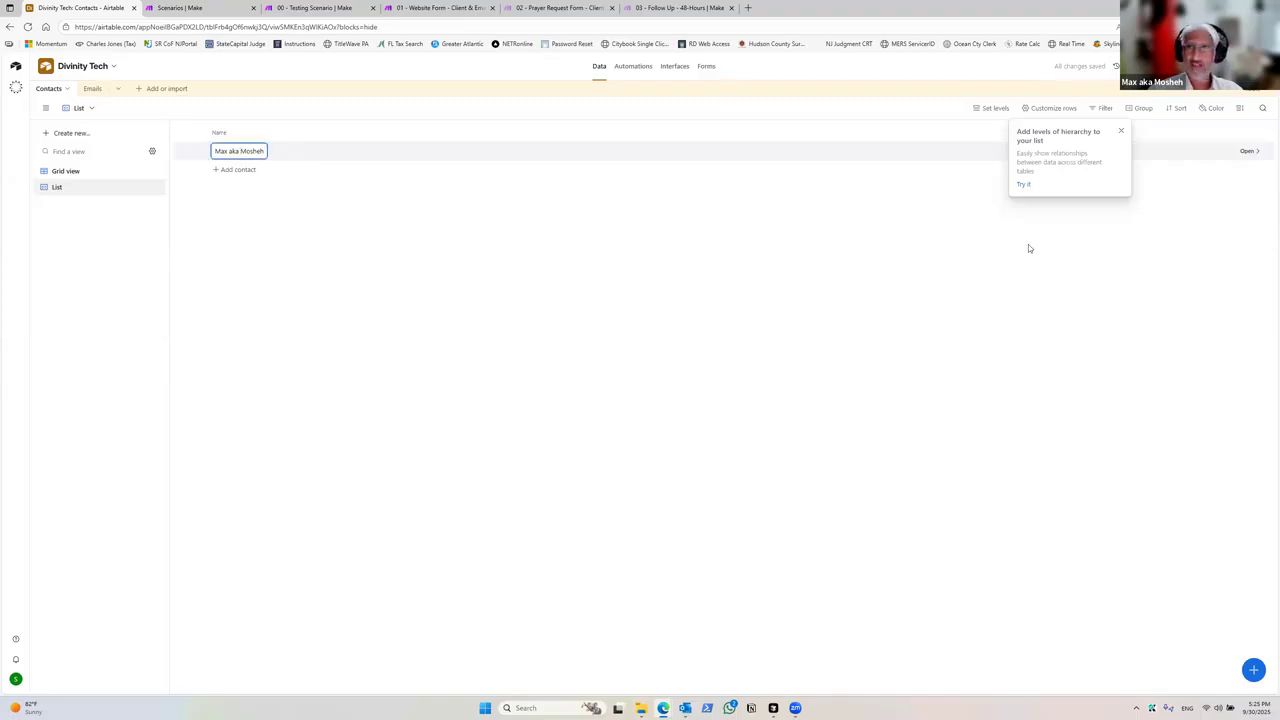
{"action": "left_click", "coordinate": [1120, 131]}
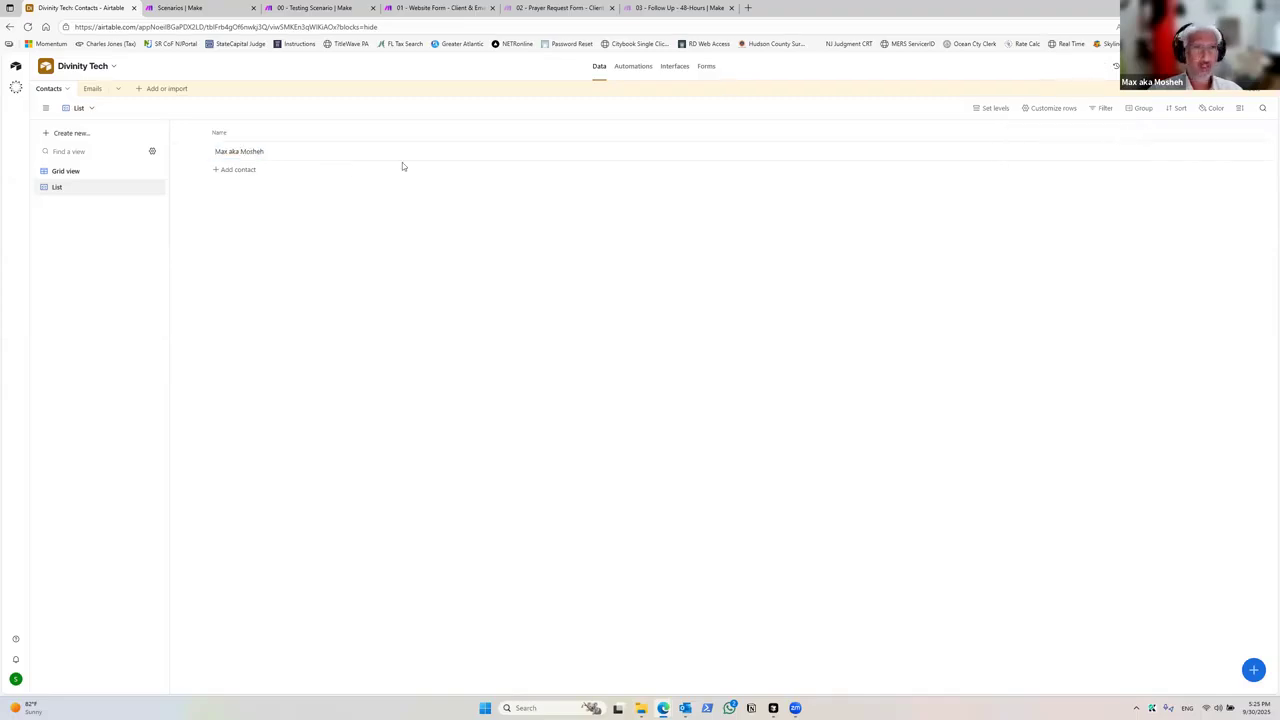
Step: Open the contact's record, show its hidden fields, and inspect the linked welcome email record before closing both
{"action": "left_click", "coordinate": [354, 158]}
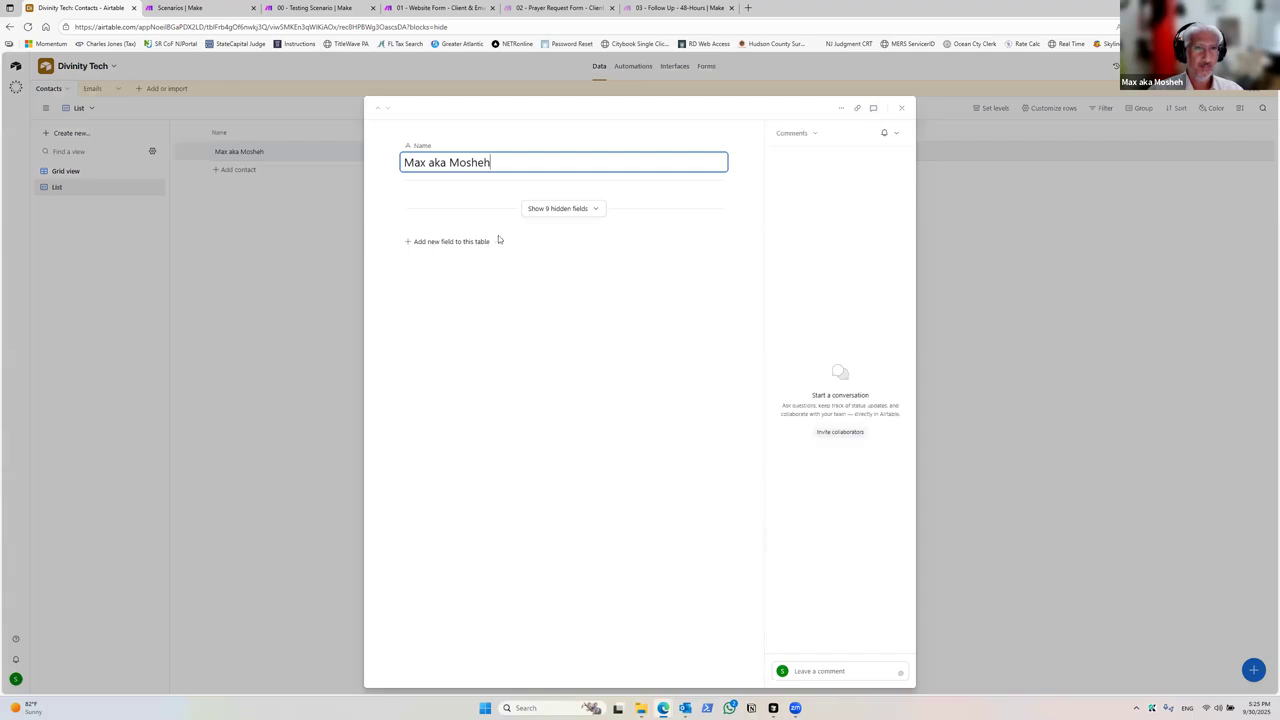
{"action": "left_click", "coordinate": [583, 209]}
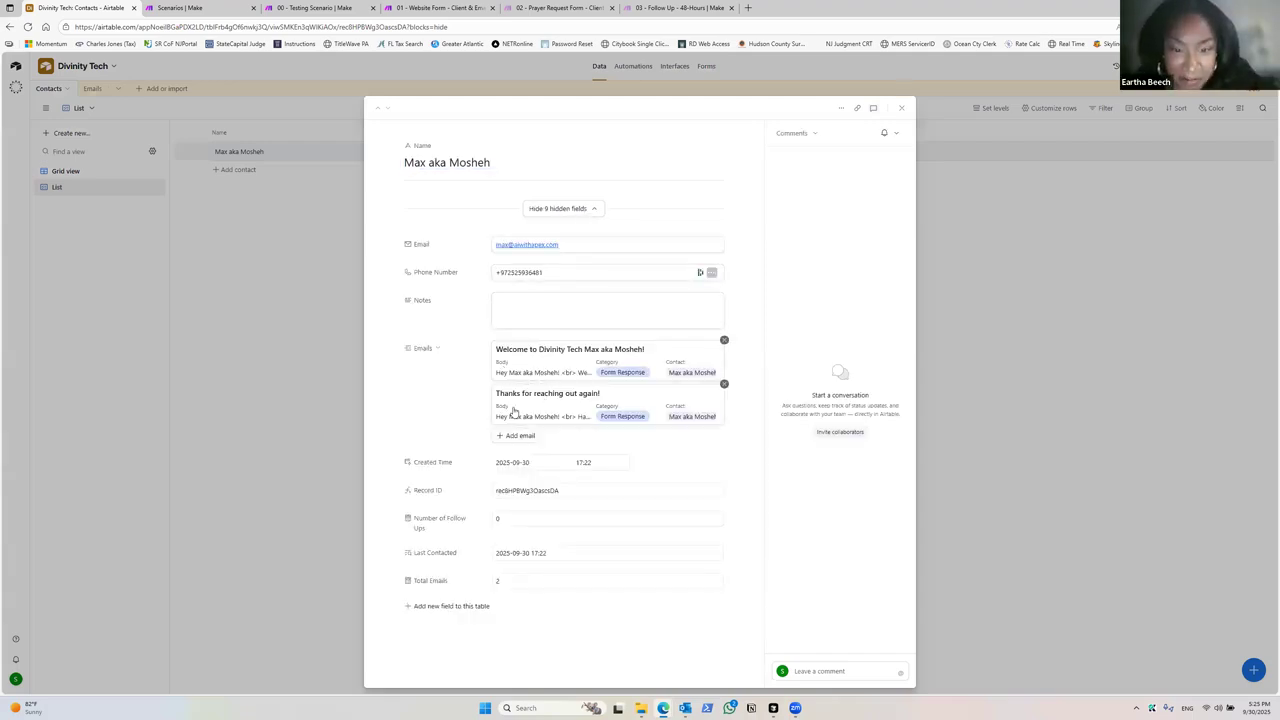
{"action": "left_click", "coordinate": [551, 373]}
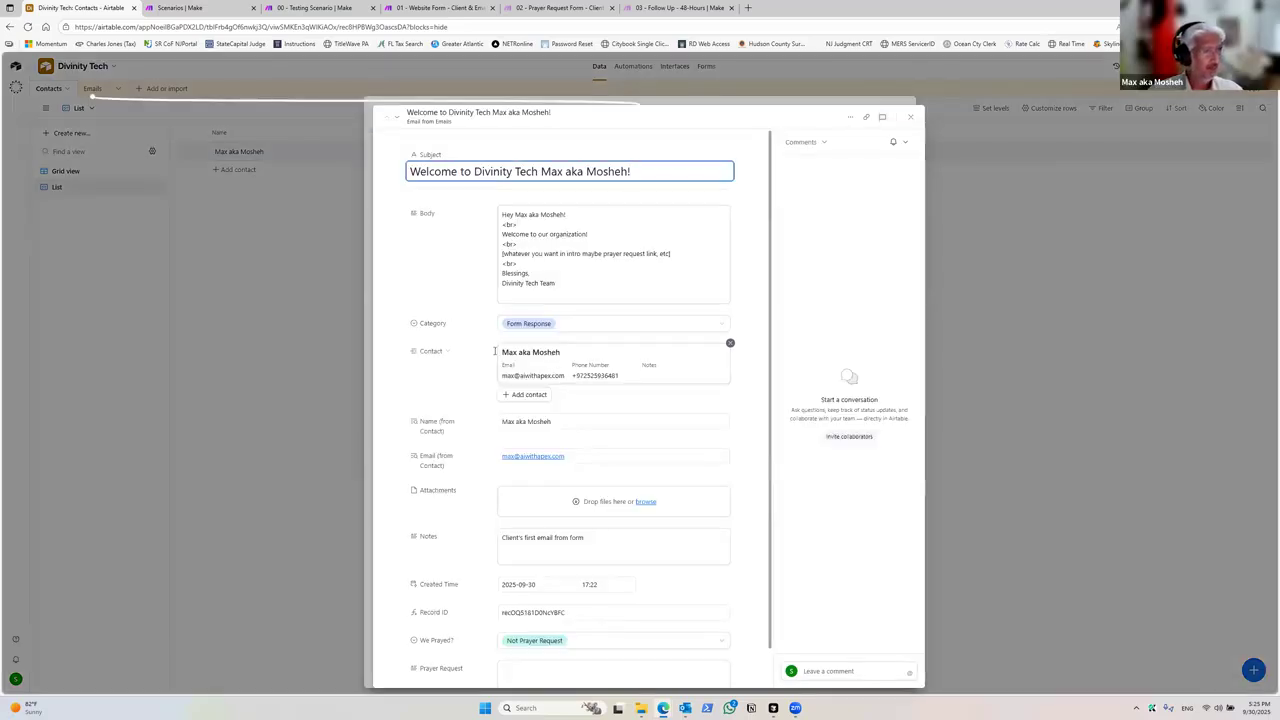
{"action": "scroll", "coordinate": [584, 396], "scroll_direction": "down", "scroll_amount": 1}
{"action": "scroll", "coordinate": [598, 373], "scroll_direction": "up", "scroll_amount": 1}
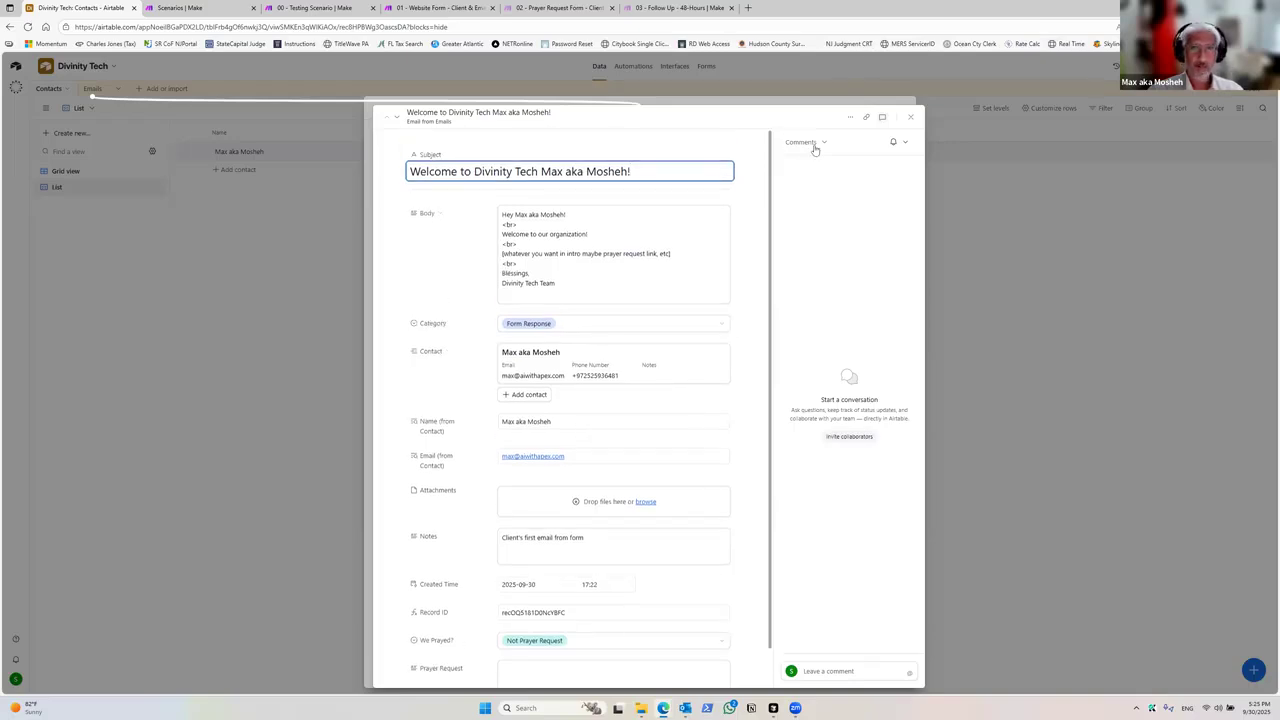
{"action": "left_click", "coordinate": [907, 119]}
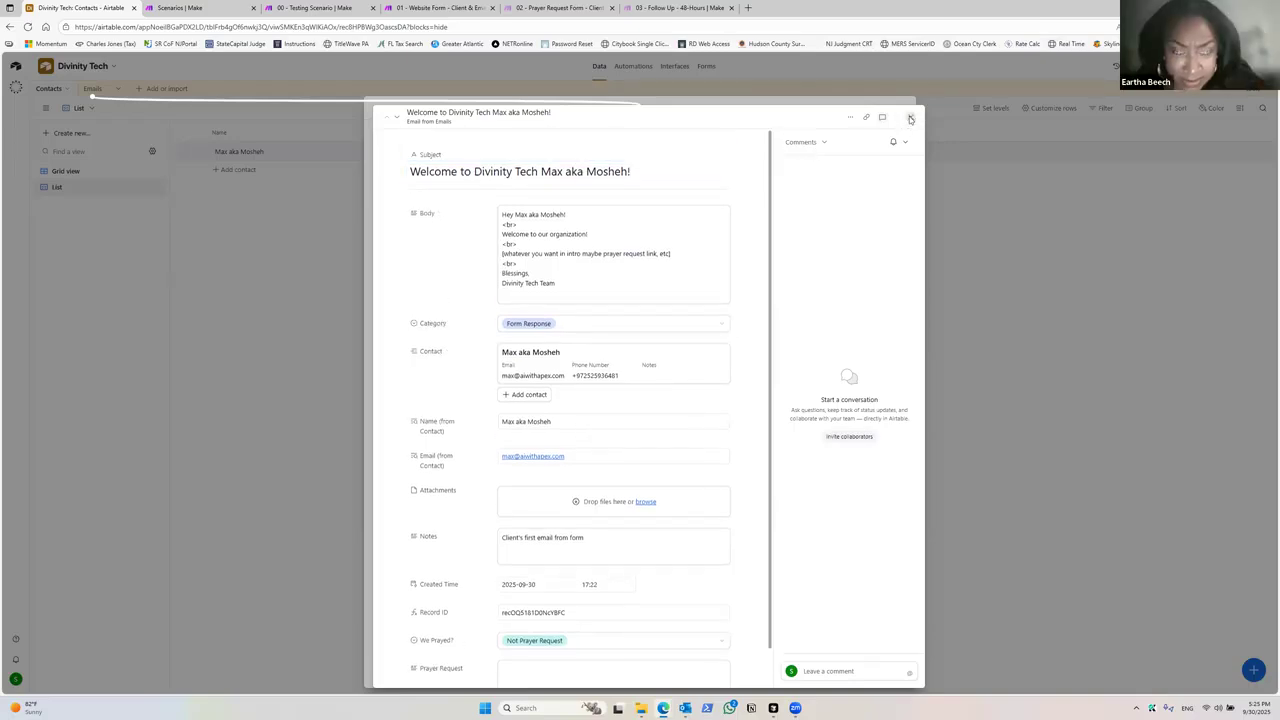
{"action": "left_click", "coordinate": [903, 111]}
Step: Delete the List view
{"action": "left_click", "coordinate": [144, 188]}
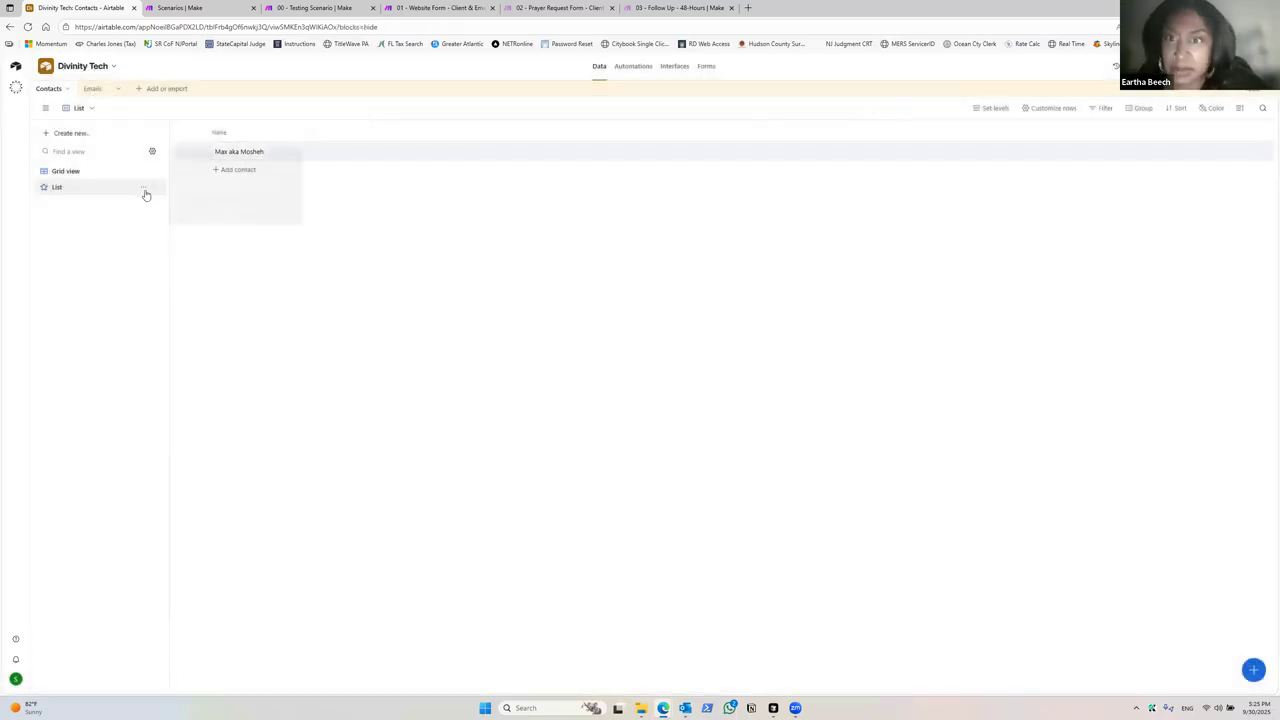
{"action": "left_click", "coordinate": [176, 270]}
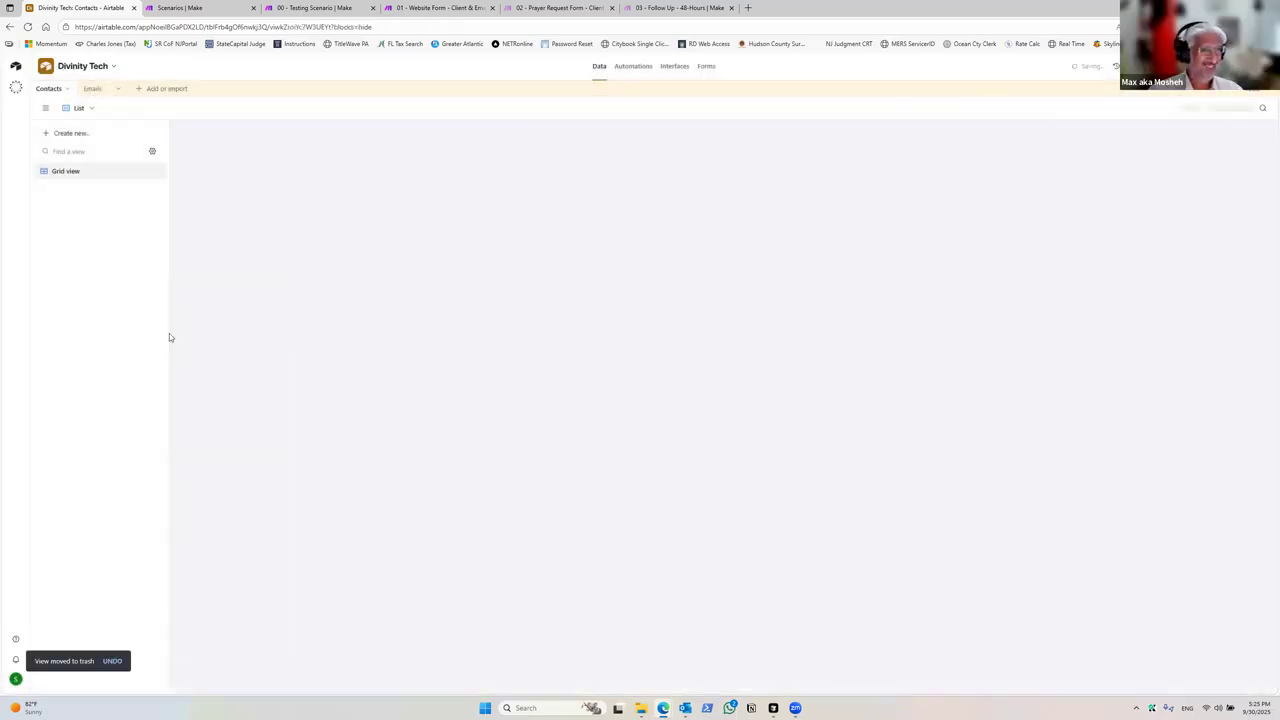
Step: Switch to Outlook to read the second follow-up email in the Inbox, then minimize it
{"action": "left_click", "coordinate": [685, 708]}
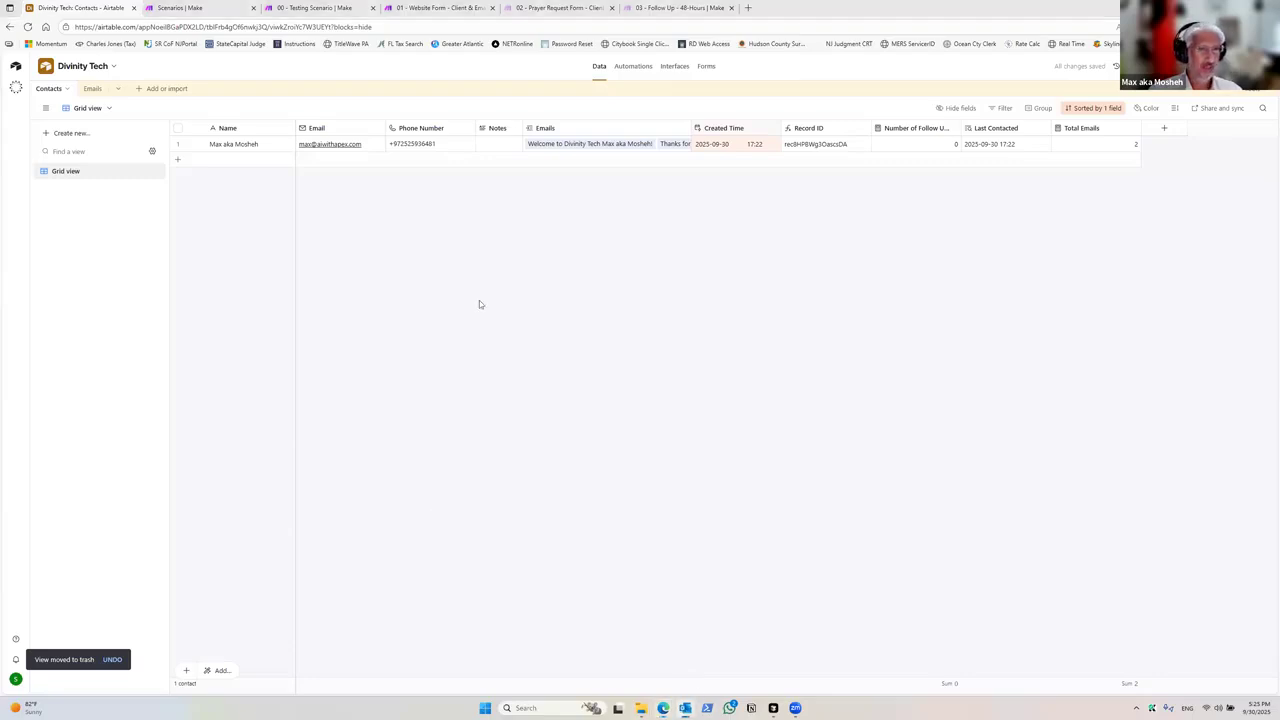
{"action": "left_click", "coordinate": [461, 348]}
{"action": "left_click", "coordinate": [464, 335]}
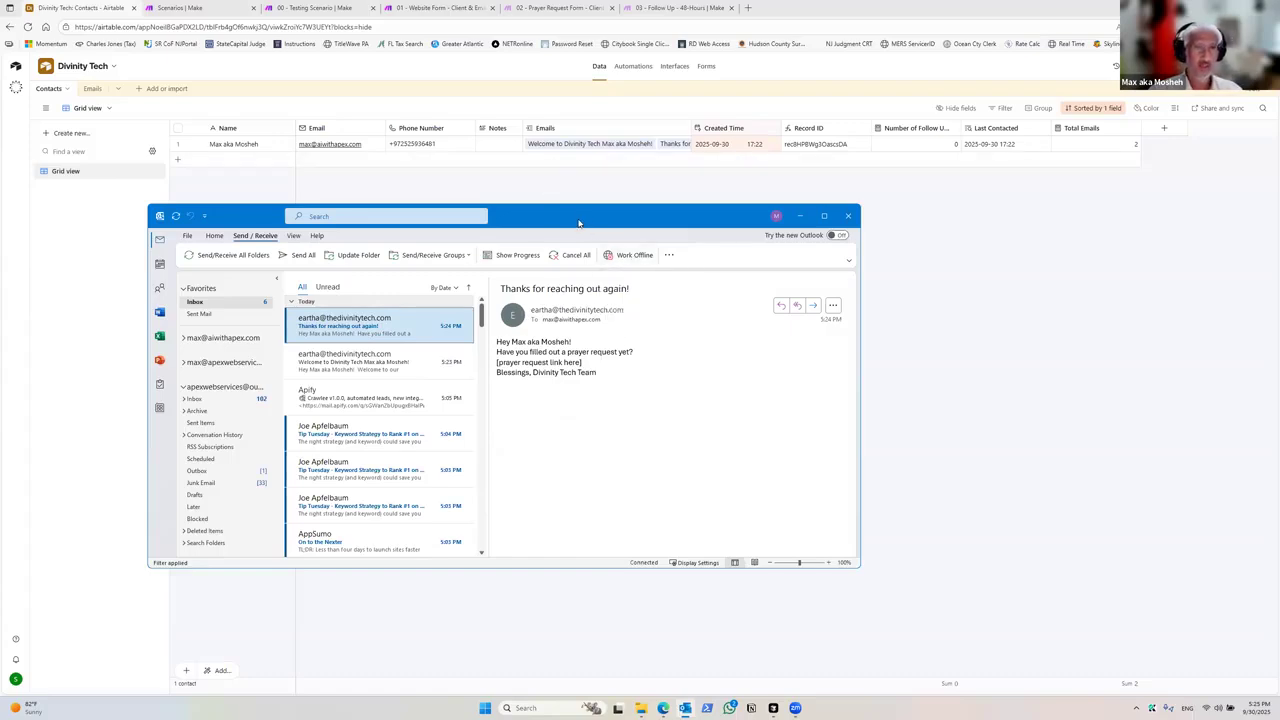
{"action": "left_click", "coordinate": [799, 216]}
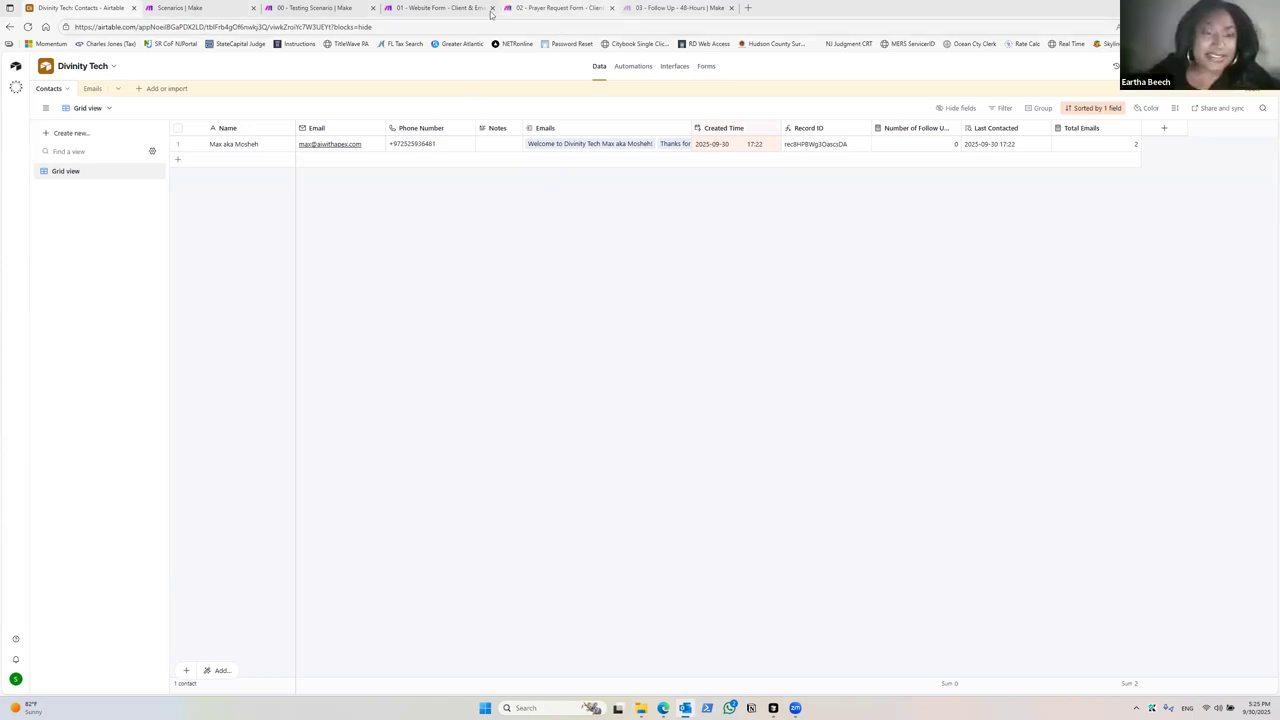
Step: Look through the Testing, Website Form and Prayer Request Form scenarios in Make
{"action": "left_click", "coordinate": [316, 7]}
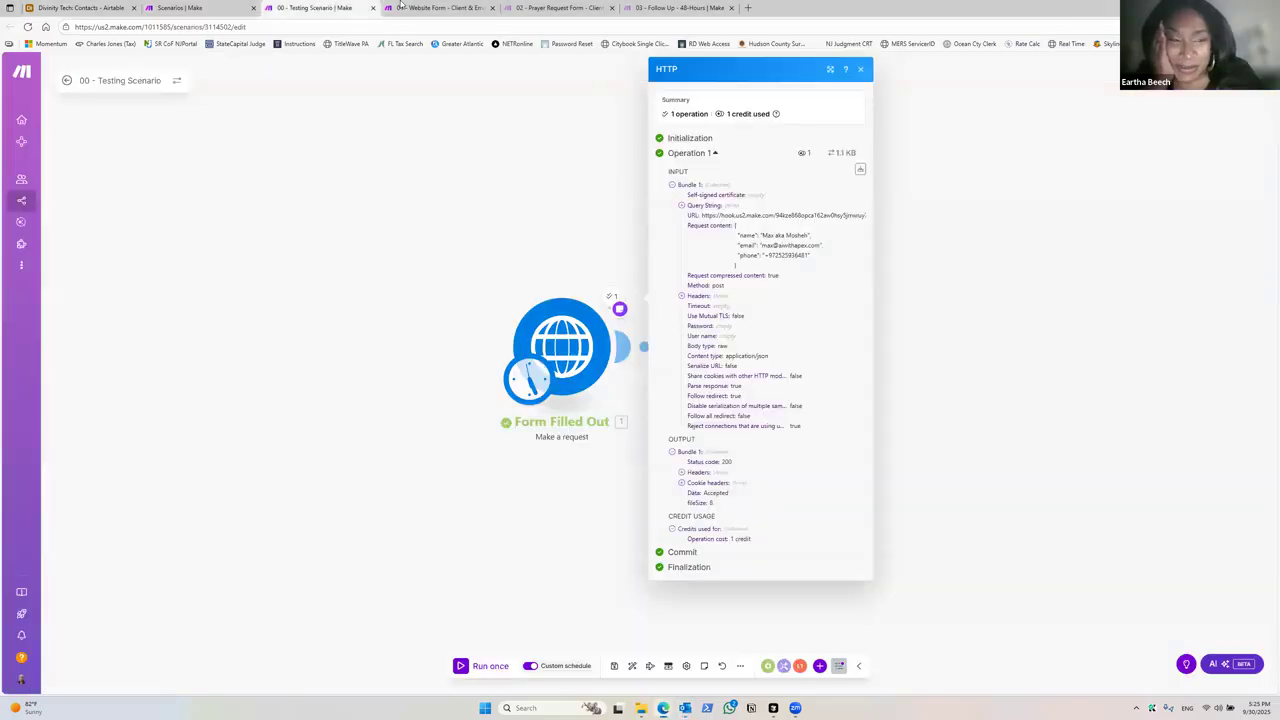
{"action": "left_click", "coordinate": [411, 7]}
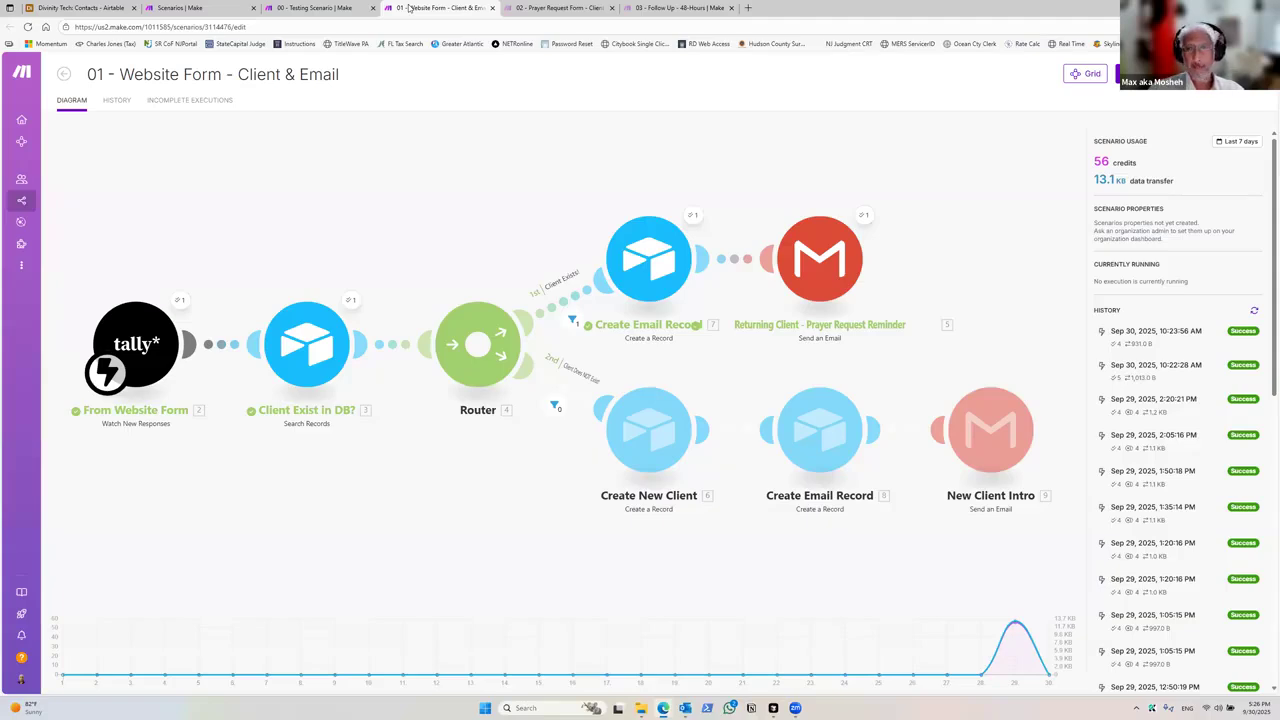
{"action": "left_click", "coordinate": [510, 7]}
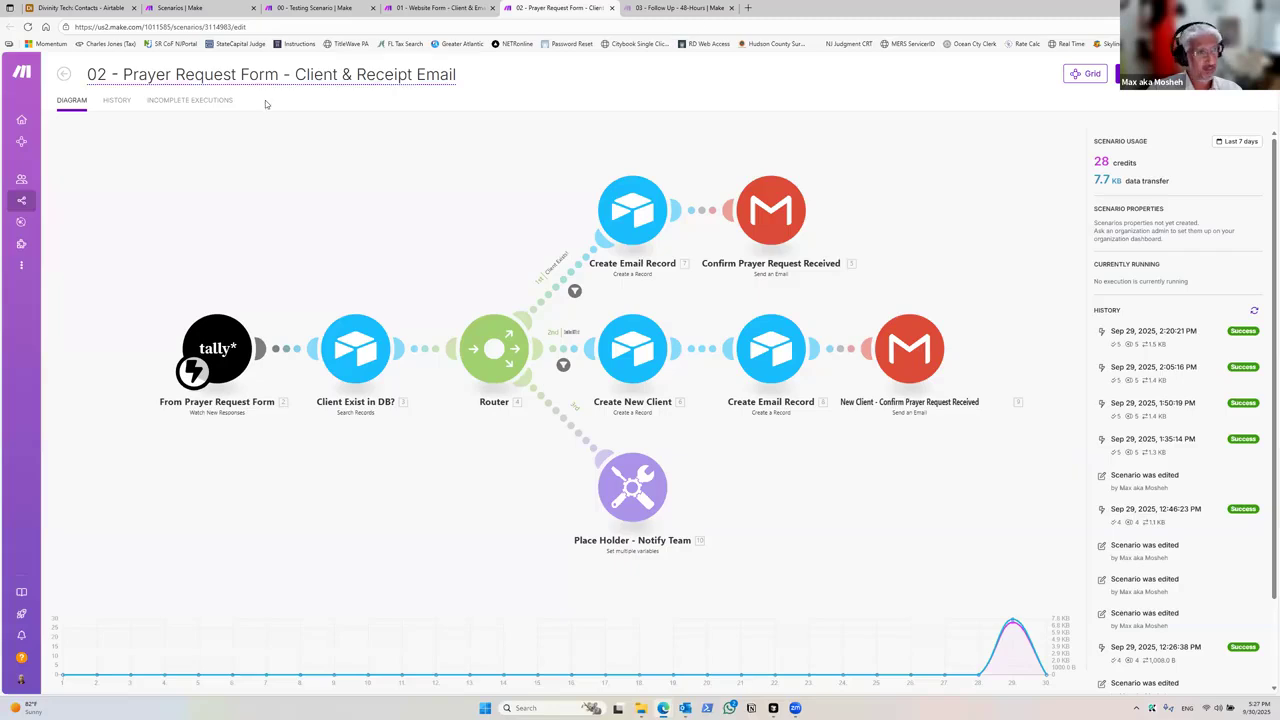
{"action": "left_click", "coordinate": [318, 7]}
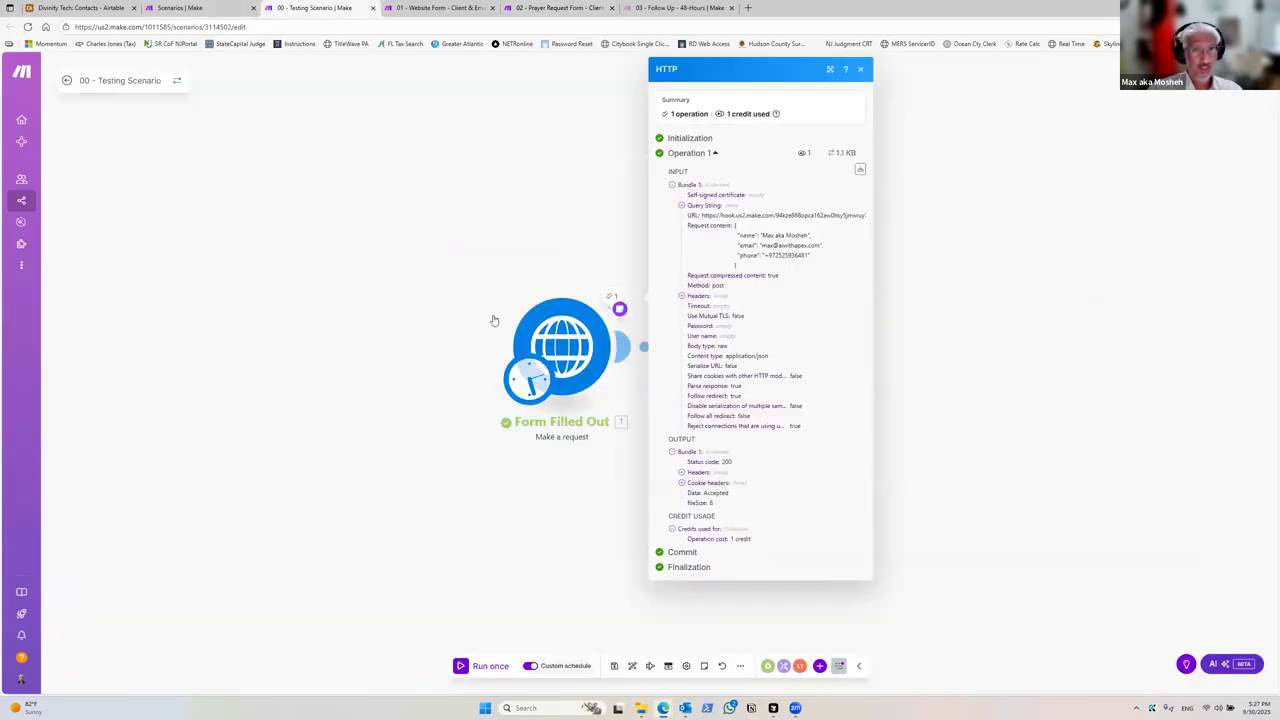
Step: Close the output panel and open the Prayer Request module to review its request content, then return to the Website Form scenario
{"action": "left_click", "coordinate": [618, 478]}
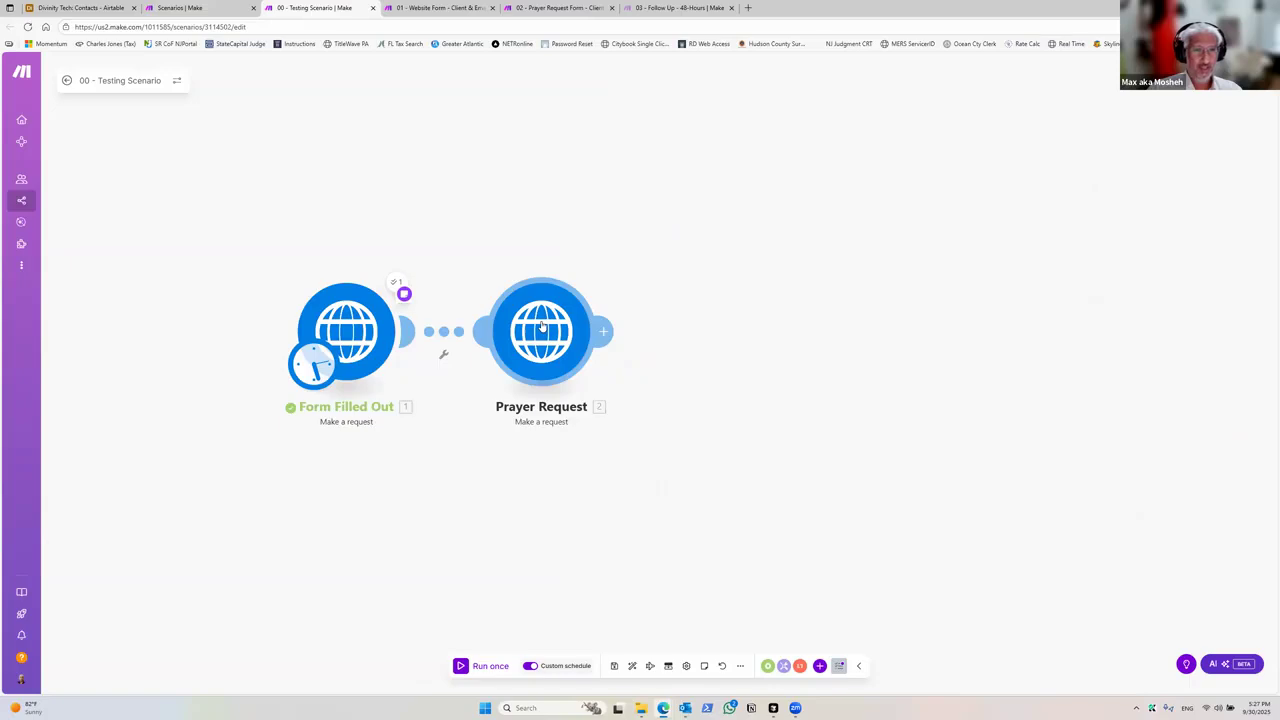
{"action": "left_click", "coordinate": [541, 326]}
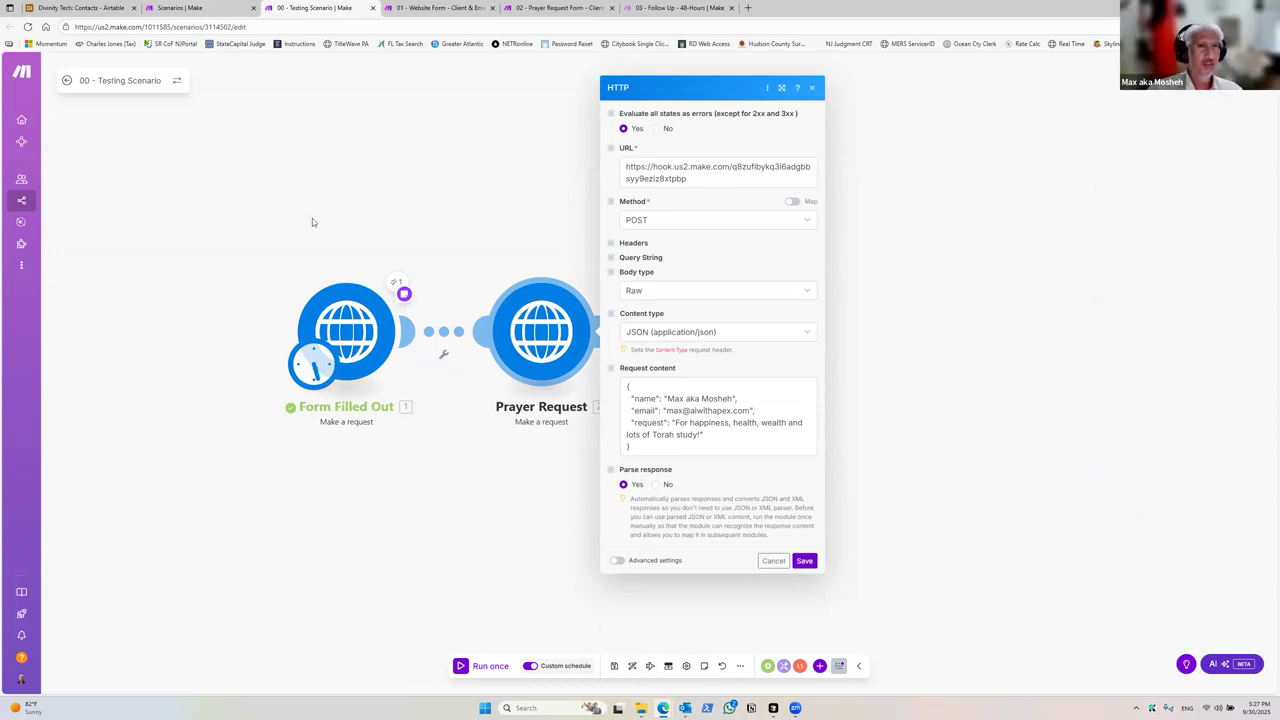
{"action": "left_click", "coordinate": [434, 7]}
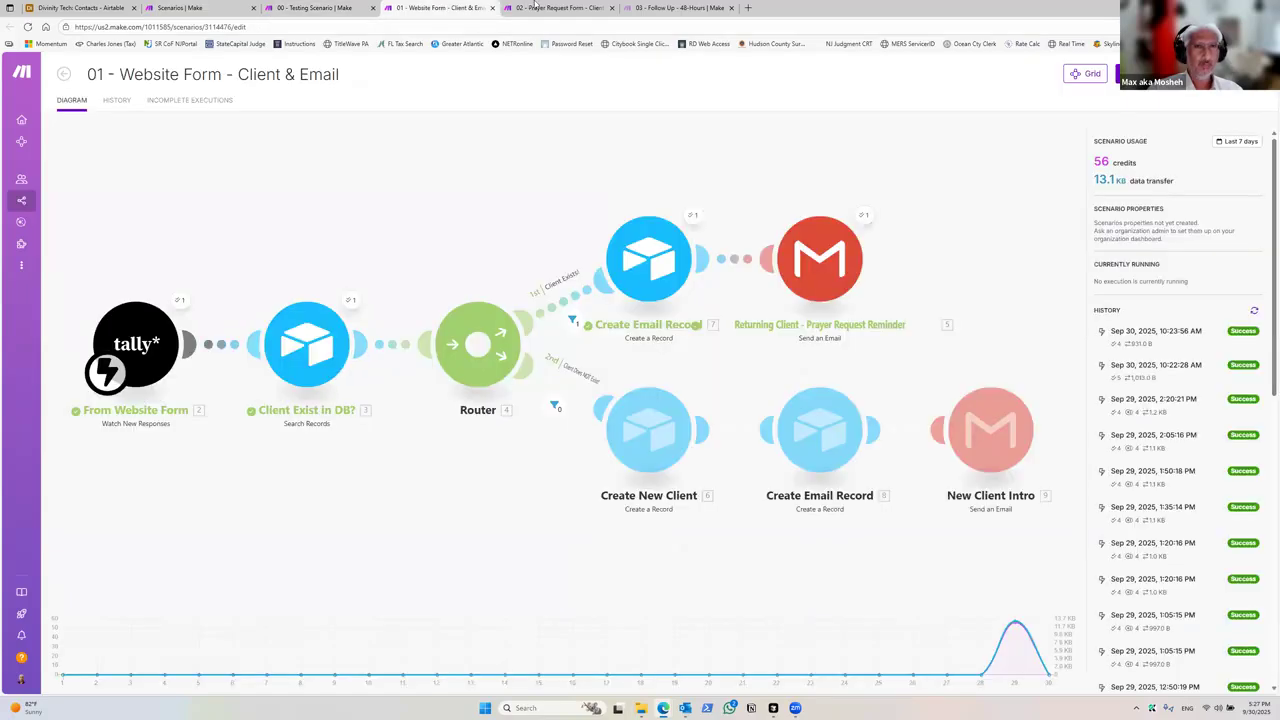
Step: In the Testing Scenario, edit the Prayer Request module's request content to append 2 to the test name and email, and save
{"action": "left_click", "coordinate": [536, 6]}
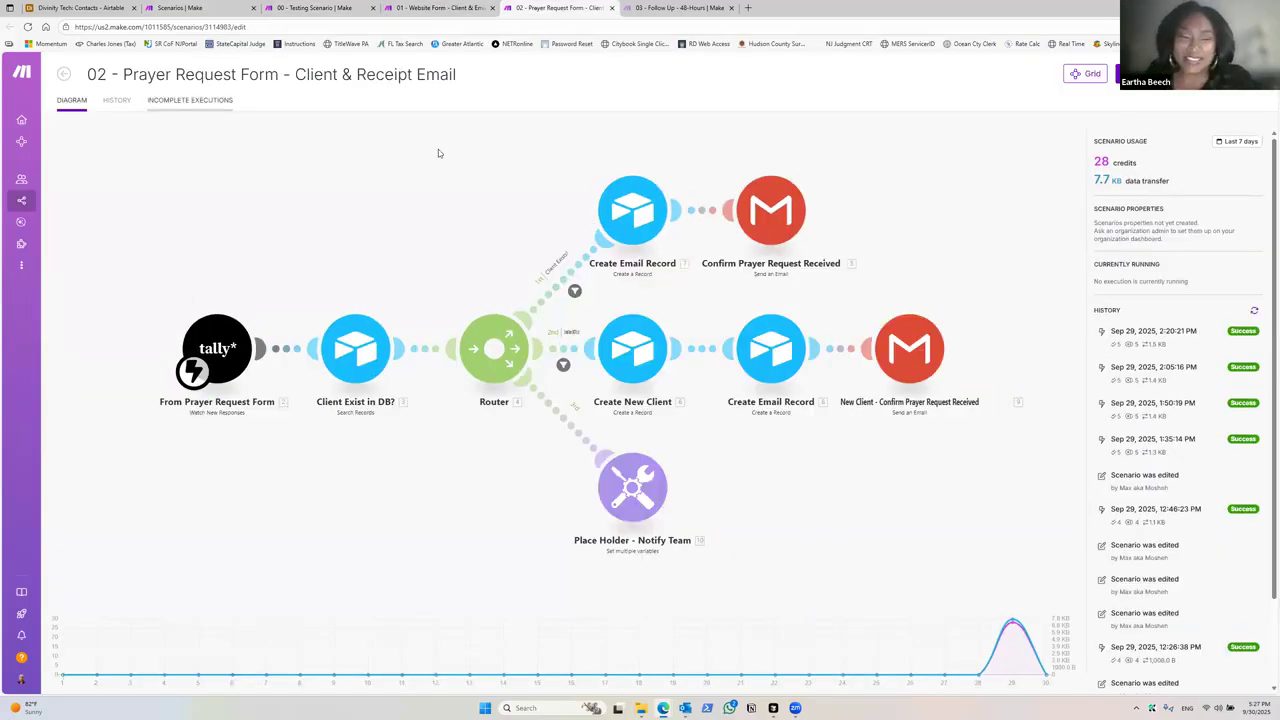
{"action": "left_click", "coordinate": [314, 8]}
{"action": "left_click", "coordinate": [444, 453]}
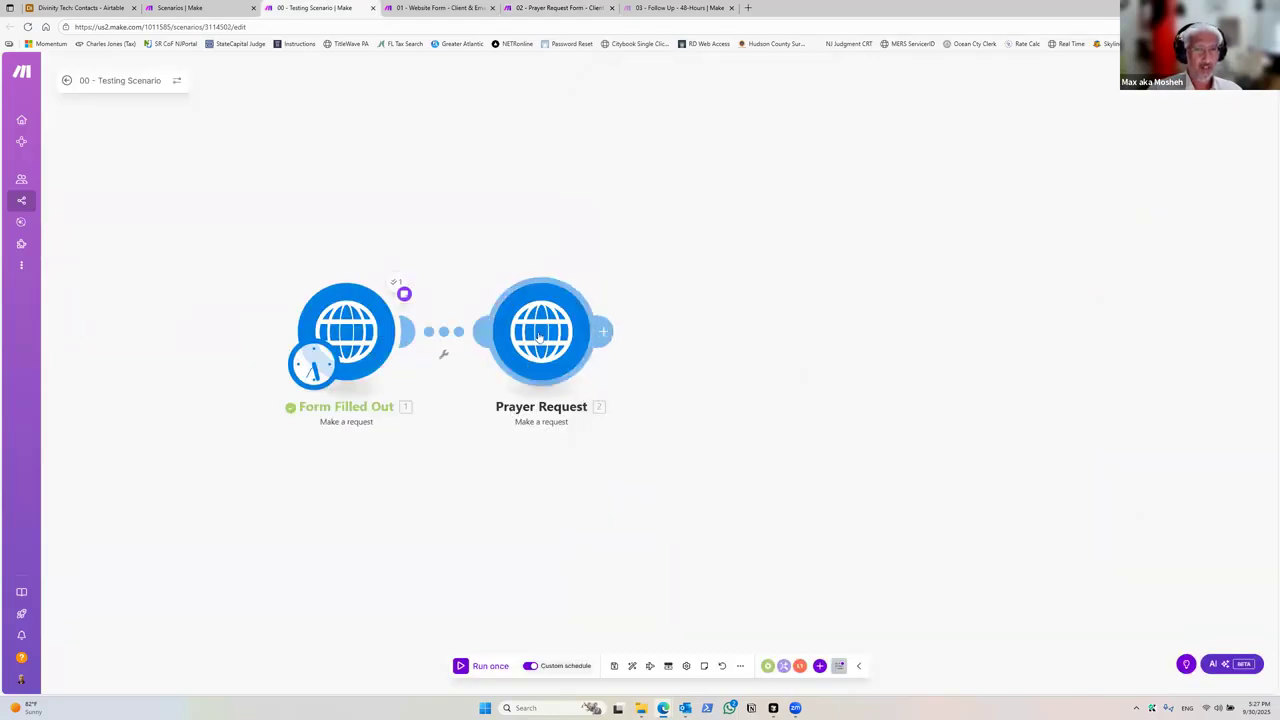
{"action": "right_click", "coordinate": [540, 338]}
{"action": "left_click", "coordinate": [530, 346]}
{"action": "left_click", "coordinate": [541, 334]}
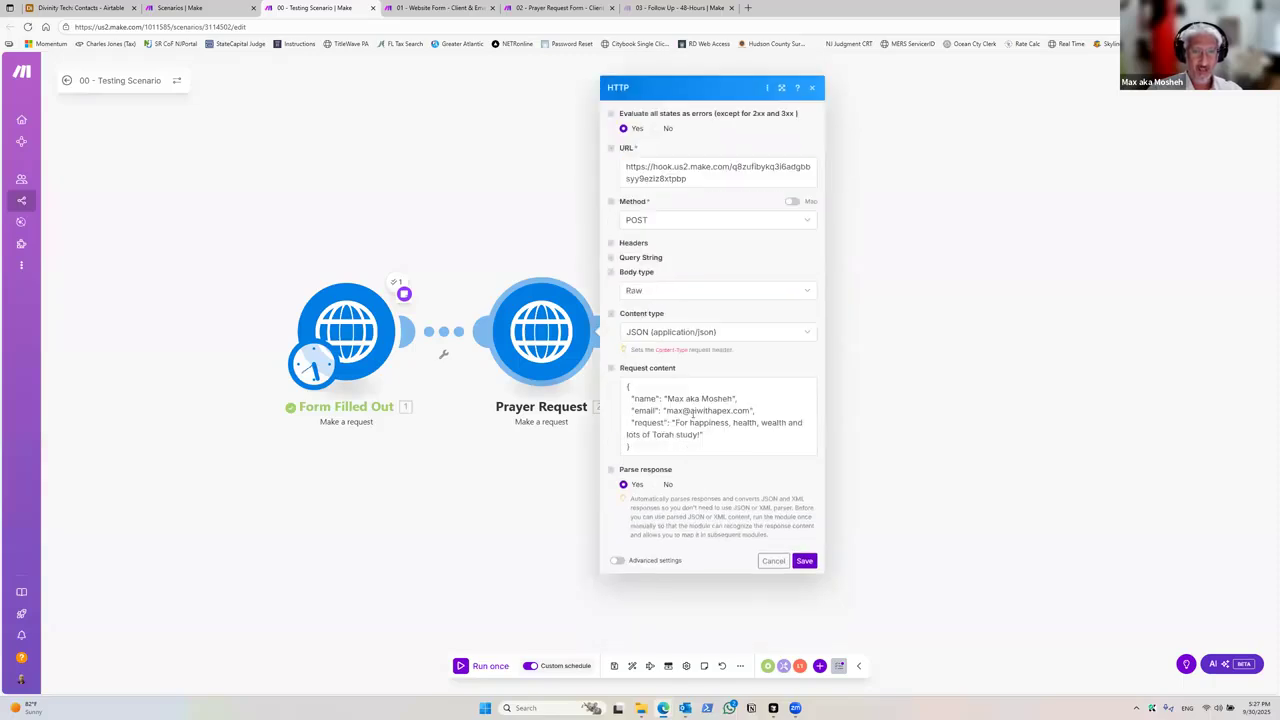
{"action": "left_click", "coordinate": [693, 413]}
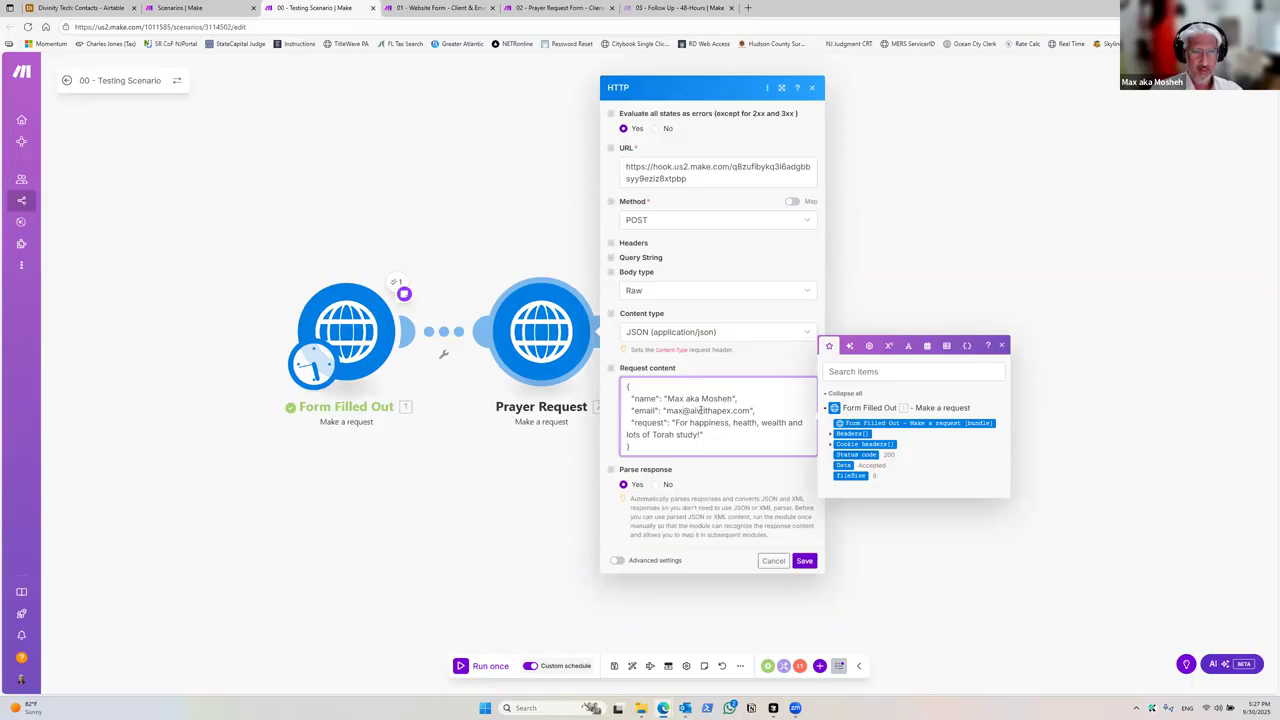
{"action": "type", "text": "2"}
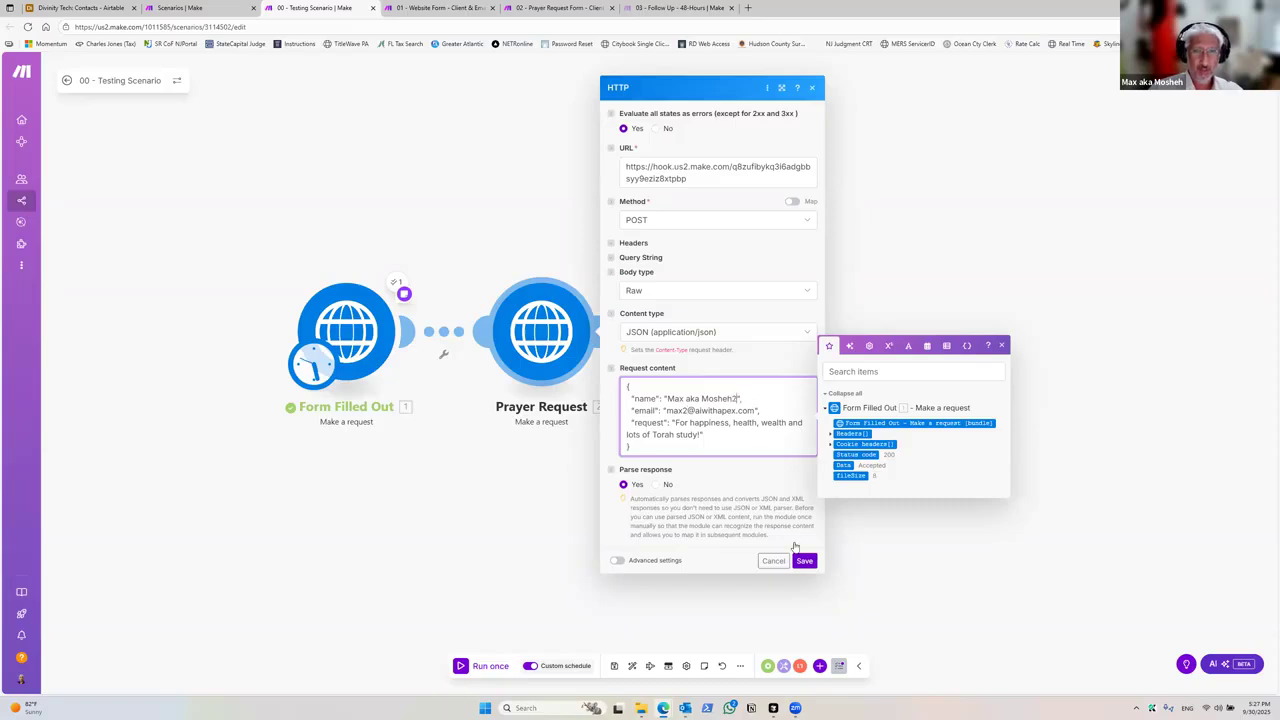
{"action": "left_click", "coordinate": [804, 560]}
Step: Run the Prayer Request module only, then refresh the Prayer Request Form scenario's run history
{"action": "right_click", "coordinate": [548, 357]}
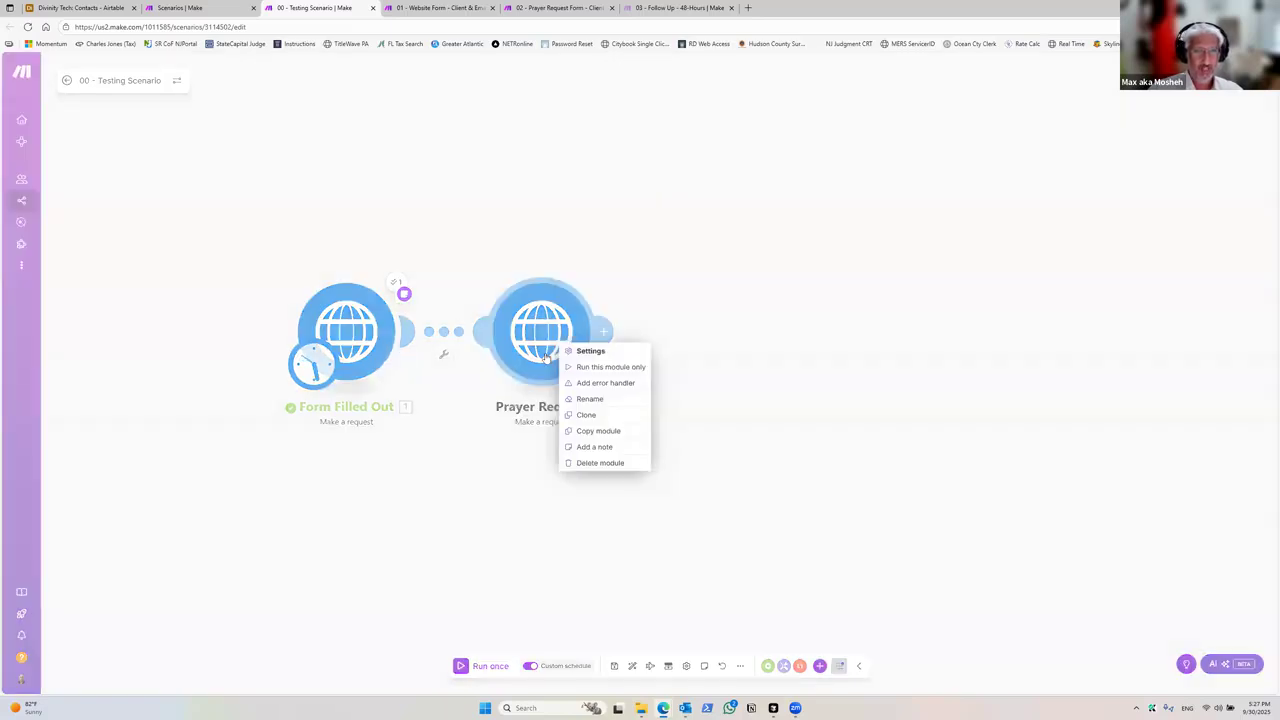
{"action": "left_click", "coordinate": [608, 367]}
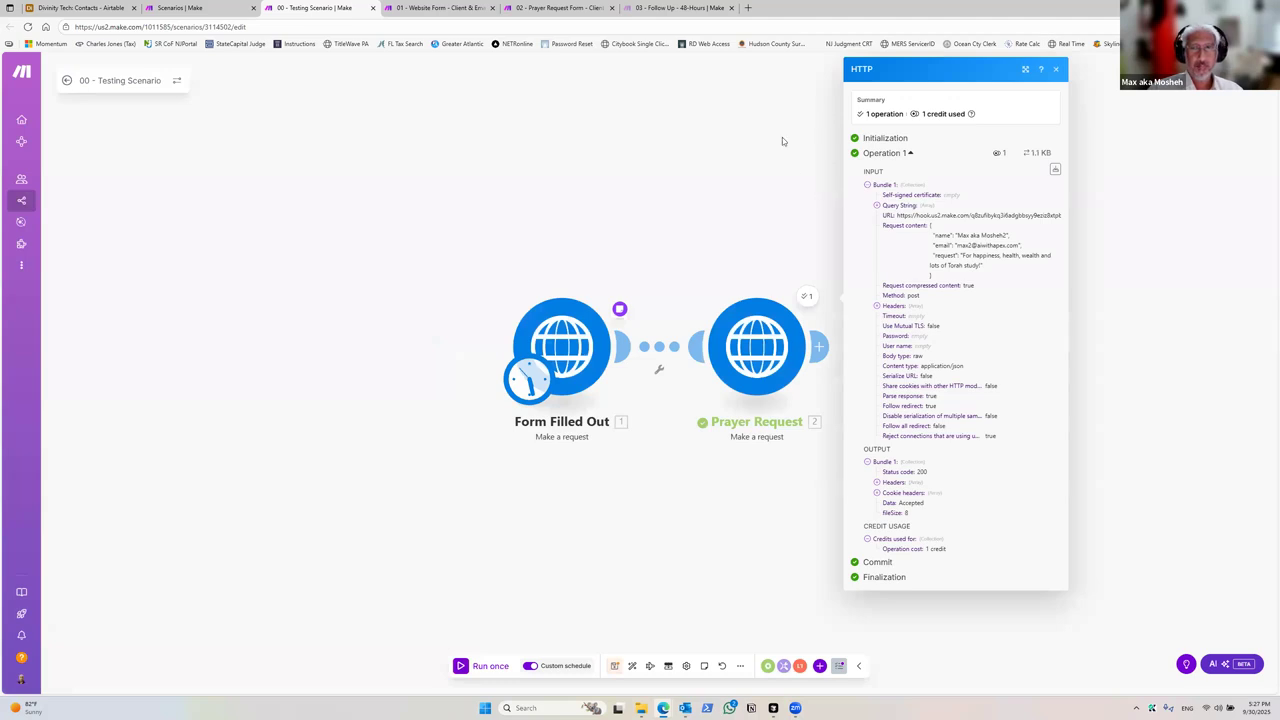
{"action": "left_click", "coordinate": [547, 8]}
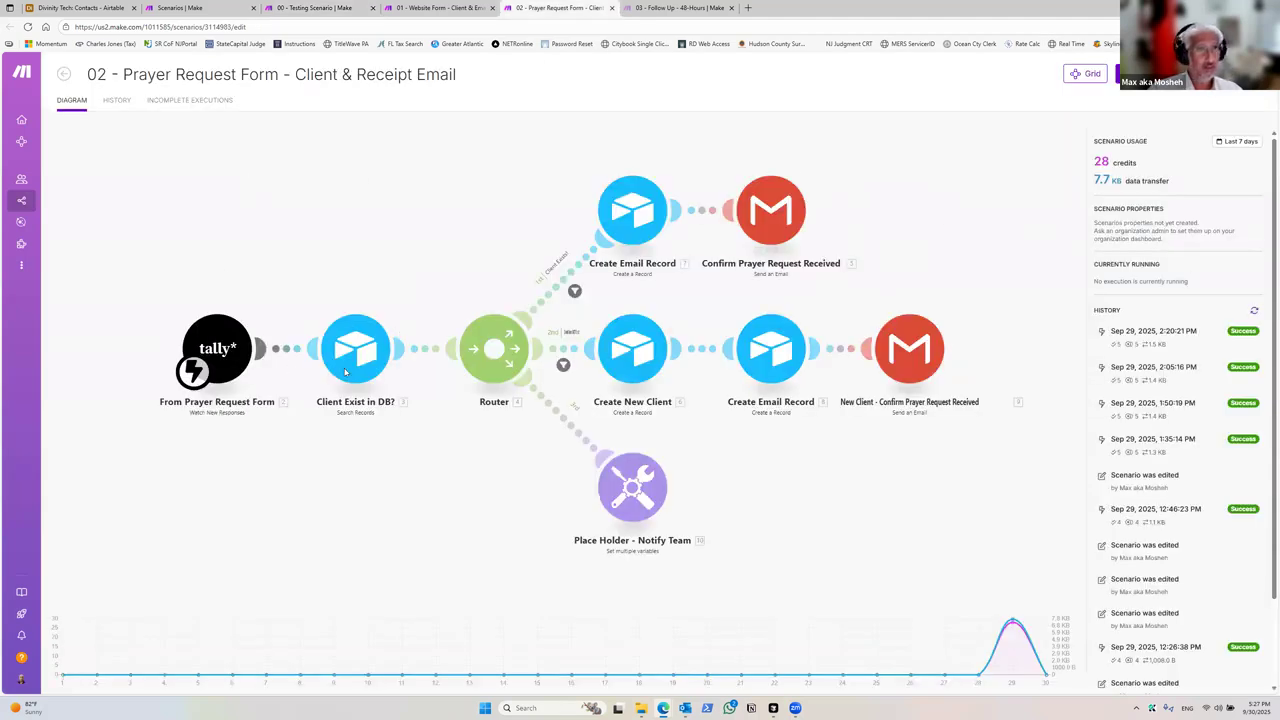
{"action": "left_click", "coordinate": [1255, 312]}
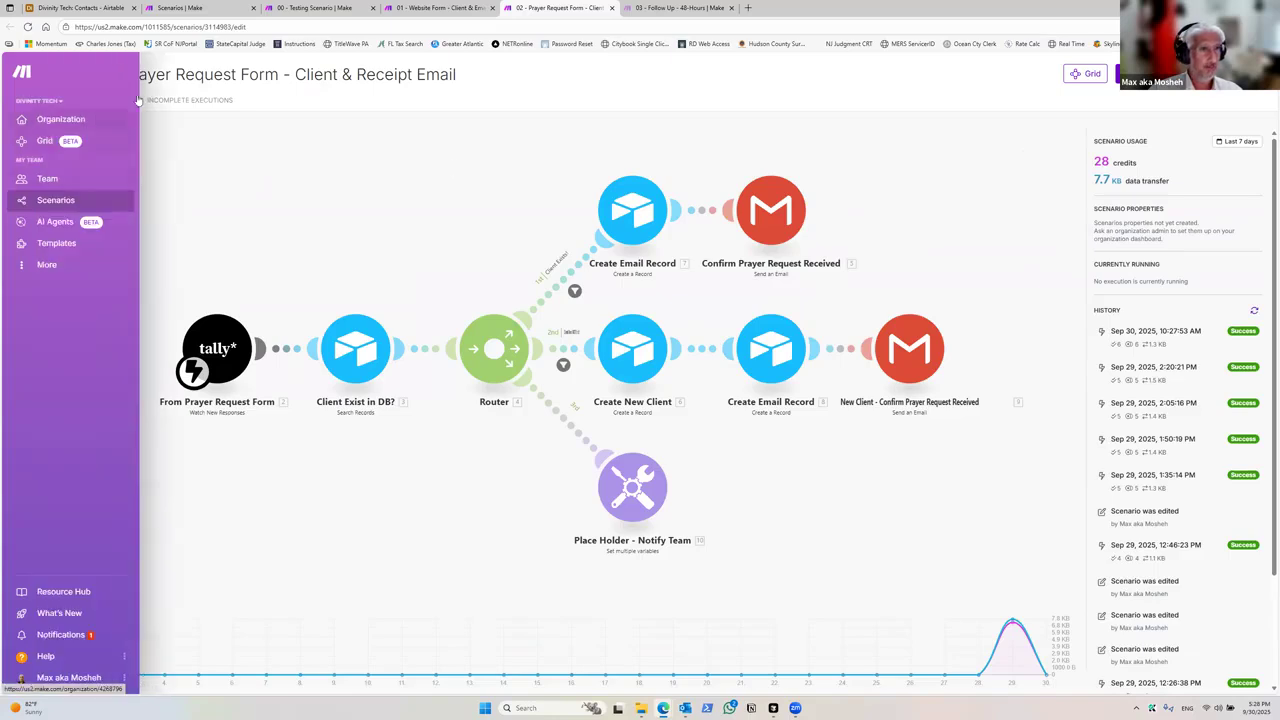
Step: Open the details of the latest Prayer Request Form run and inspect the Client Exist in DB? module's output
{"action": "left_click", "coordinate": [121, 101]}
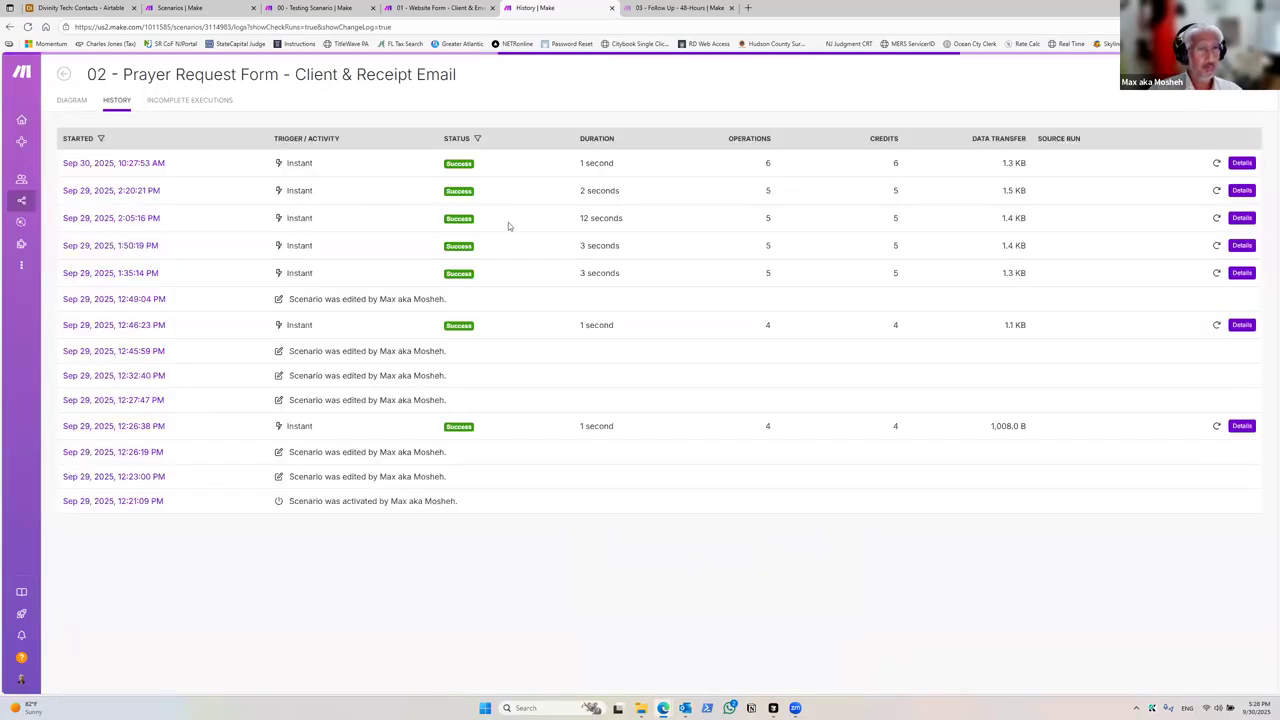
{"action": "left_click", "coordinate": [1240, 165]}
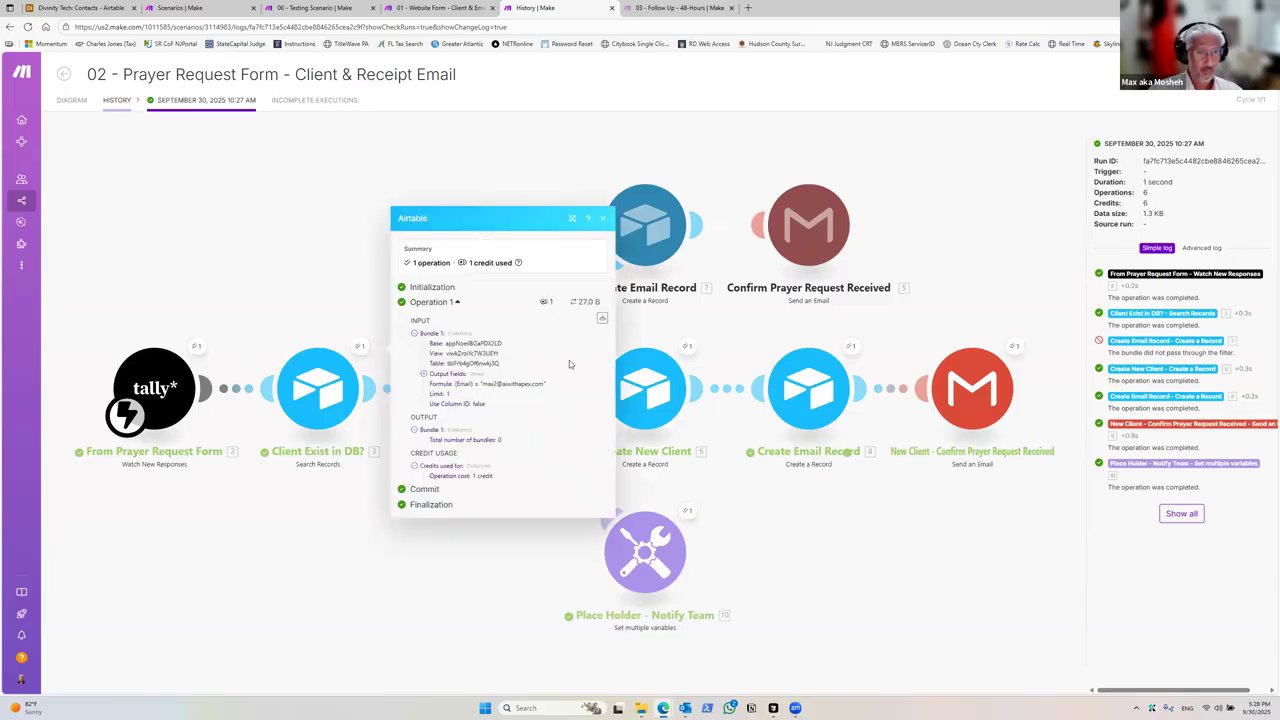
{"action": "left_click", "coordinate": [297, 496]}
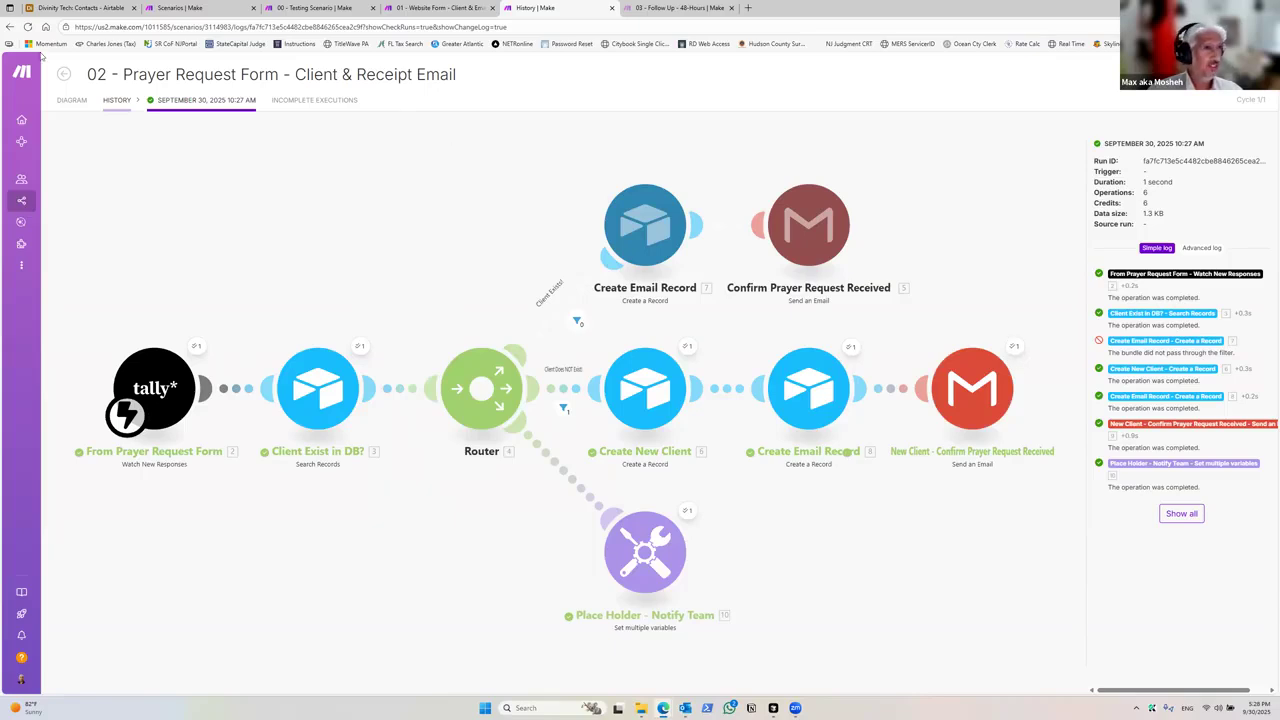
Step: Switch to the Airtable Emails table, widen the Subject column and scroll across the records
{"action": "left_click", "coordinate": [80, 8]}
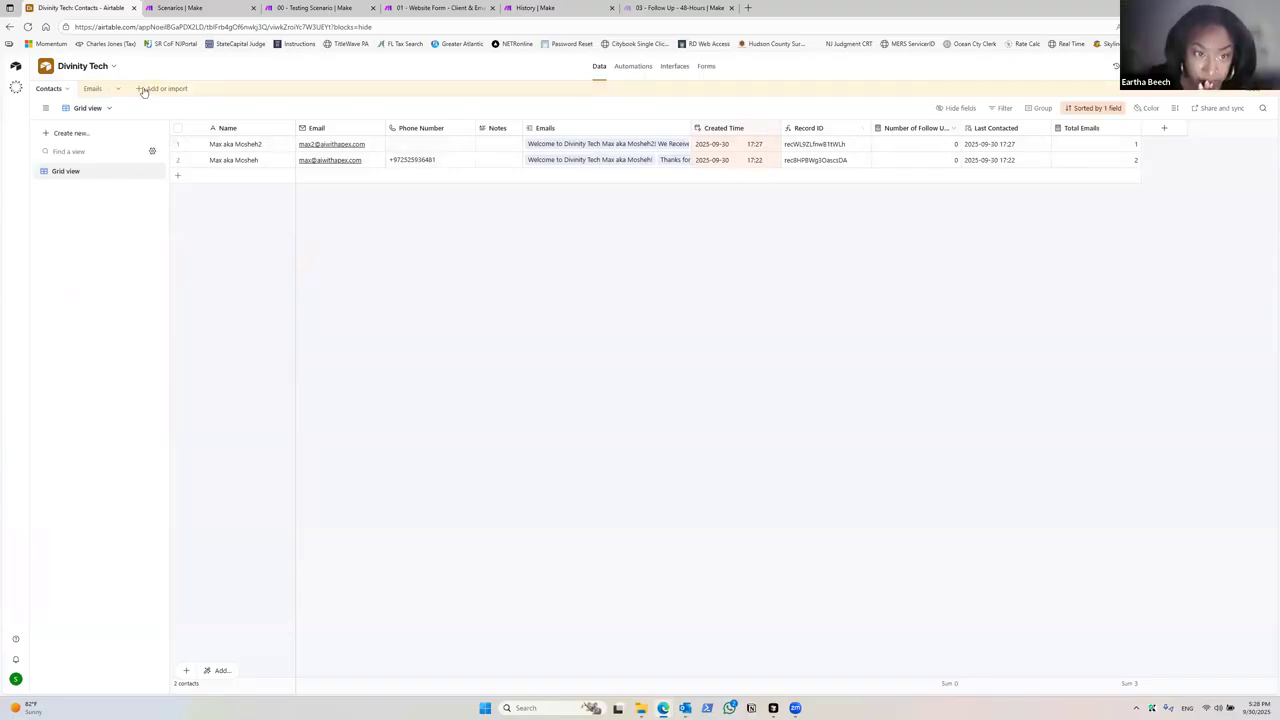
{"action": "left_click", "coordinate": [92, 89]}
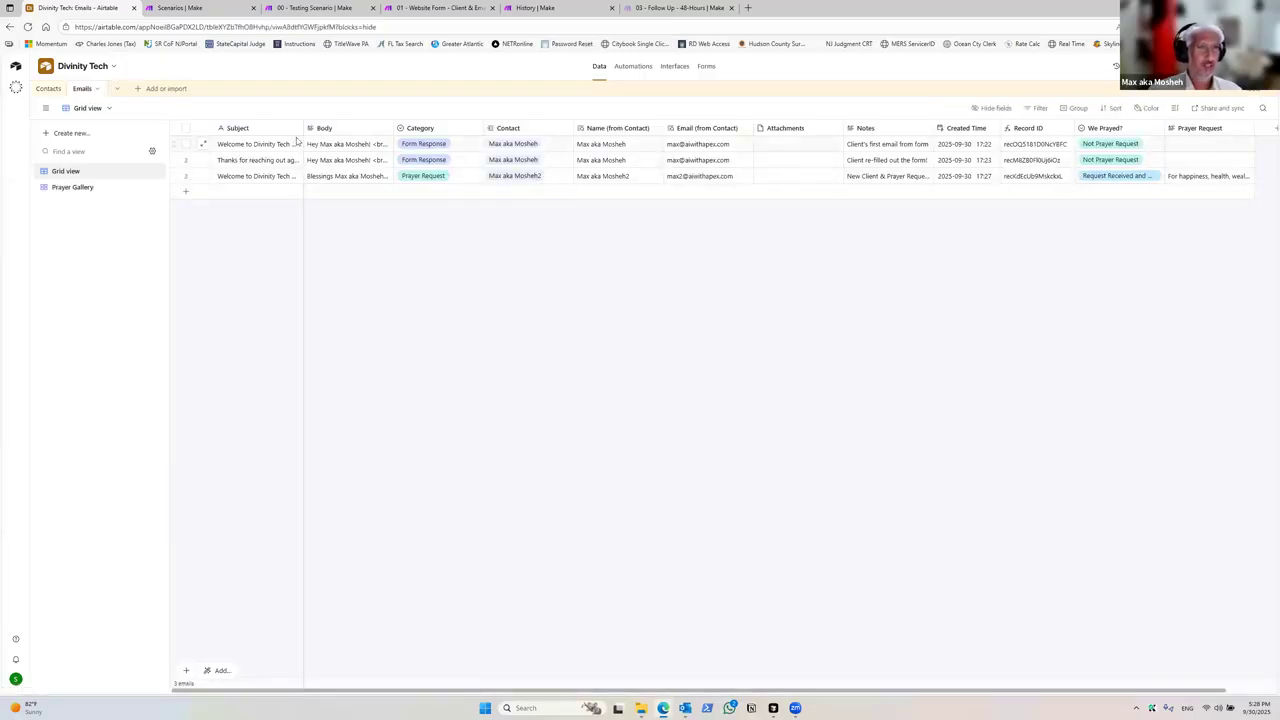
{"action": "left_click_drag", "start_coordinate": [300, 128], "coordinate": [353, 130]}
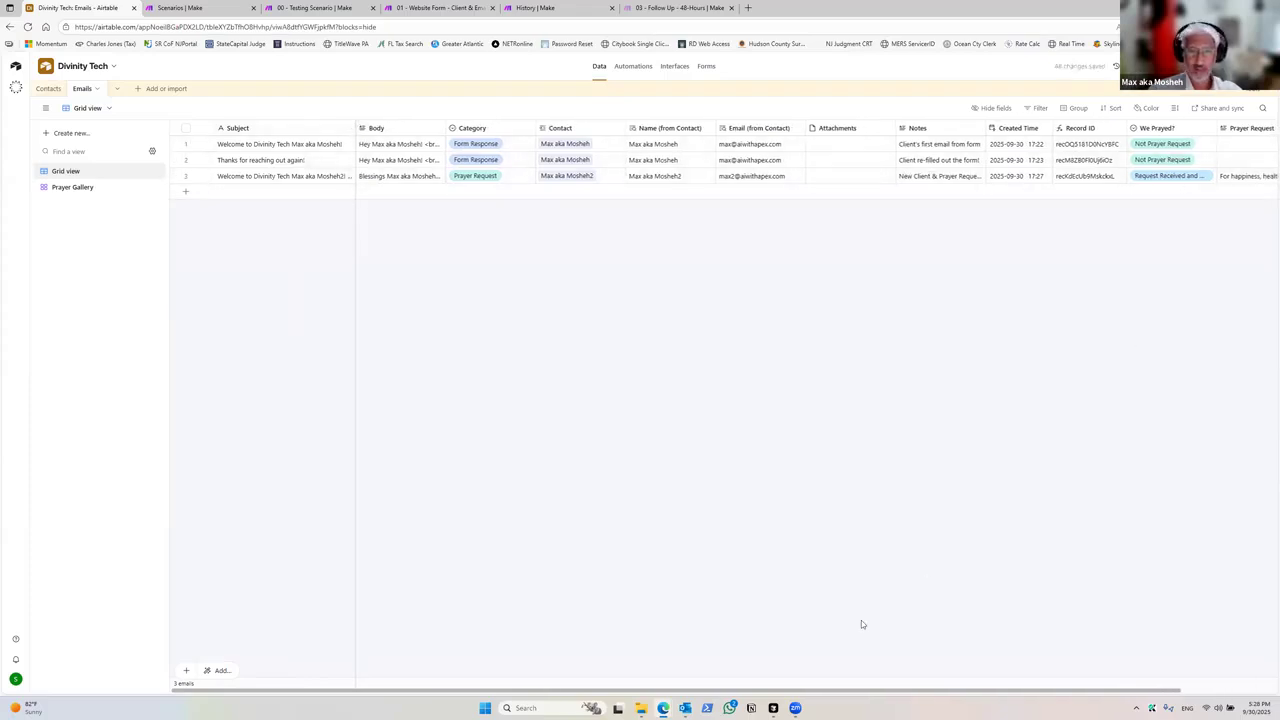
{"action": "left_click_drag", "start_coordinate": [852, 690], "coordinate": [968, 682]}
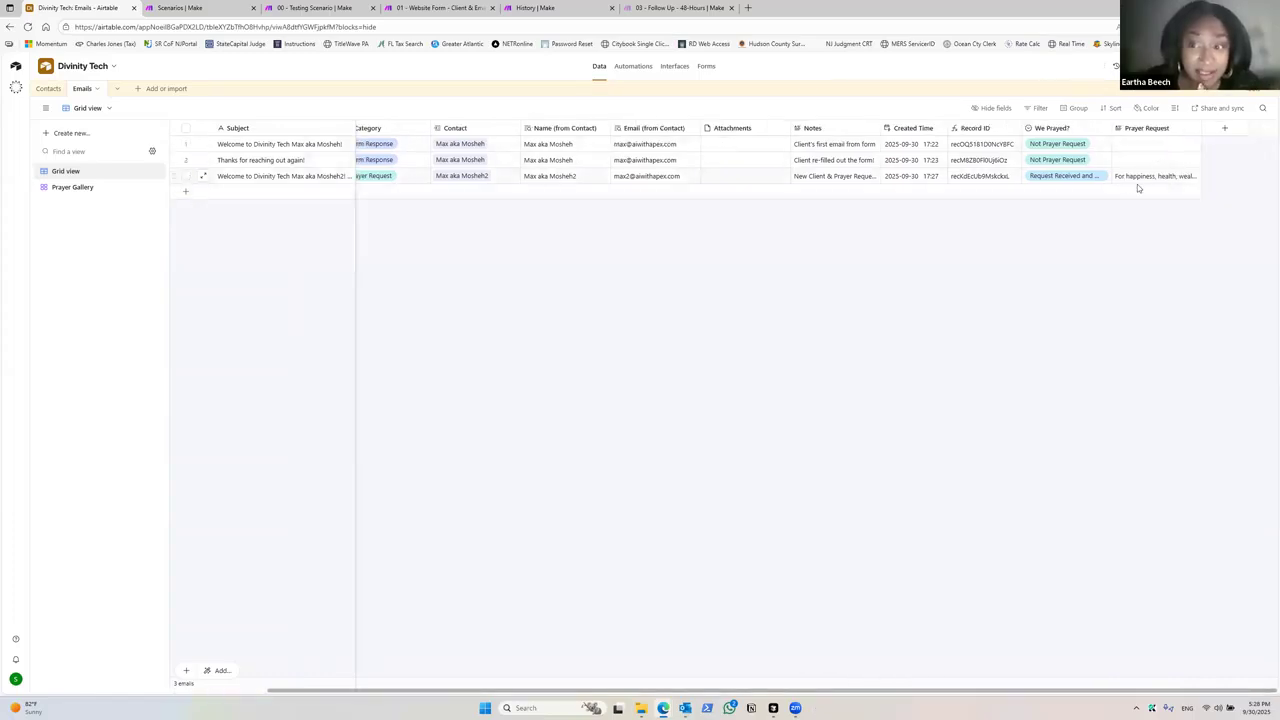
Step: Sort the Emails grid by Created Time from latest to earliest
{"action": "left_click", "coordinate": [1111, 108]}
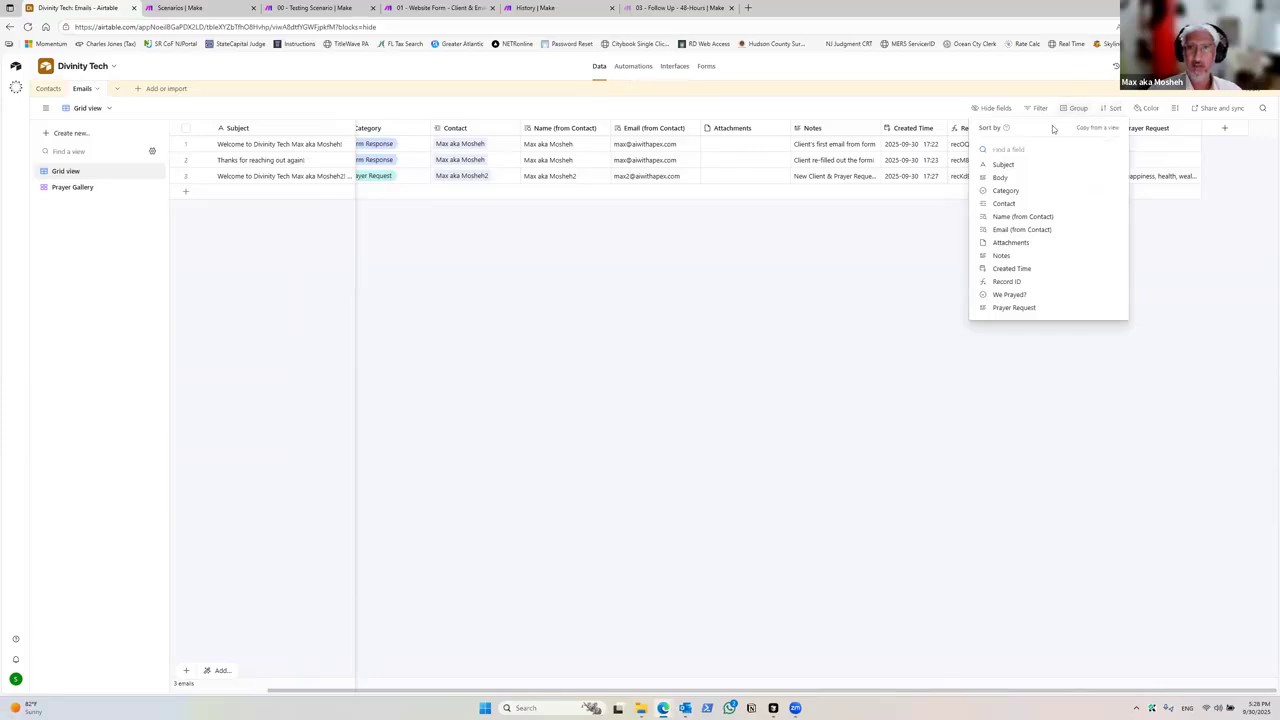
{"action": "left_click", "coordinate": [1010, 268]}
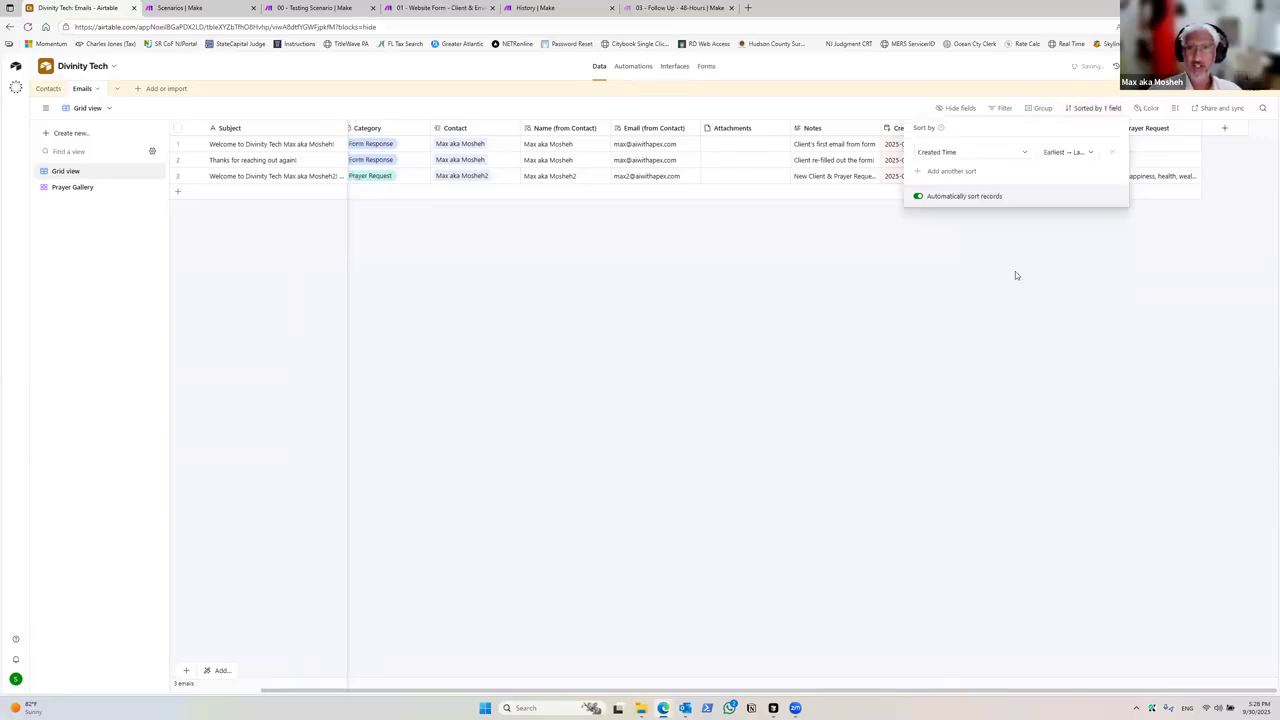
{"action": "left_click", "coordinate": [1068, 152]}
{"action": "left_click", "coordinate": [1070, 186]}
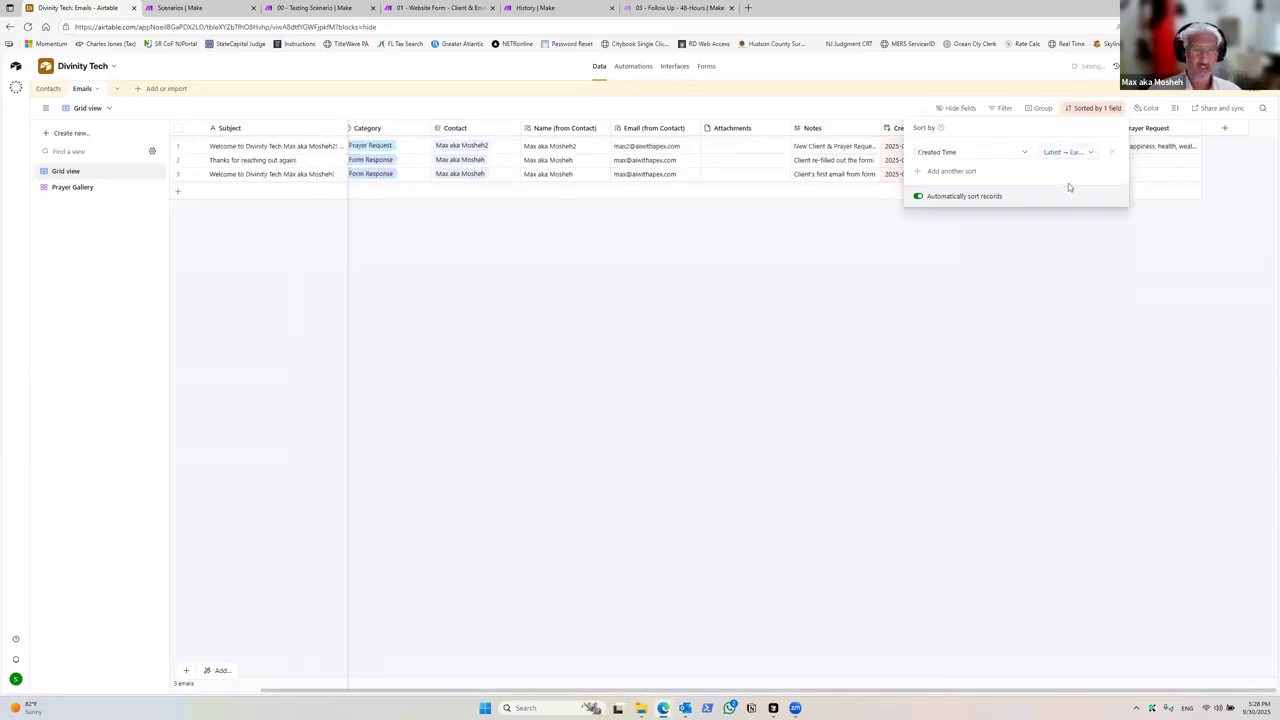
{"action": "left_click", "coordinate": [777, 318]}
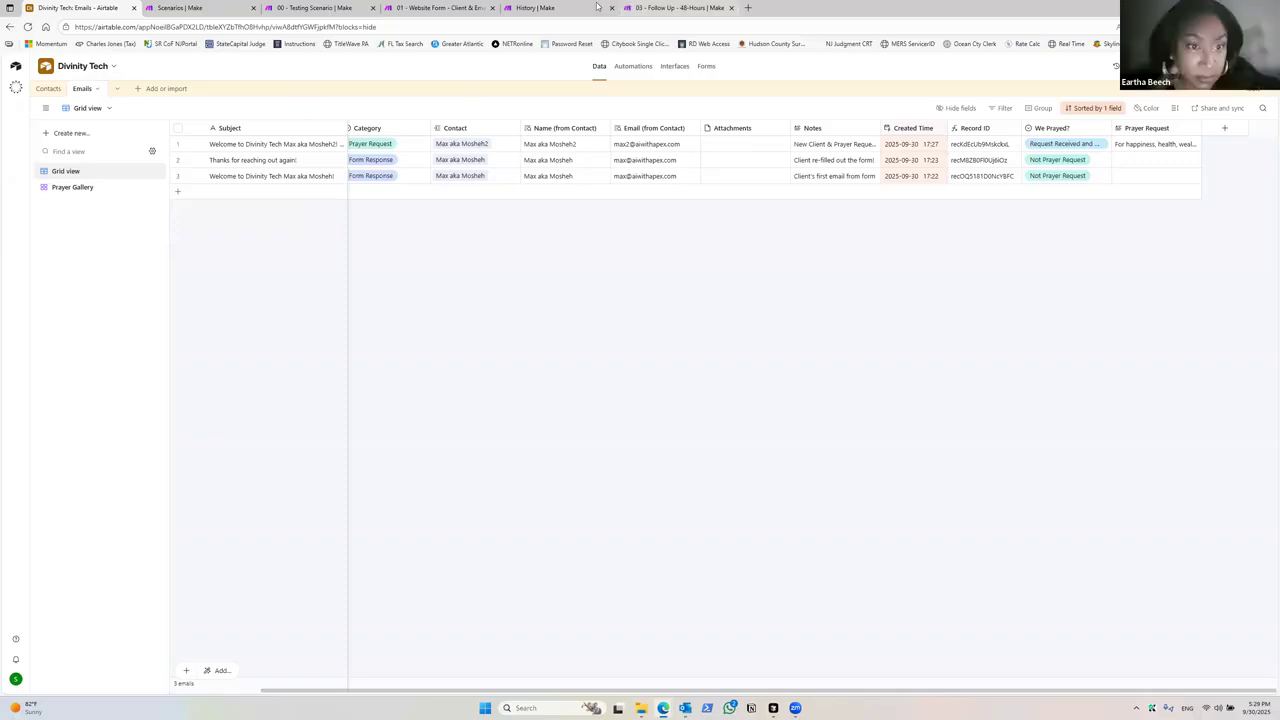
Step: Reopen the latest Prayer Request Form run in Make and review which route the bundle took
{"action": "left_click", "coordinate": [534, 8]}
{"action": "left_click", "coordinate": [88, 103]}
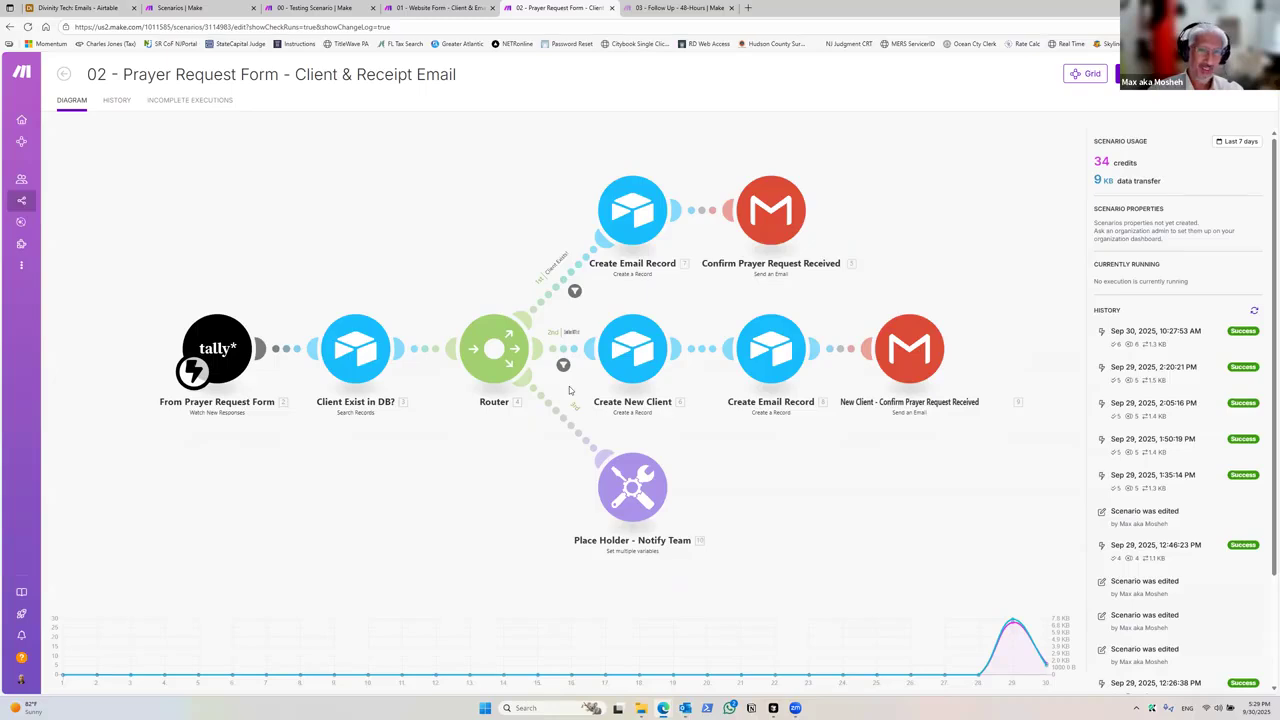
{"action": "left_click", "coordinate": [1196, 343]}
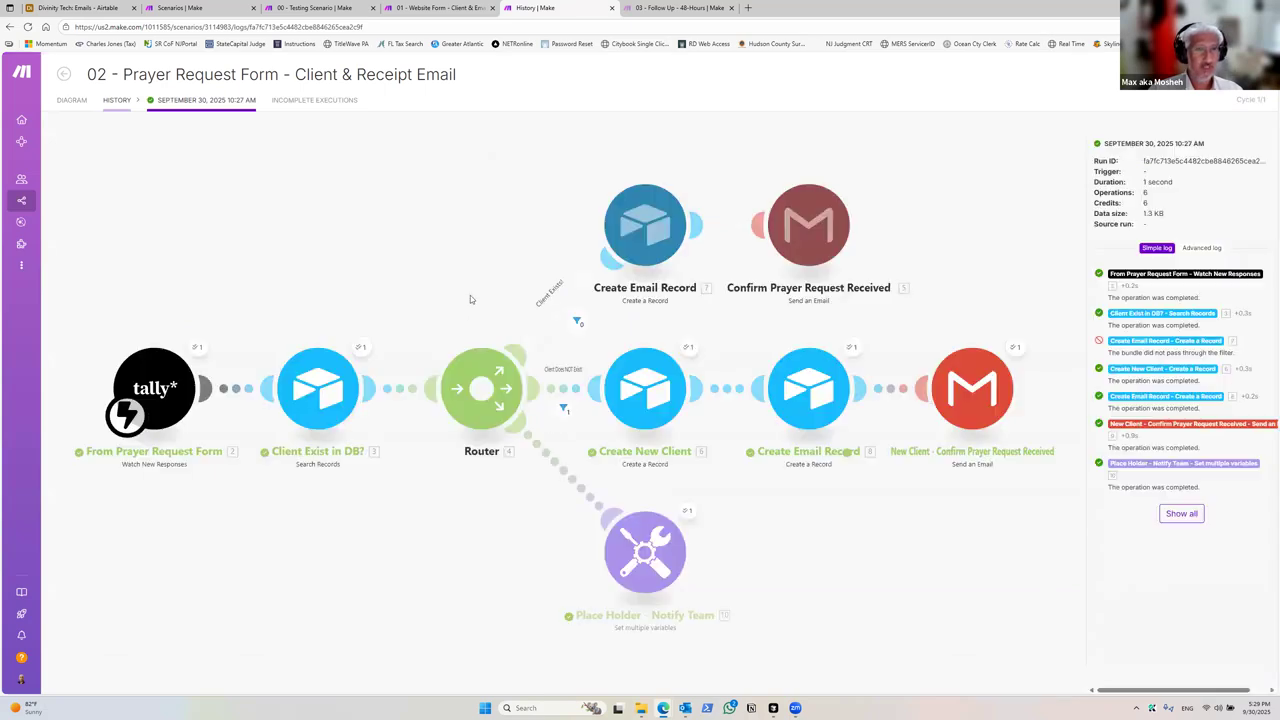
{"action": "left_click_drag", "start_coordinate": [492, 505], "coordinate": [418, 371]}
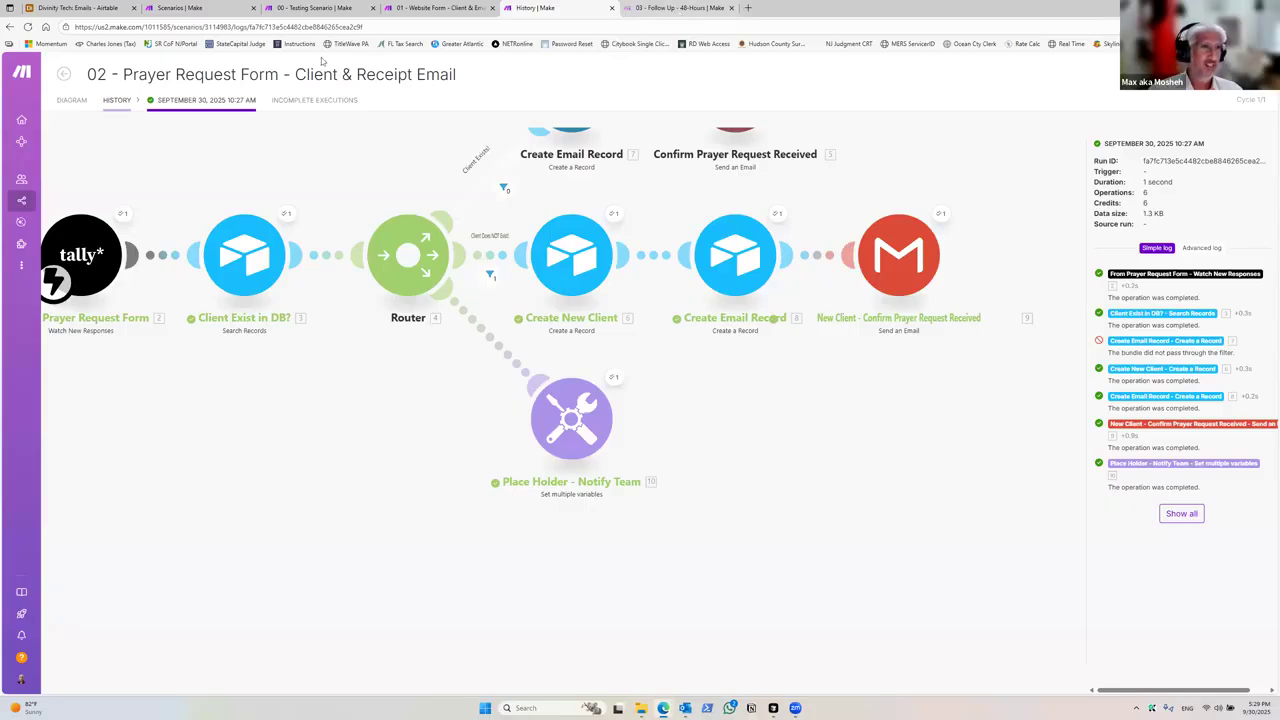
Step: Open the Prayer Gallery view in Airtable and review its Category and We Prayed? filter conditions
{"action": "left_click", "coordinate": [88, 6]}
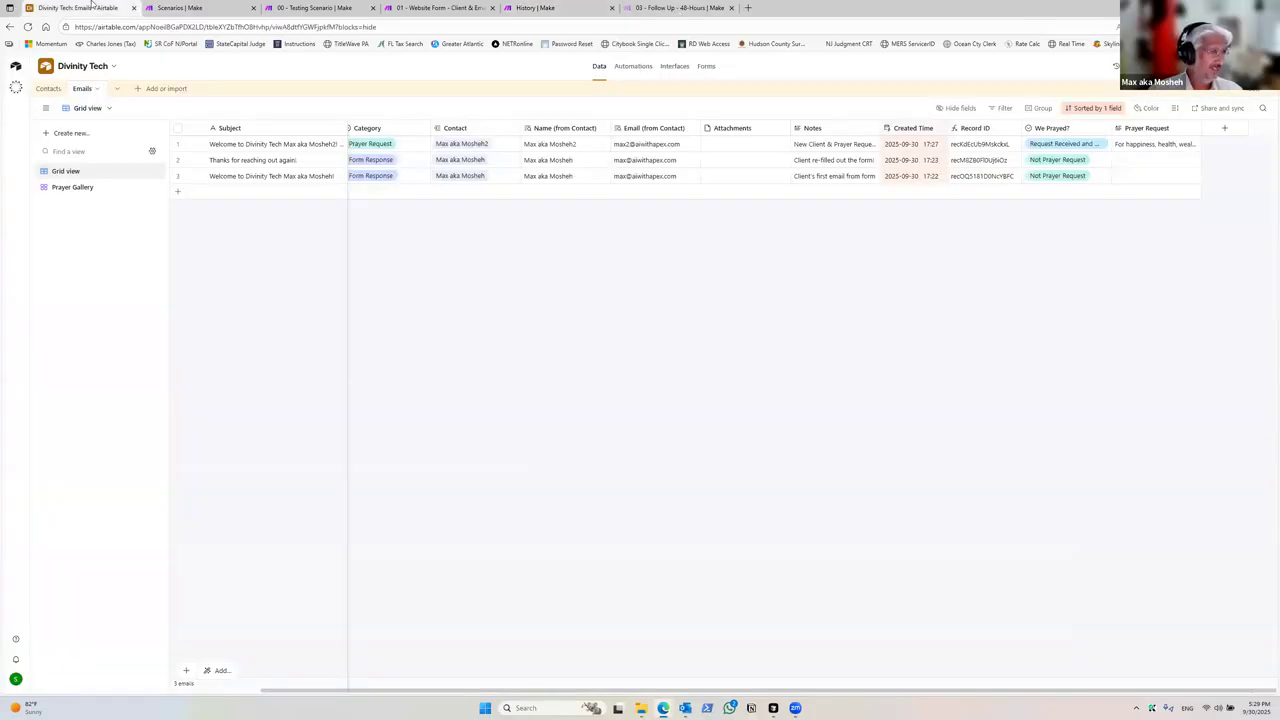
{"action": "left_click", "coordinate": [73, 188]}
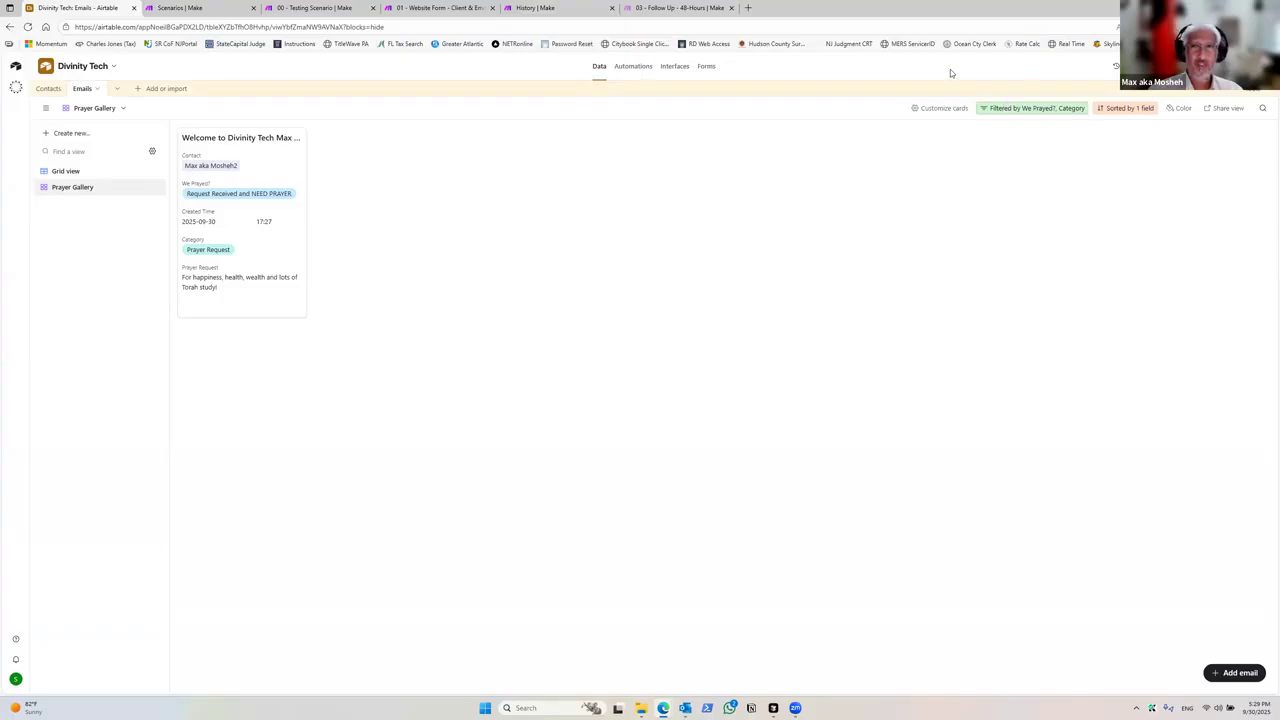
{"action": "left_click", "coordinate": [1041, 110]}
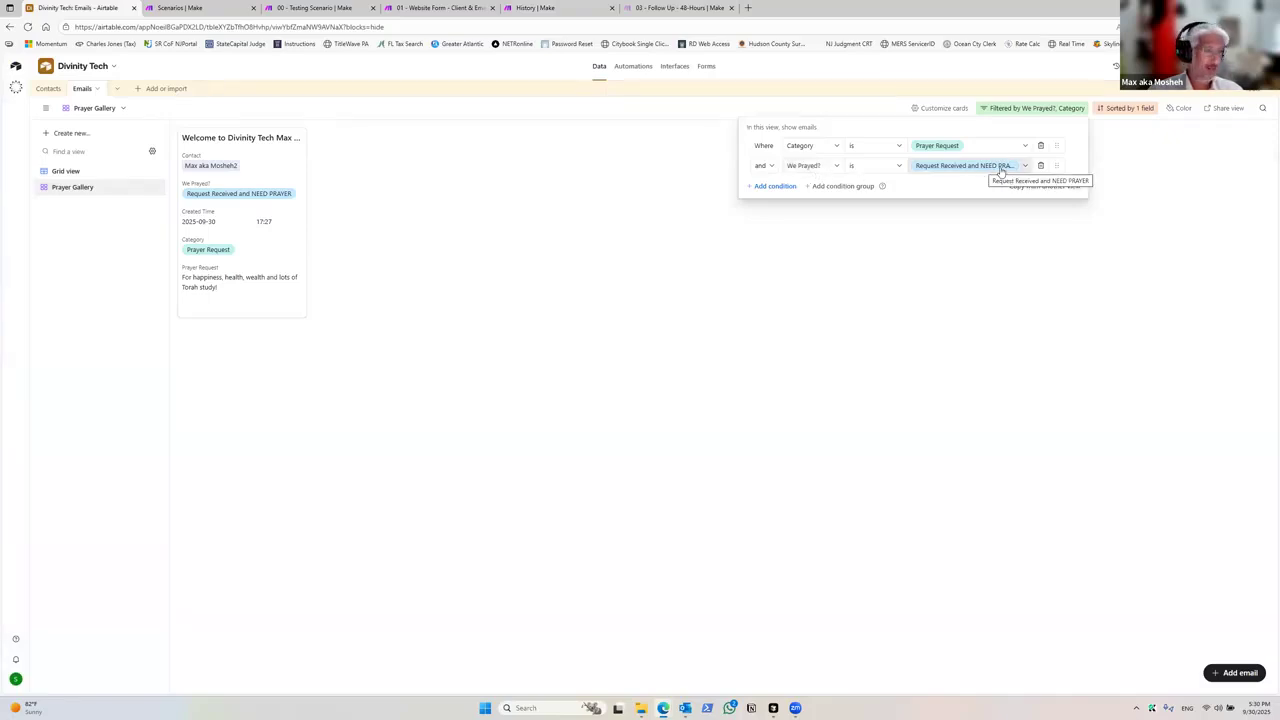
{"action": "left_click", "coordinate": [497, 289]}
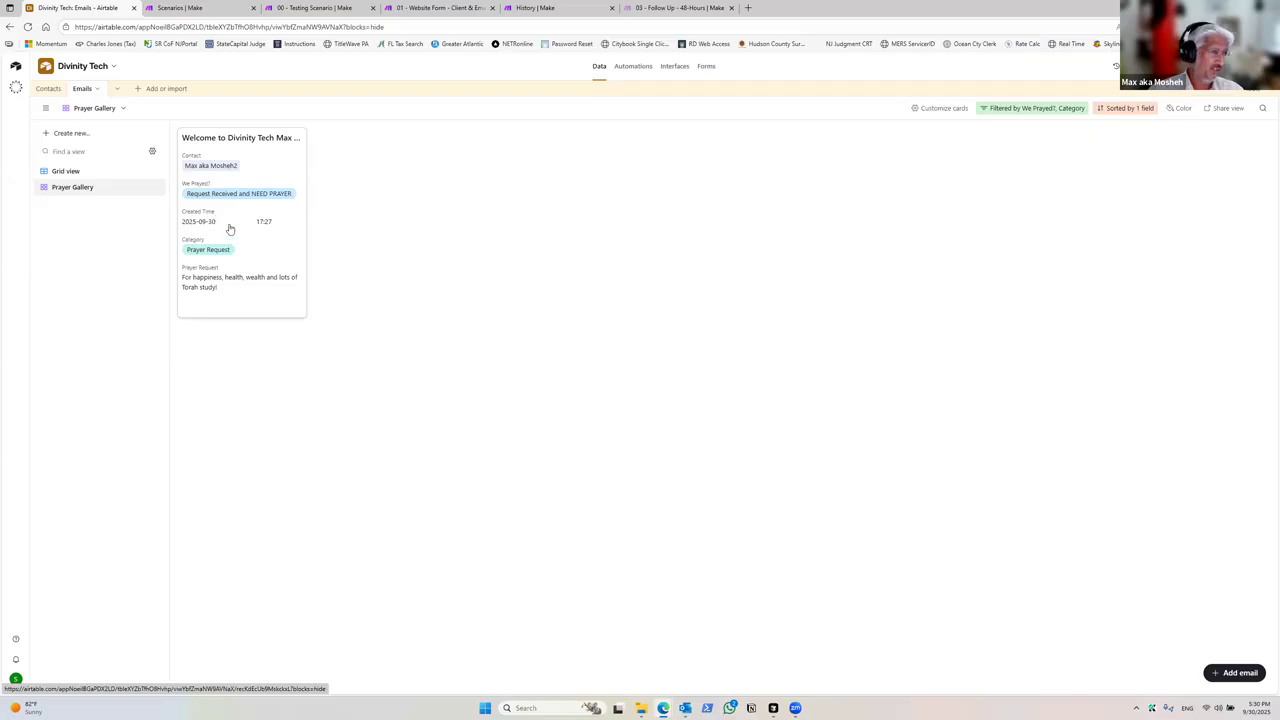
Step: Set the prayer request record's We Prayed? field to Request Received and We Prayed, then return to Grid view
{"action": "left_click", "coordinate": [279, 164]}
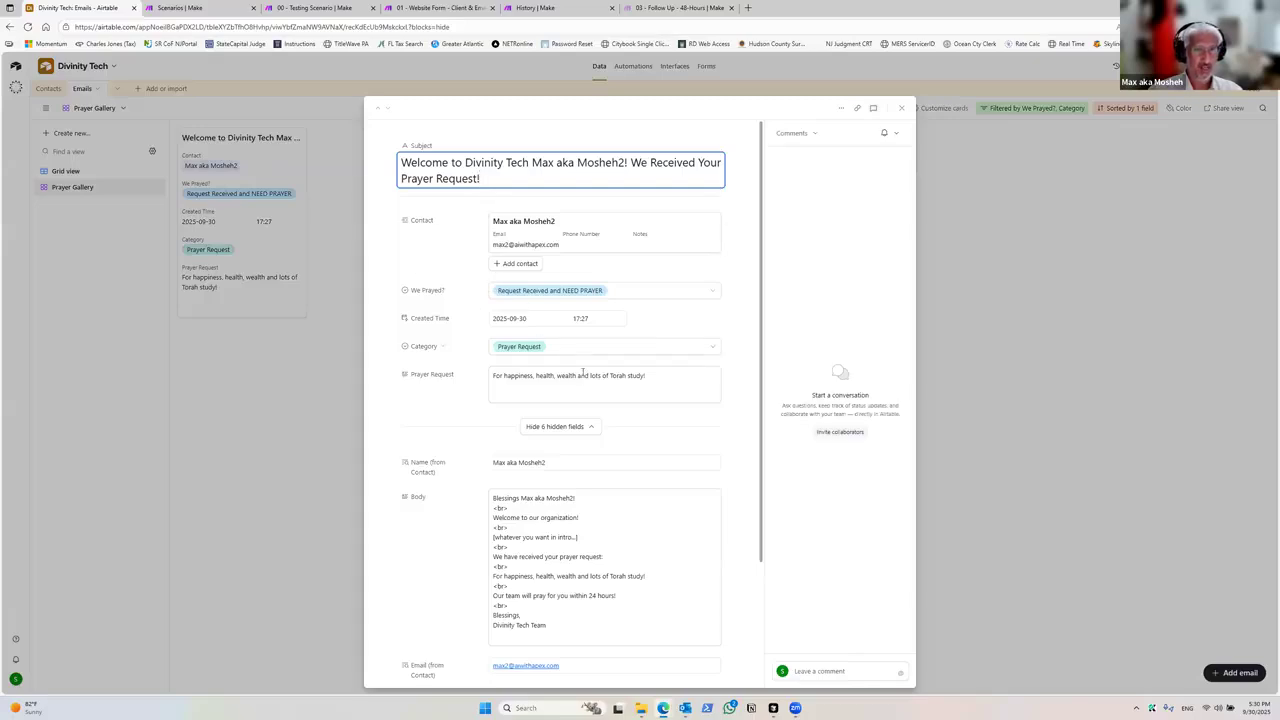
{"action": "left_click", "coordinate": [631, 290]}
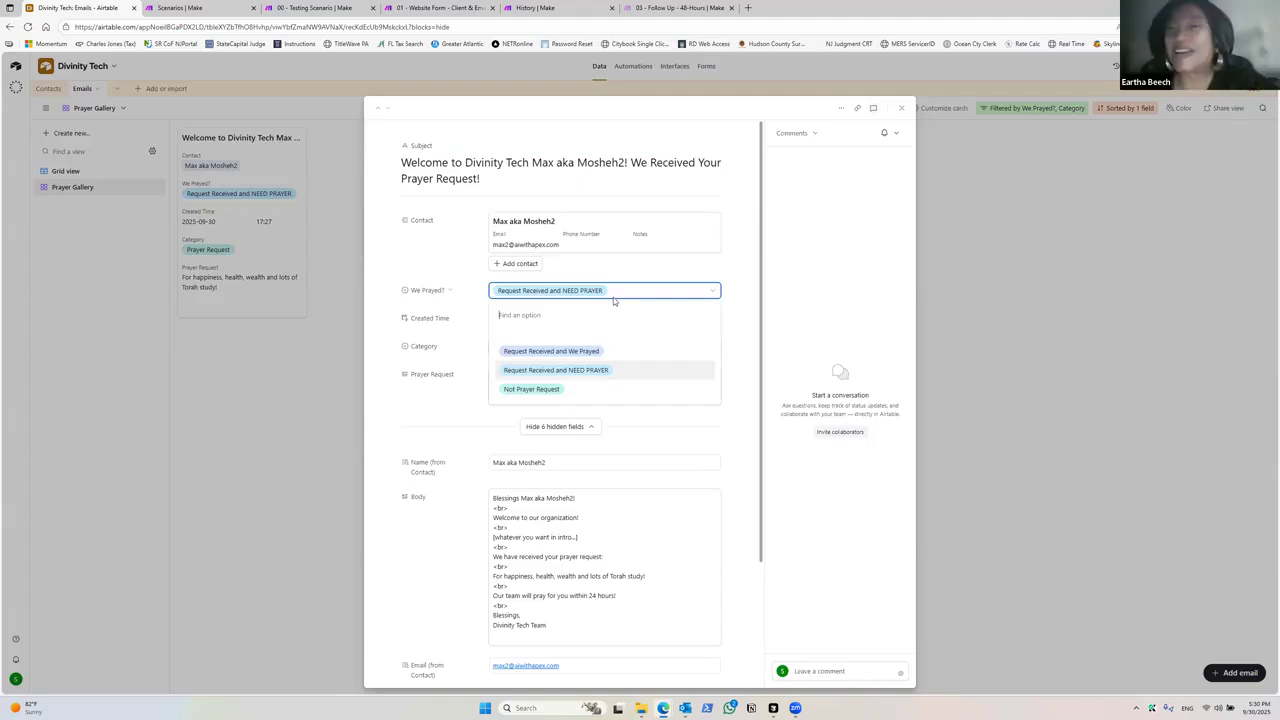
{"action": "left_click", "coordinate": [537, 352]}
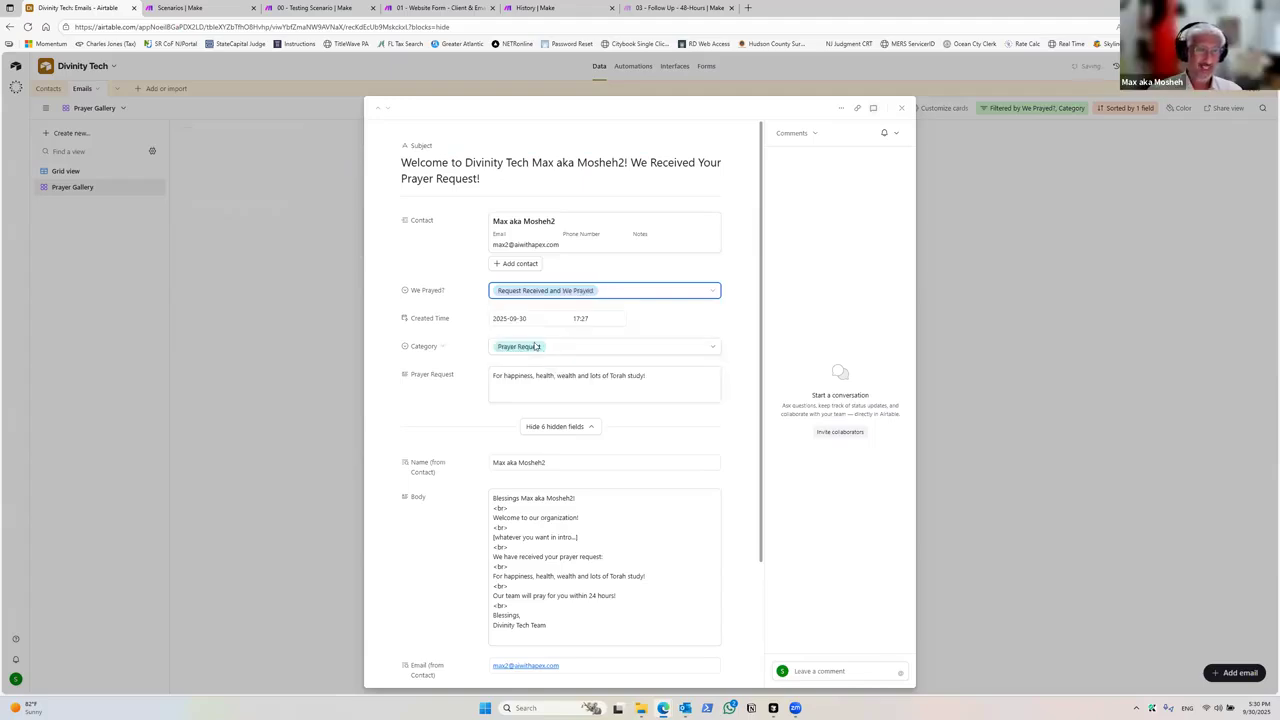
{"action": "left_click", "coordinate": [279, 360]}
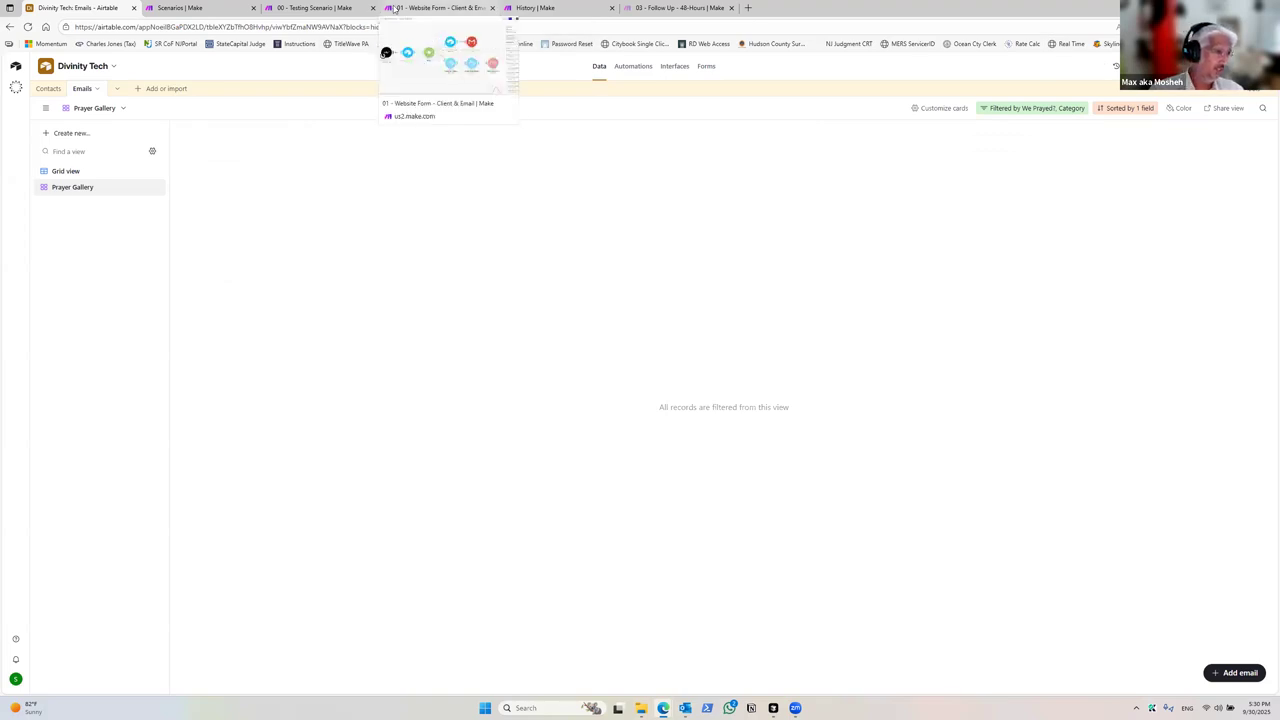
{"action": "left_click", "coordinate": [77, 174]}
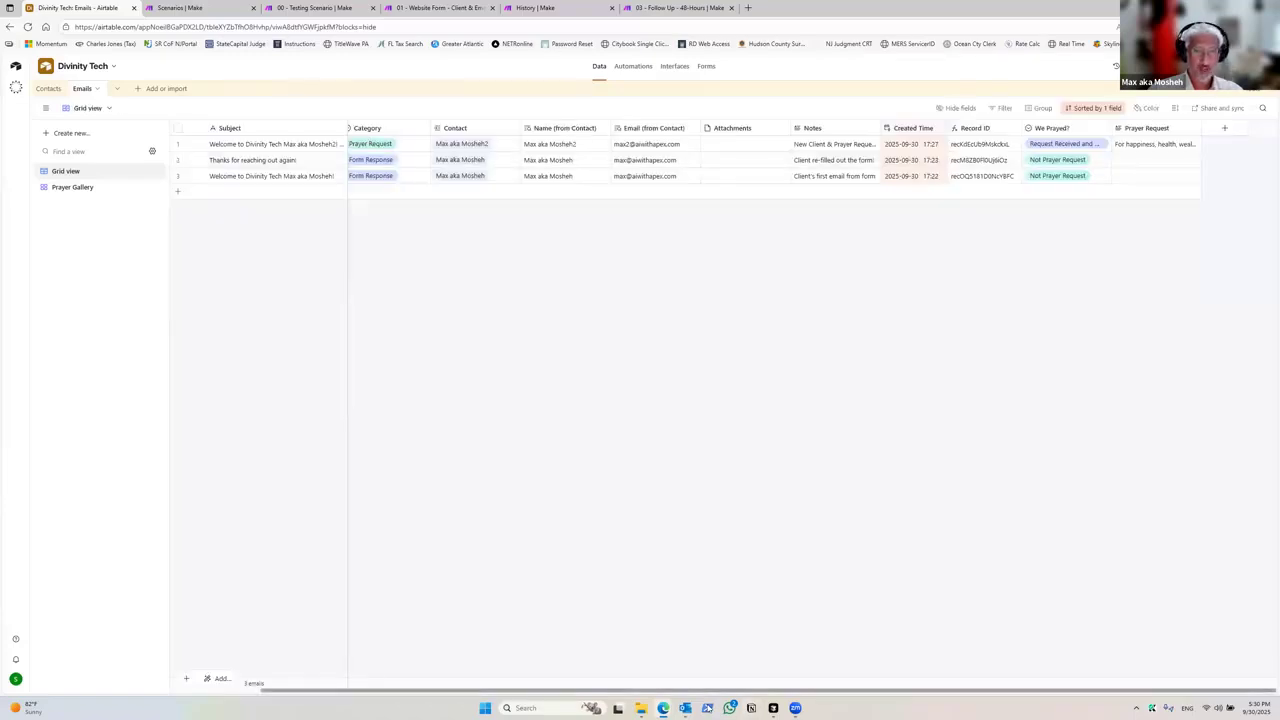
{"action": "mouse_move", "coordinate": [797, 708]}
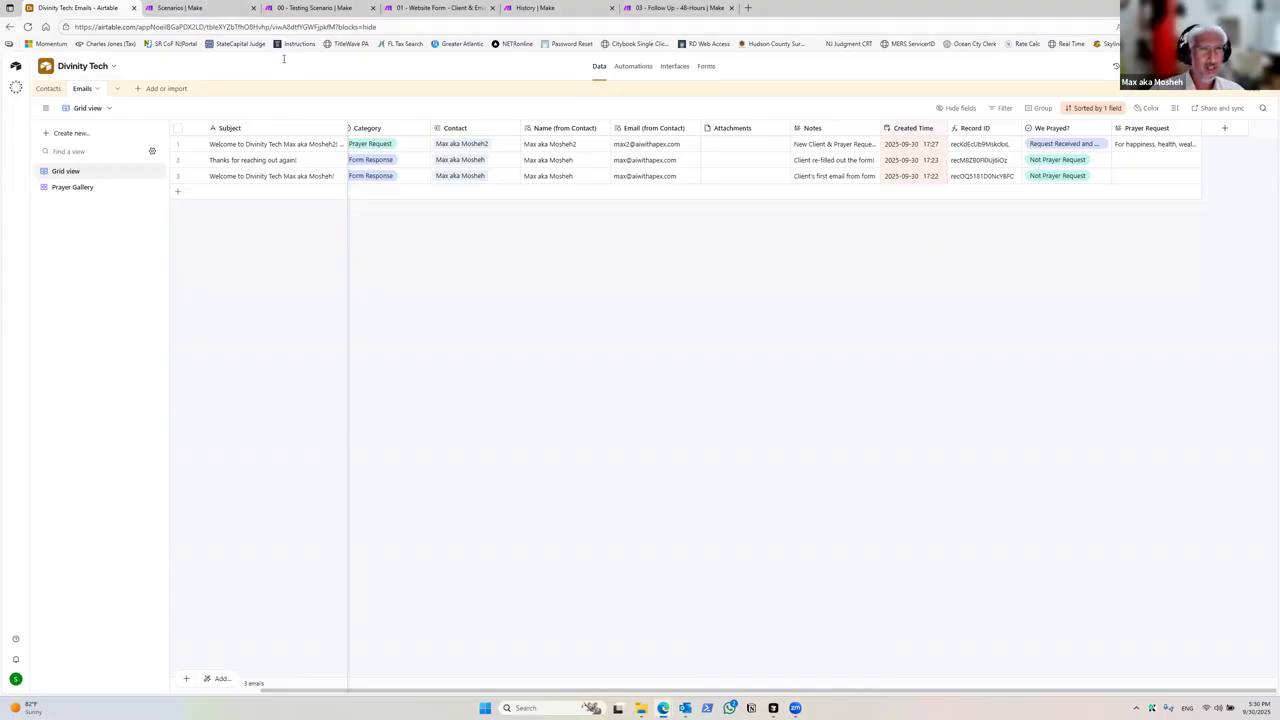
Step: Check the Prayer Request Form scenario diagram in Make, then return to the Airtable Emails grid
{"action": "left_click", "coordinate": [530, 8]}
{"action": "left_click", "coordinate": [71, 103]}
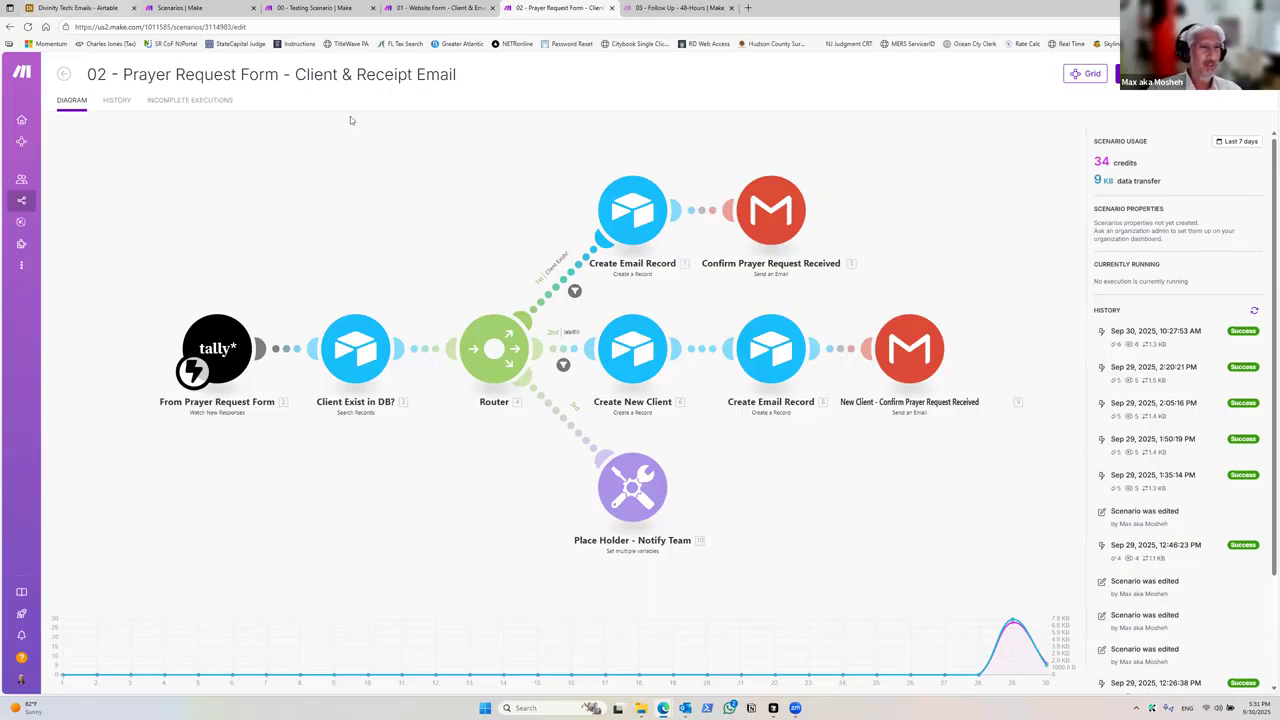
{"action": "key", "text": "ctrl+1"}
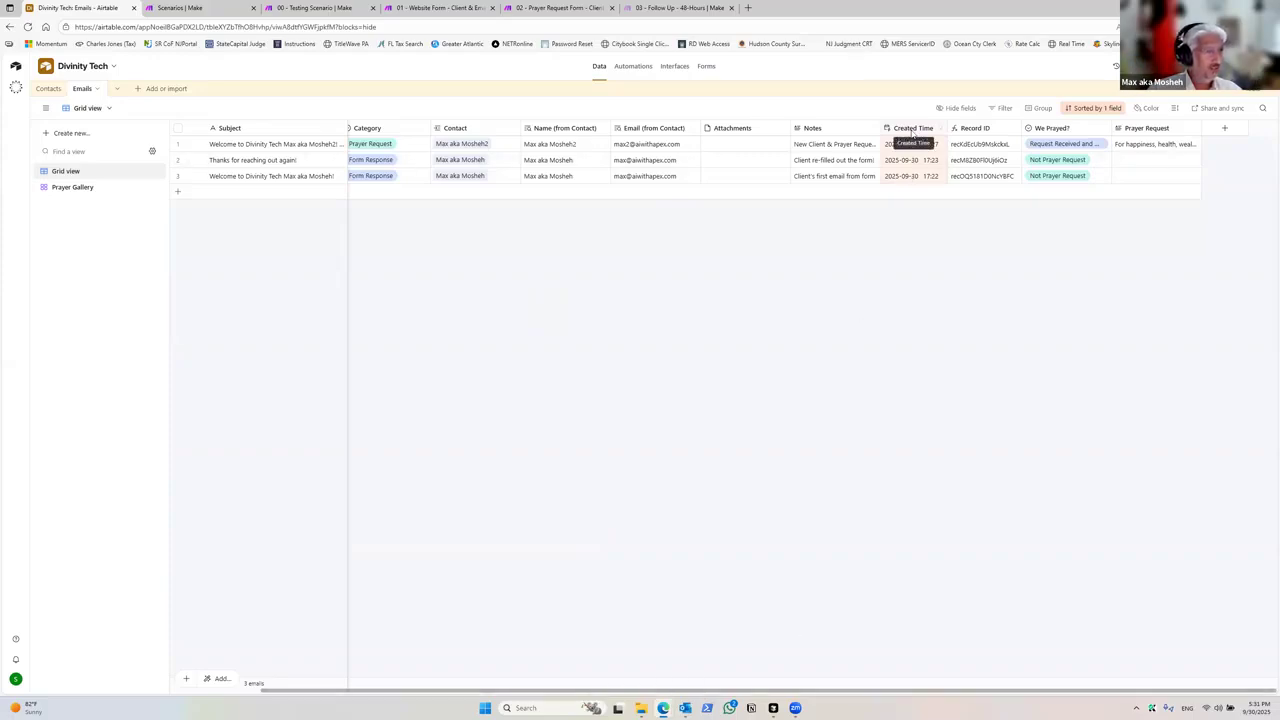
{"action": "left_click", "coordinate": [1226, 129]}
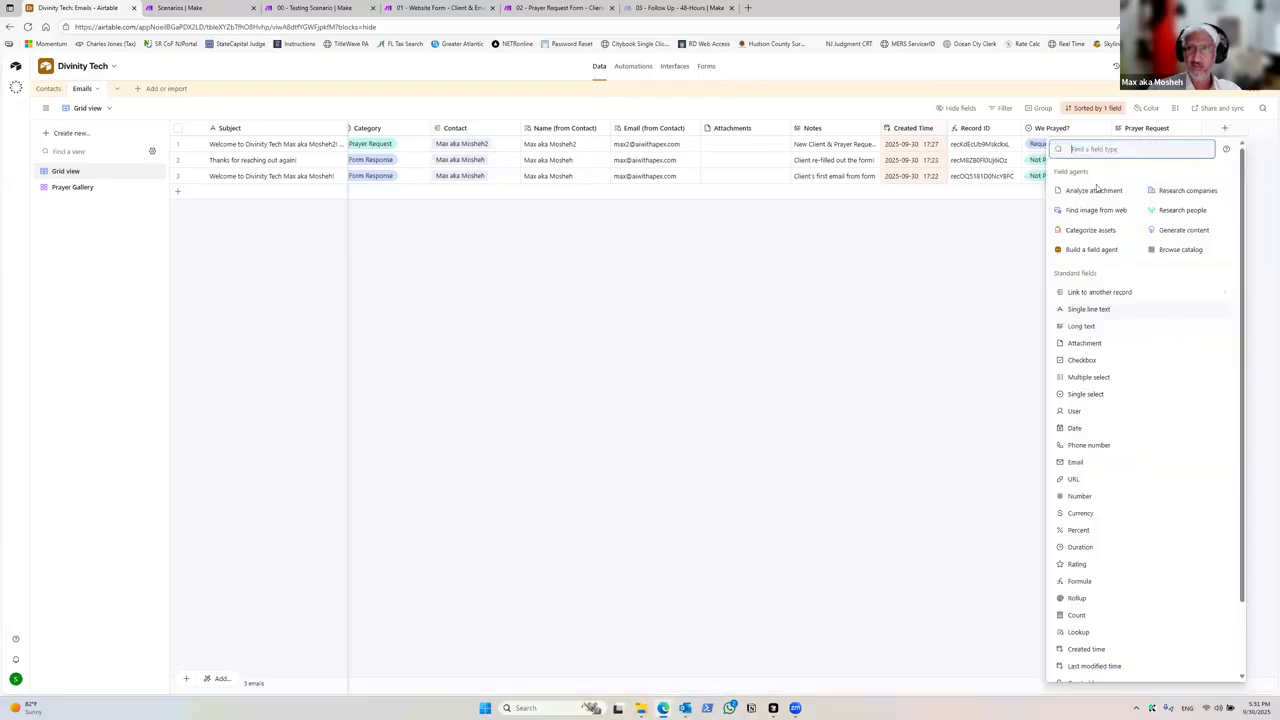
{"action": "type", "text": "created"}
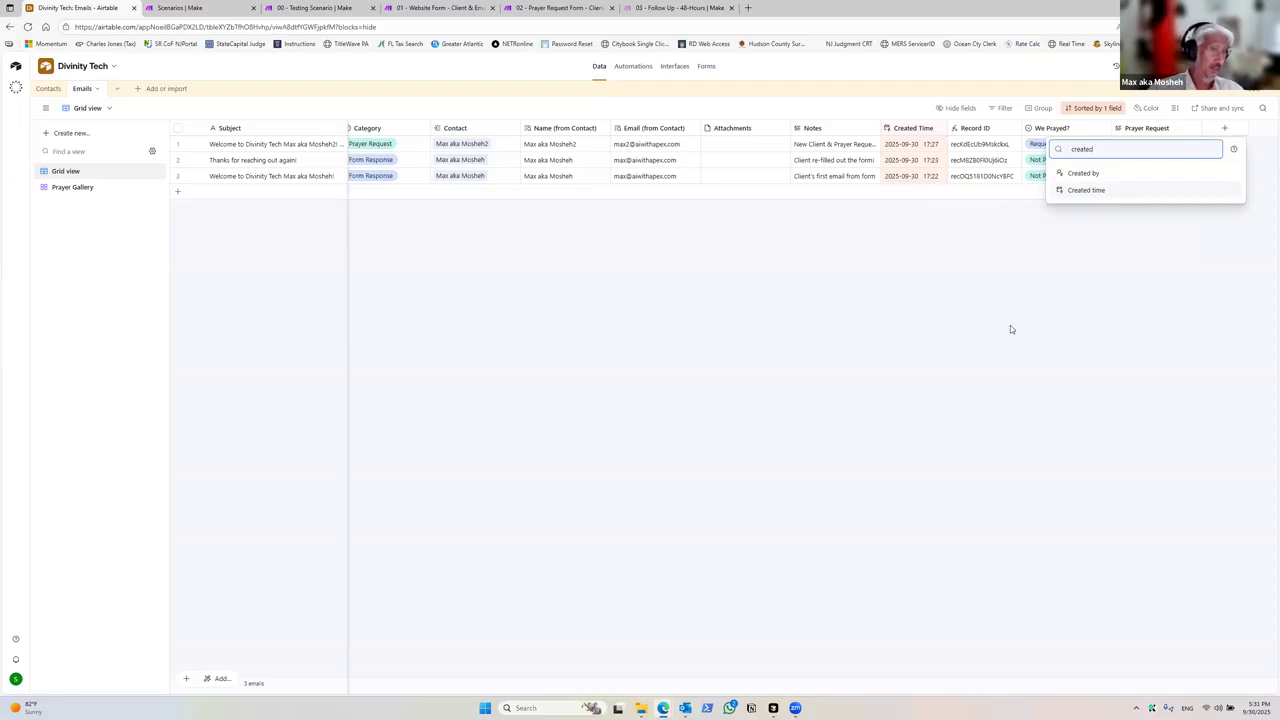
{"action": "left_click", "coordinate": [686, 343]}
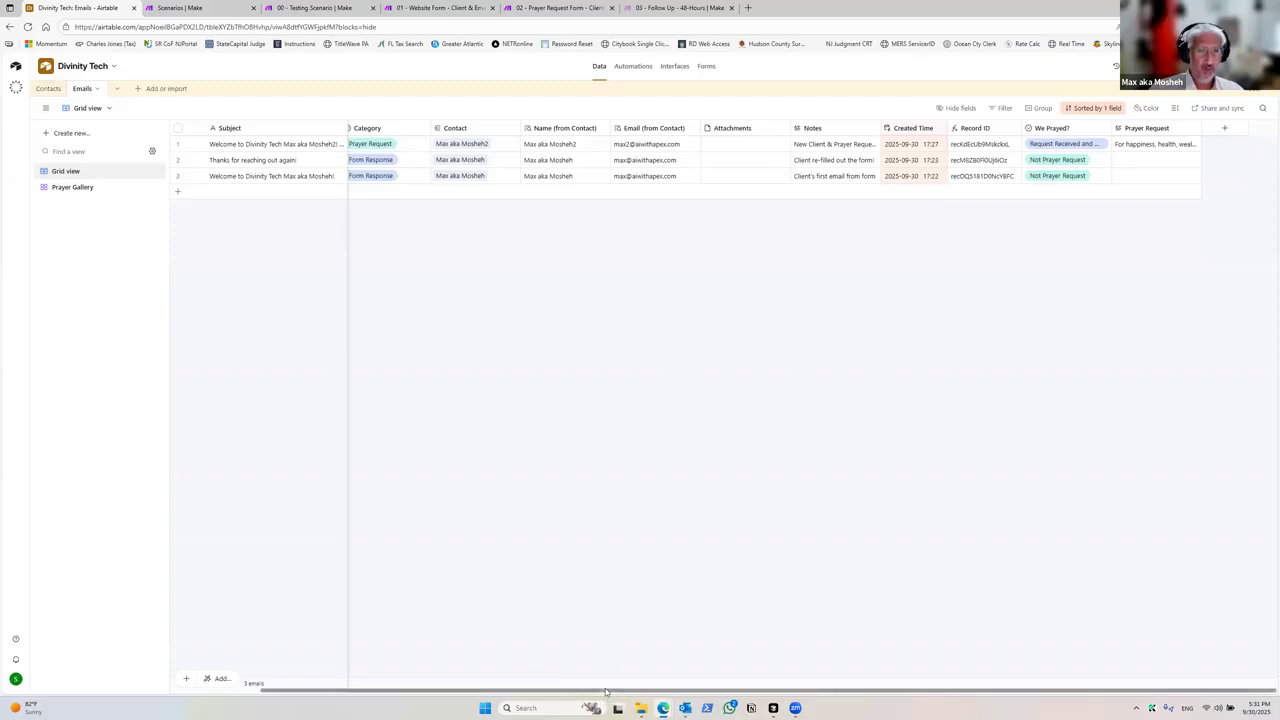
Step: Review the Category options on the prayer request email record in the Emails table
{"action": "left_click_drag", "start_coordinate": [605, 690], "coordinate": [469, 565]}
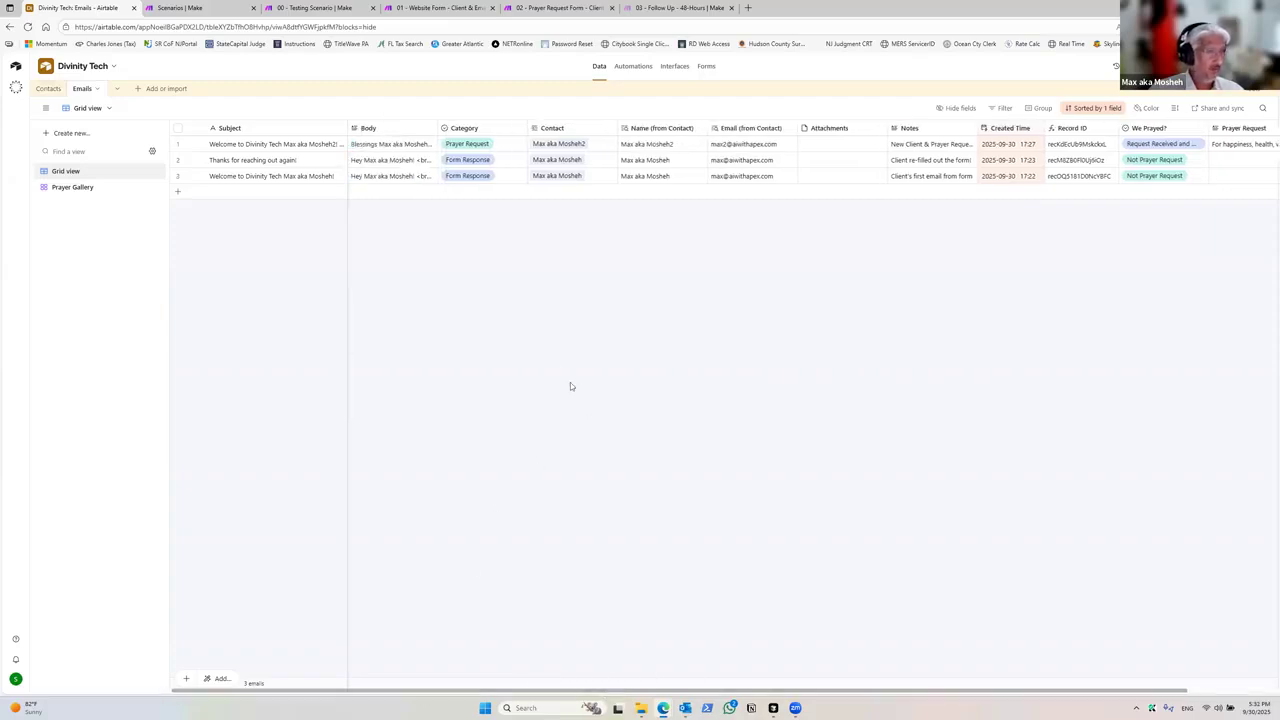
{"action": "left_click", "coordinate": [524, 128]}
{"action": "left_click", "coordinate": [519, 132]}
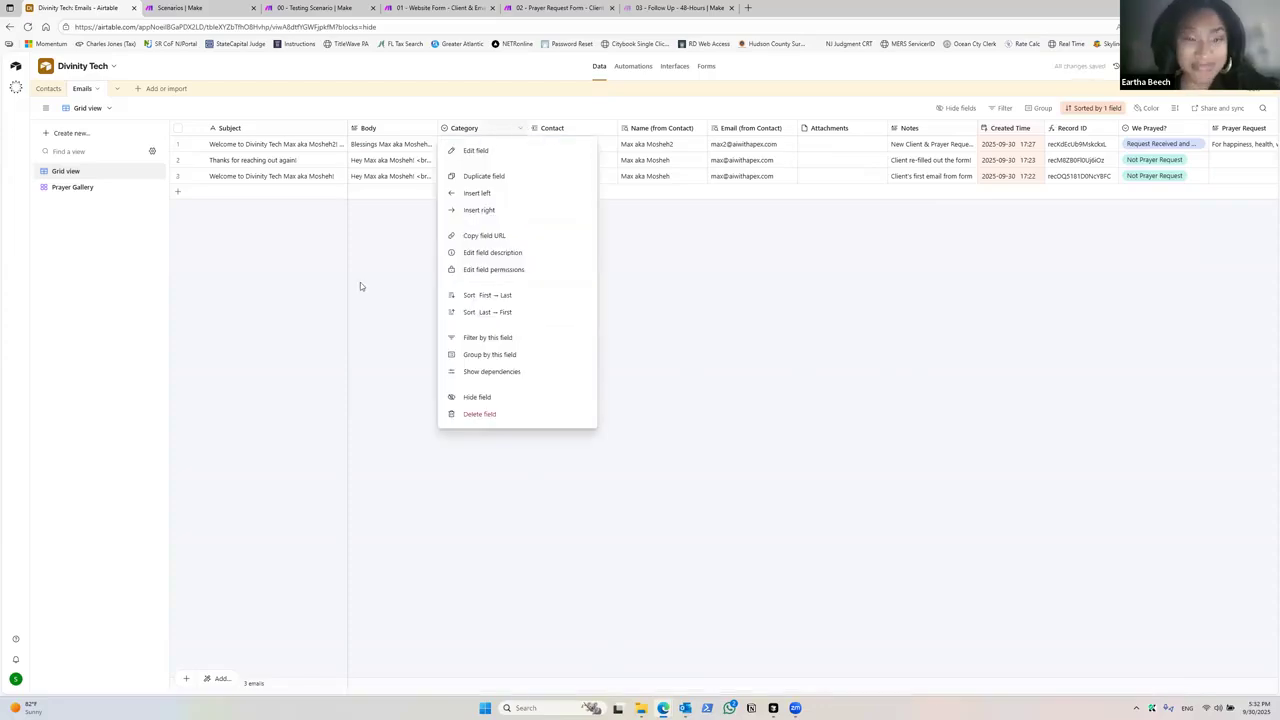
{"action": "left_click", "coordinate": [362, 283]}
{"action": "left_click", "coordinate": [500, 147]}
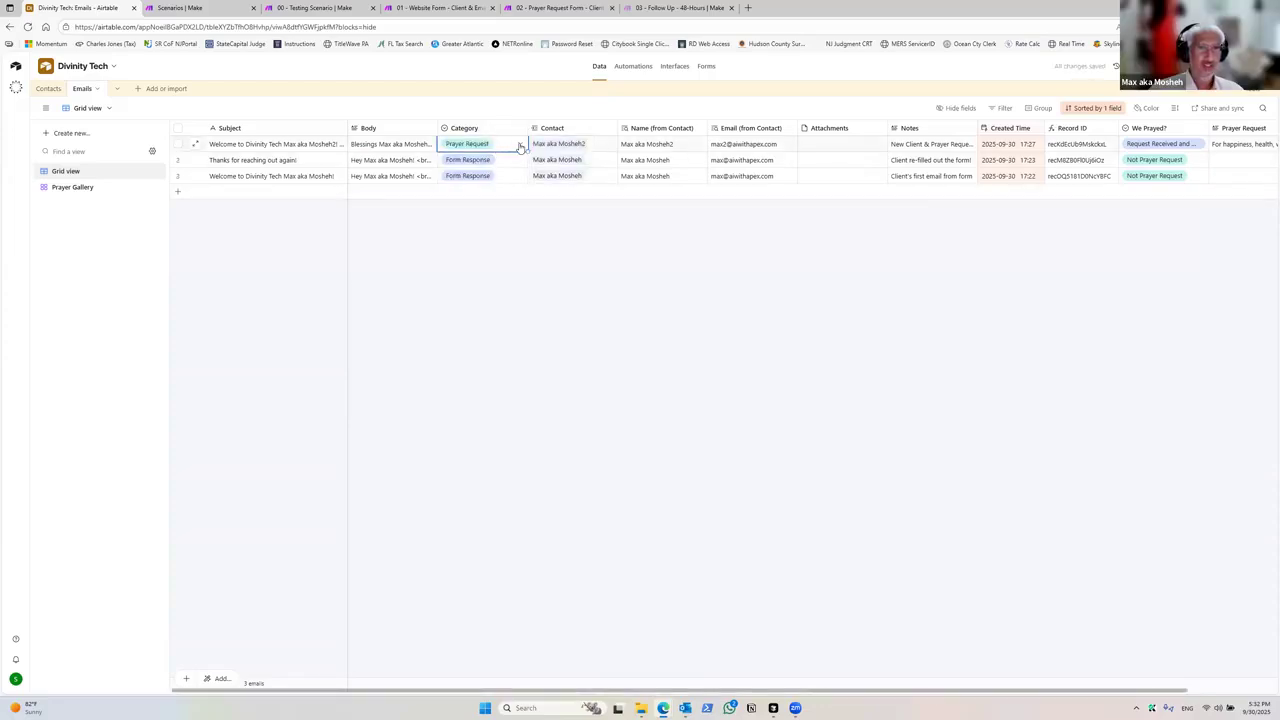
{"action": "left_click", "coordinate": [519, 145]}
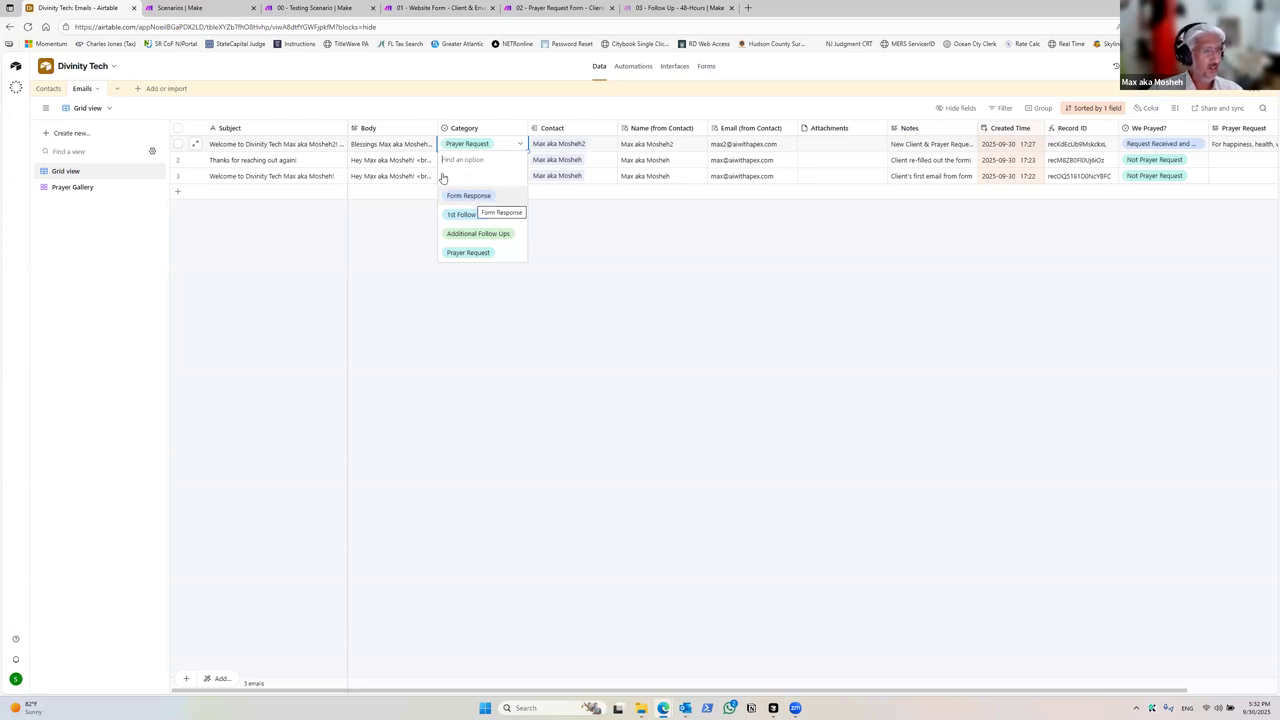
{"action": "left_click", "coordinate": [381, 233]}
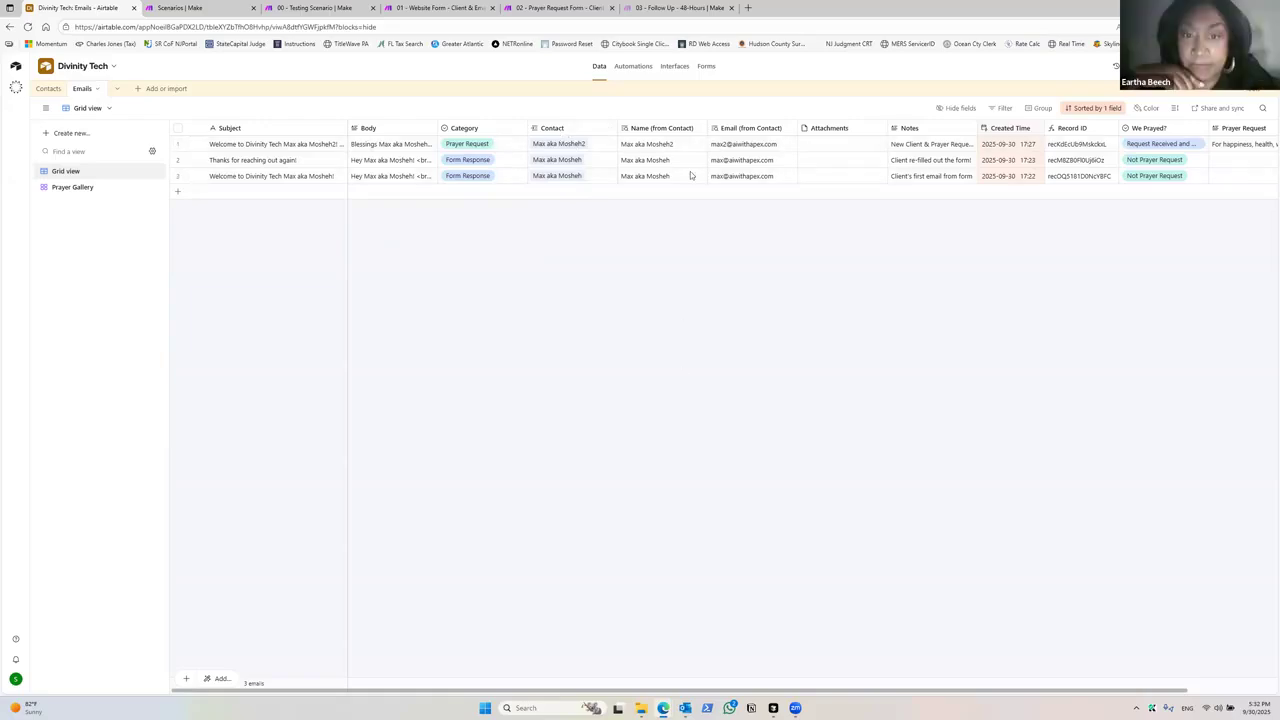
{"action": "left_click_drag", "start_coordinate": [592, 692], "coordinate": [677, 692]}
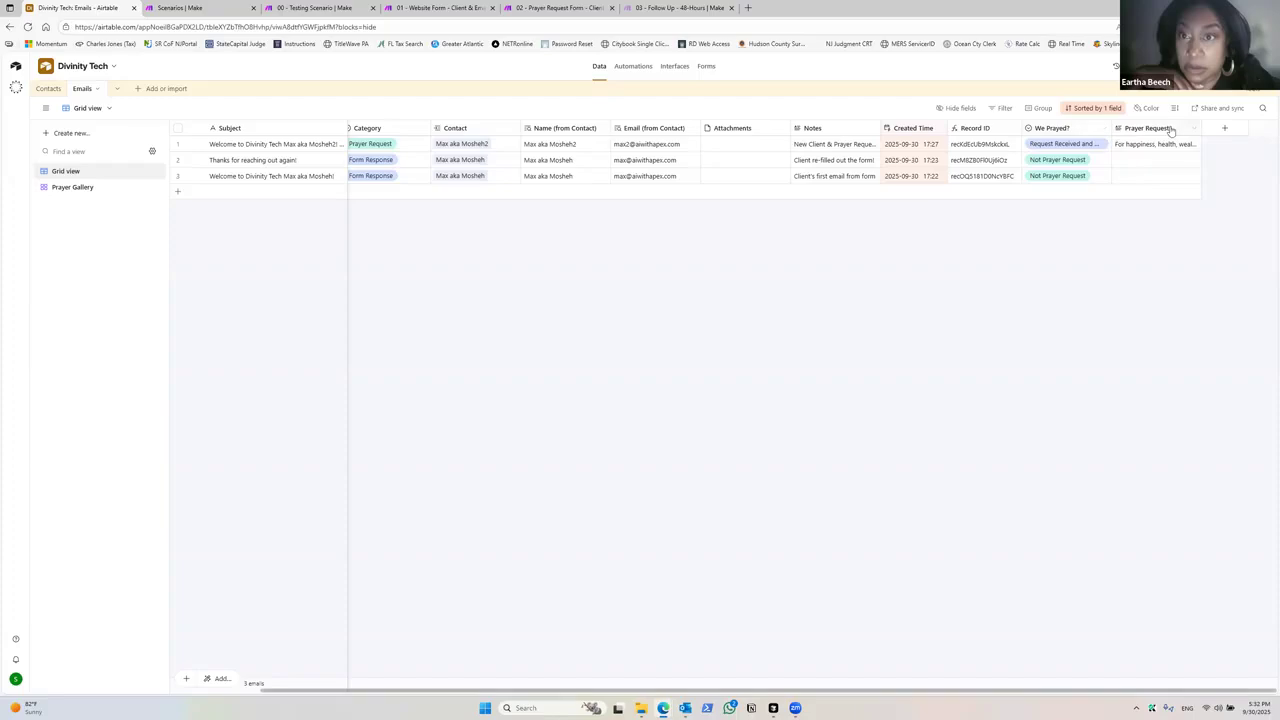
Step: Add a Lookup field to Emails that pulls the Contact's Number of Follow Ups
{"action": "left_click", "coordinate": [1224, 128]}
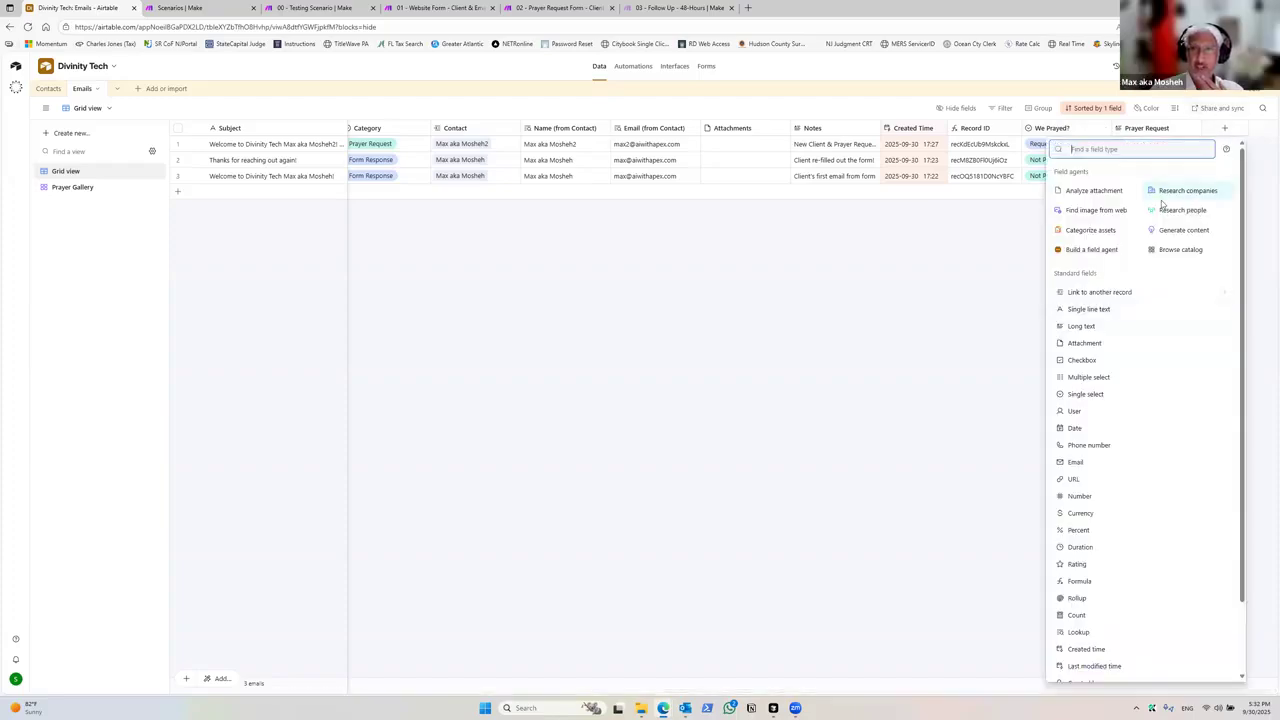
{"action": "type", "text": "lookup"}
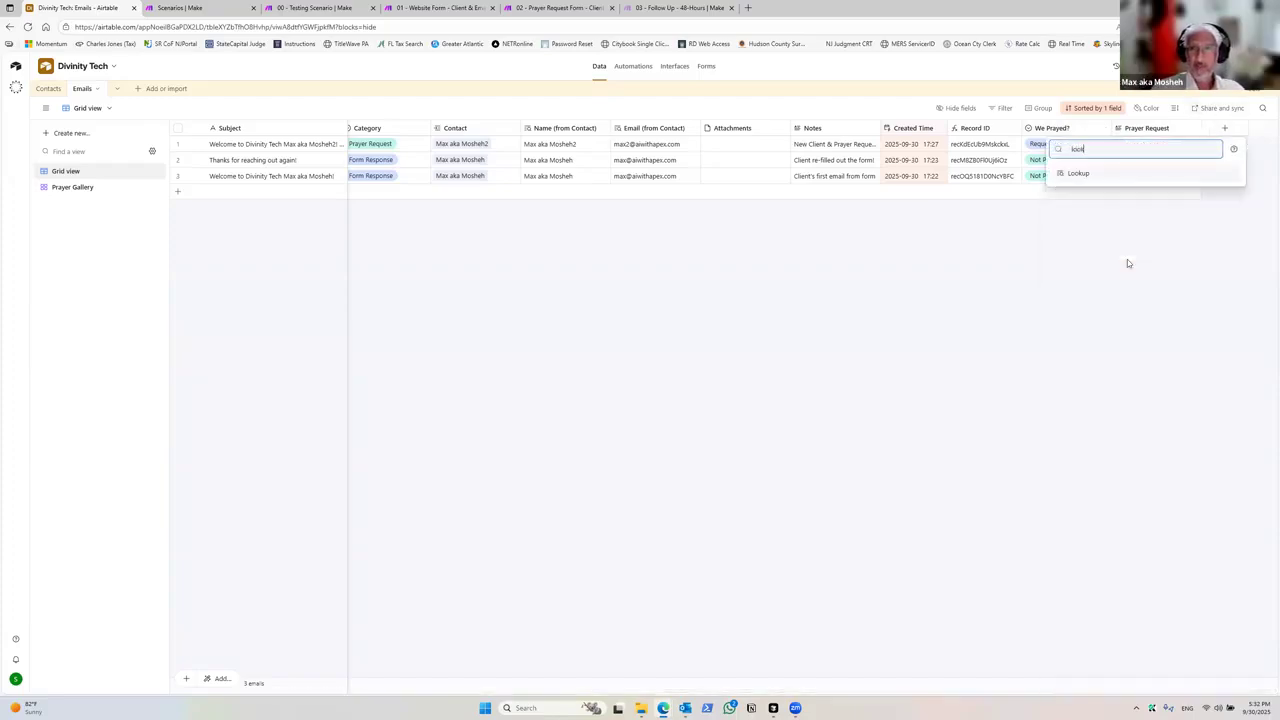
{"action": "left_click", "coordinate": [1104, 176]}
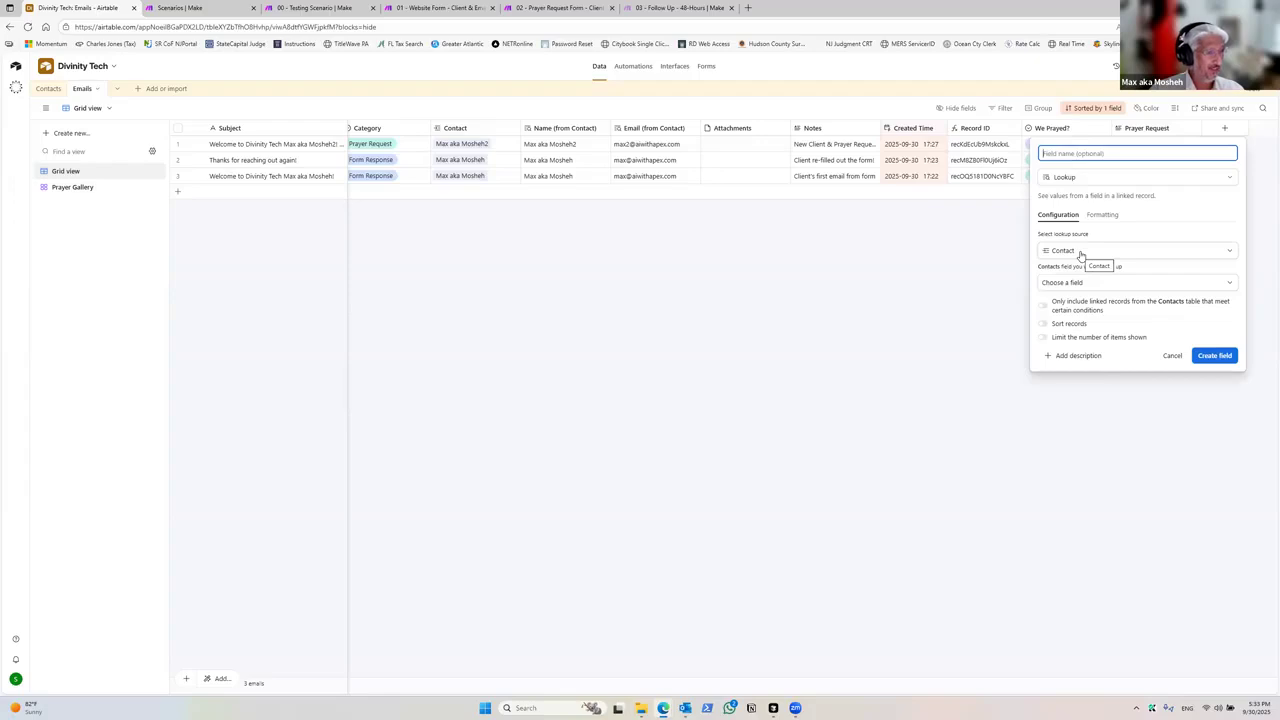
{"action": "left_click", "coordinate": [1076, 252]}
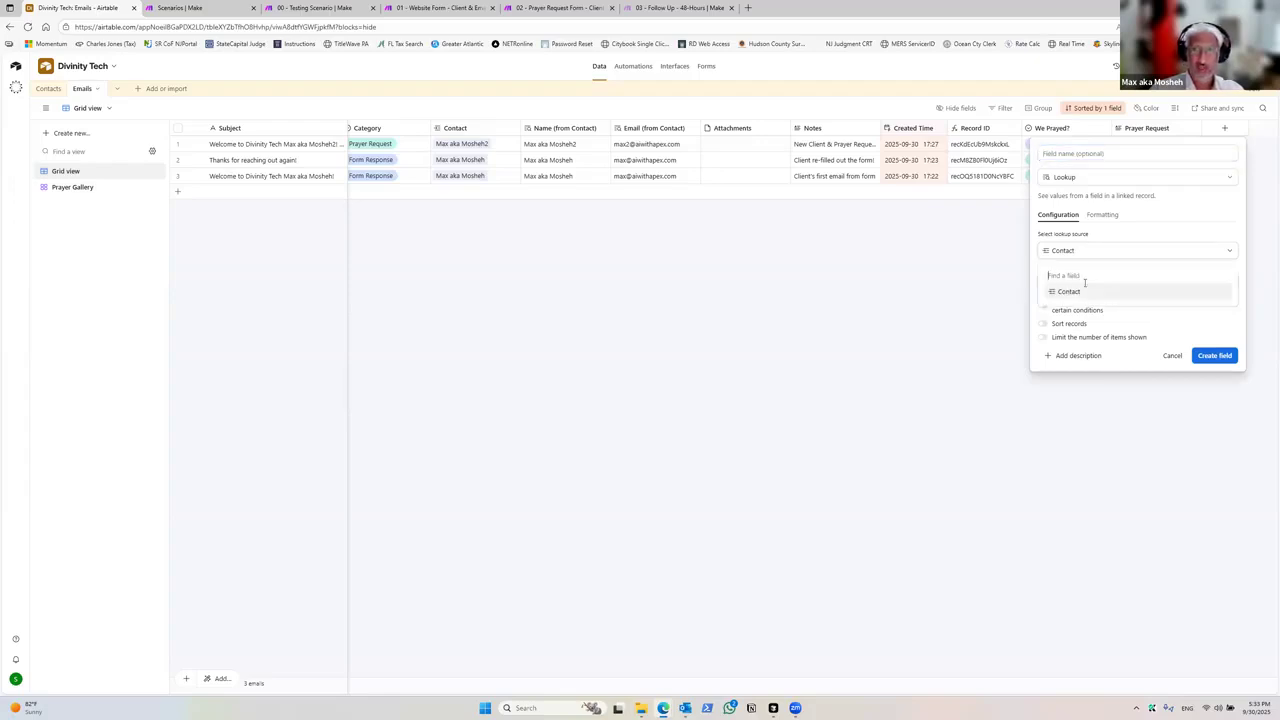
{"action": "left_click", "coordinate": [1082, 294]}
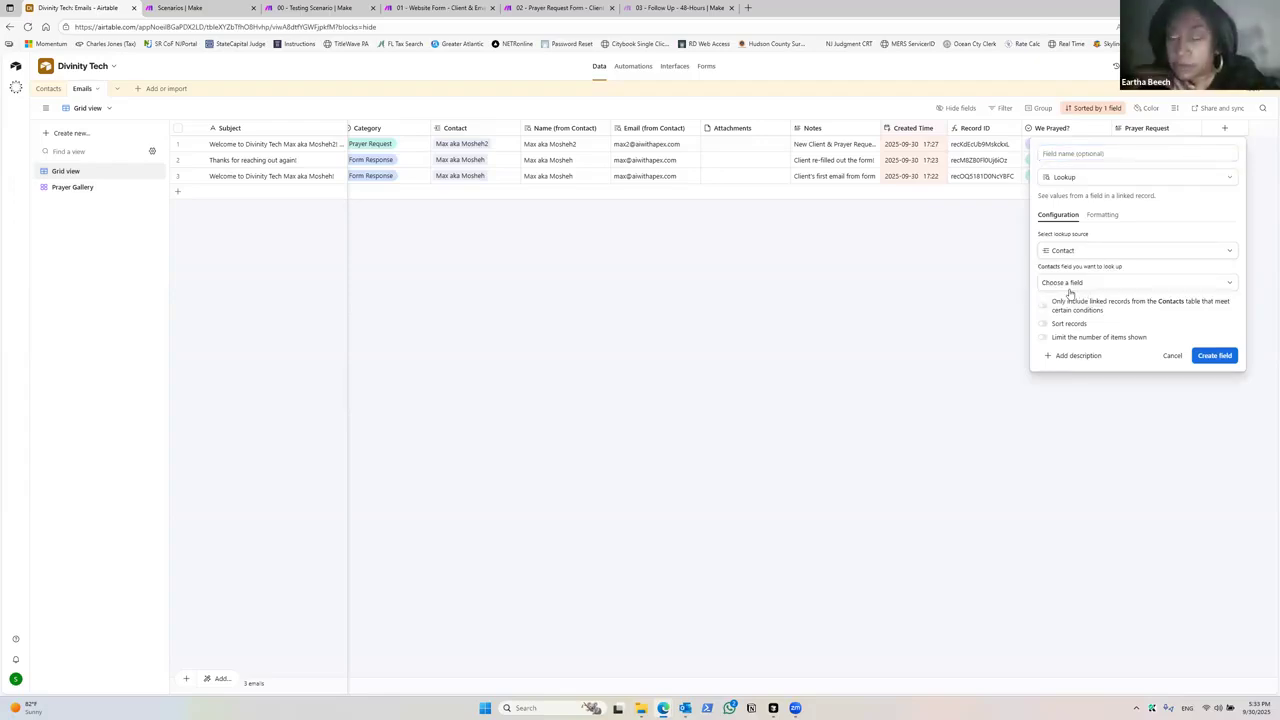
{"action": "left_click", "coordinate": [1076, 284]}
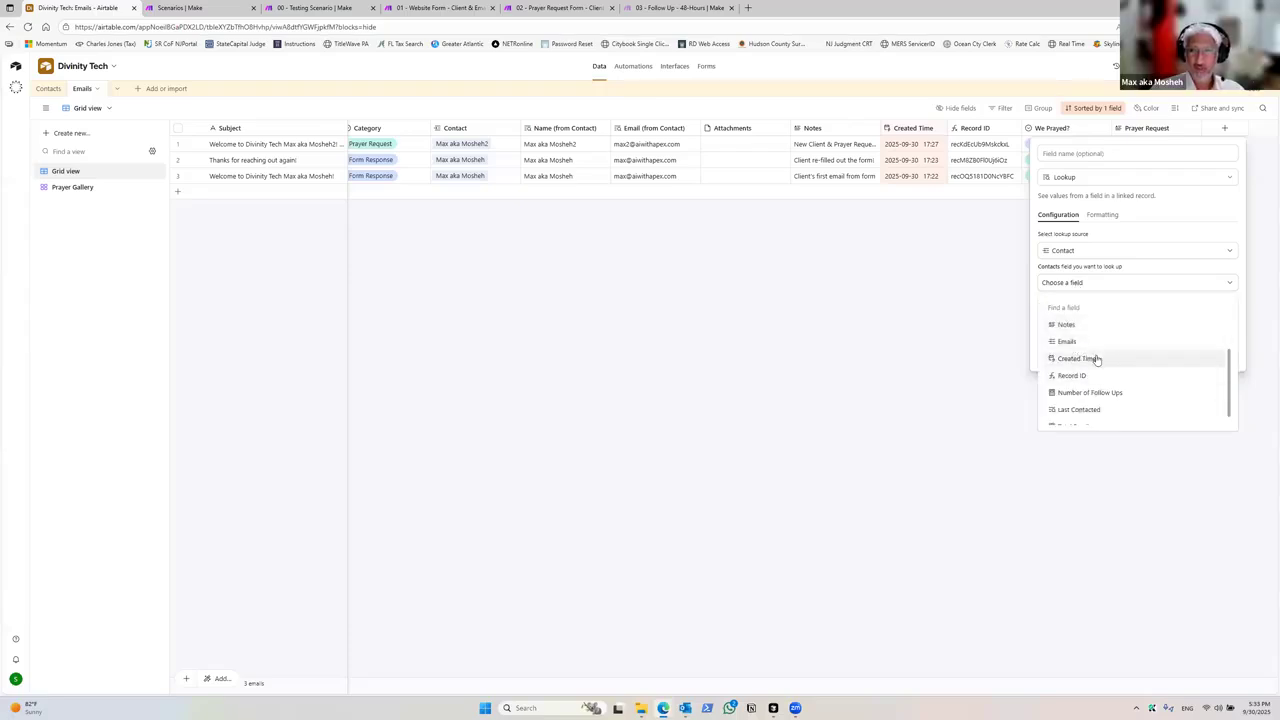
{"action": "scroll", "coordinate": [1085, 380], "scroll_direction": "down", "scroll_amount": 1}
{"action": "left_click", "coordinate": [1087, 385]}
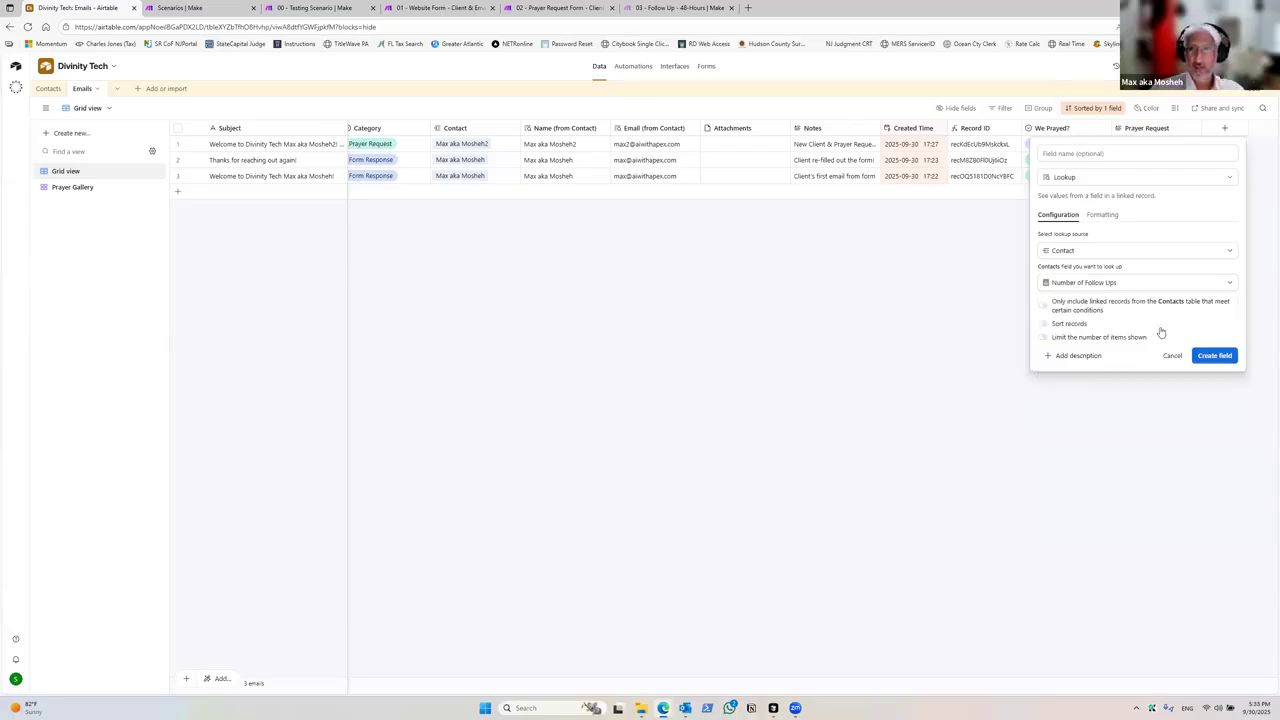
{"action": "left_click", "coordinate": [1200, 360]}
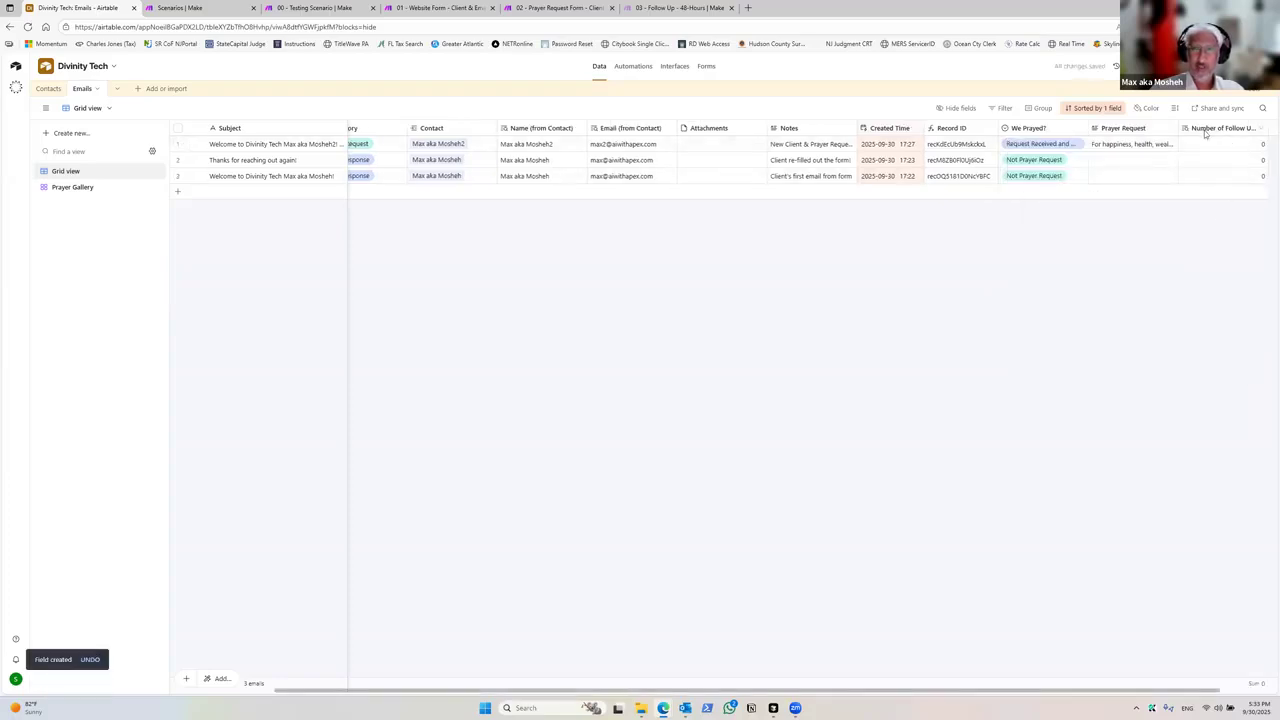
Step: Check the Contacts table, then delete the new Number of Follow Ups lookup field from Emails
{"action": "left_click", "coordinate": [48, 88]}
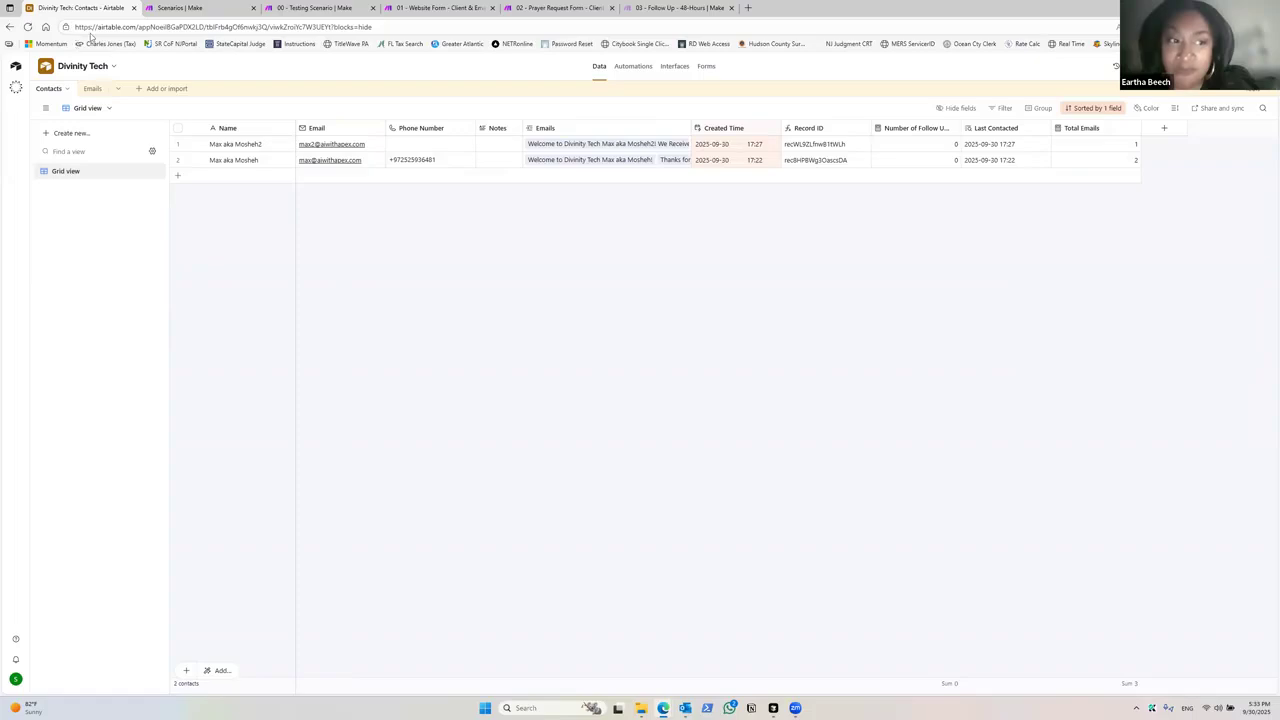
{"action": "left_click", "coordinate": [92, 88]}
{"action": "right_click", "coordinate": [1192, 130]}
{"action": "left_click", "coordinate": [1172, 417]}
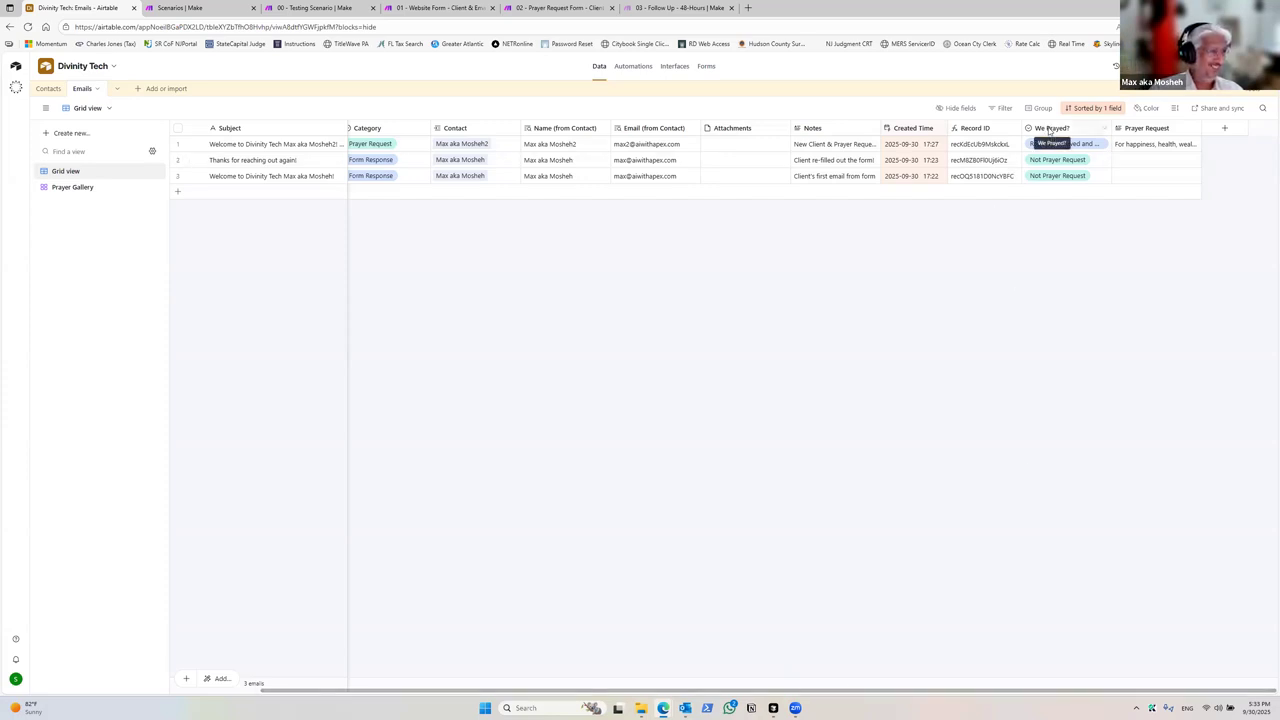
Step: Review the We Prayed? options on the prayer request email record
{"action": "left_click", "coordinate": [1100, 146]}
{"action": "left_click", "coordinate": [1101, 147]}
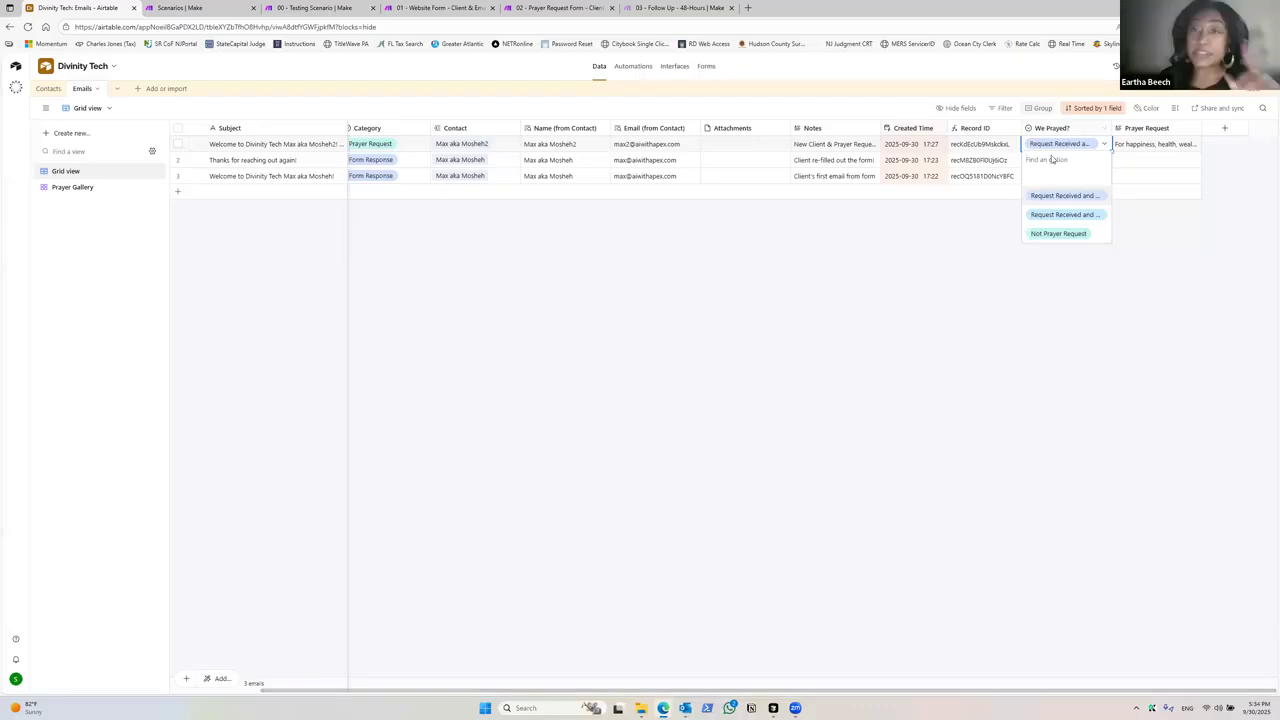
{"action": "left_click", "coordinate": [824, 247]}
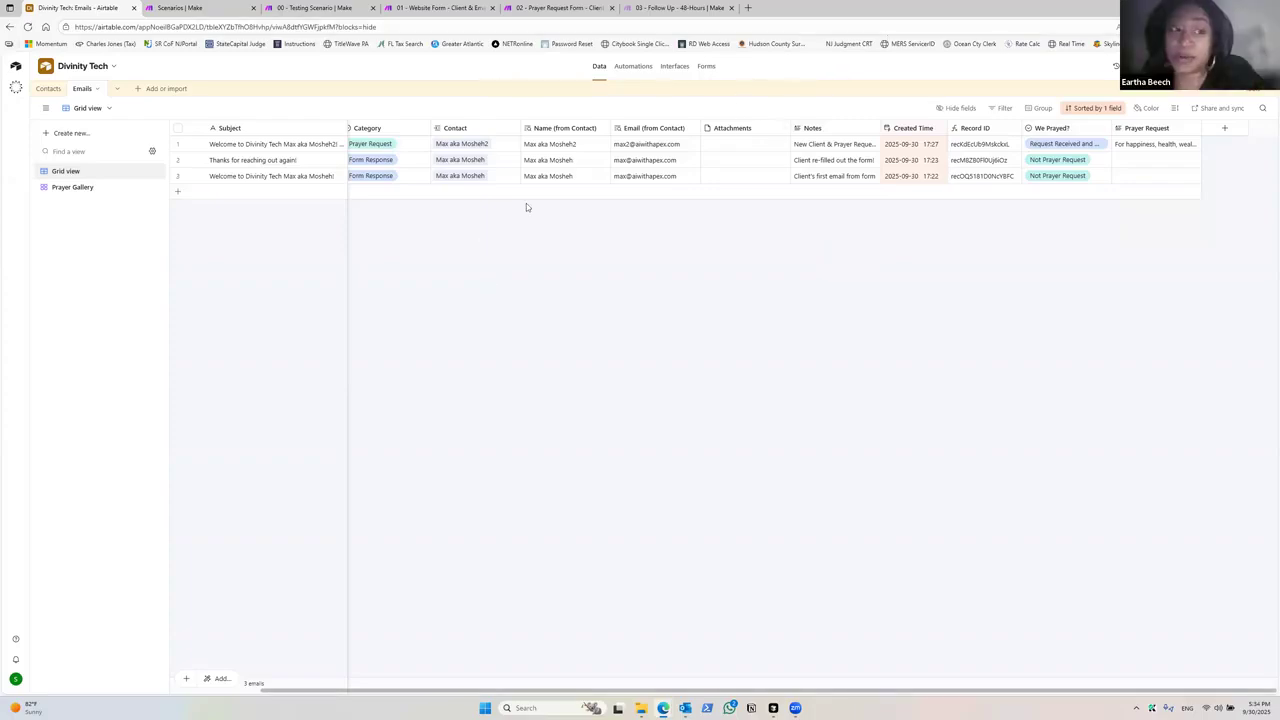
{"action": "left_click", "coordinate": [45, 90]}
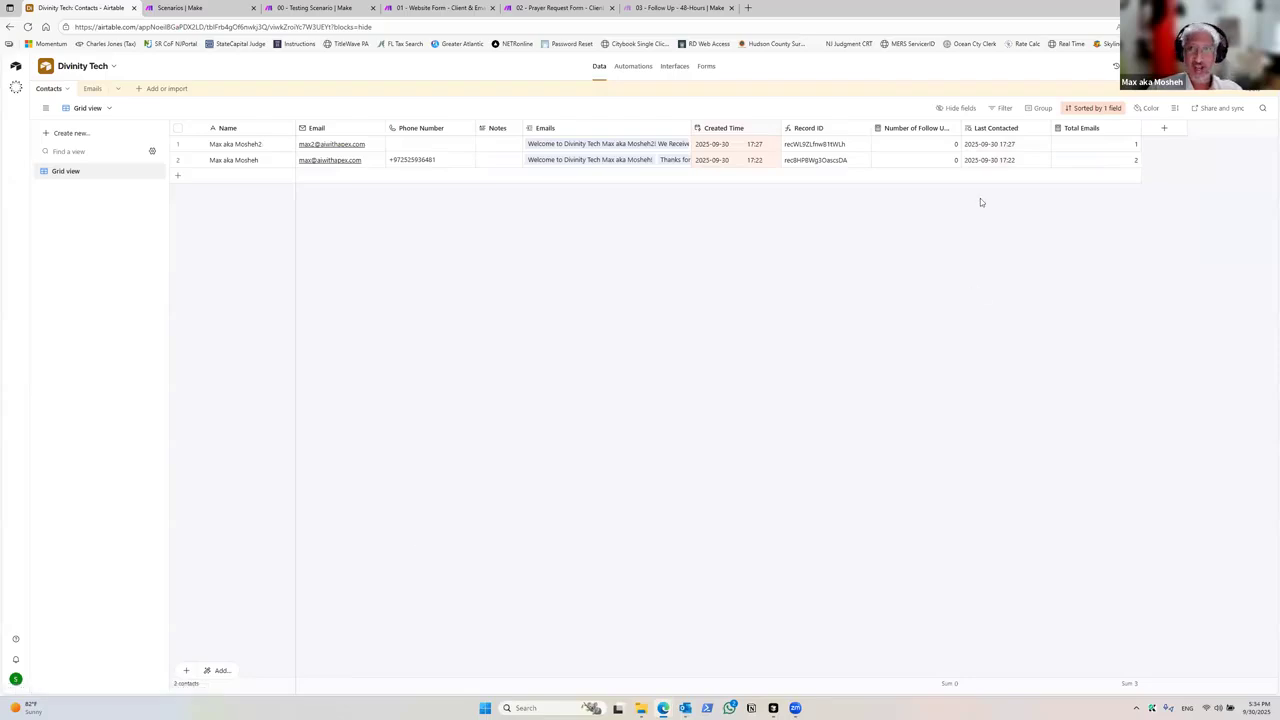
{"action": "left_click", "coordinate": [1166, 128]}
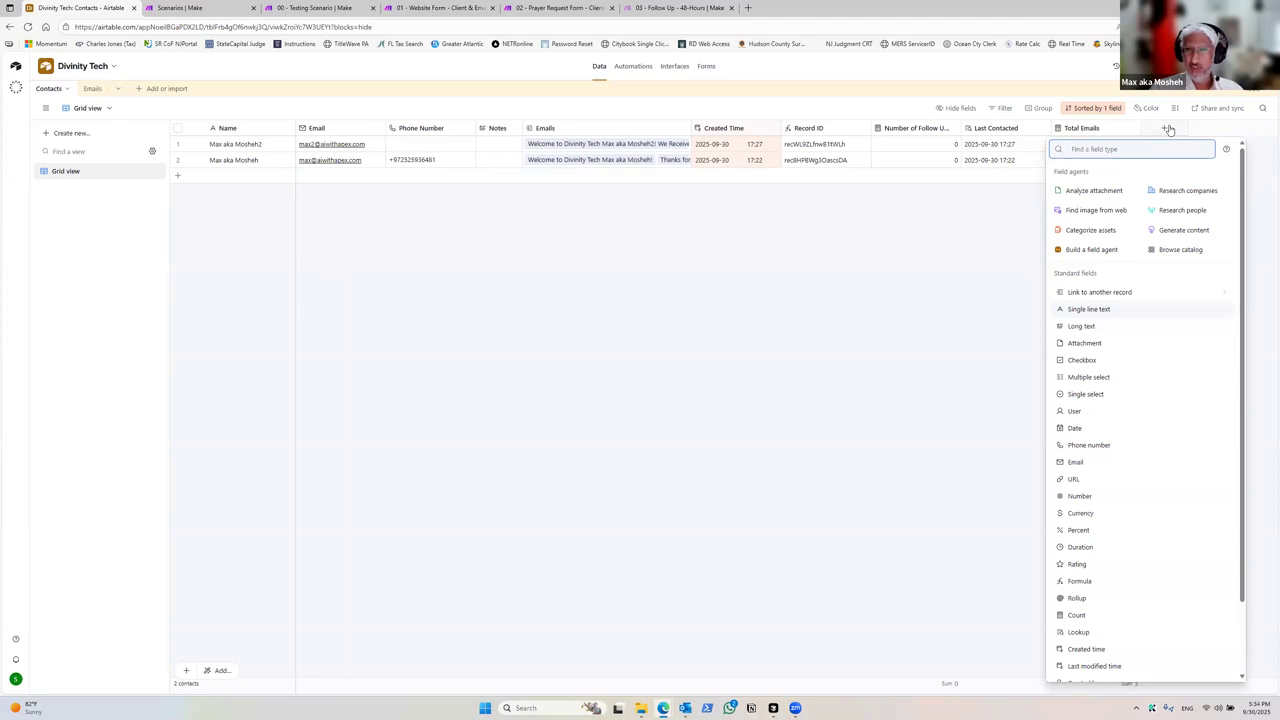
{"action": "type", "text": "ca"}
{"action": "key", "text": "BackSpace"}
{"action": "key", "text": "BackSpace"}
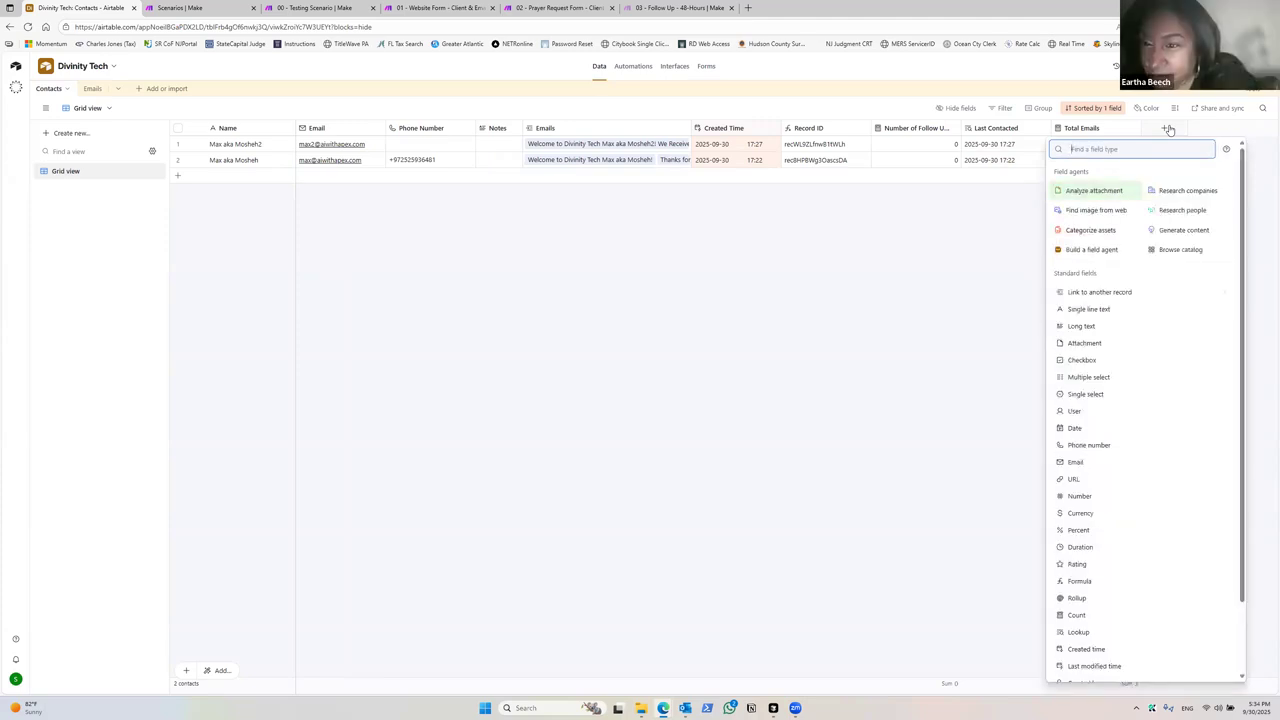
{"action": "left_click", "coordinate": [985, 228]}
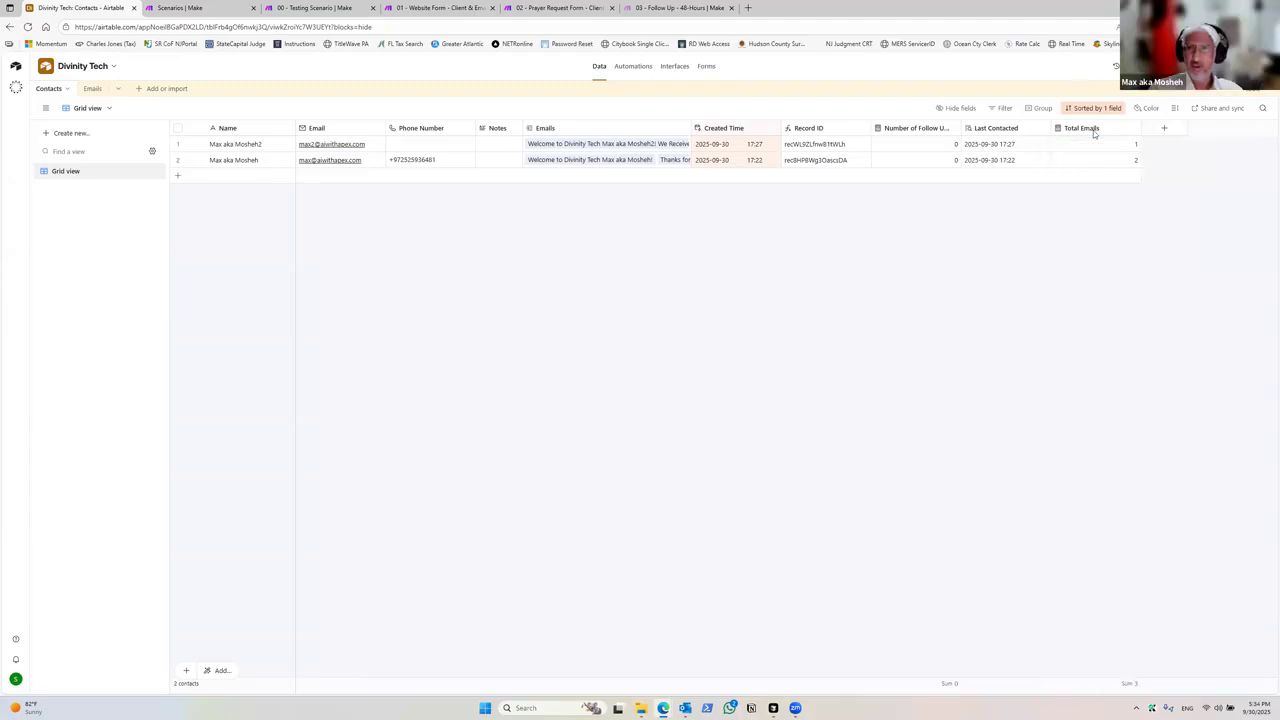
{"action": "left_click", "coordinate": [1164, 128]}
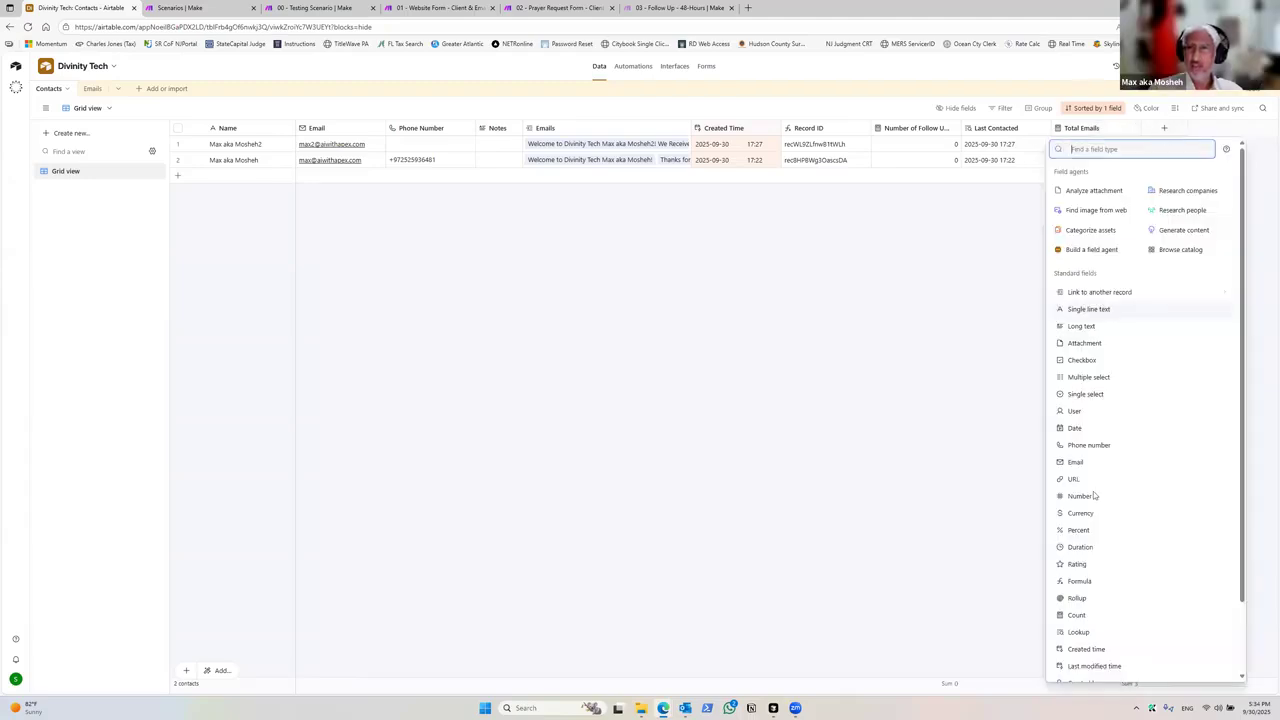
{"action": "left_click", "coordinate": [950, 371]}
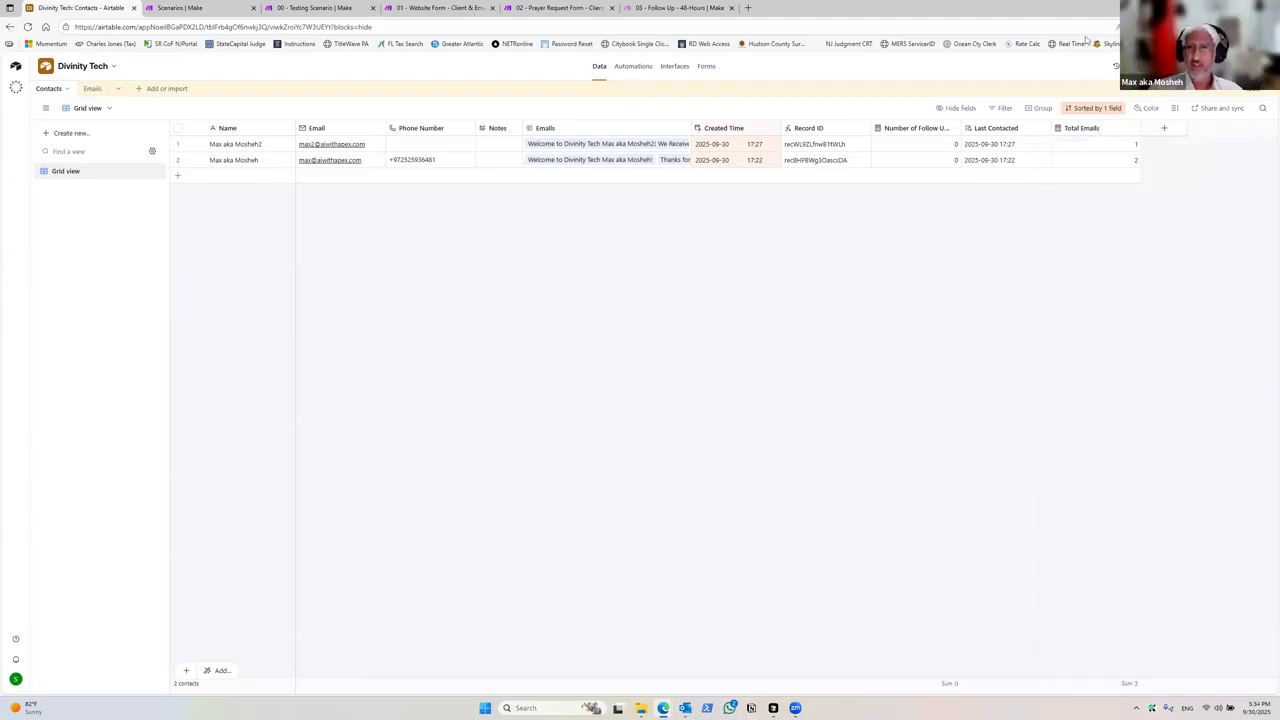
Step: Inspect the Total Emails and Number of Follow Ups count field settings in the Contacts table
{"action": "right_click", "coordinate": [1088, 130]}
{"action": "left_click", "coordinate": [1086, 155]}
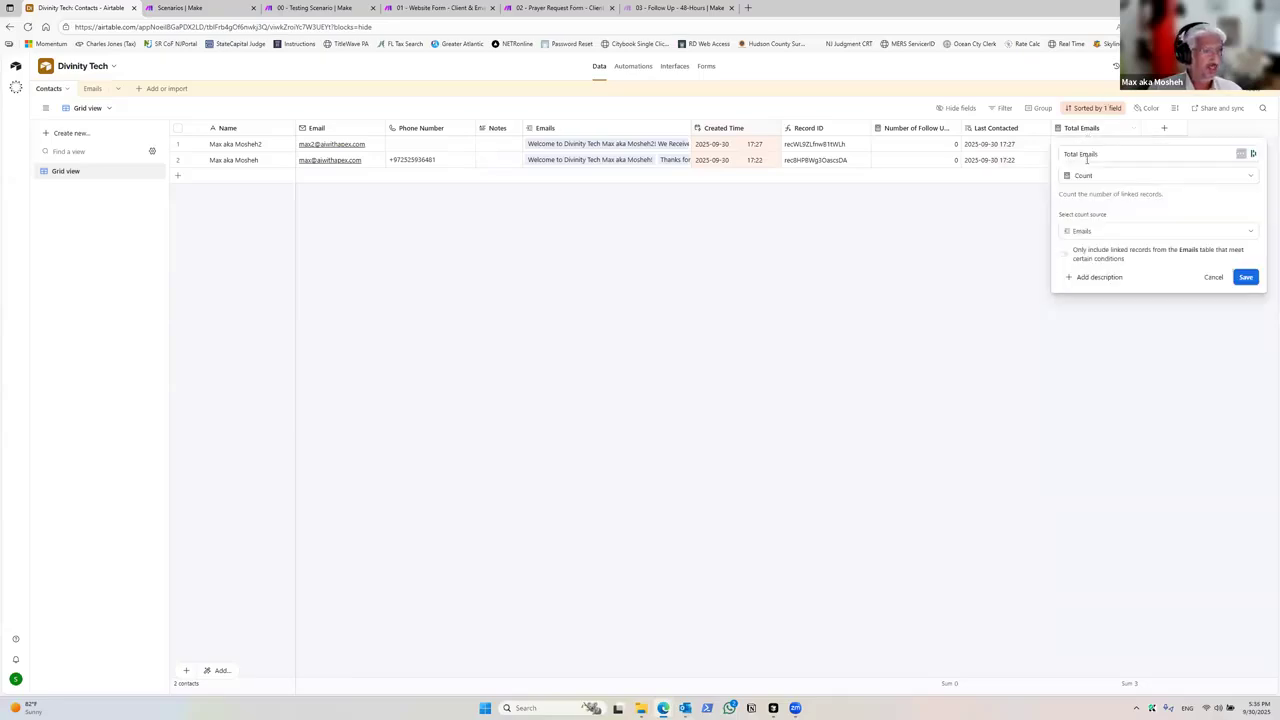
{"action": "left_click", "coordinate": [1212, 277]}
{"action": "right_click", "coordinate": [915, 135]}
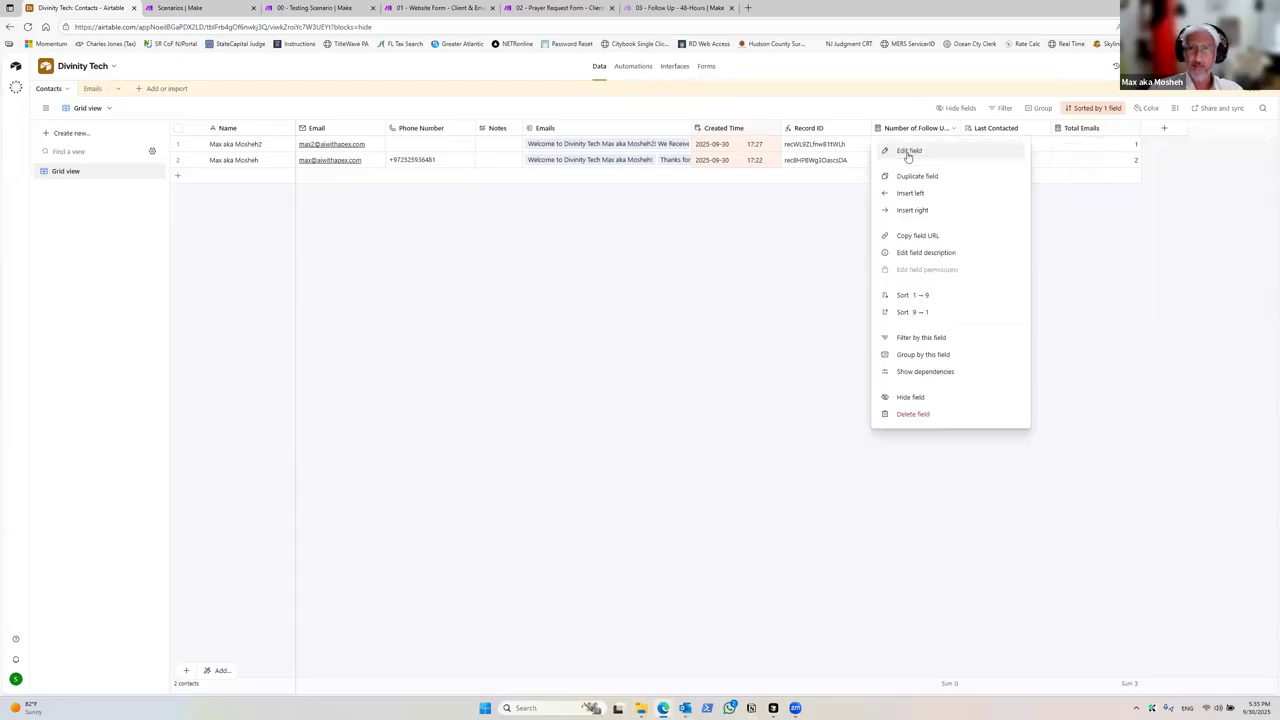
{"action": "left_click", "coordinate": [912, 153]}
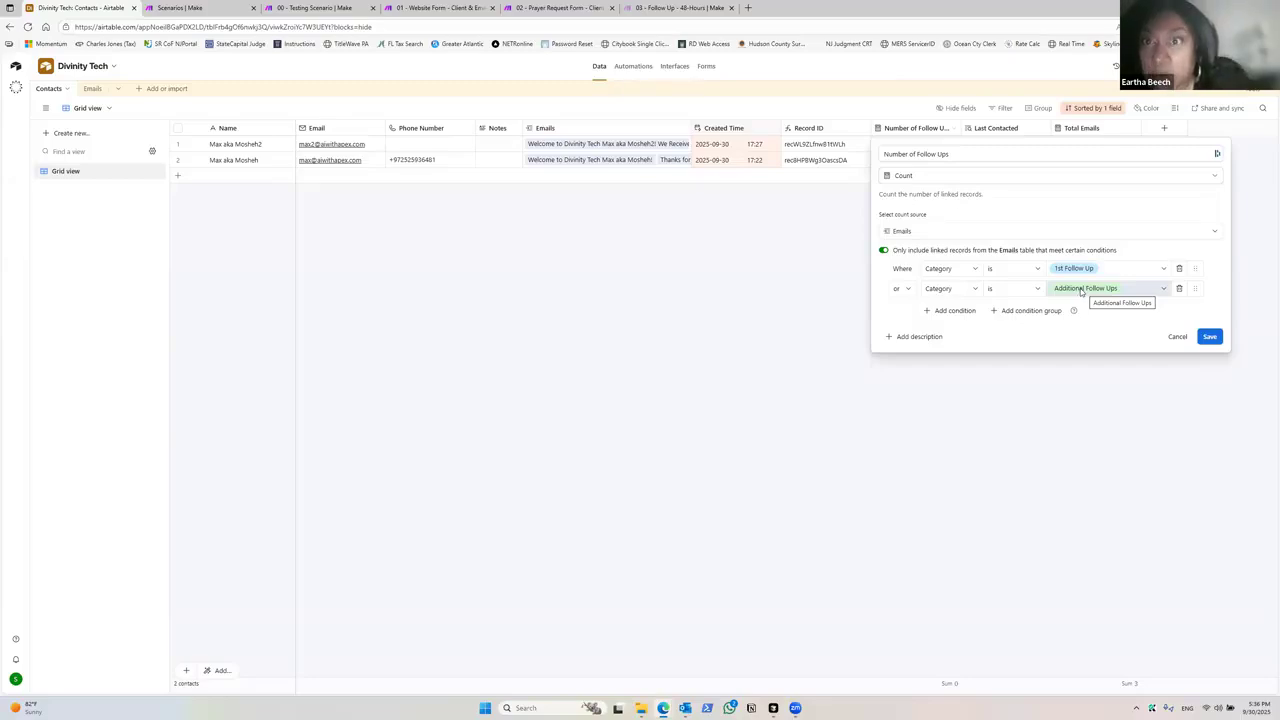
{"action": "left_click", "coordinate": [778, 366]}
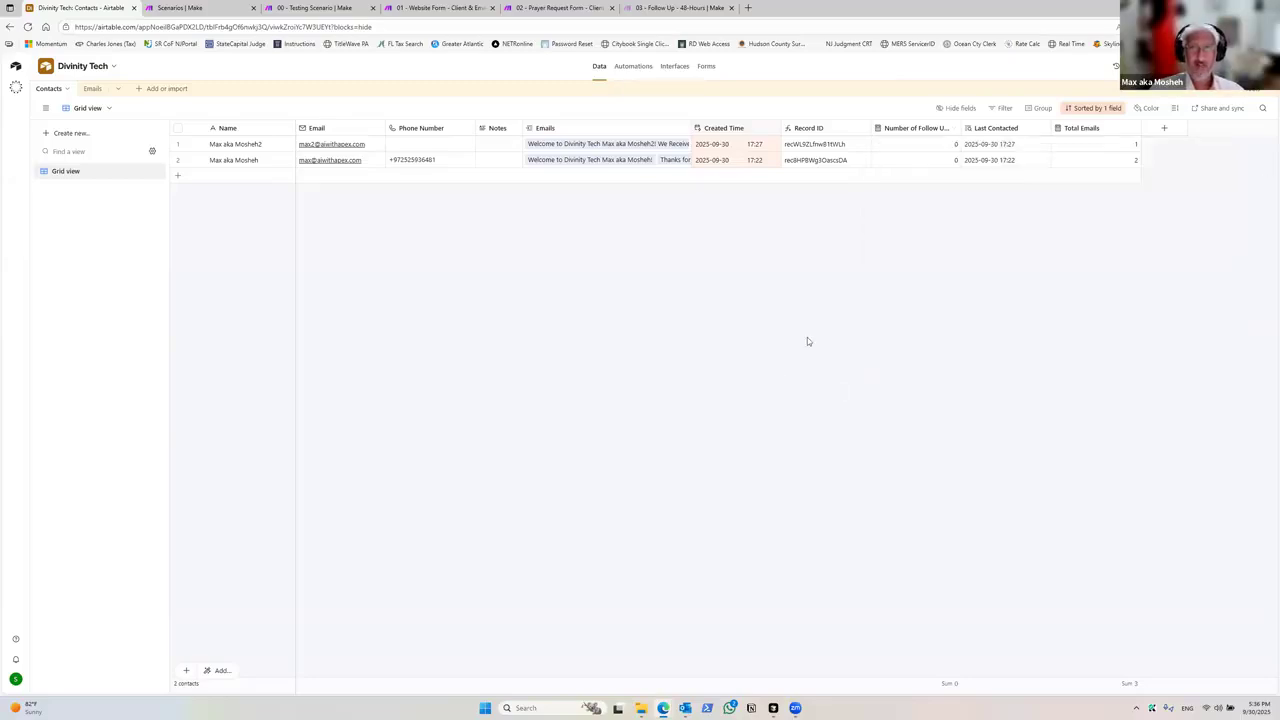
Step: Widen the Number of Follow Ups column in the Contacts table
{"action": "left_click", "coordinate": [962, 128]}
{"action": "mouse_move", "coordinate": [957, 128]}
{"action": "left_mouse_down"}
{"action": "mouse_move", "coordinate": [985, 128]}
{"action": "mouse_move", "coordinate": [972, 128]}
{"action": "left_mouse_up"}
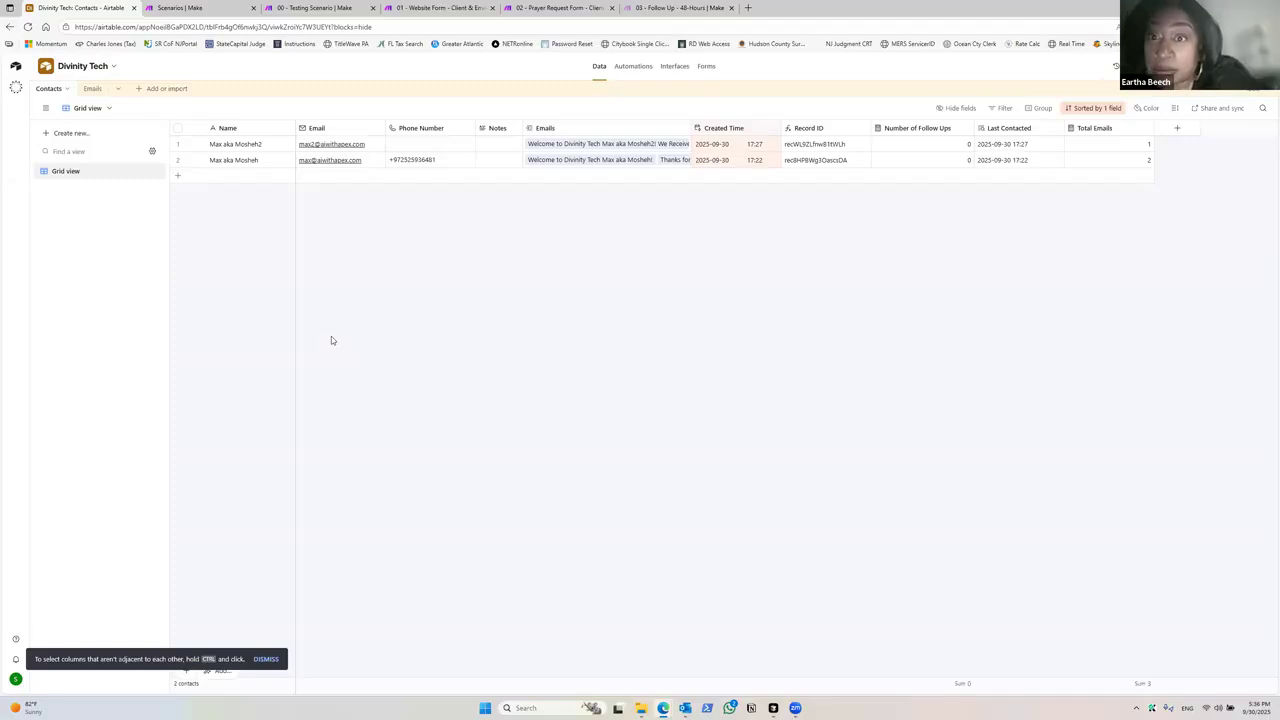
Step: Inspect the Last Contacted lookup field settings in the Contacts table
{"action": "left_click", "coordinate": [649, 9]}
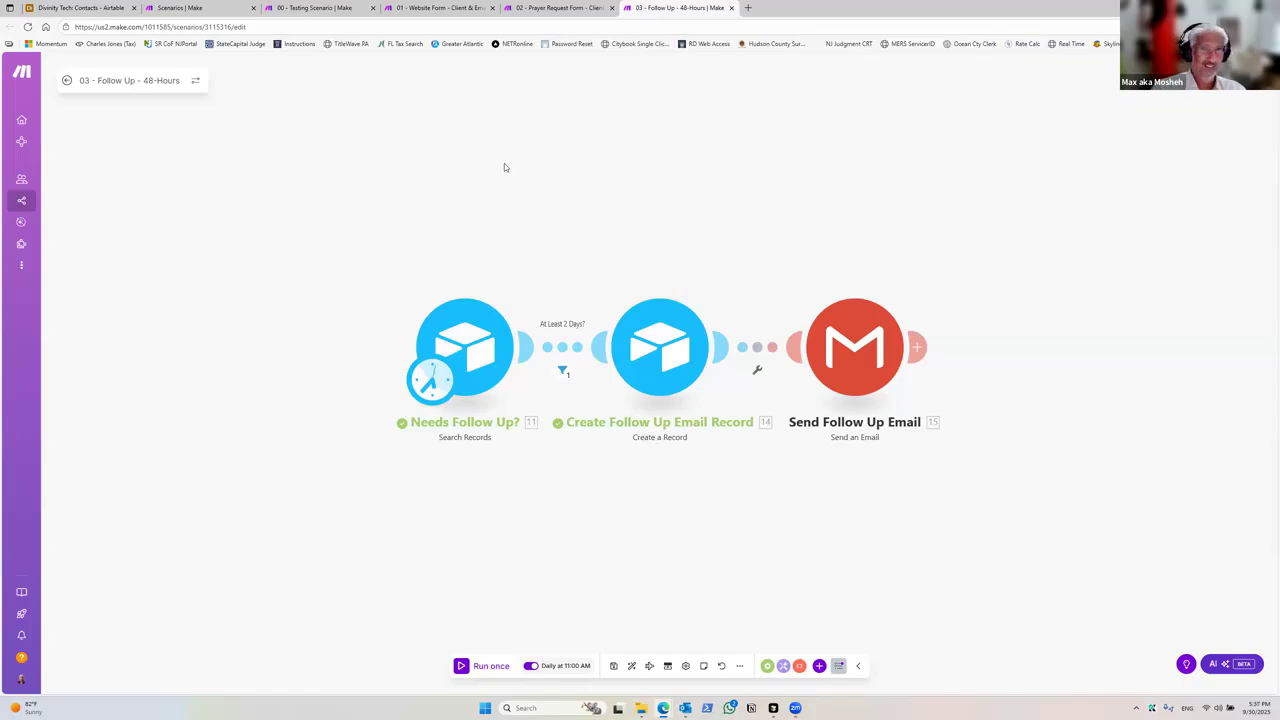
{"action": "left_click", "coordinate": [62, 7]}
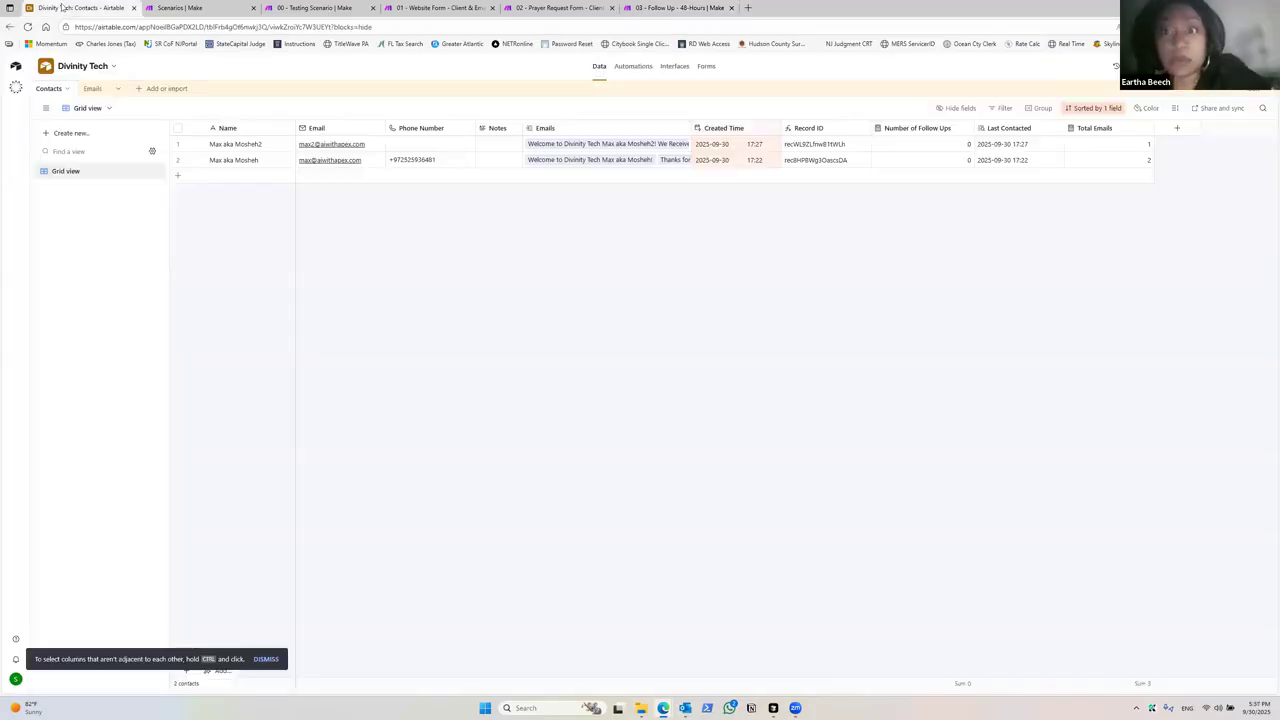
{"action": "right_click", "coordinate": [997, 132]}
{"action": "left_click", "coordinate": [1010, 151]}
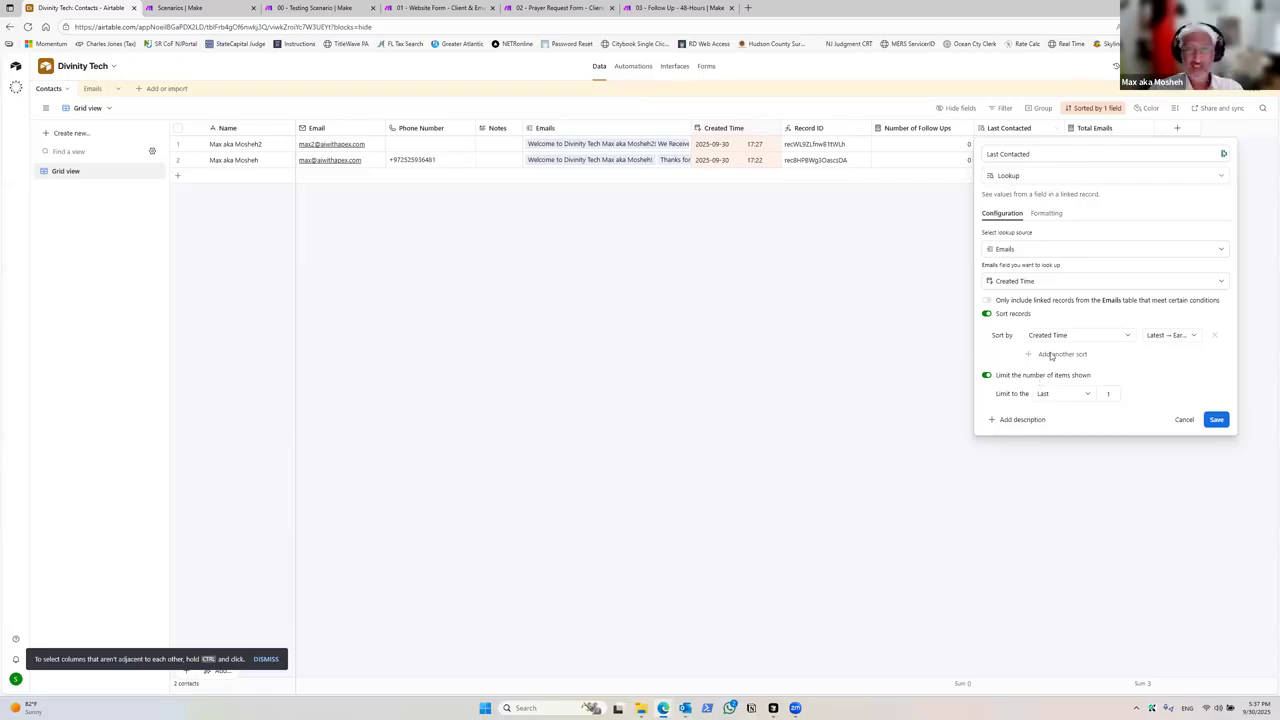
{"action": "left_click", "coordinate": [902, 255]}
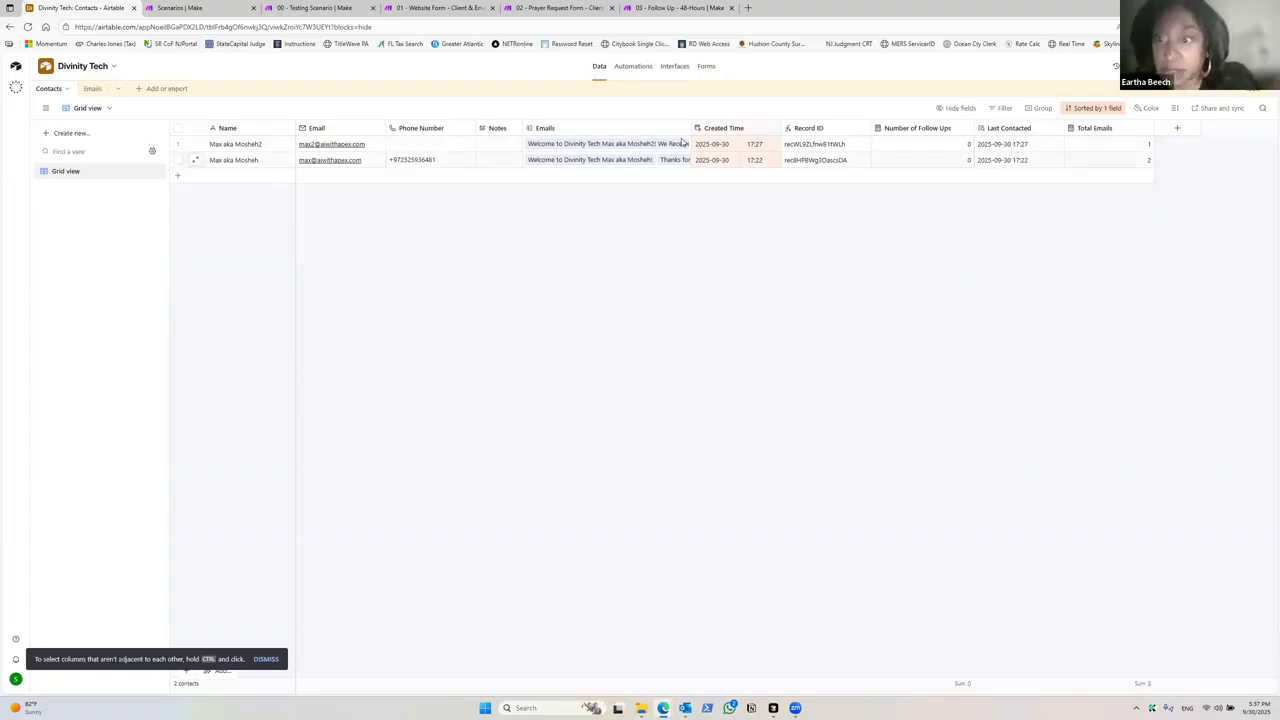
Step: Review the settings of the Needs Follow Up? search module, including its sort and formula
{"action": "left_click", "coordinate": [676, 8]}
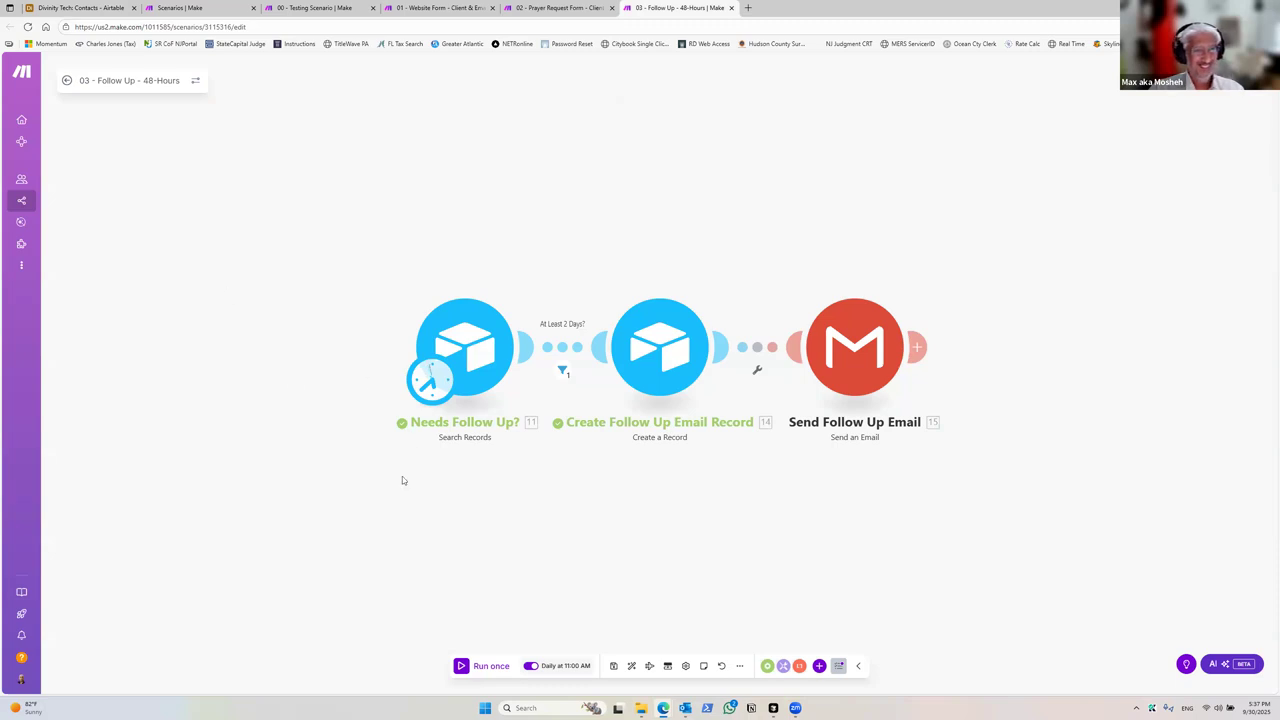
{"action": "left_click_drag", "start_coordinate": [402, 477], "coordinate": [359, 464]}
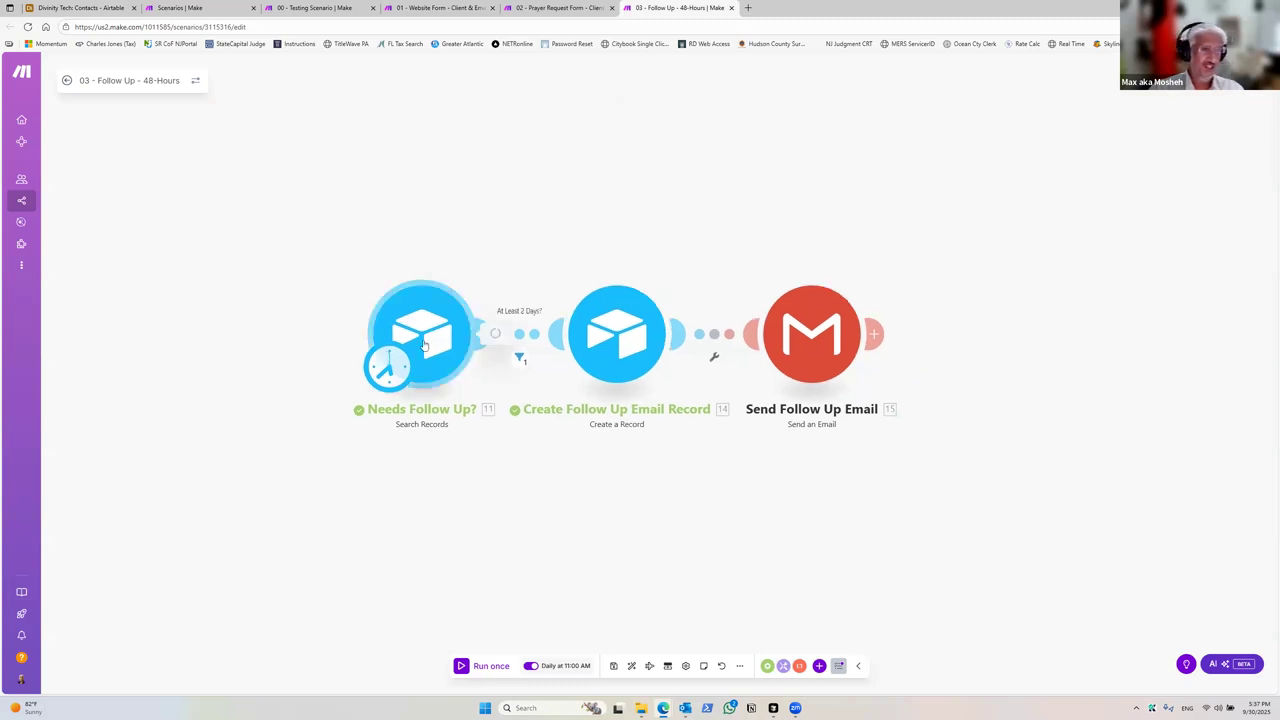
{"action": "left_click", "coordinate": [423, 344]}
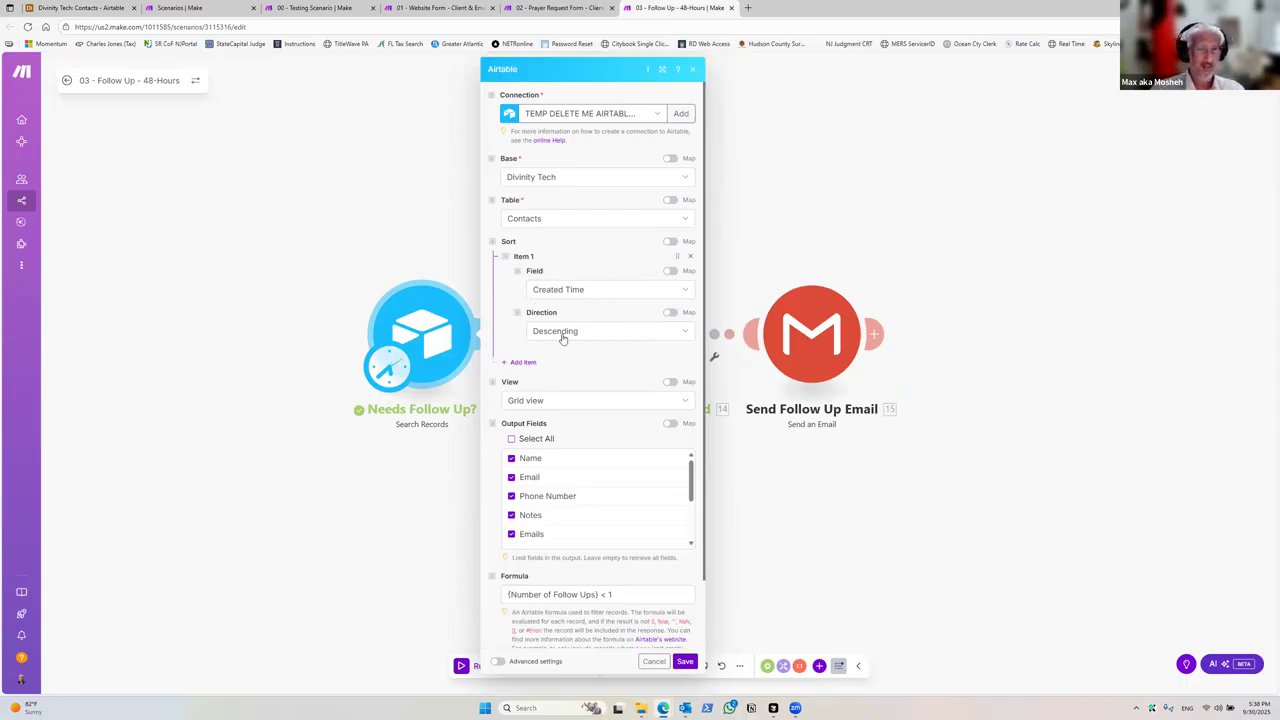
{"action": "scroll", "coordinate": [565, 337], "scroll_direction": "down", "scroll_amount": 1}
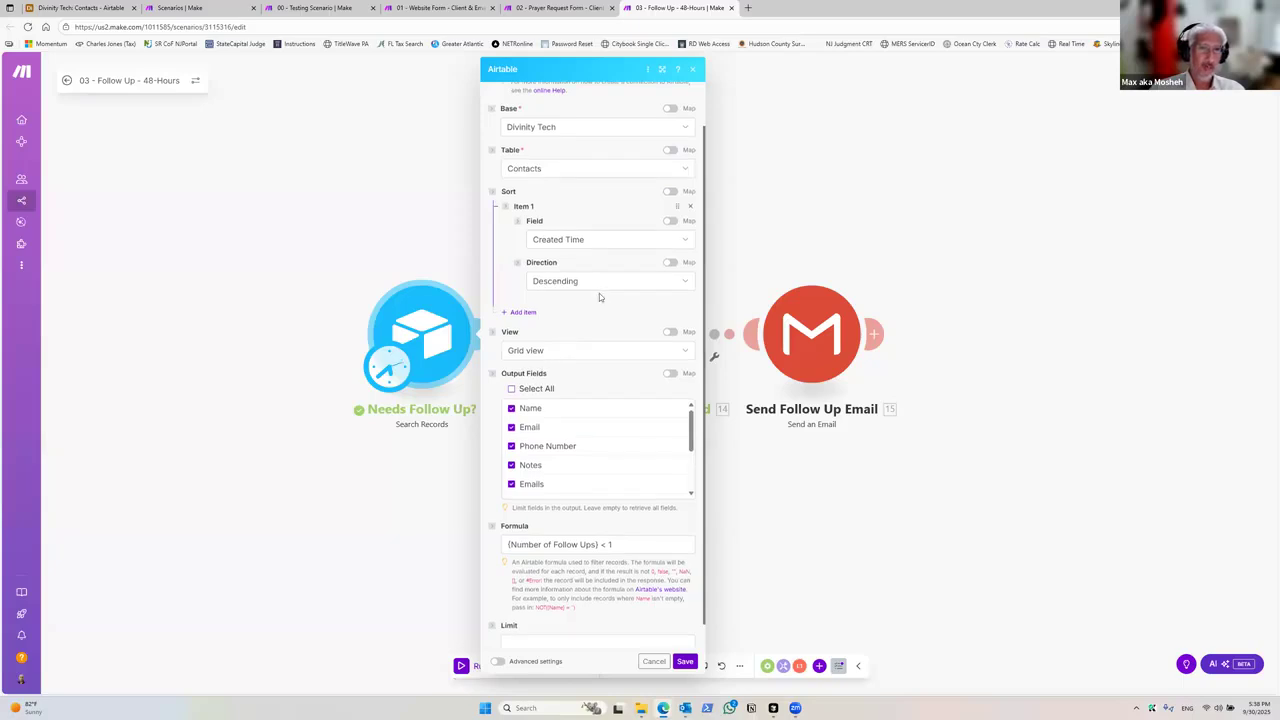
{"action": "scroll", "coordinate": [599, 293], "scroll_direction": "down", "scroll_amount": 1}
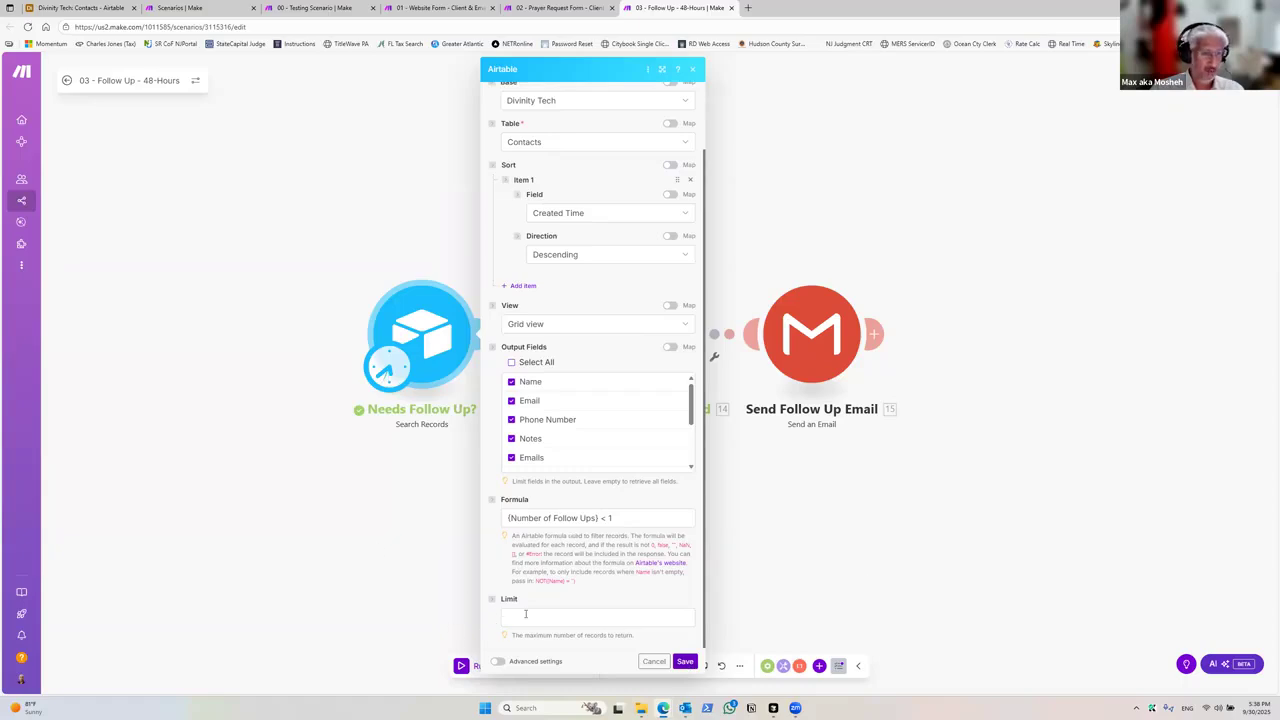
{"action": "left_click", "coordinate": [353, 536]}
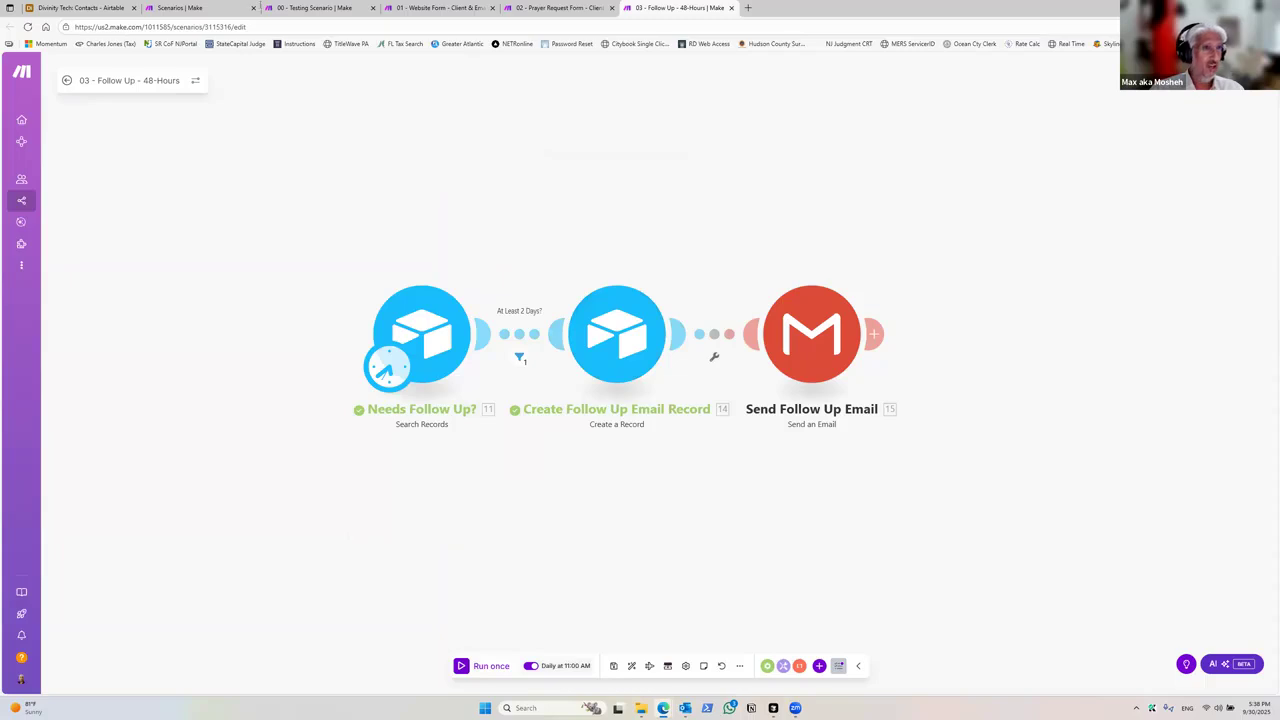
Step: Try to wrap the Needs Follow Up? search formula in an AND with a 2ND_ELEMENT condition, then save the module
{"action": "left_click", "coordinate": [95, 8]}
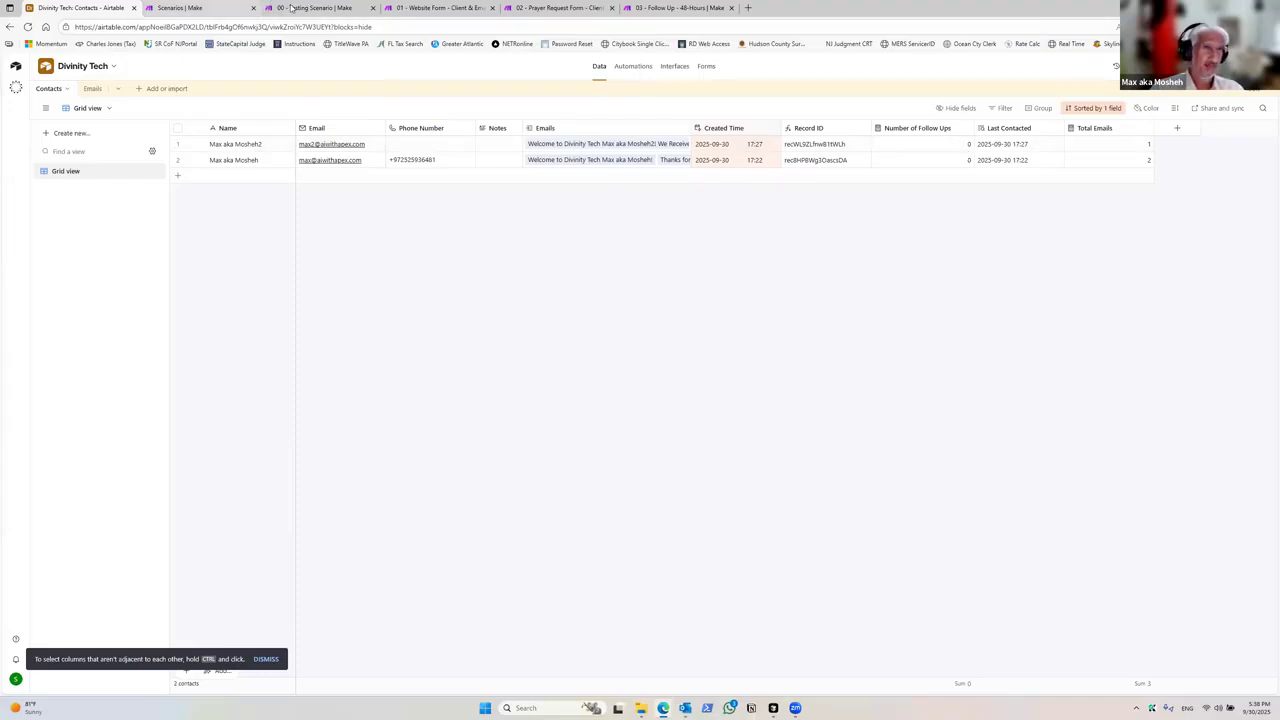
{"action": "left_click", "coordinate": [697, 10]}
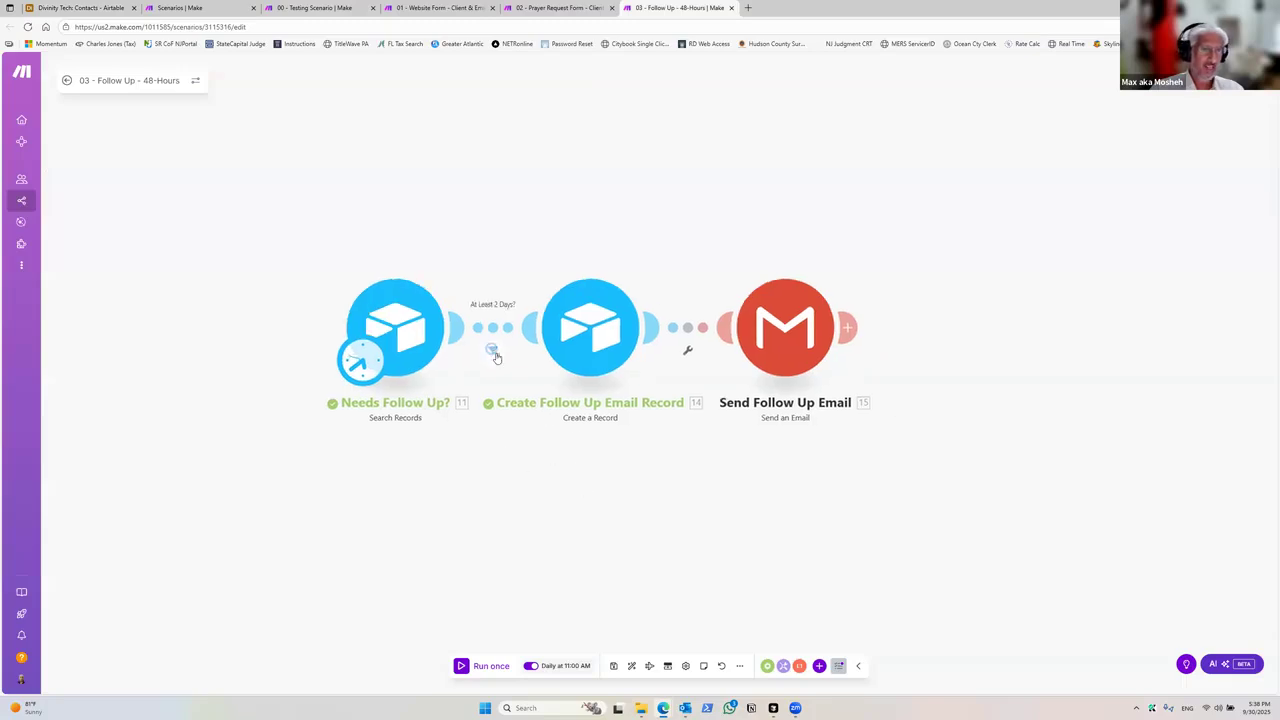
{"action": "left_click", "coordinate": [423, 334]}
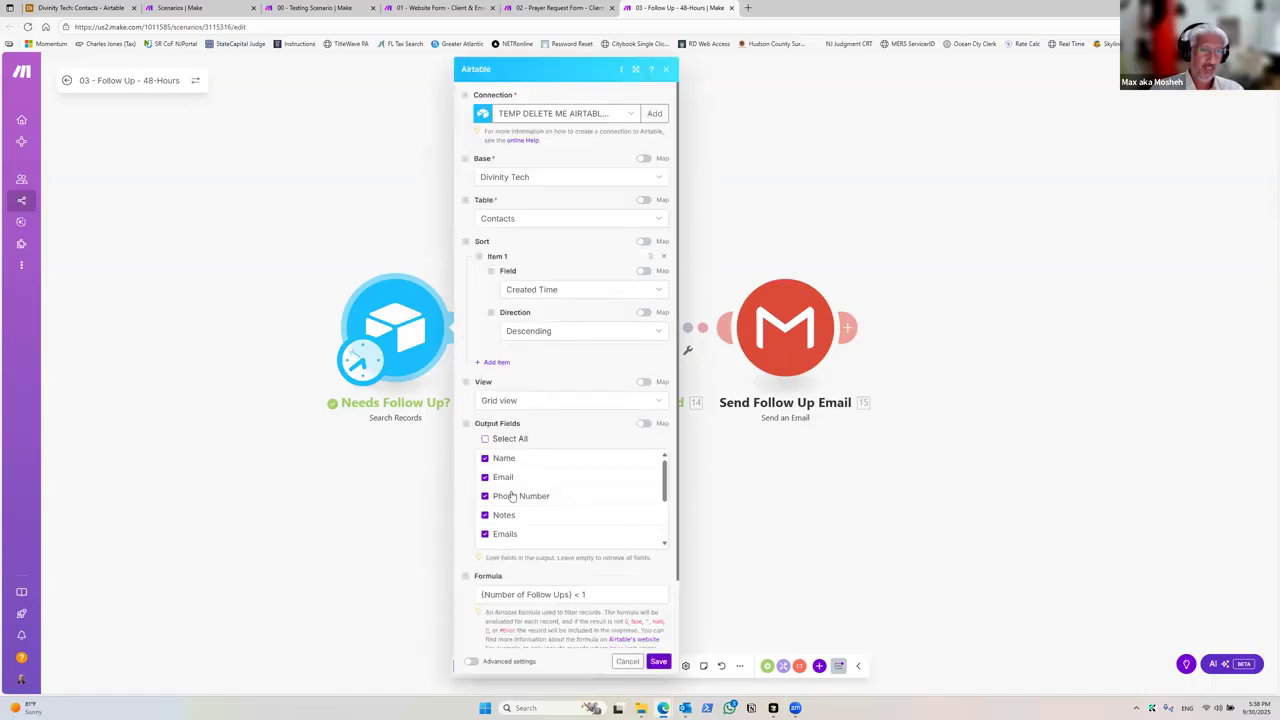
{"action": "scroll", "coordinate": [590, 570], "scroll_direction": "down", "scroll_amount": 1}
{"action": "left_click", "coordinate": [589, 546]}
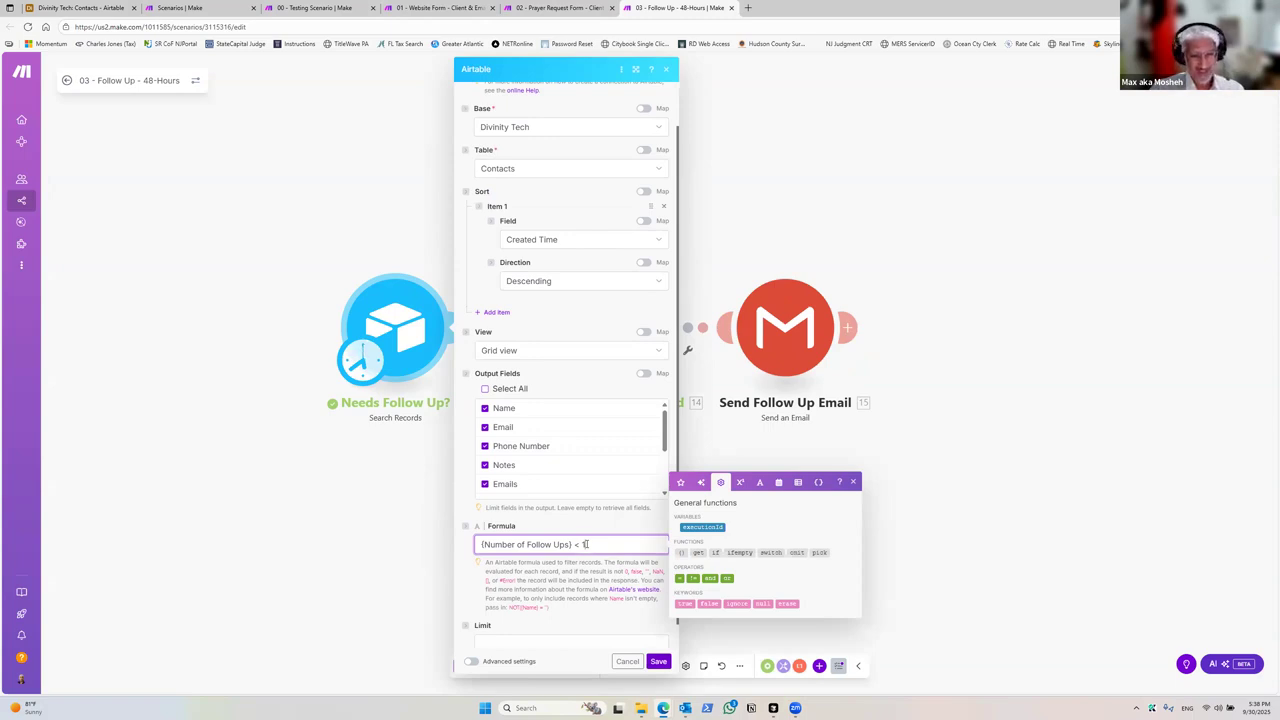
{"action": "key", "text": "Return"}
{"action": "key", "text": "Return"}
{"action": "type", "text": "AND("}
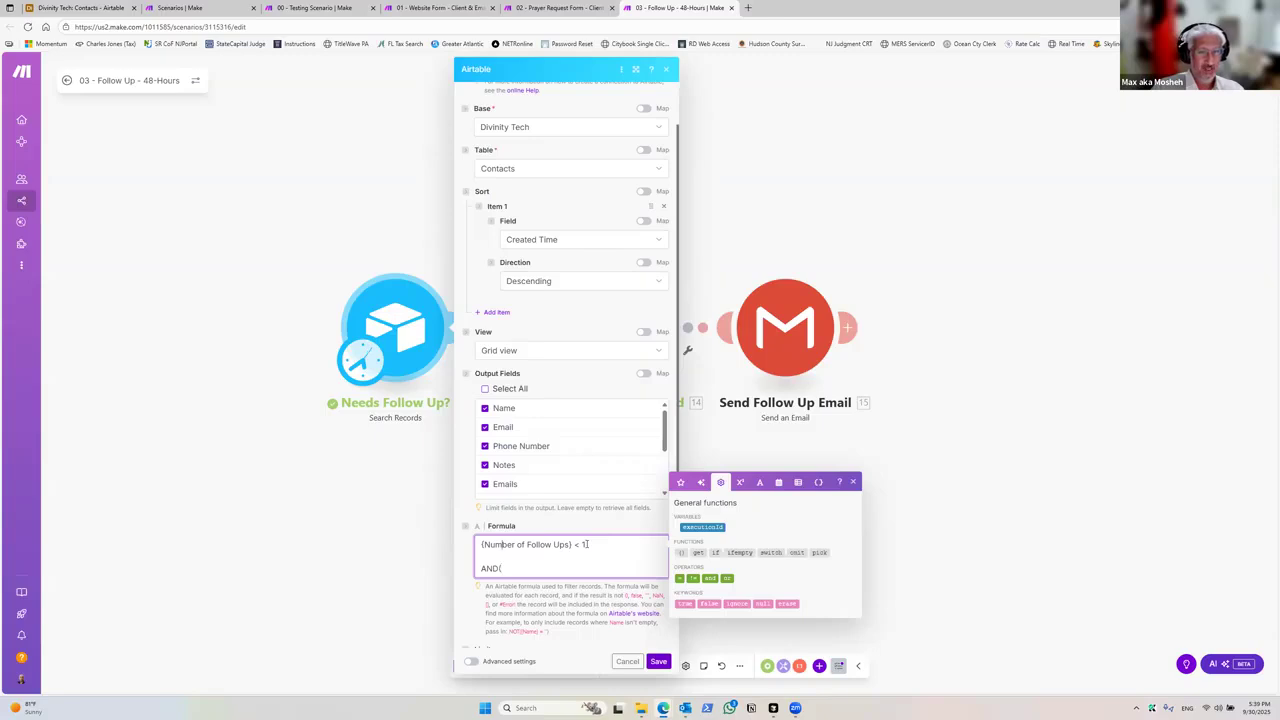
{"action": "left_click", "coordinate": [587, 544], "text": "shift"}
{"action": "key", "text": "ctrl+c"}
{"action": "key", "text": "Down"}
{"action": "key", "text": "Down"}
{"action": "key", "text": "ctrl+v"}
{"action": "type", "text": ", "}
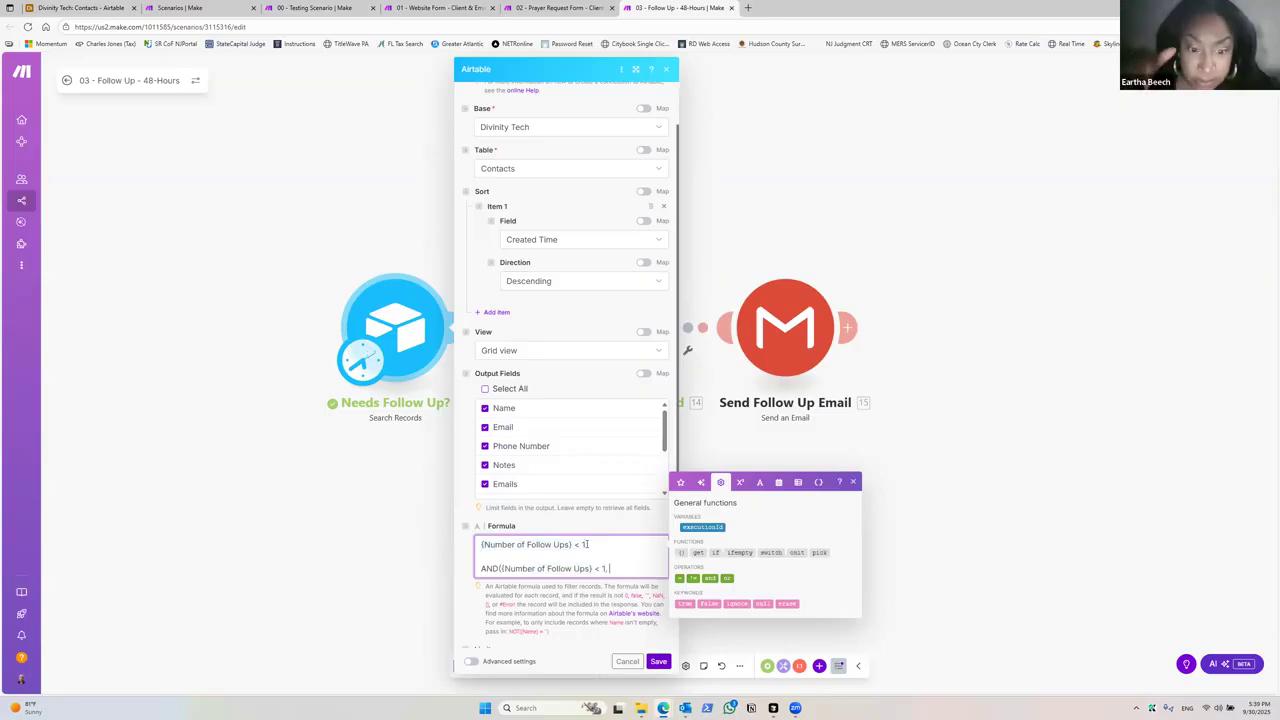
{"action": "type", "text": "2N"}
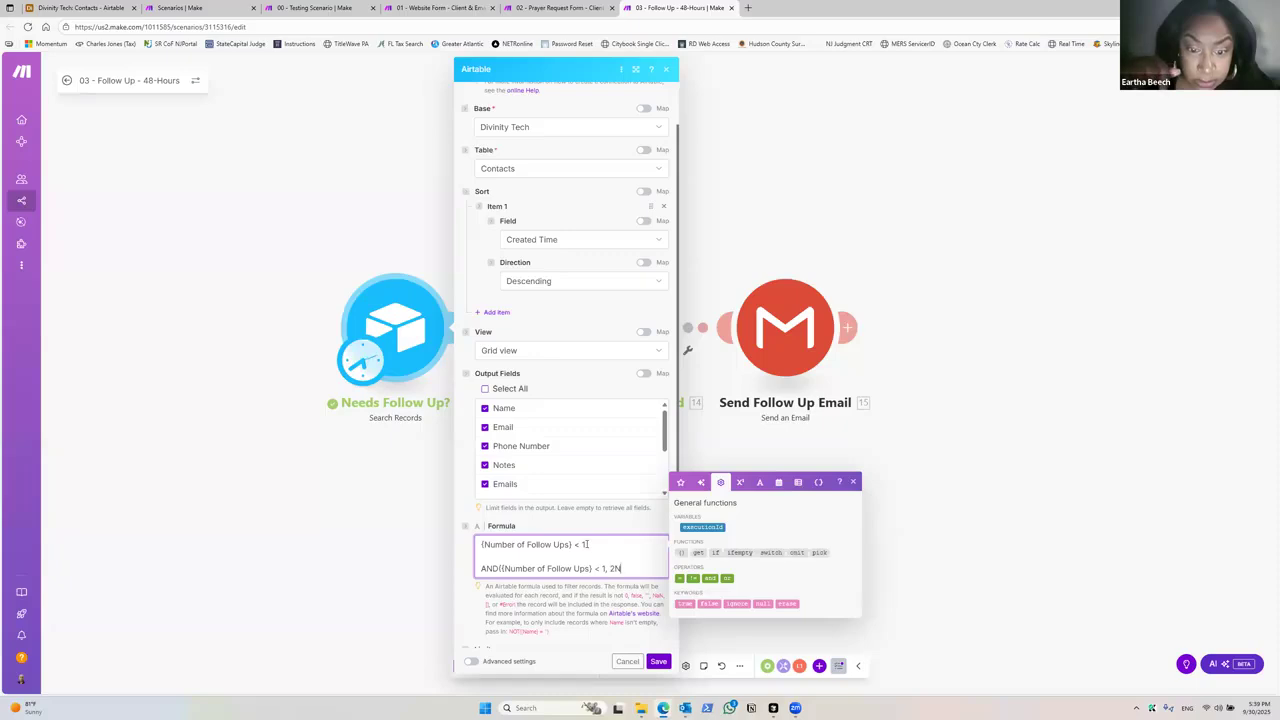
{"action": "type", "text": "D_ELEMENT"}
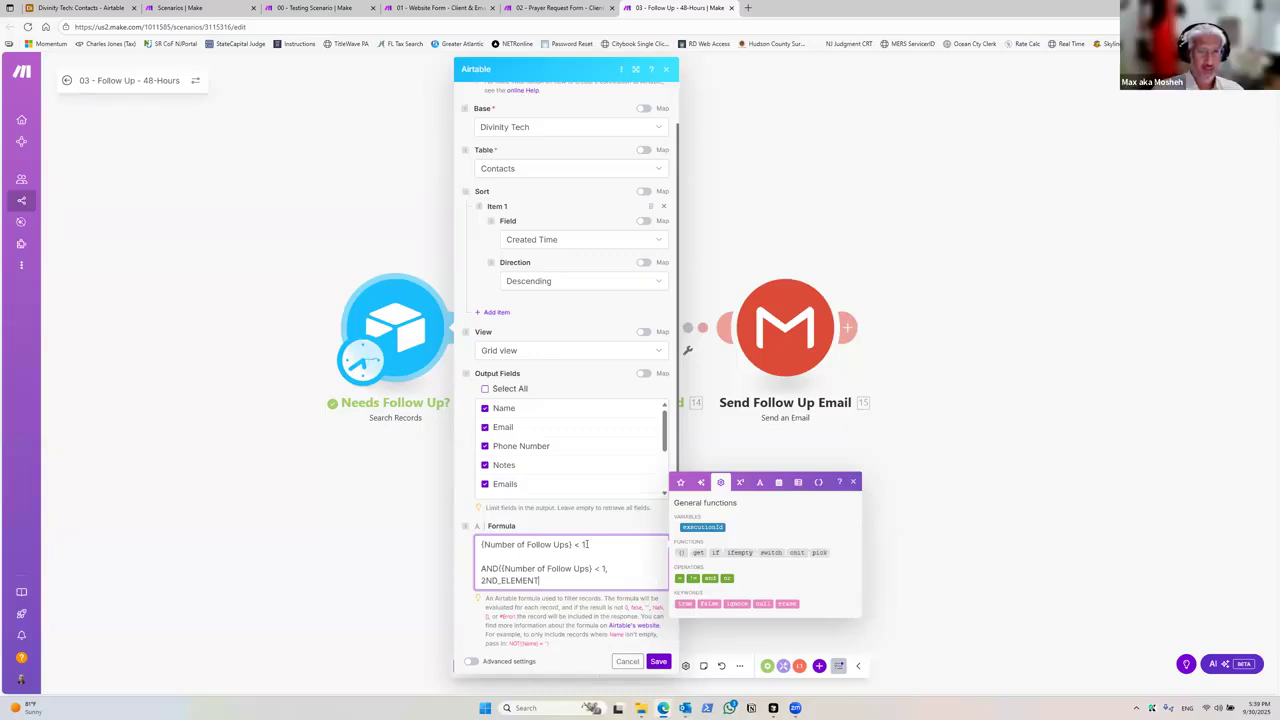
{"action": "type", "text": ")"}
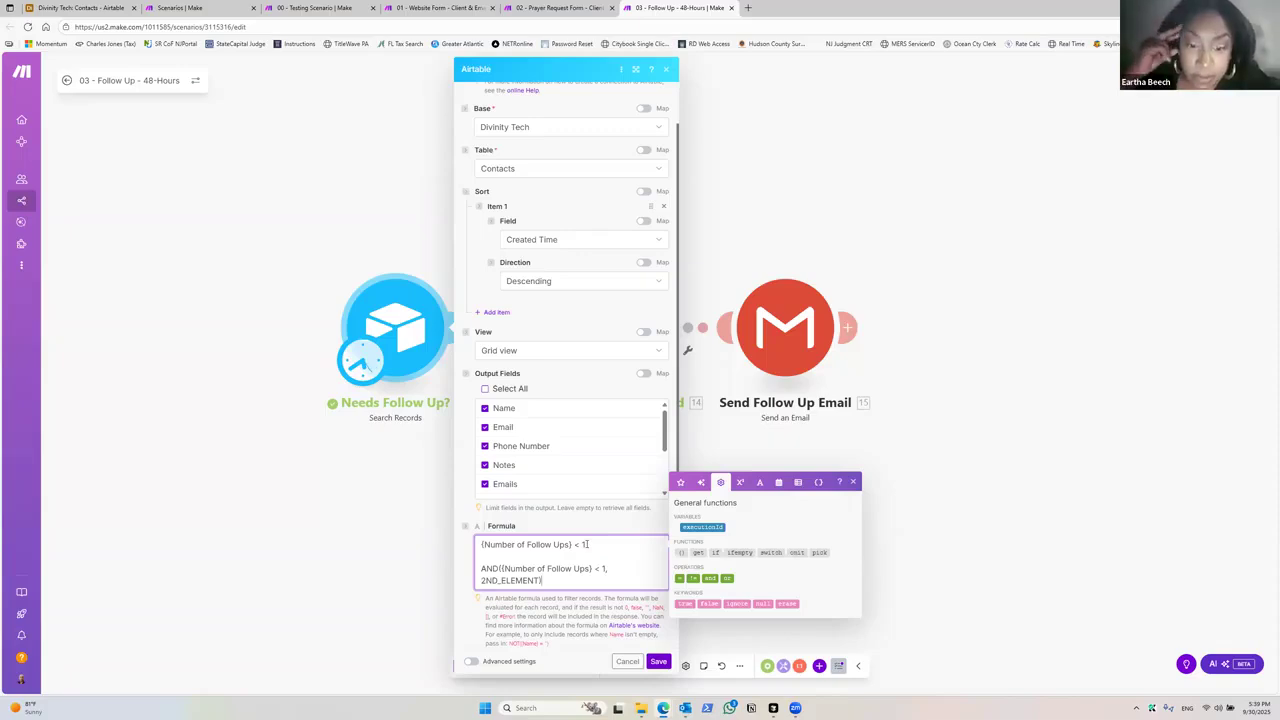
{"action": "key", "text": "shift+Up"}
{"action": "key", "text": "shift+Up"}
{"action": "key", "text": "BackSpace"}
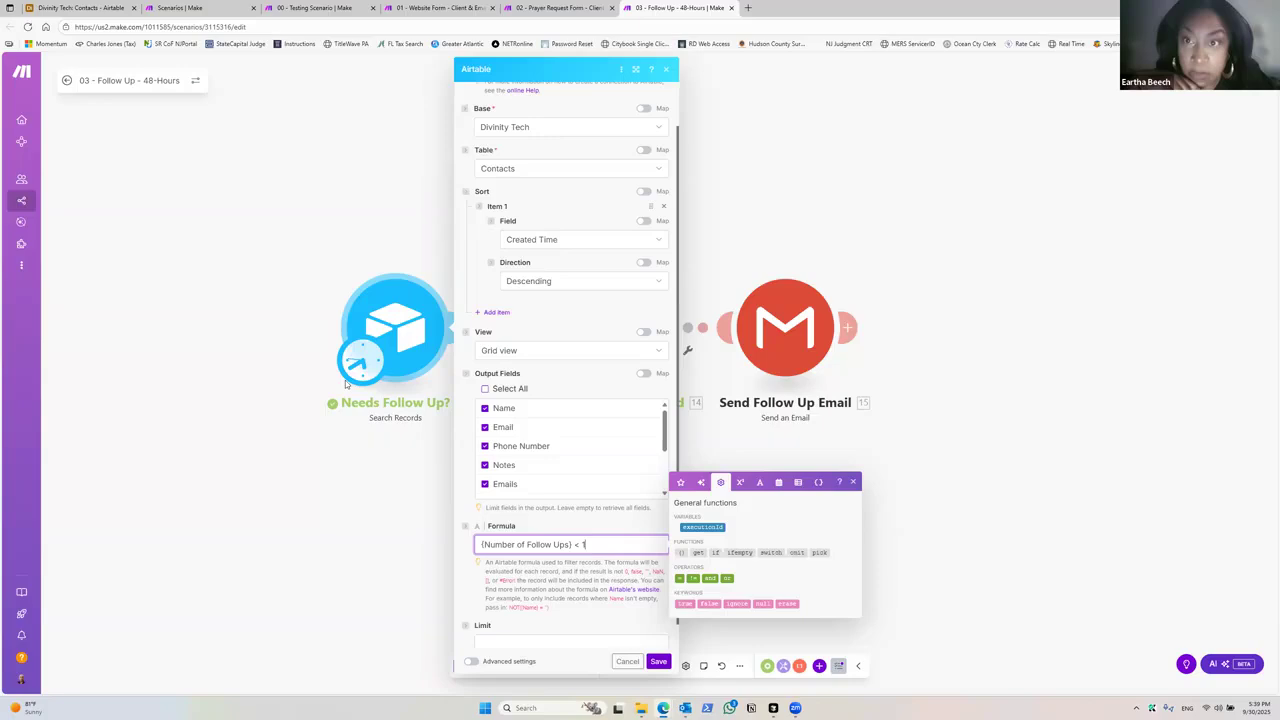
{"action": "left_click", "coordinate": [585, 600]}
{"action": "left_click", "coordinate": [658, 661]}
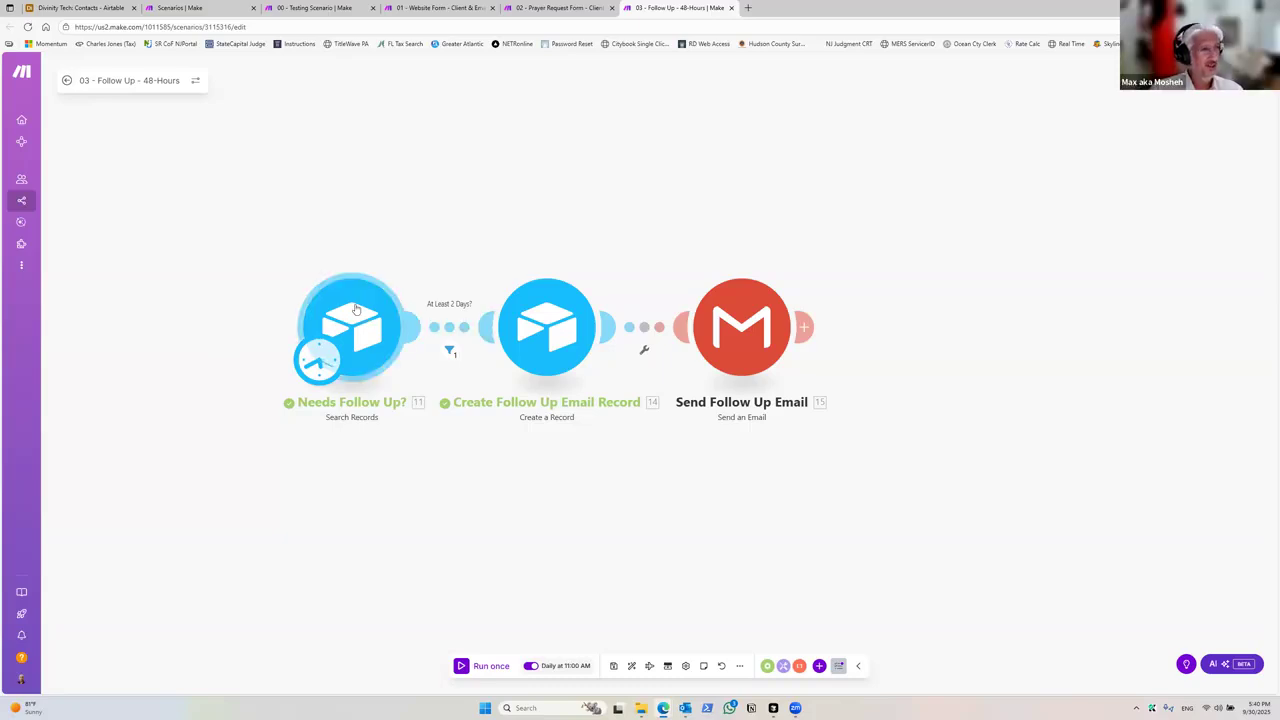
Step: Open the At Least 2 Days? filter between the search and create modules to review its conditions
{"action": "right_click", "coordinate": [446, 327]}
{"action": "left_click", "coordinate": [445, 299]}
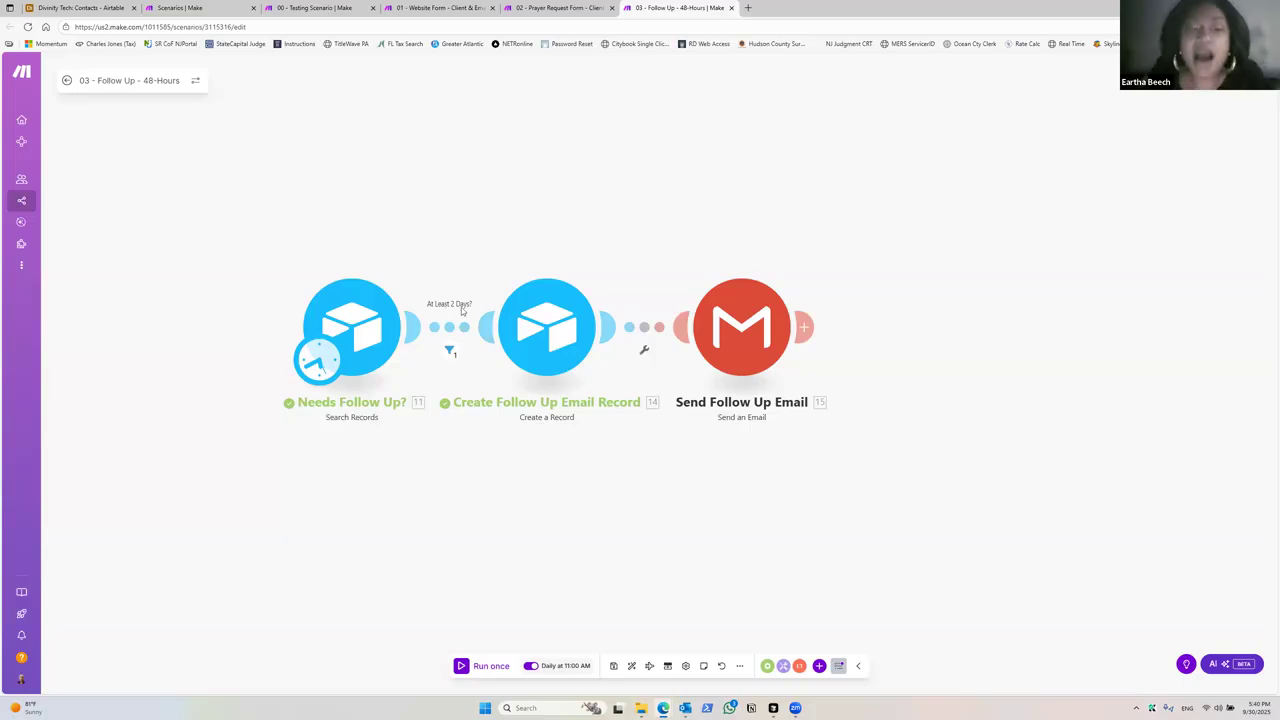
{"action": "left_click", "coordinate": [449, 349]}
{"action": "left_click", "coordinate": [491, 466]}
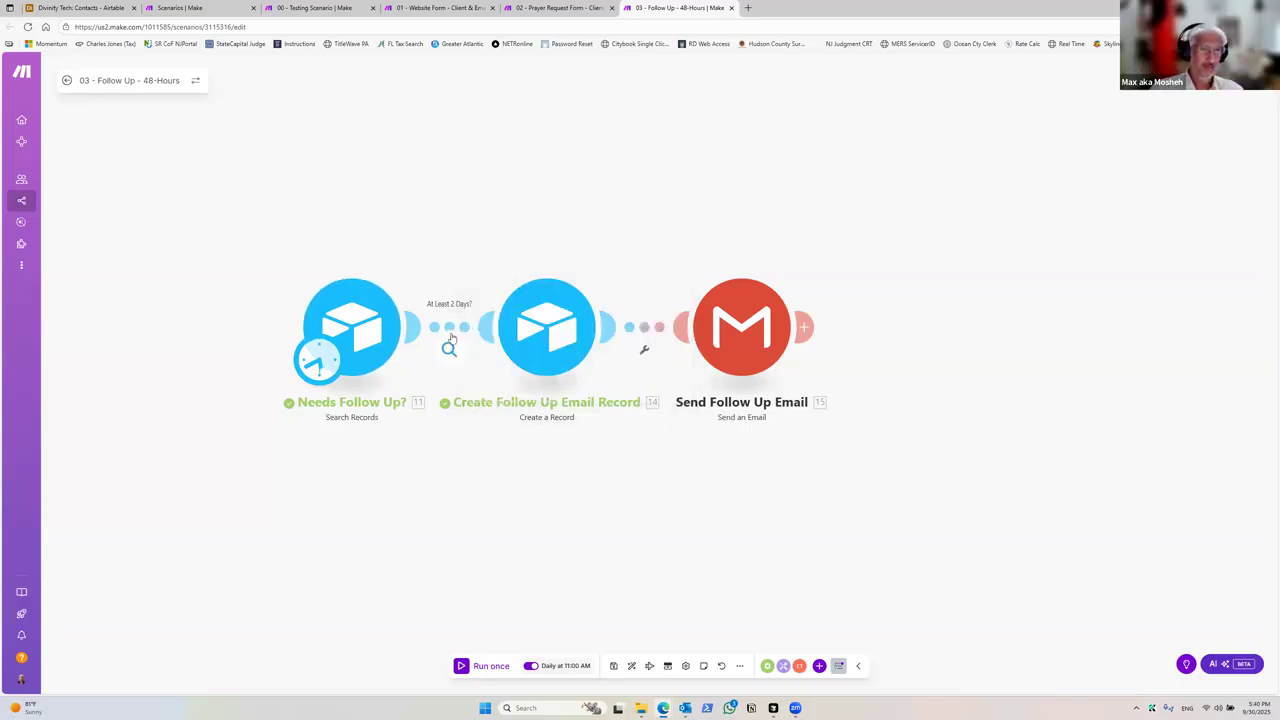
{"action": "right_click", "coordinate": [455, 329]}
{"action": "left_click", "coordinate": [484, 338]}
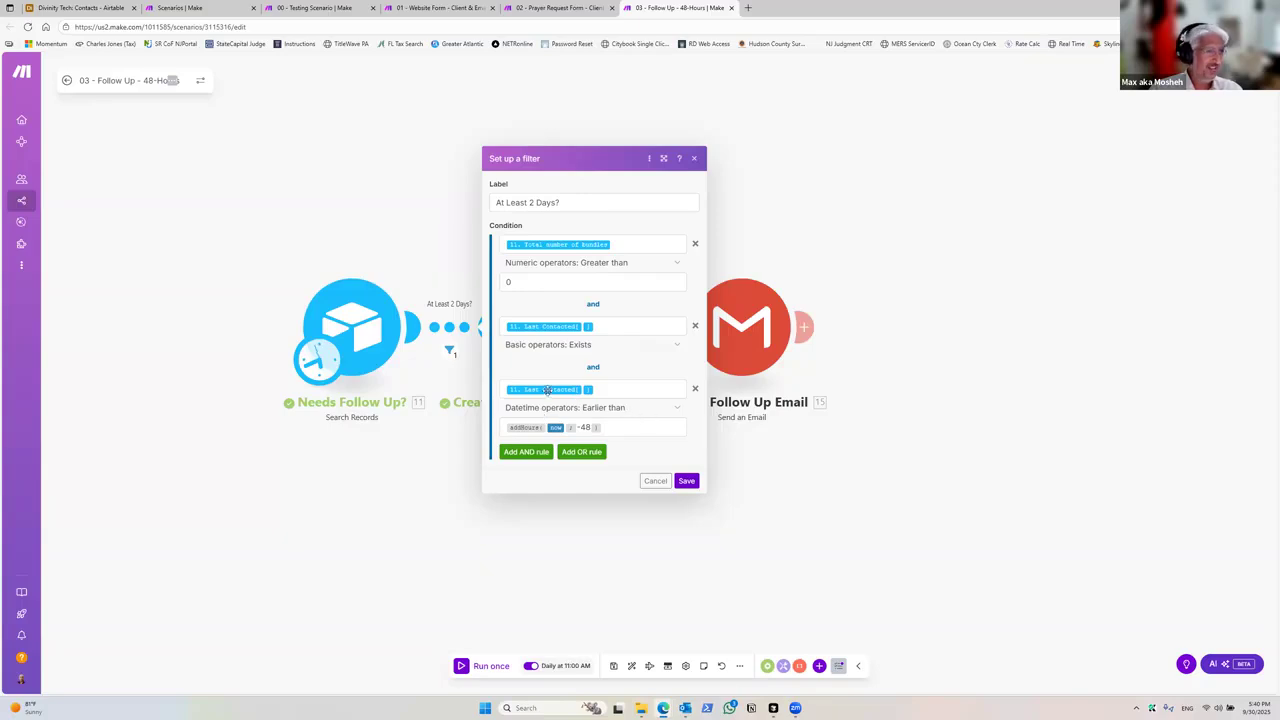
{"action": "mouse_move", "coordinate": [545, 390]}
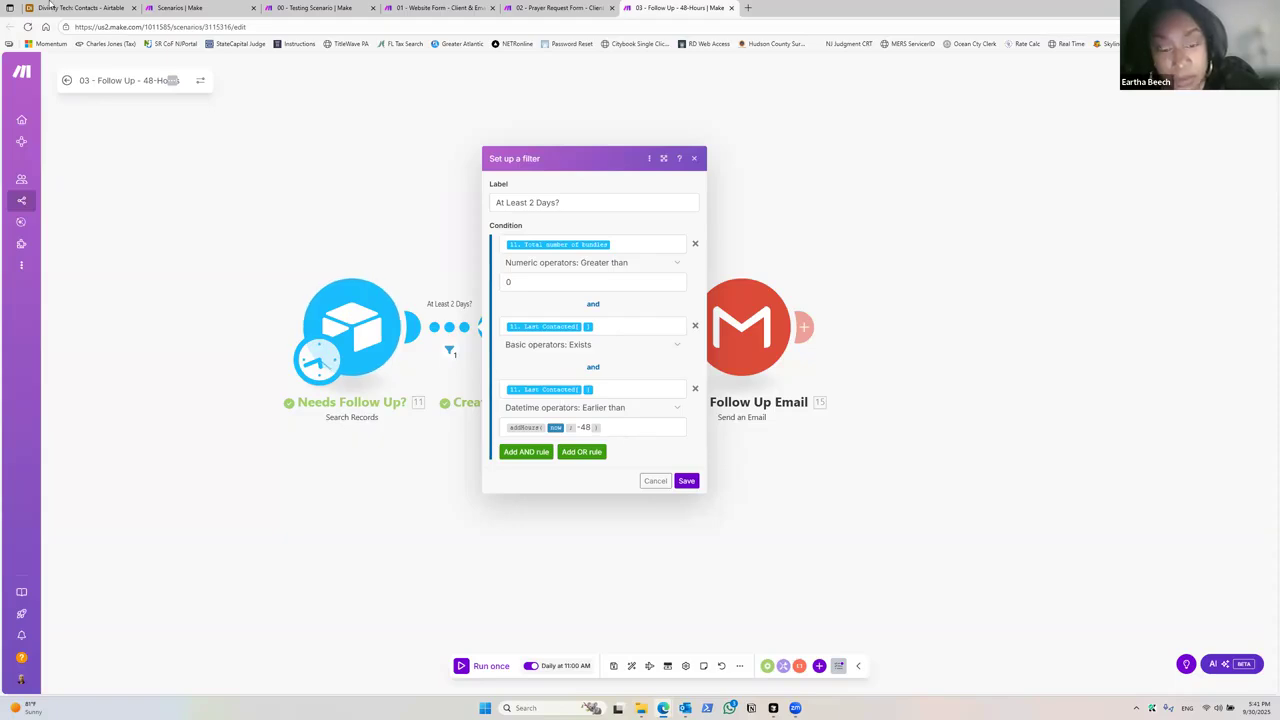
Step: Check the Last Contacted values of the contacts in the Airtable Contacts table
{"action": "left_click", "coordinate": [108, 10]}
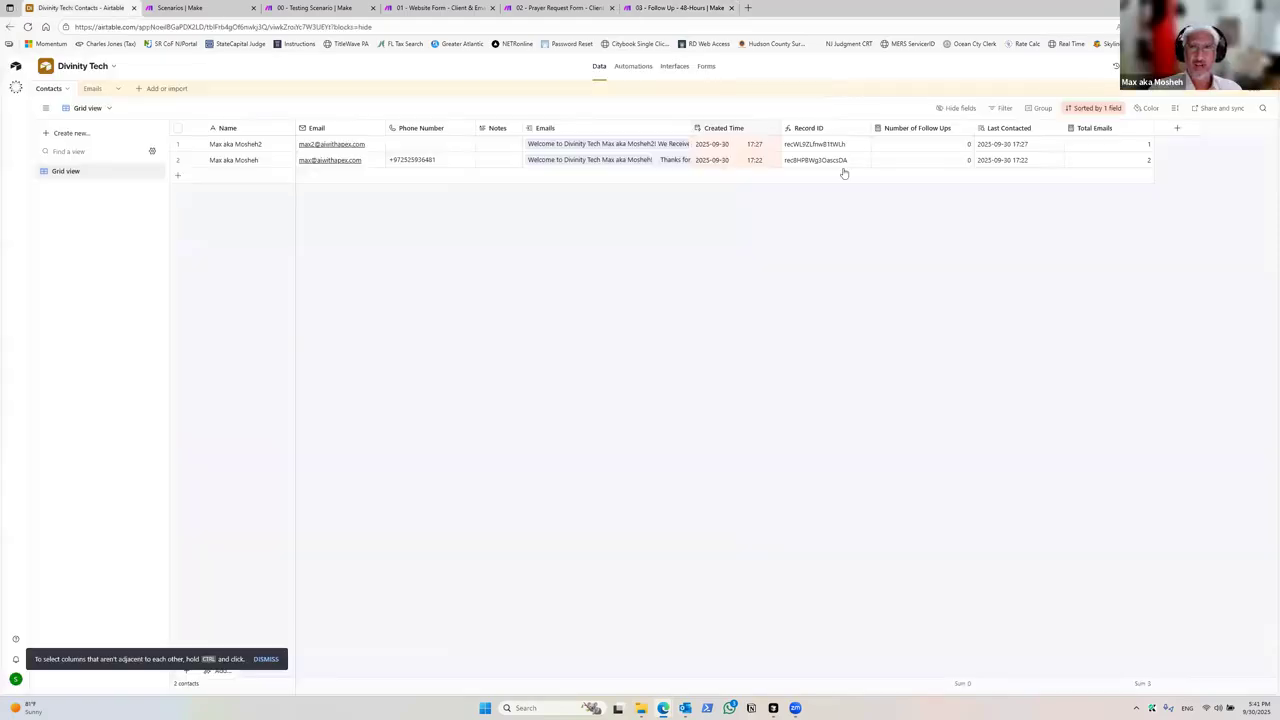
{"action": "left_click", "coordinate": [996, 132]}
{"action": "left_click", "coordinate": [672, 8]}
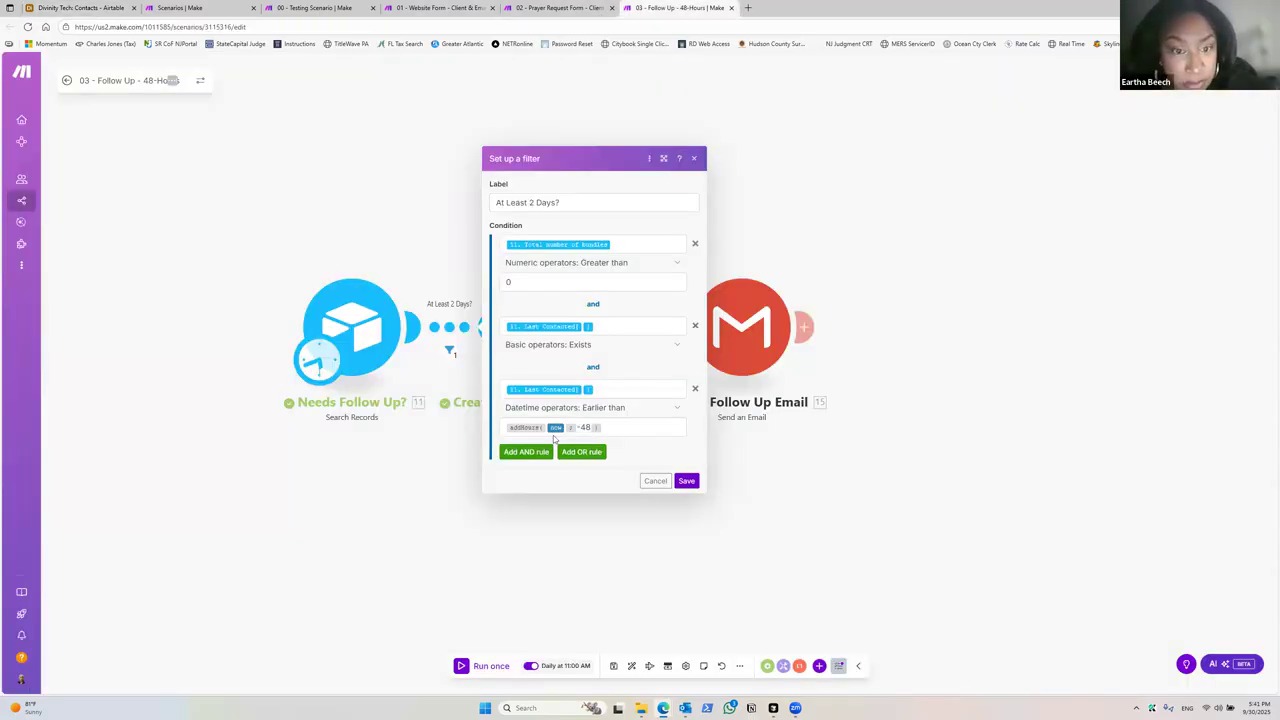
Step: Browse the list of available operators for the Last Contacted Earlier than condition in the At Least 2 Days? filter
{"action": "left_click", "coordinate": [676, 410]}
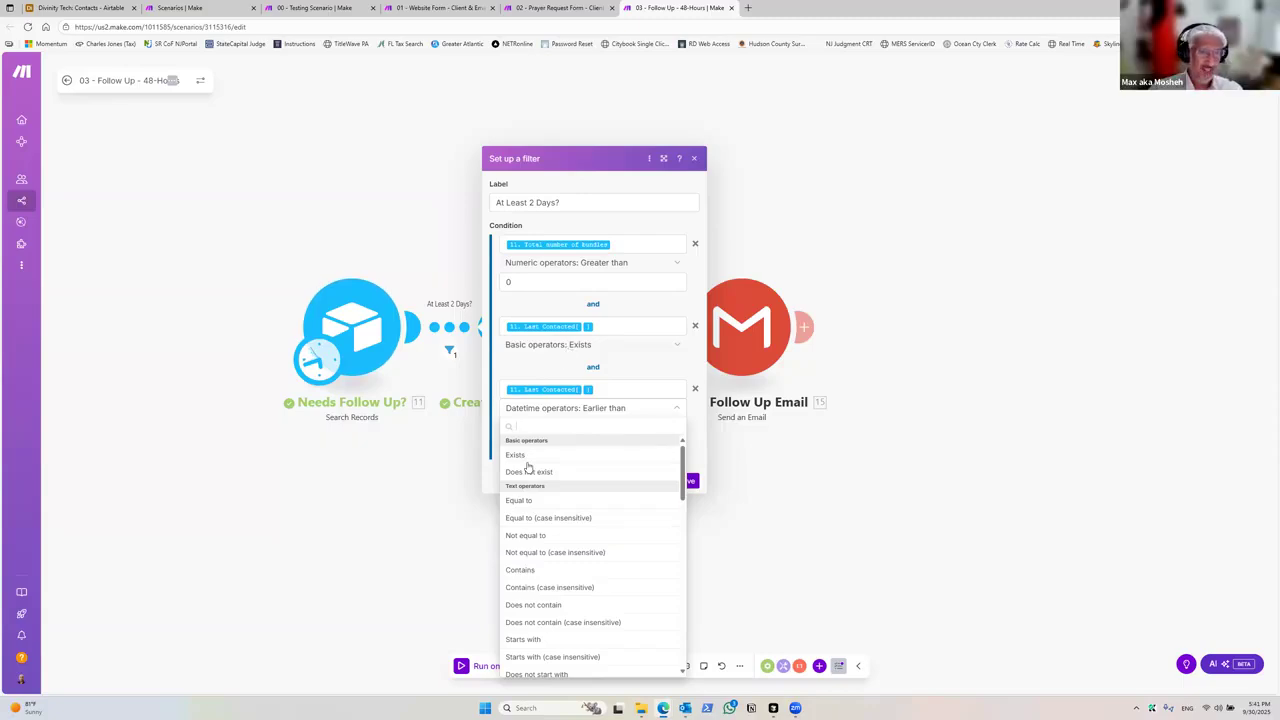
{"action": "scroll", "coordinate": [520, 502], "scroll_direction": "down", "scroll_amount": 1}
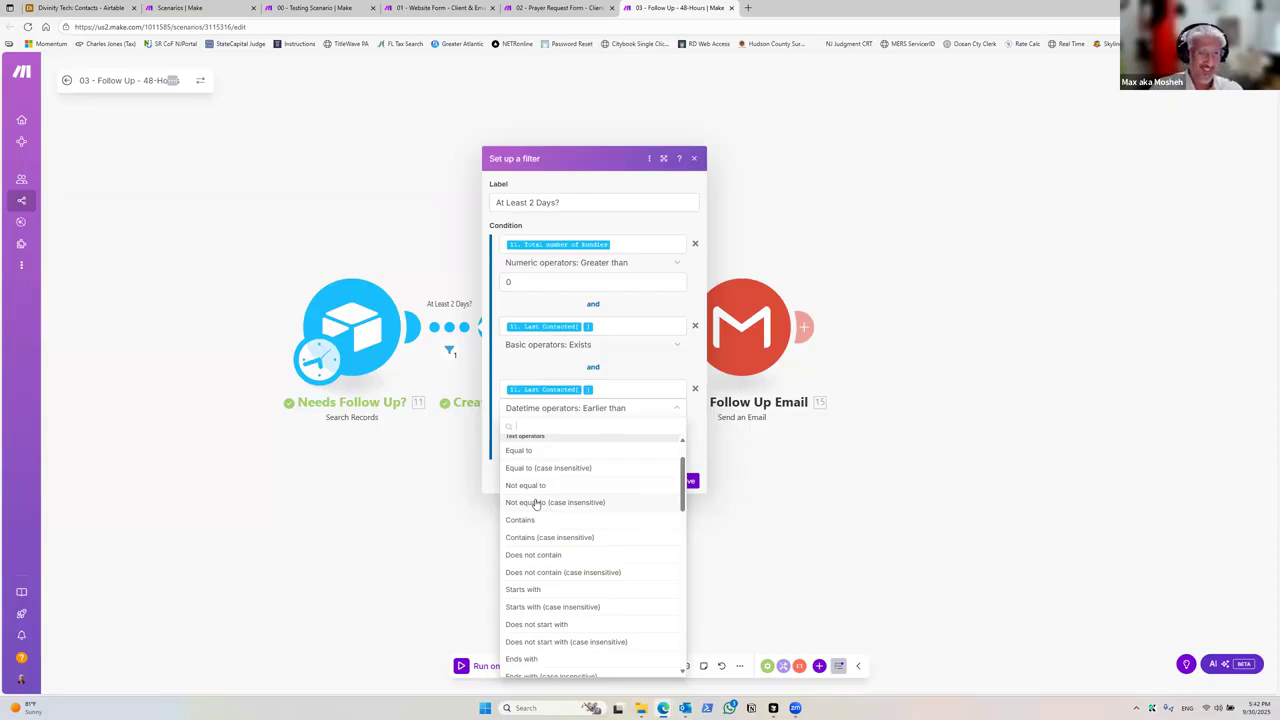
{"action": "scroll", "coordinate": [566, 565], "scroll_direction": "down", "scroll_amount": 1}
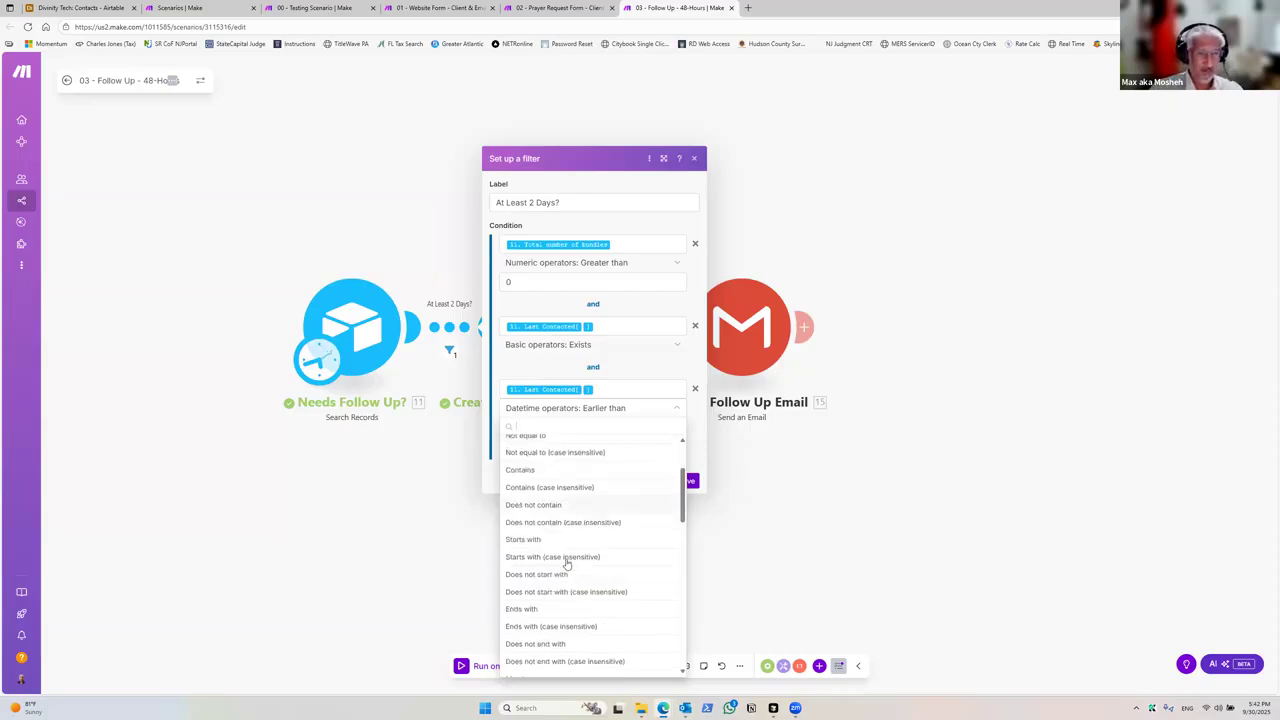
{"action": "scroll", "coordinate": [564, 562], "scroll_direction": "down", "scroll_amount": 5}
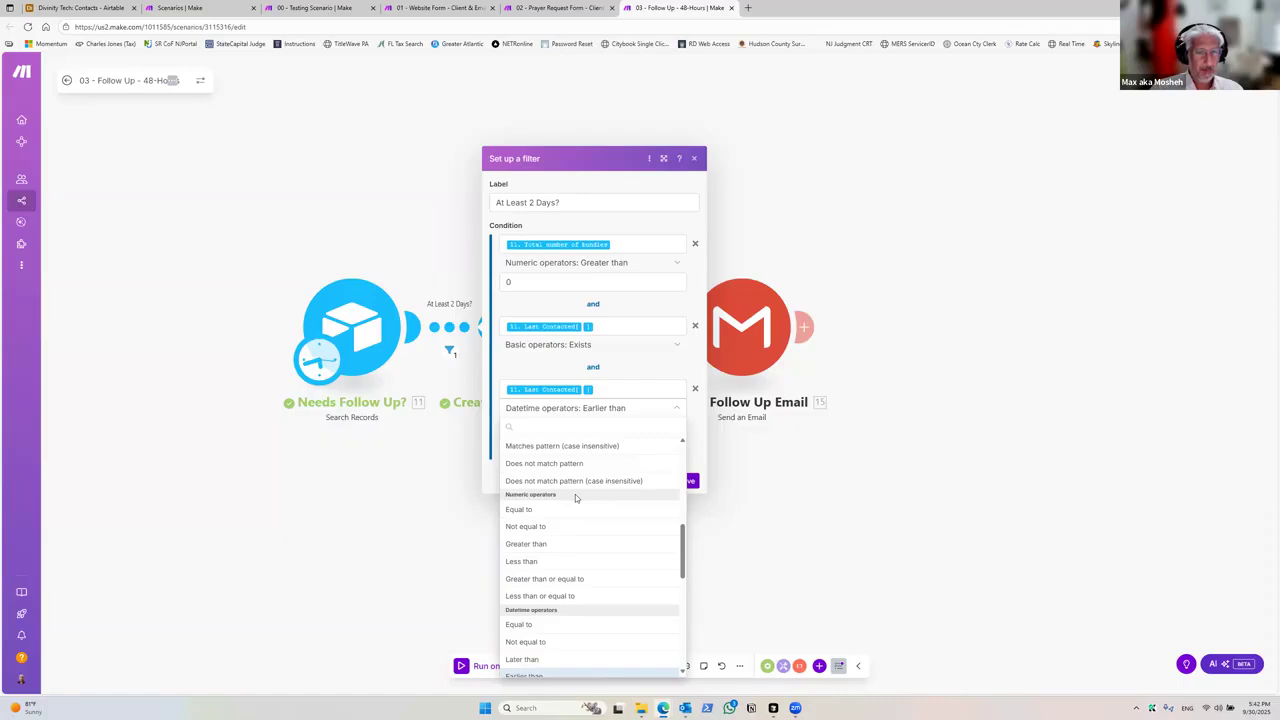
{"action": "scroll", "coordinate": [575, 498], "scroll_direction": "down", "scroll_amount": 1}
{"action": "scroll", "coordinate": [570, 510], "scroll_direction": "down", "scroll_amount": 1}
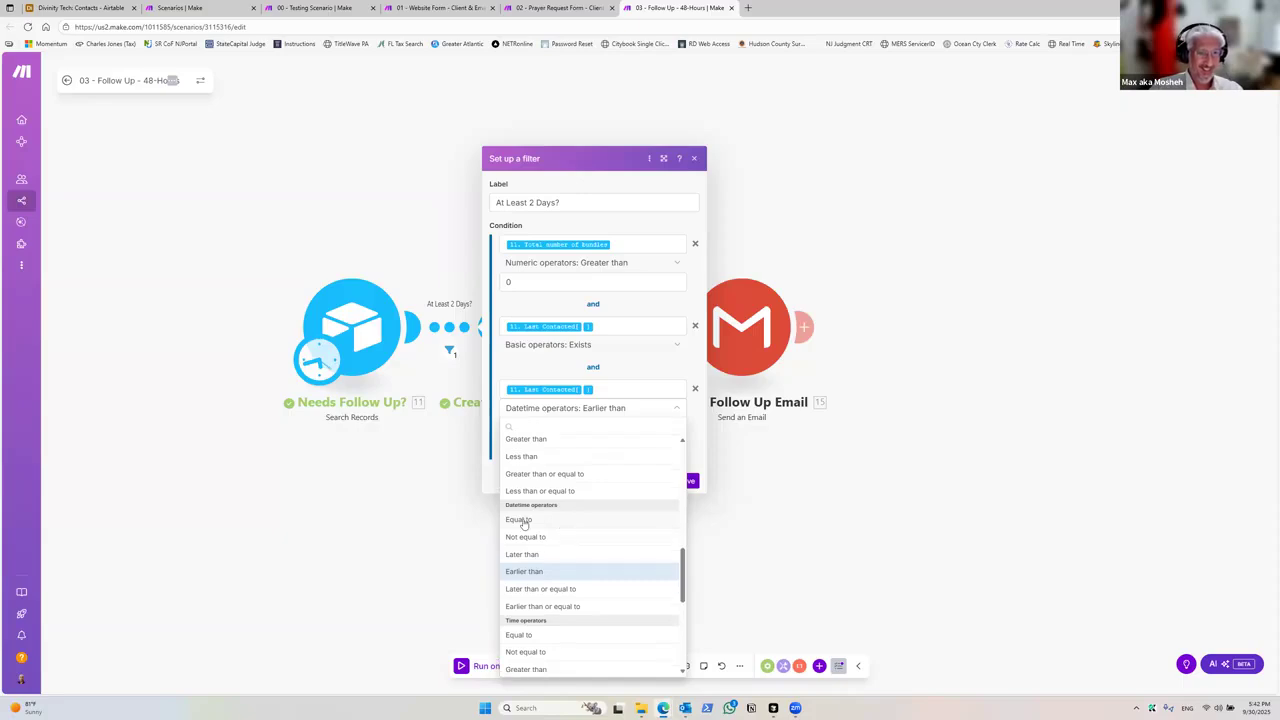
{"action": "scroll", "coordinate": [575, 545], "scroll_direction": "down", "scroll_amount": 1}
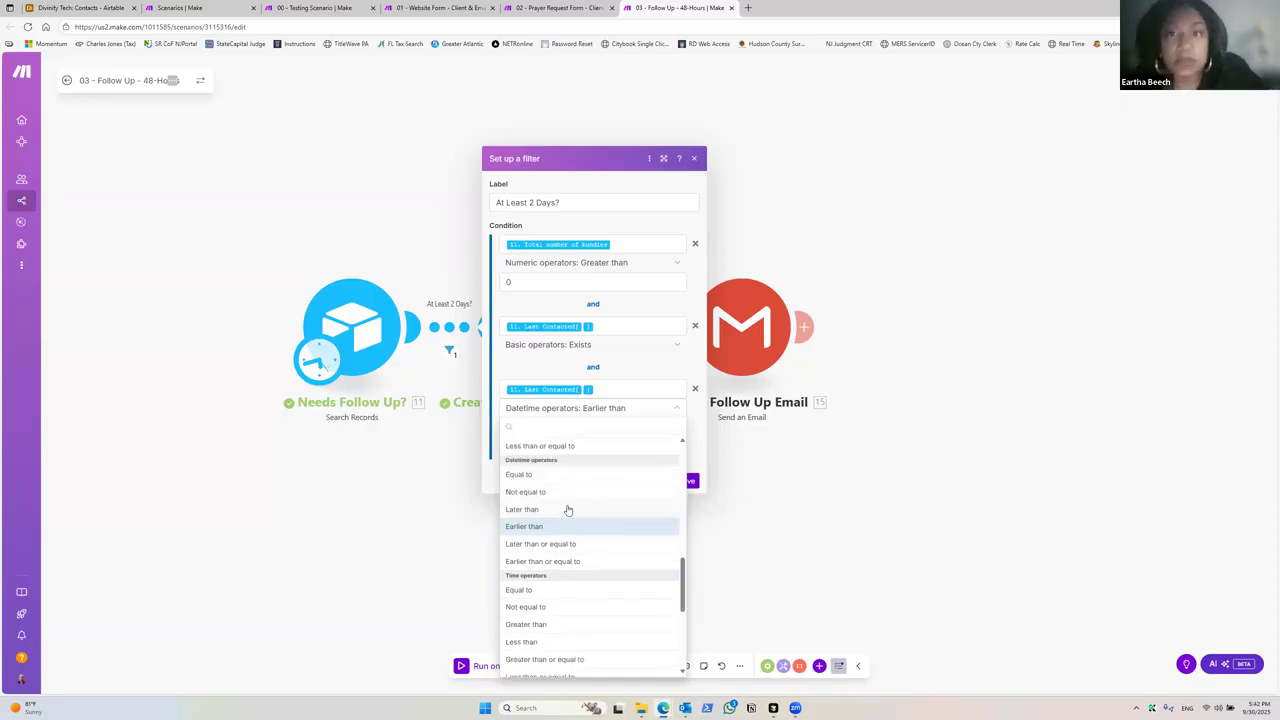
{"action": "scroll", "coordinate": [572, 510], "scroll_direction": "down", "scroll_amount": 2}
{"action": "scroll", "coordinate": [575, 530], "scroll_direction": "down", "scroll_amount": 3}
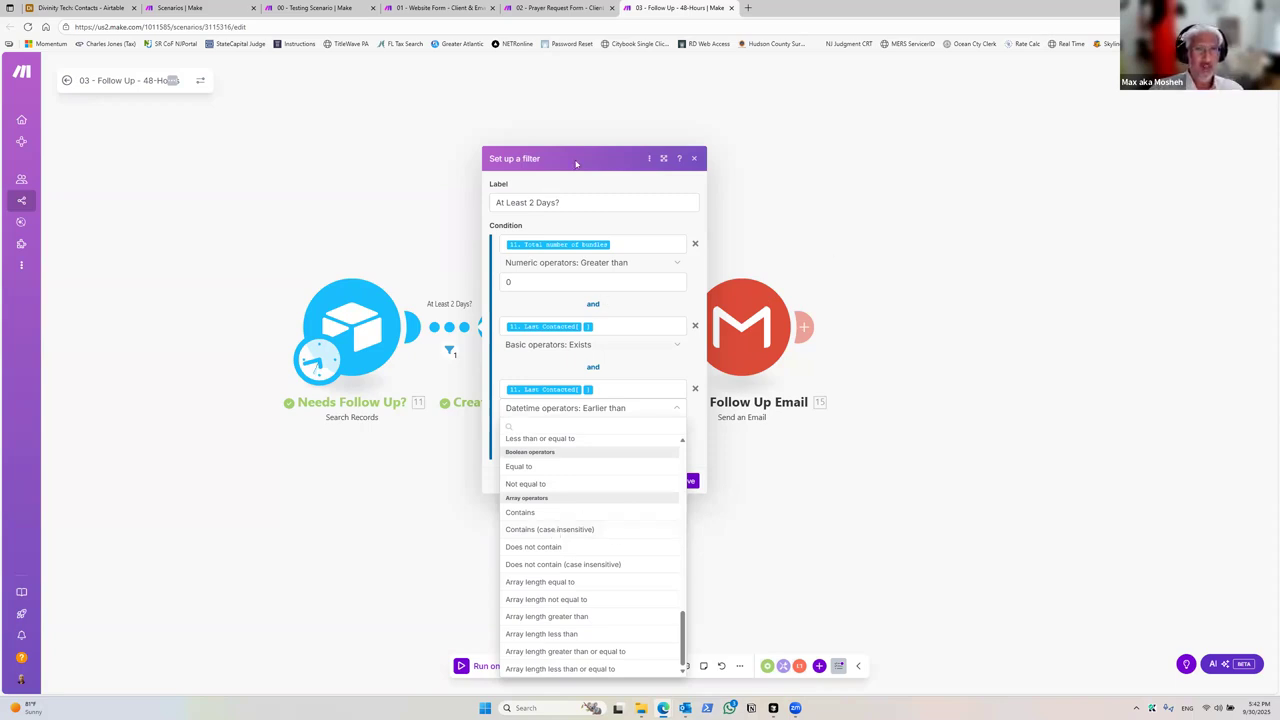
{"action": "left_click", "coordinate": [558, 218]}
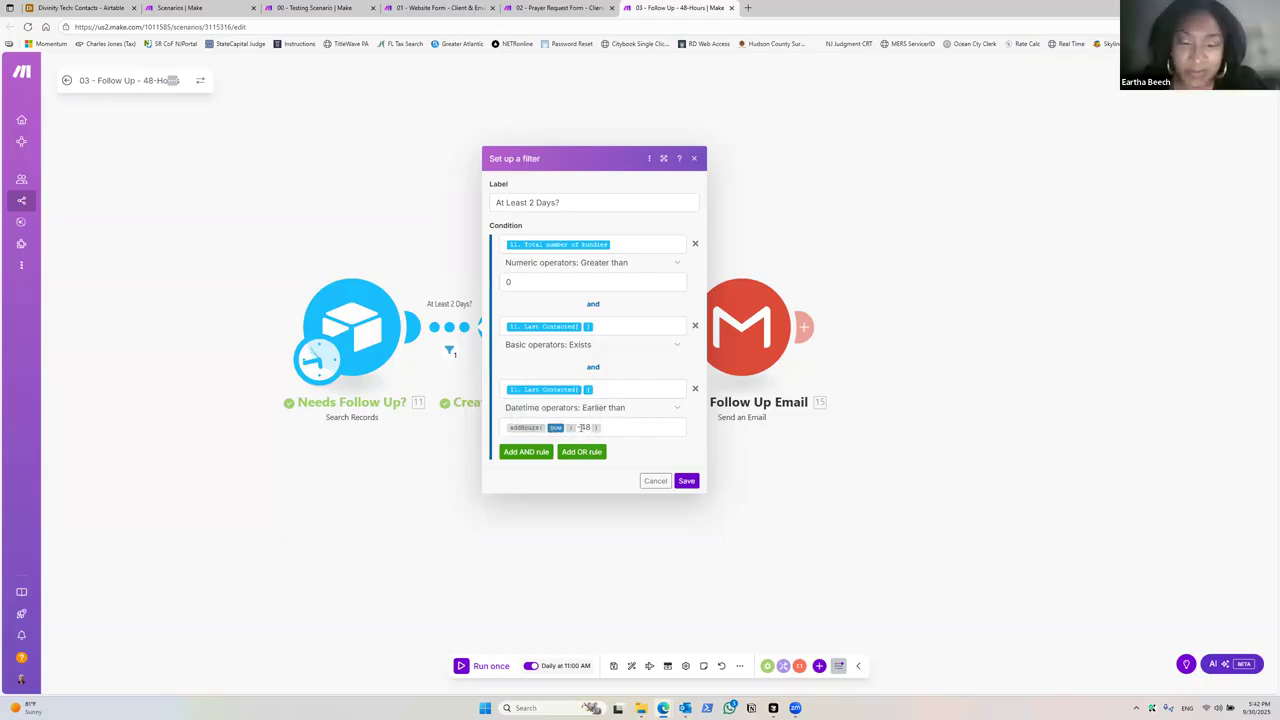
Step: Try adding an addDays(now; -2) line to the Earlier than value, remove it again, and save the filter
{"action": "left_click", "coordinate": [580, 427]}
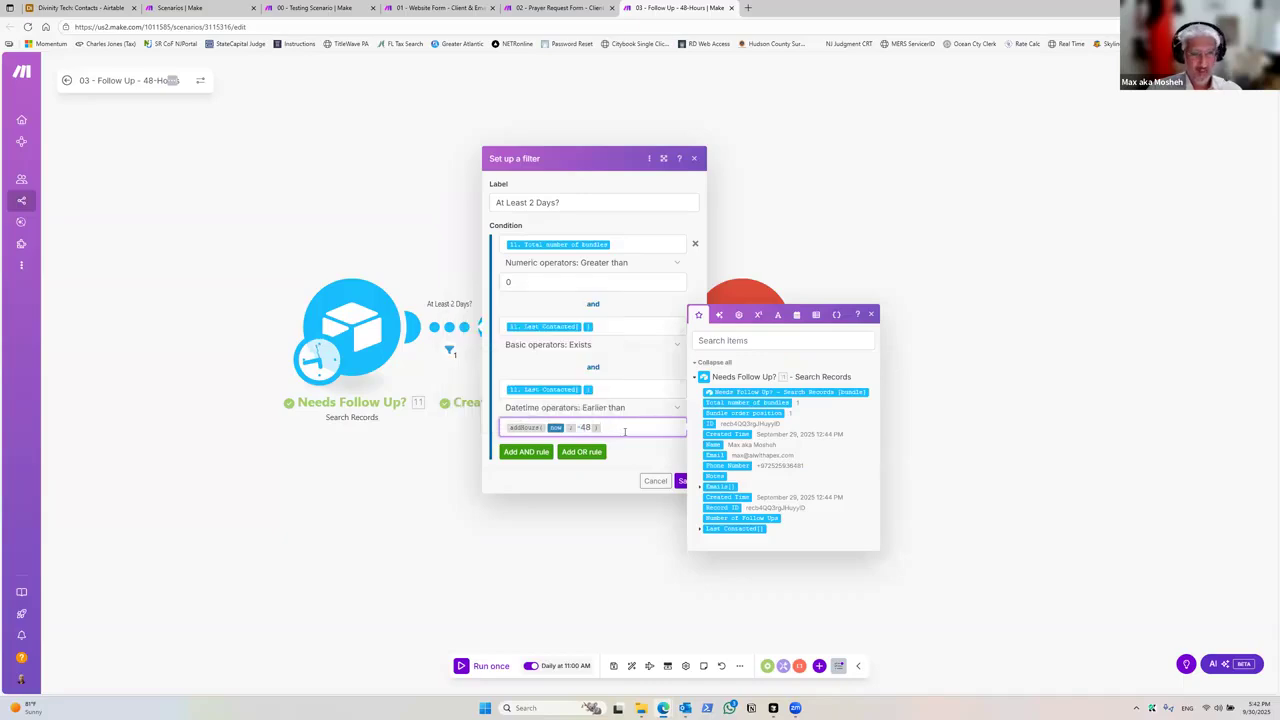
{"action": "key", "text": "Return"}
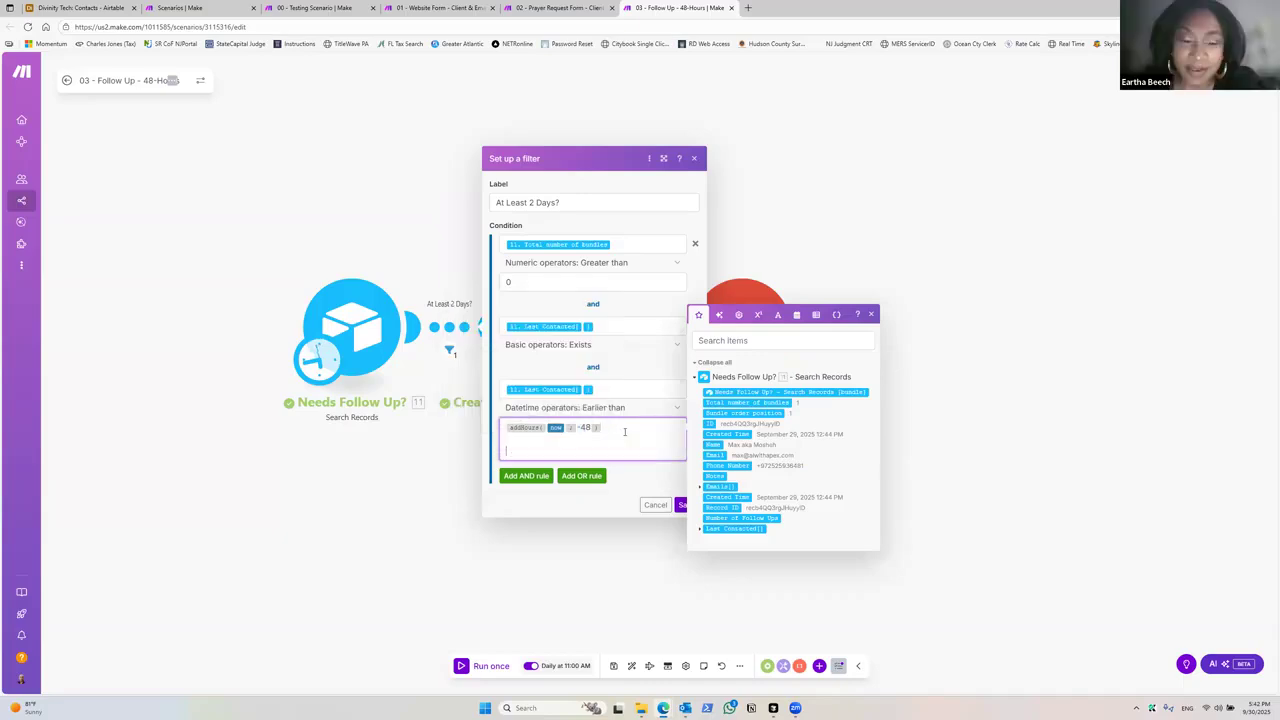
{"action": "left_click", "coordinate": [796, 315]}
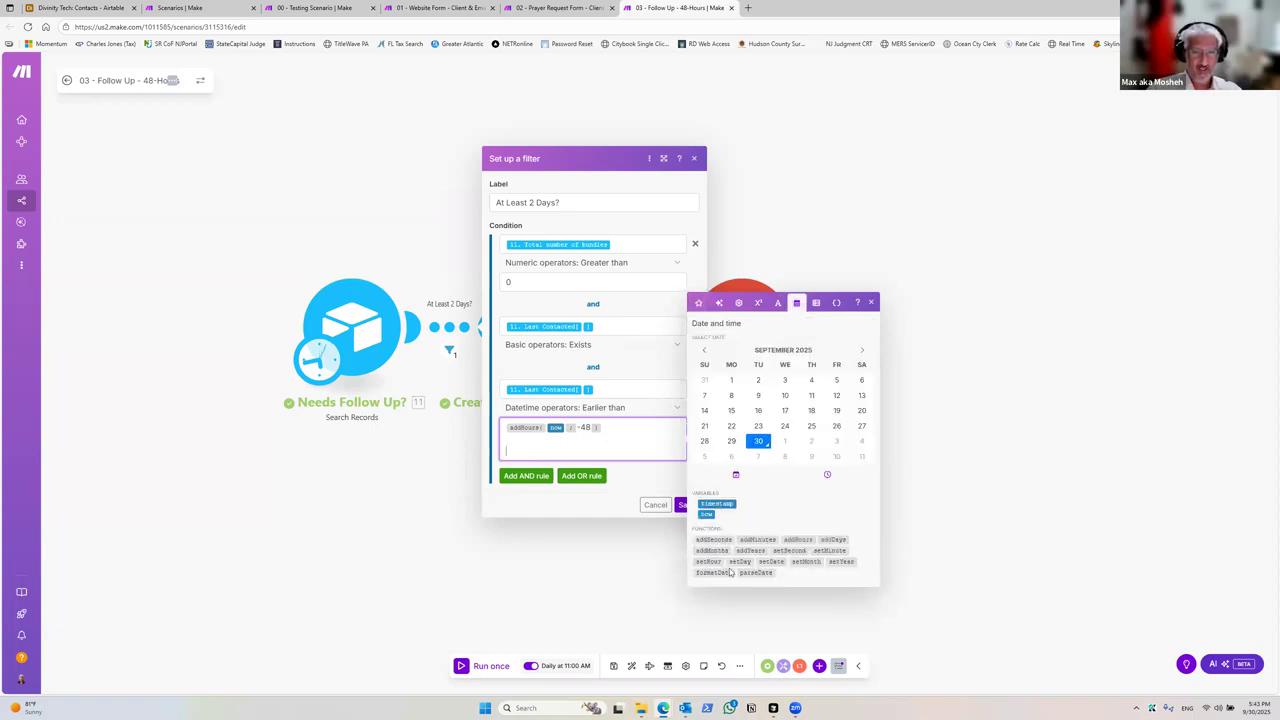
{"action": "left_click", "coordinate": [826, 540]}
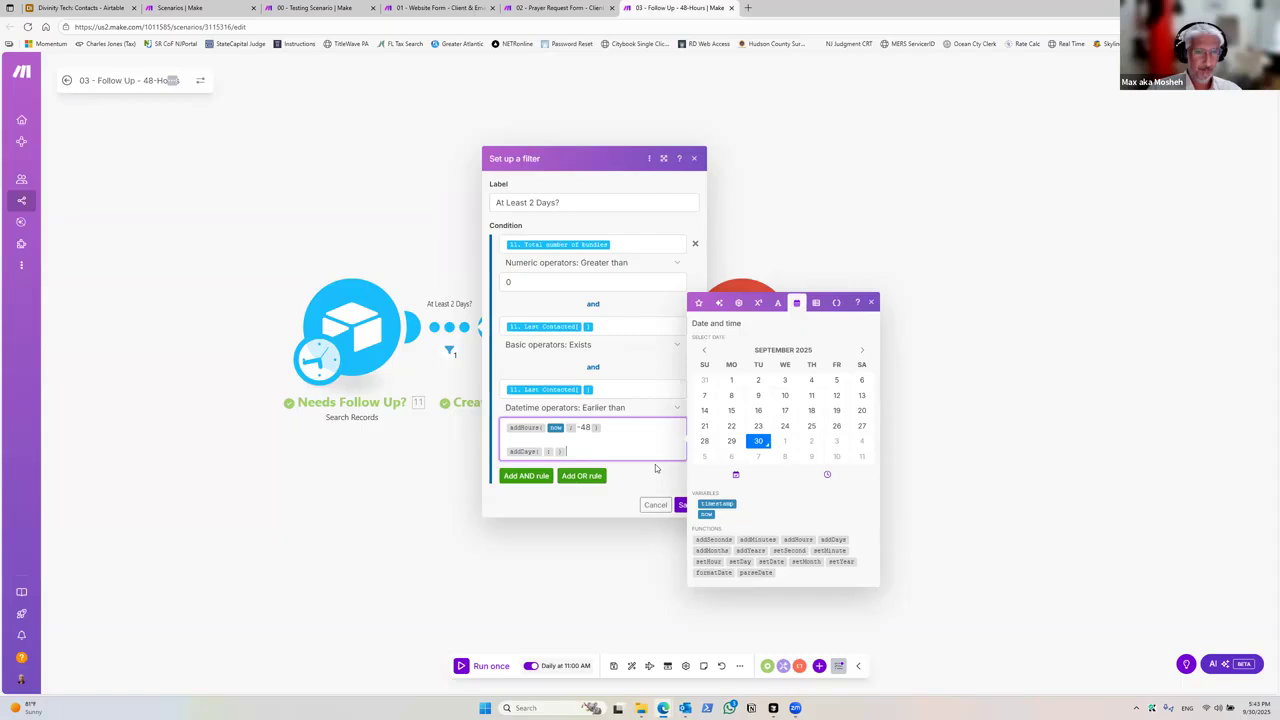
{"action": "left_click", "coordinate": [705, 512]}
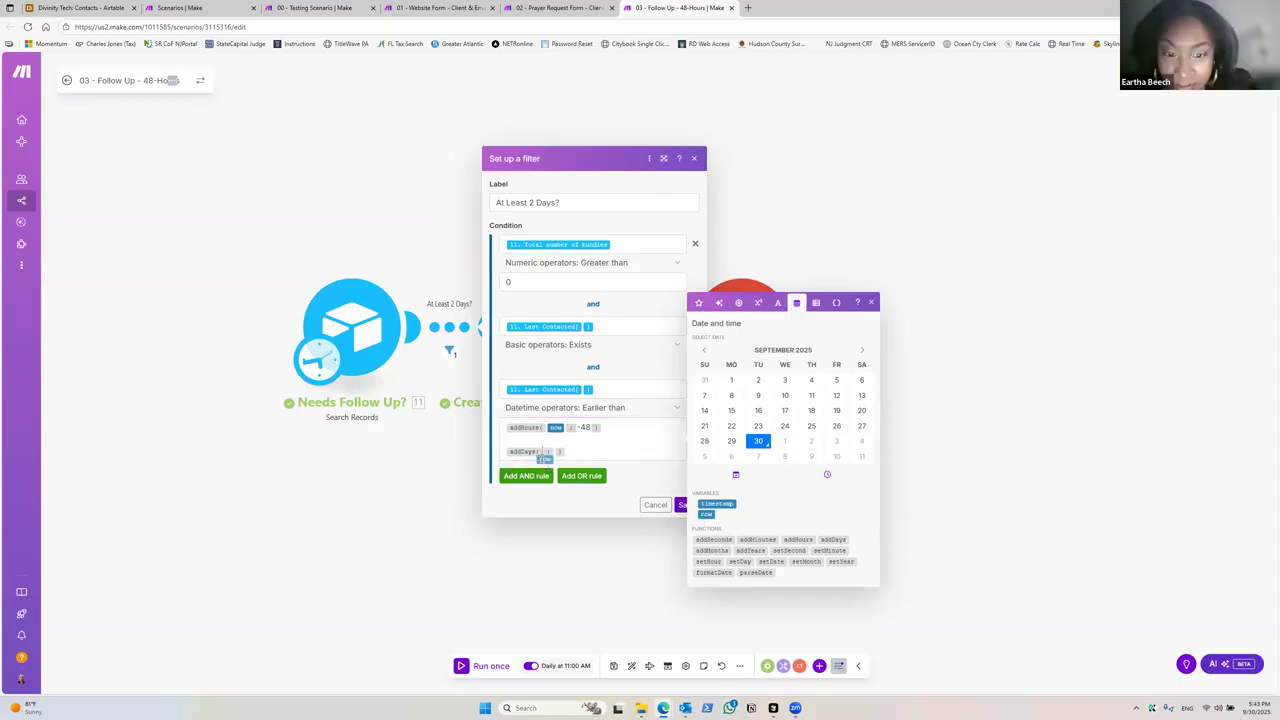
{"action": "mouse_move", "coordinate": [545, 459]}
{"action": "left_click", "coordinate": [607, 455]}
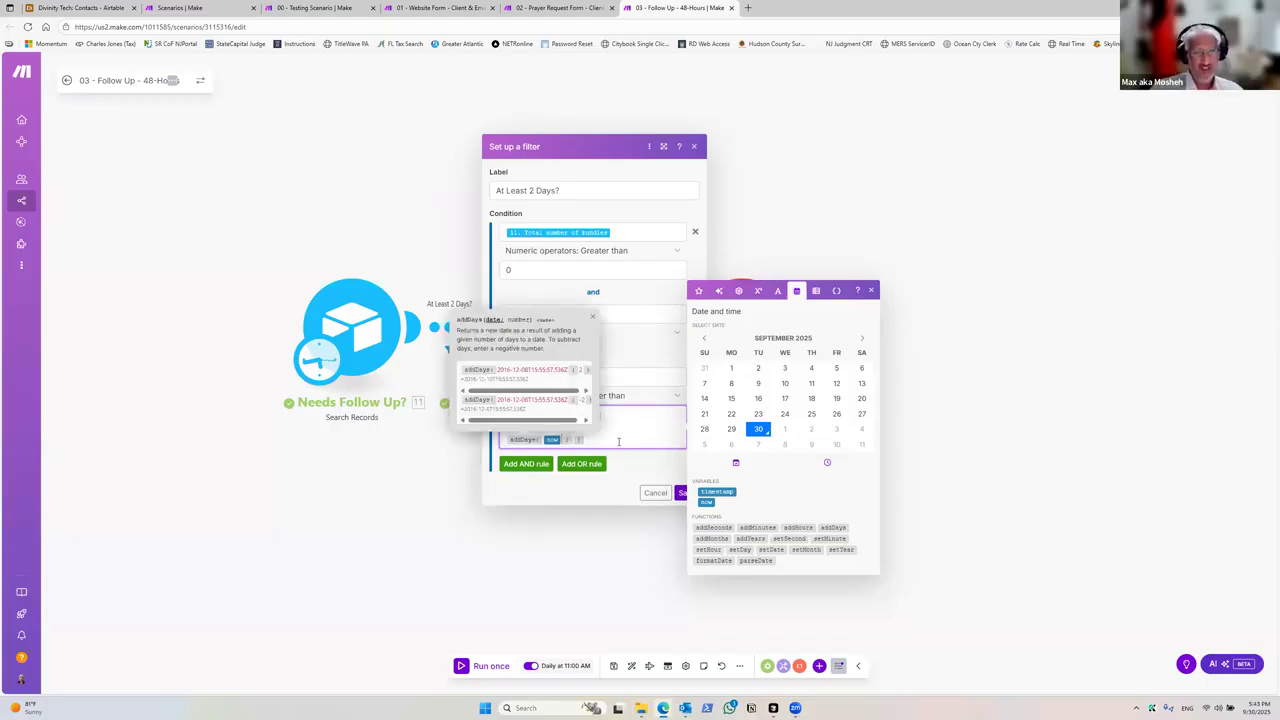
{"action": "left_click", "coordinate": [619, 442]}
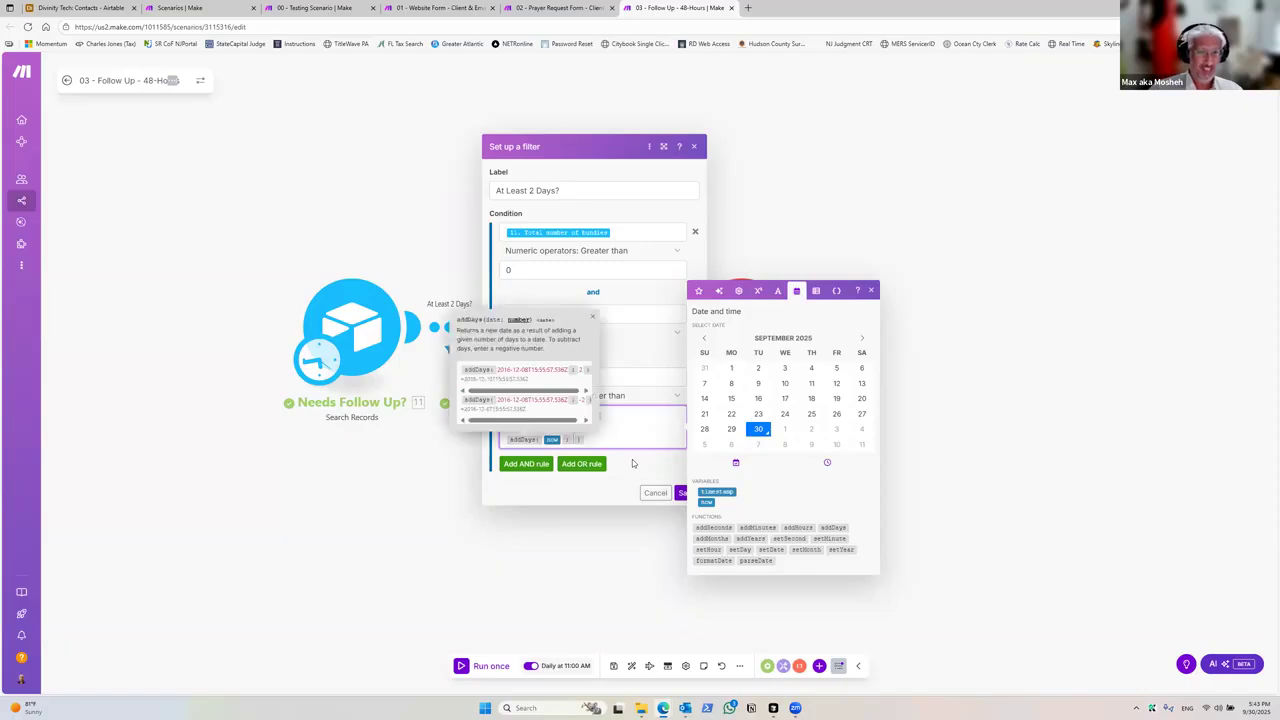
{"action": "type", "text": "-2"}
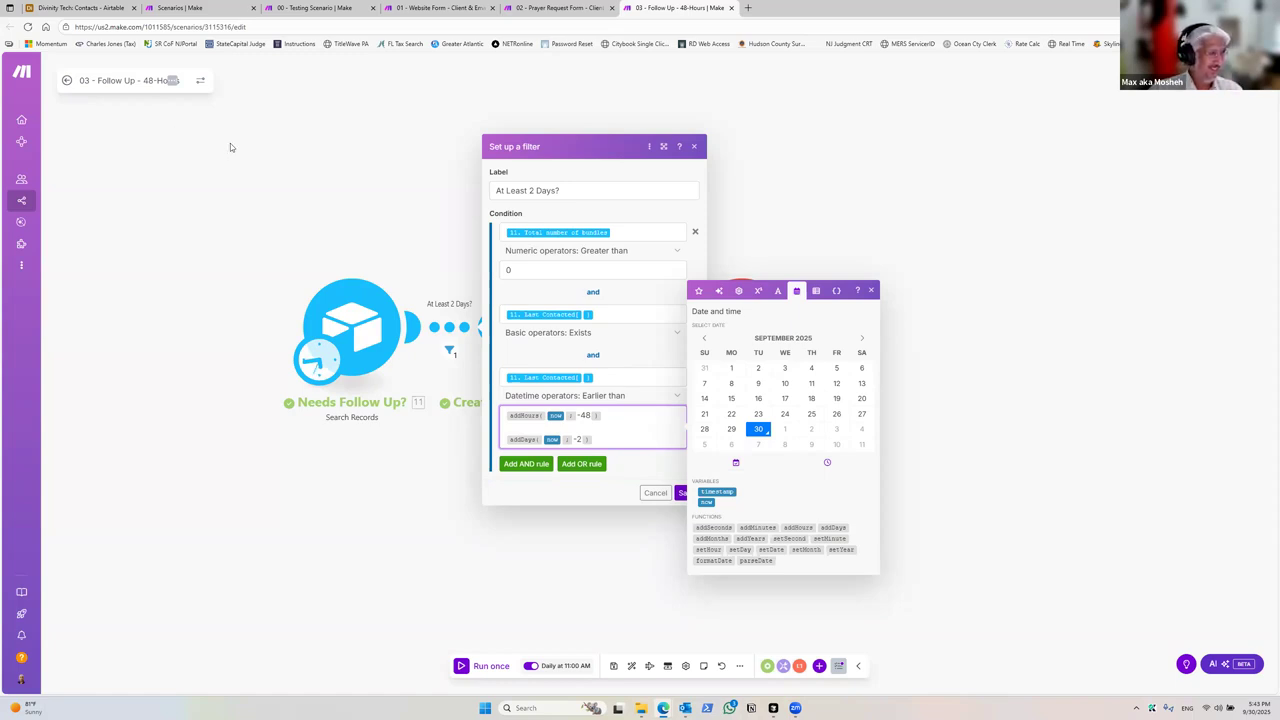
{"action": "key", "text": "BackSpace"}
{"action": "key", "text": "BackSpace"}
{"action": "key", "text": "BackSpace"}
{"action": "key", "text": "BackSpace"}
{"action": "key", "text": "BackSpace"}
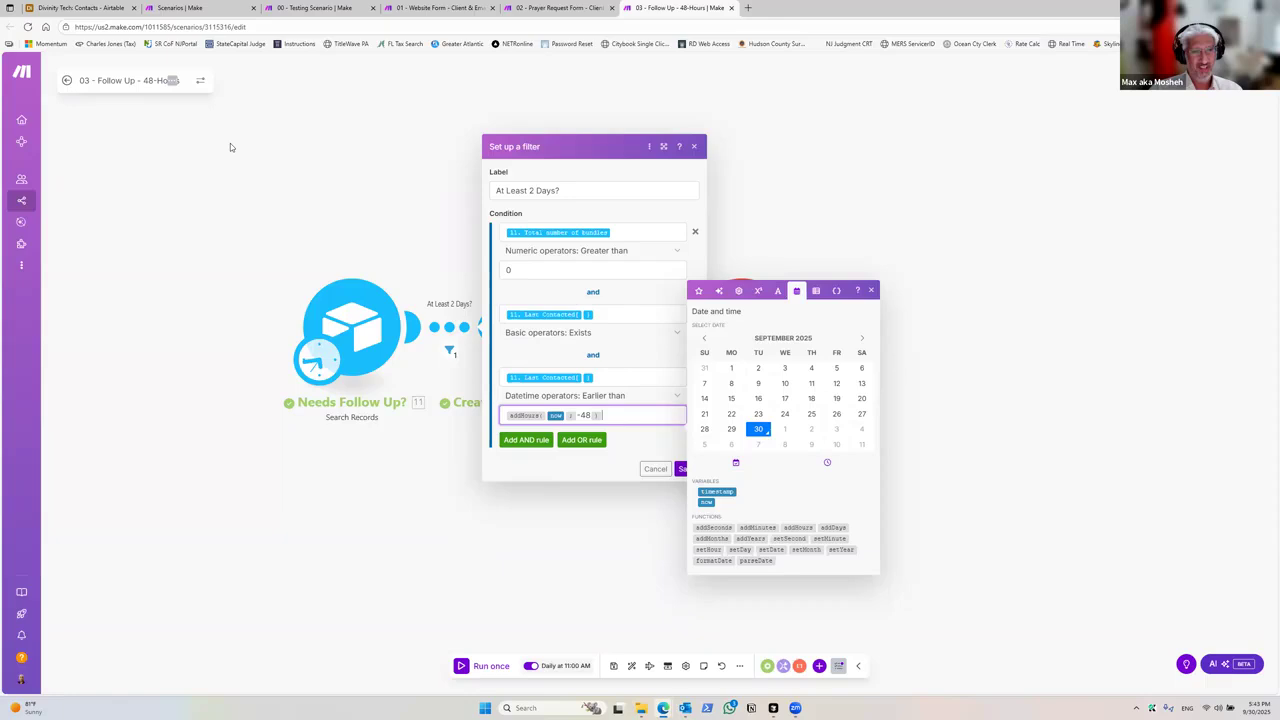
{"action": "left_click", "coordinate": [683, 469]}
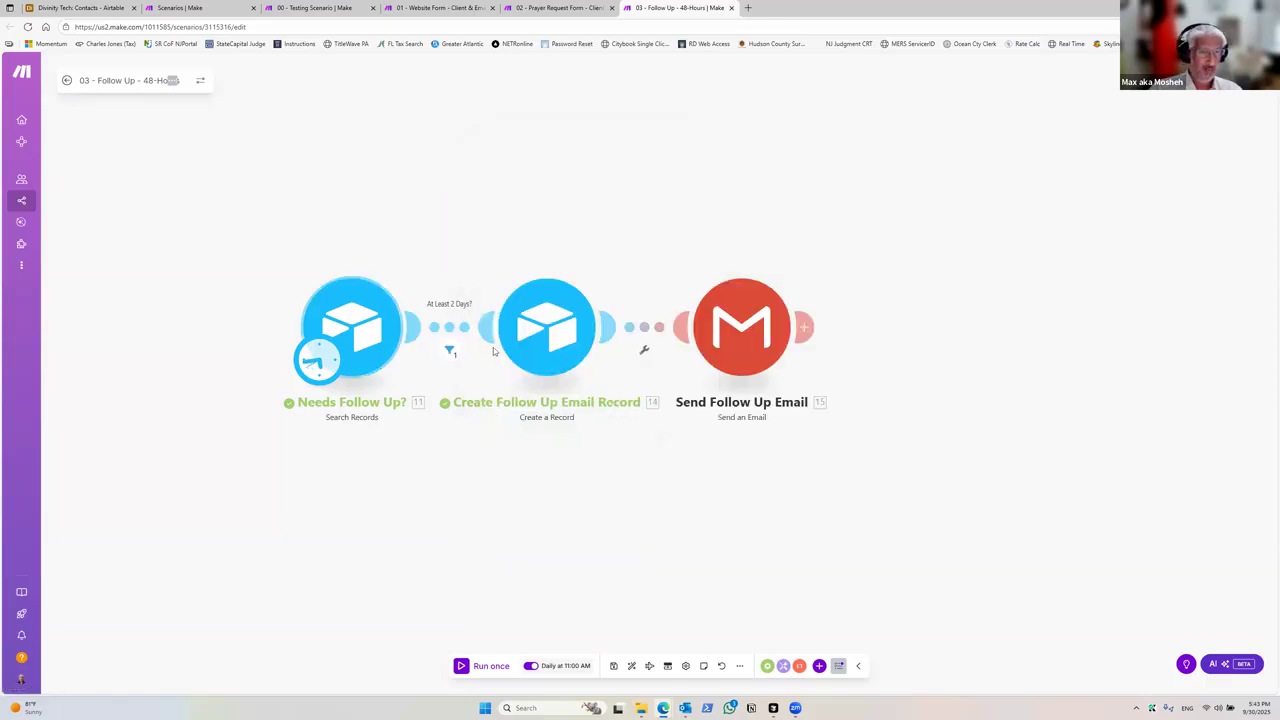
Step: Check the Created Time values of the records in the Airtable Emails table
{"action": "left_click_drag", "start_coordinate": [560, 502], "coordinate": [466, 481]}
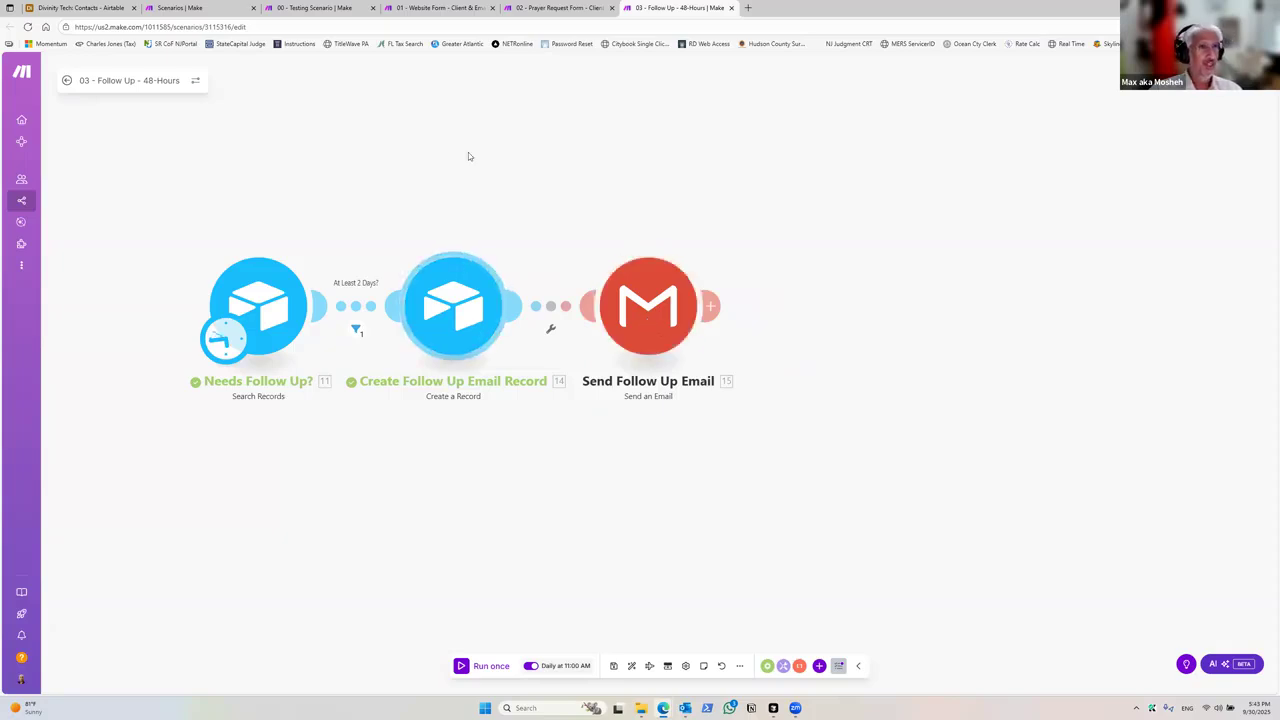
{"action": "left_click", "coordinate": [100, 7]}
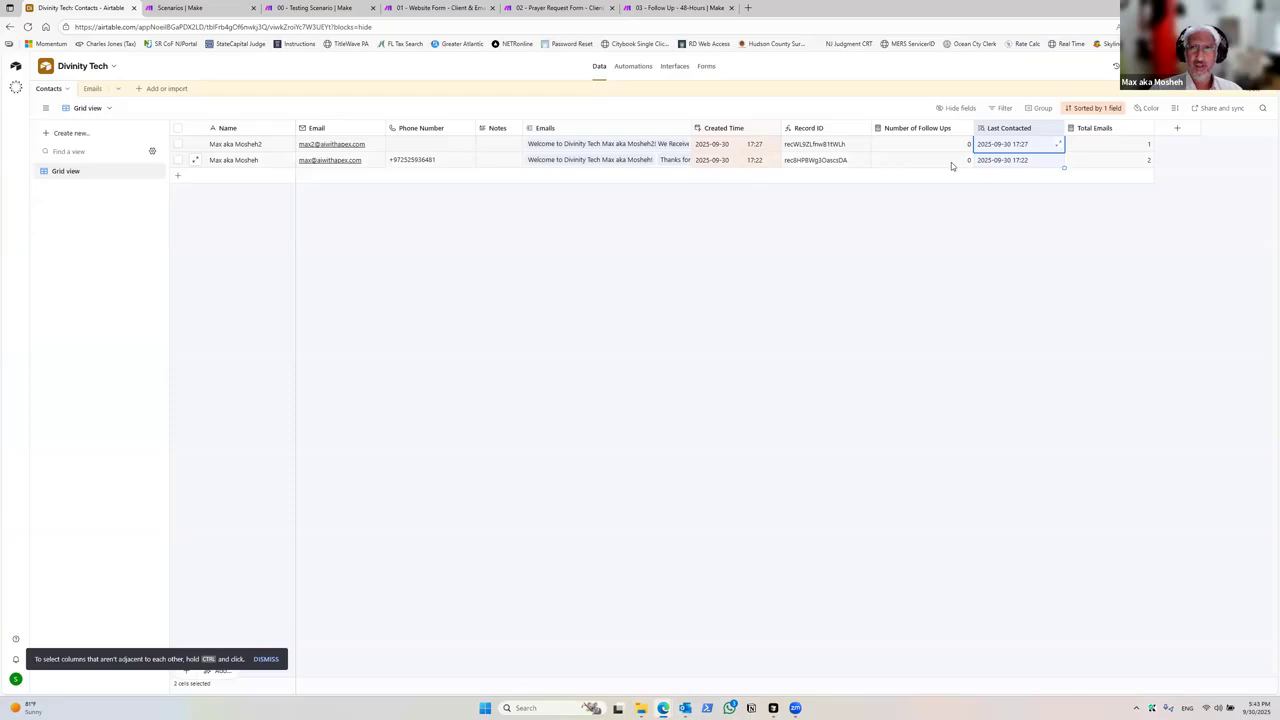
{"action": "left_click", "coordinate": [90, 89]}
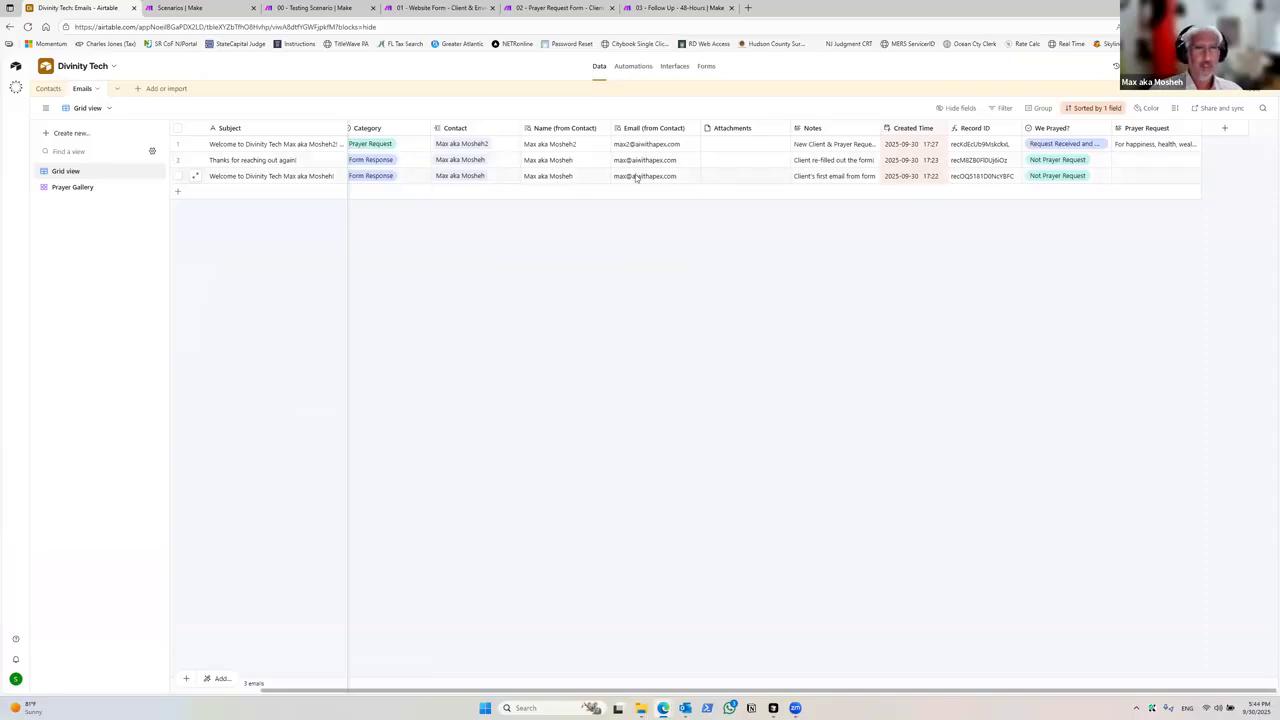
{"action": "right_click", "coordinate": [926, 158]}
{"action": "key", "text": "Escape"}
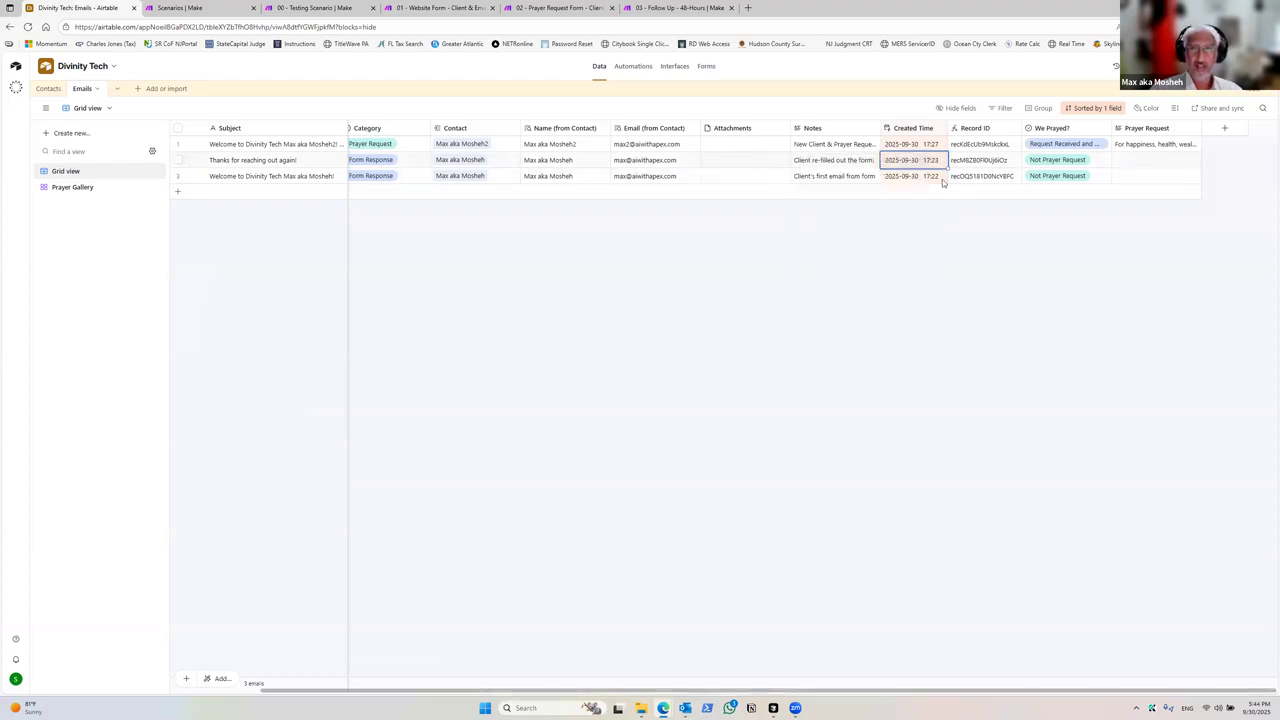
{"action": "left_click", "coordinate": [933, 161]}
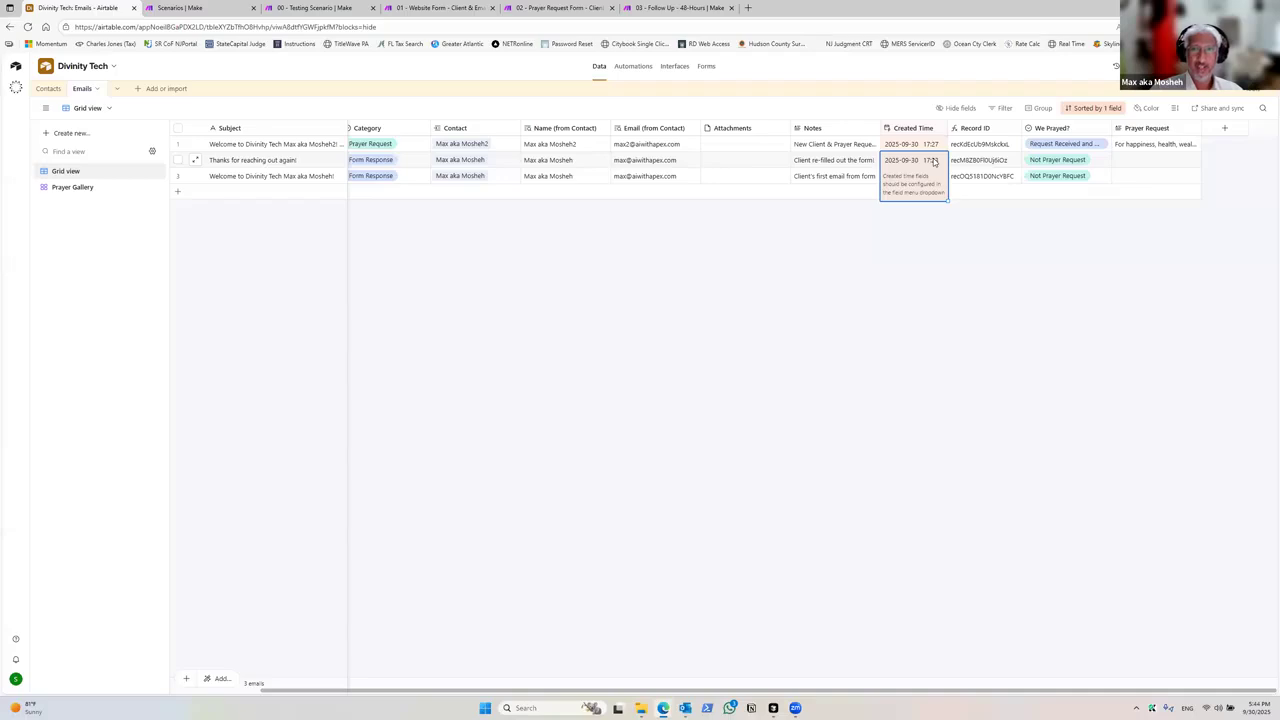
{"action": "right_click", "coordinate": [933, 161]}
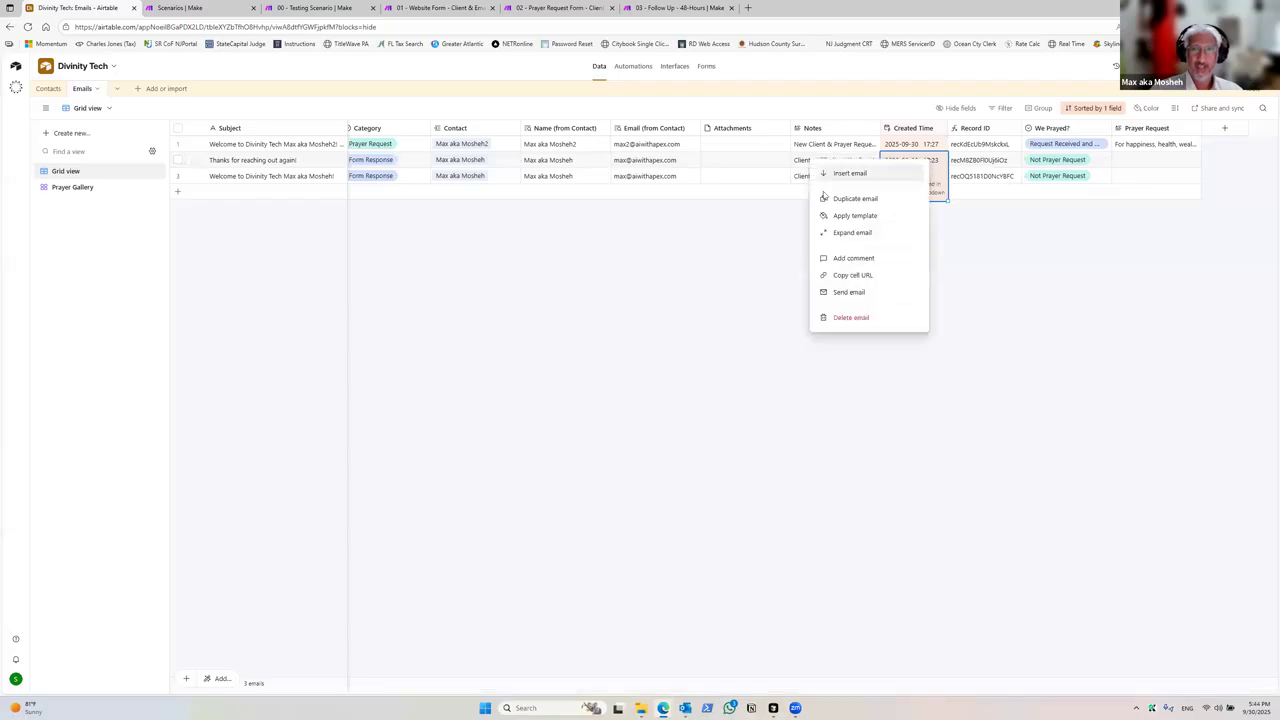
{"action": "left_click", "coordinate": [680, 269]}
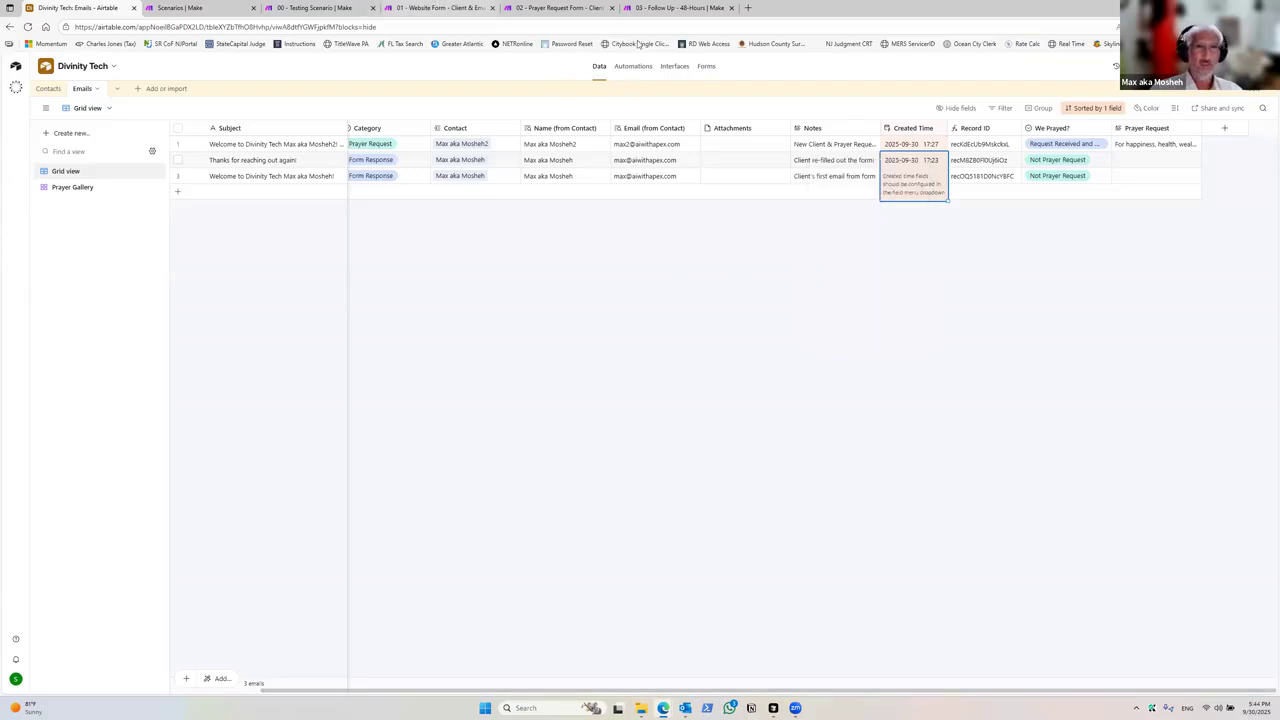
Step: Change the At Least 2 Days? filter's Earlier than value to addMinutes(now; -1), removing the addHours line
{"action": "left_click", "coordinate": [678, 8]}
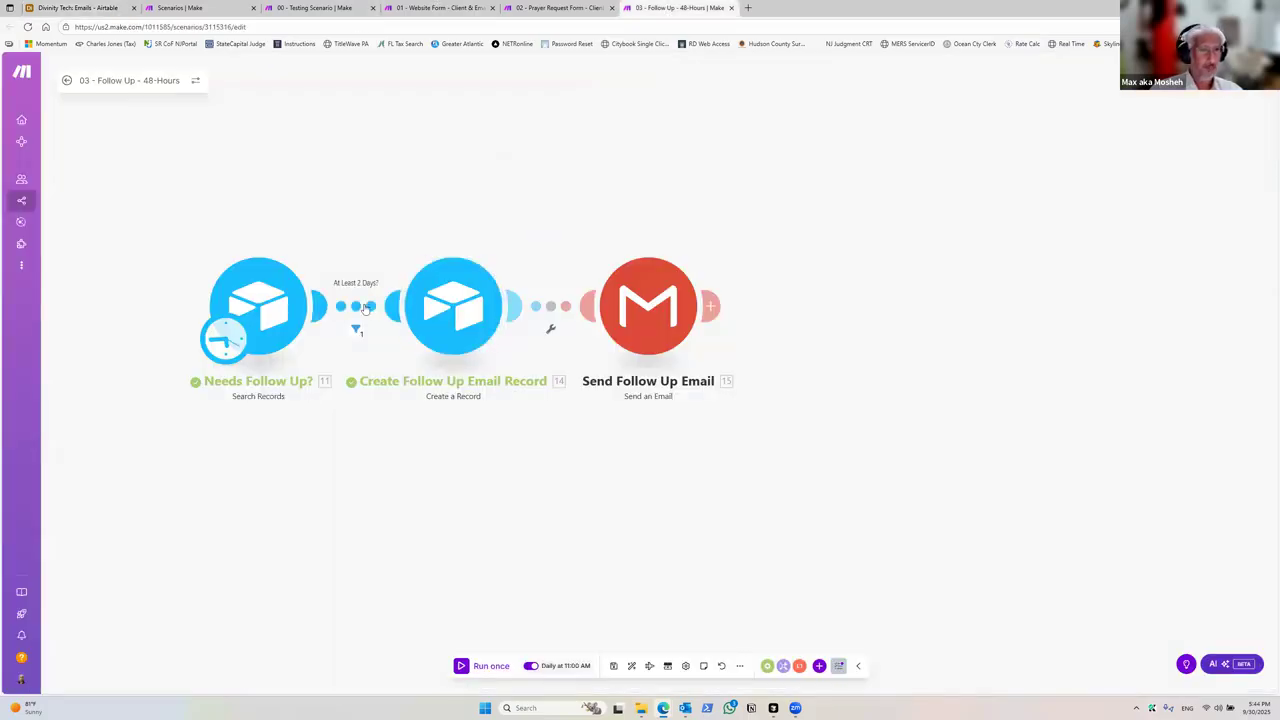
{"action": "left_click", "coordinate": [356, 329]}
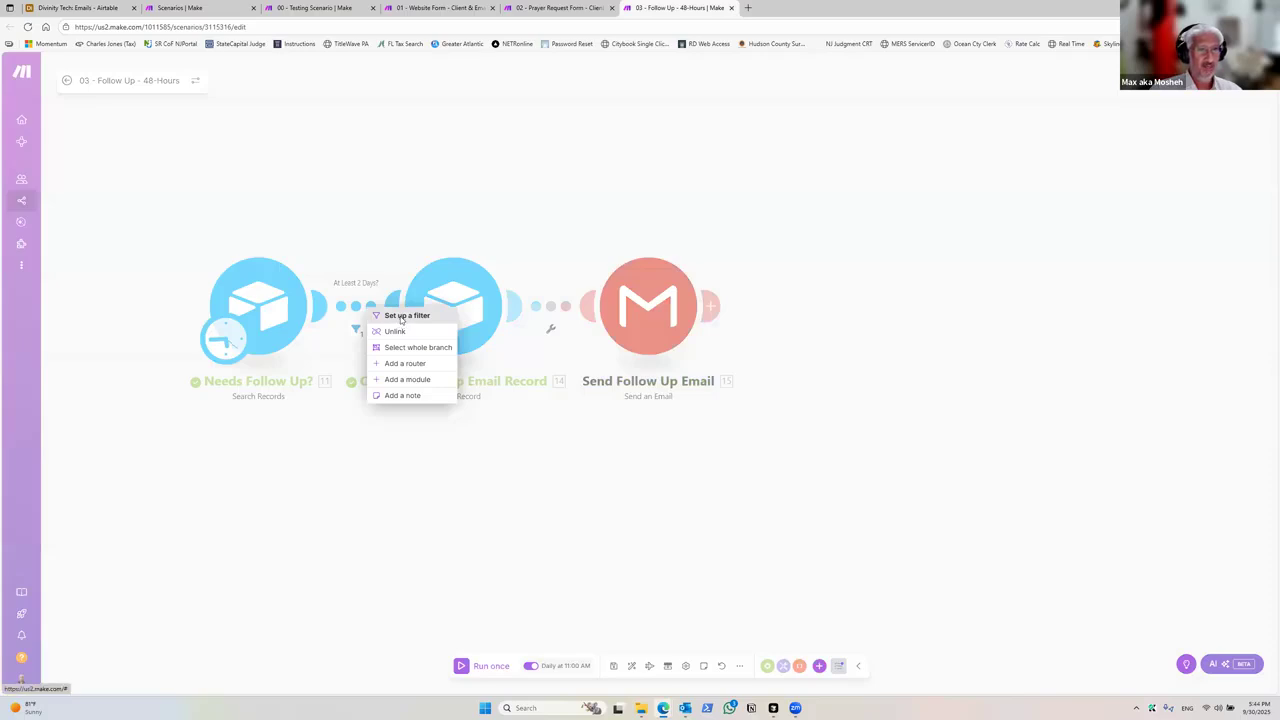
{"action": "left_click", "coordinate": [401, 318]}
{"action": "left_click", "coordinate": [530, 405]}
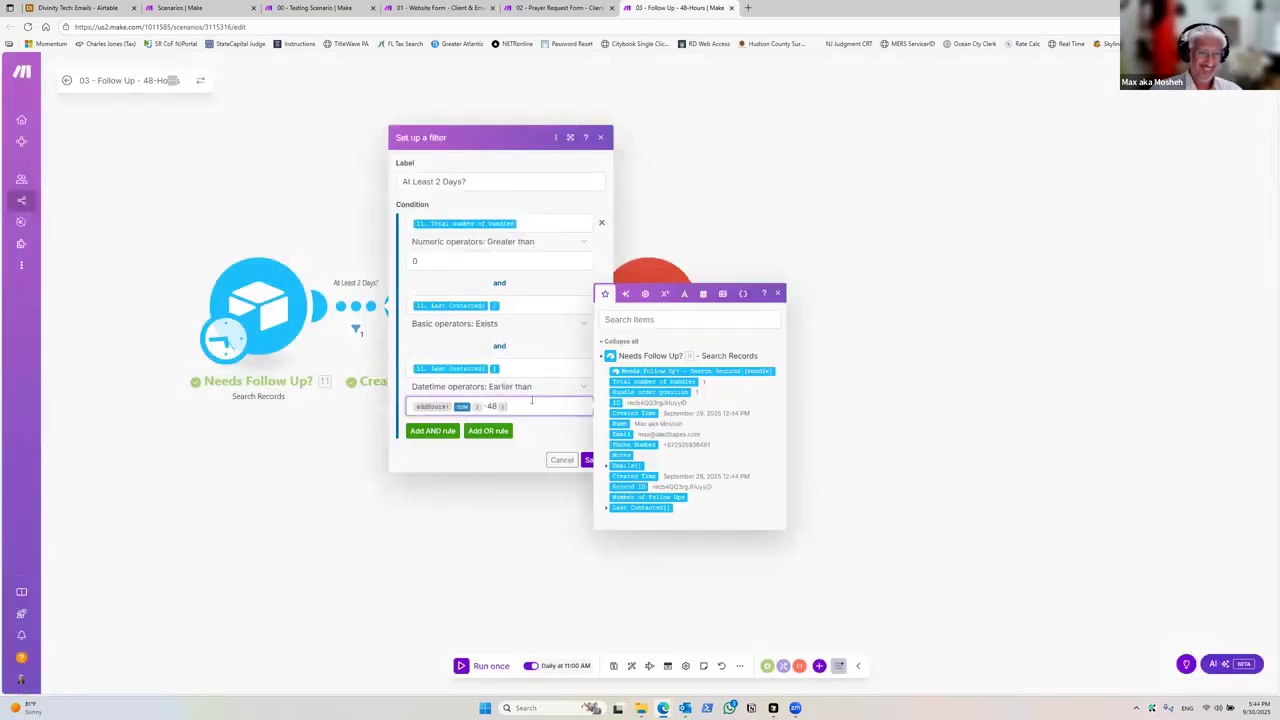
{"action": "left_click", "coordinate": [703, 294]}
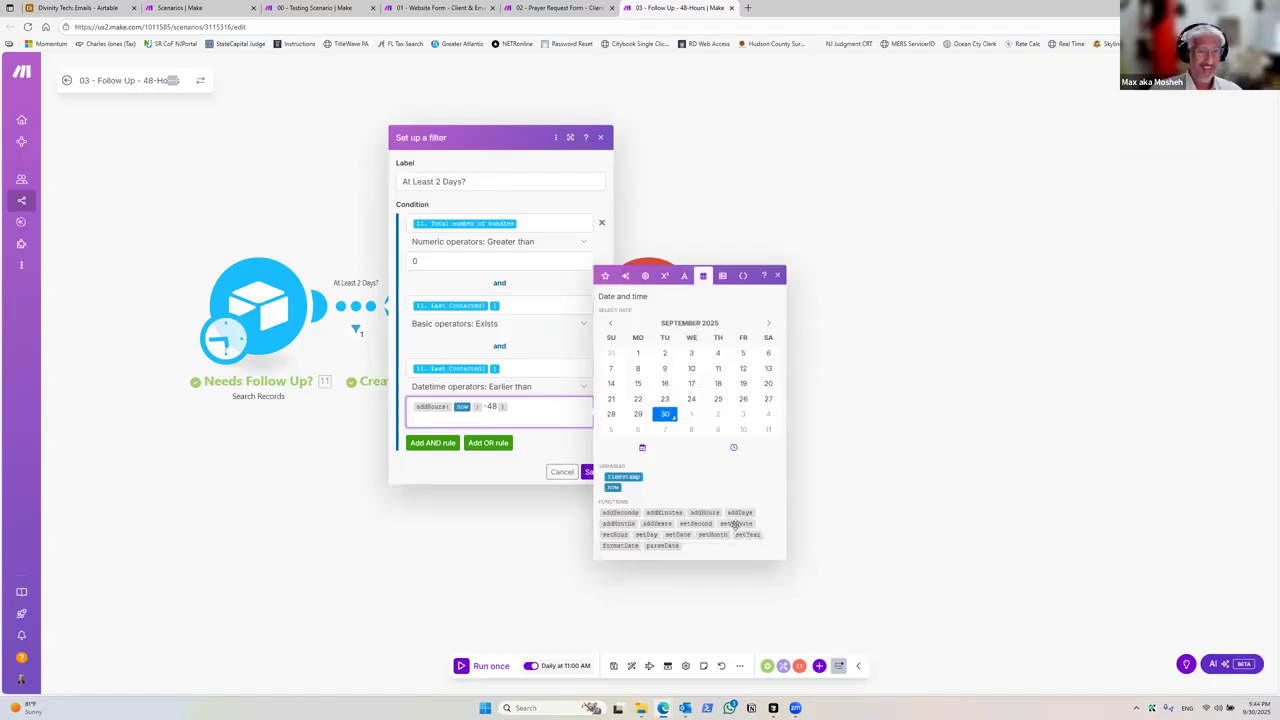
{"action": "left_click", "coordinate": [664, 512]}
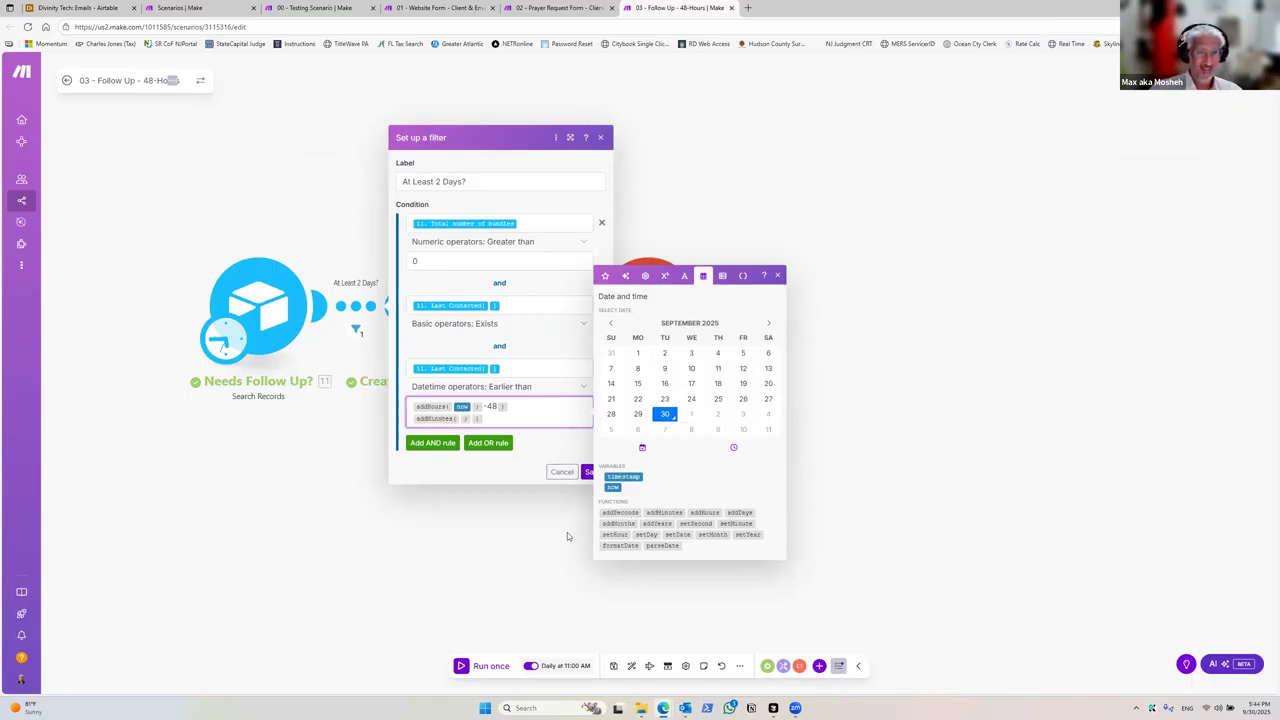
{"action": "left_click_drag", "start_coordinate": [614, 487], "coordinate": [469, 417]}
{"action": "left_click_drag", "start_coordinate": [614, 487], "coordinate": [468, 418]}
{"action": "left_click", "coordinate": [500, 411]}
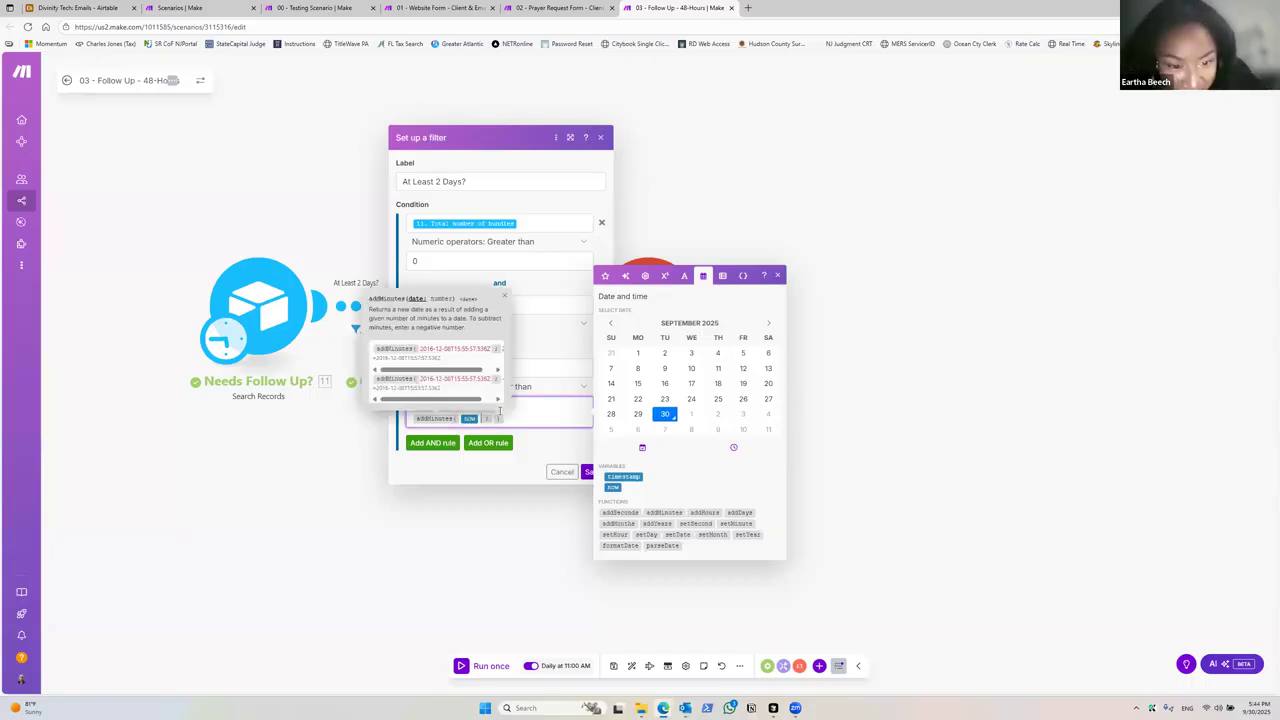
{"action": "key", "text": "Right"}
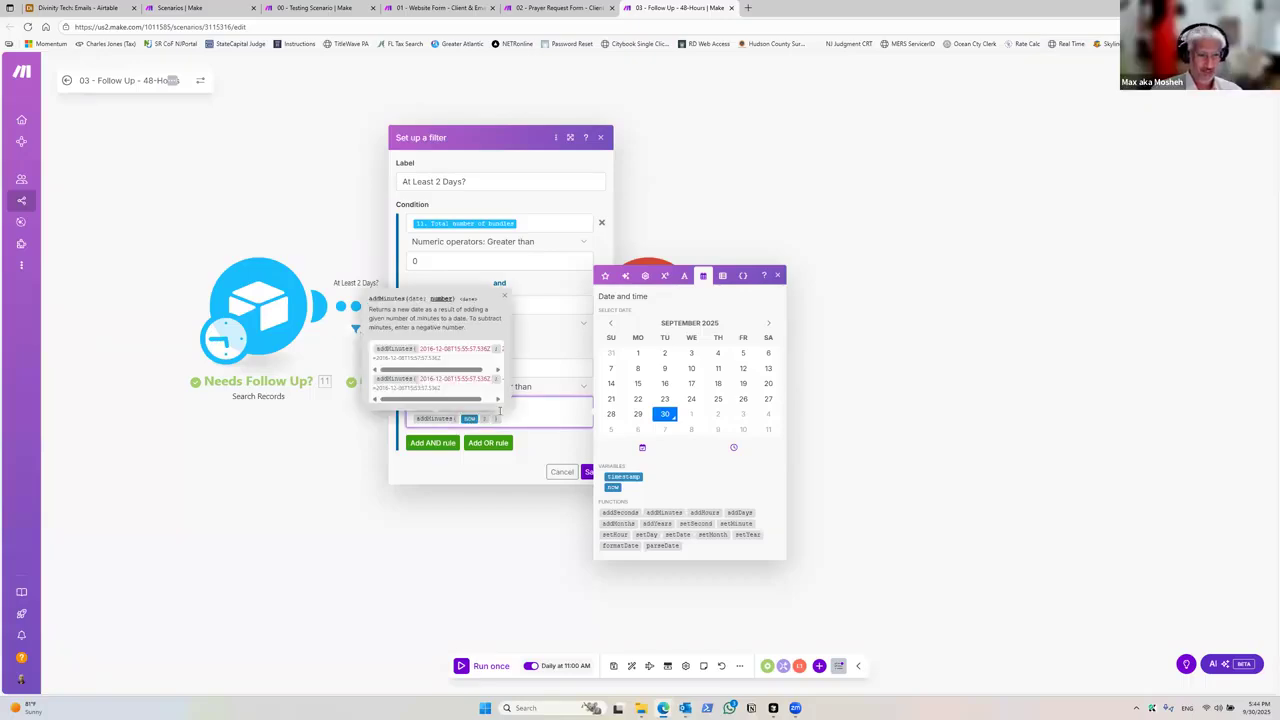
{"action": "type", "text": "-1"}
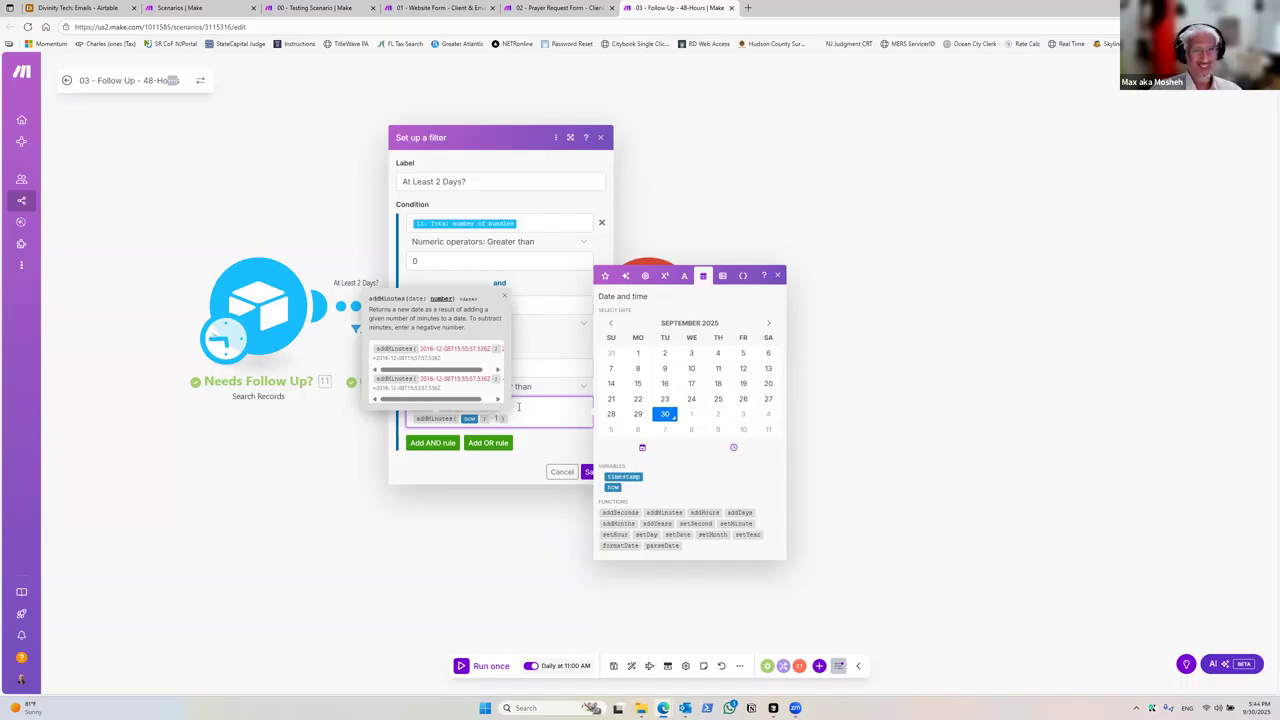
{"action": "left_click", "coordinate": [518, 407]}
{"action": "key", "text": "shift+Home"}
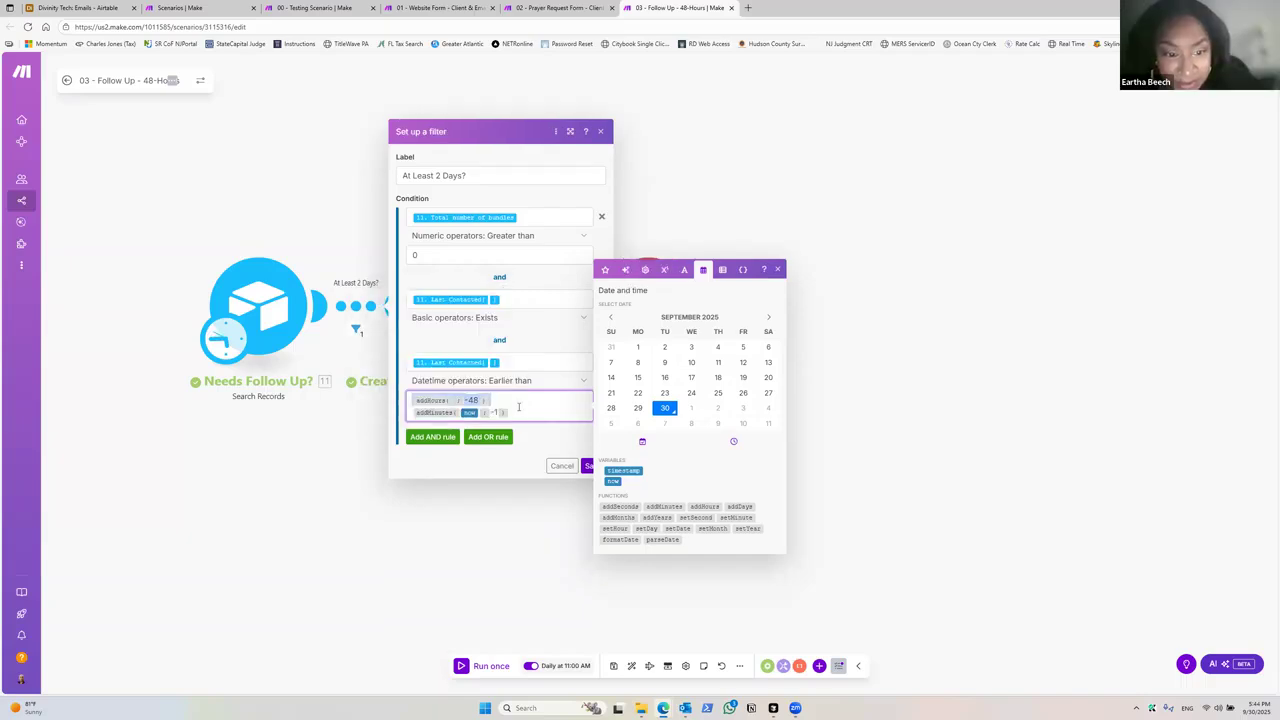
{"action": "key", "text": "BackSpace"}
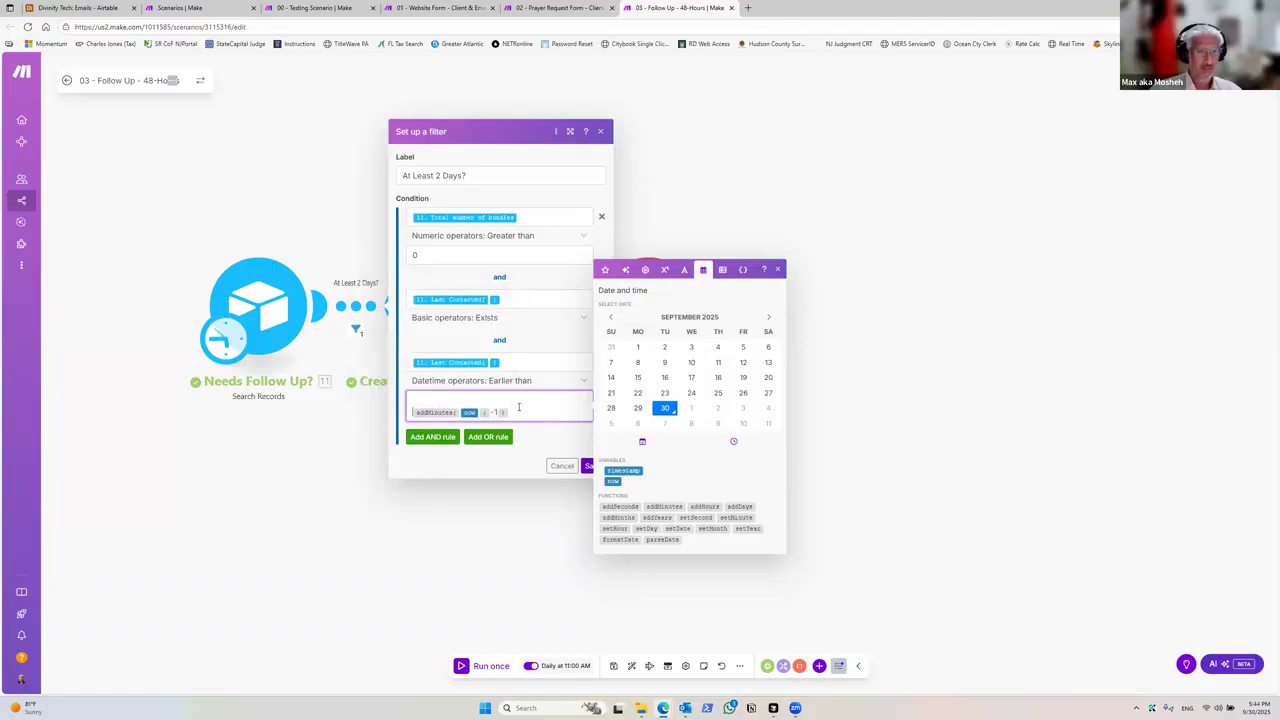
{"action": "key", "text": "Delete"}
{"action": "left_click", "coordinate": [390, 481]}
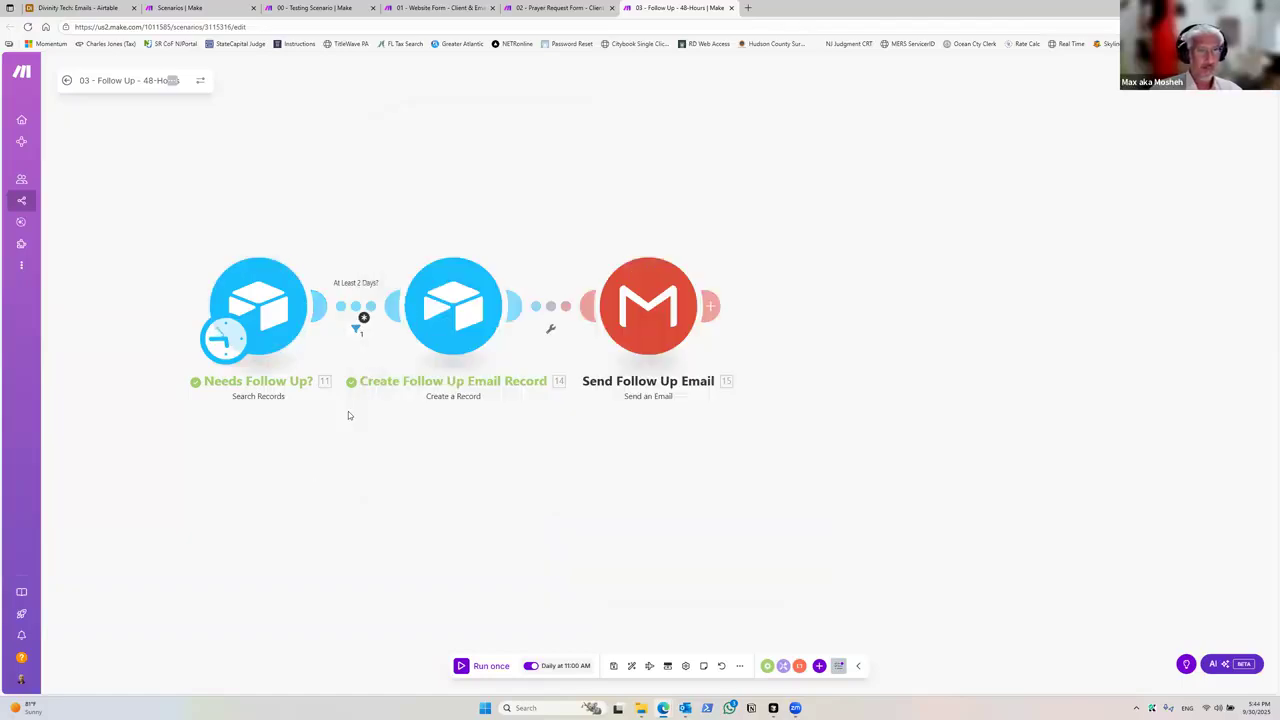
Step: Add a note containing {{addHours(; -48)}} to the Needs Follow Up? module
{"action": "right_click", "coordinate": [281, 300]}
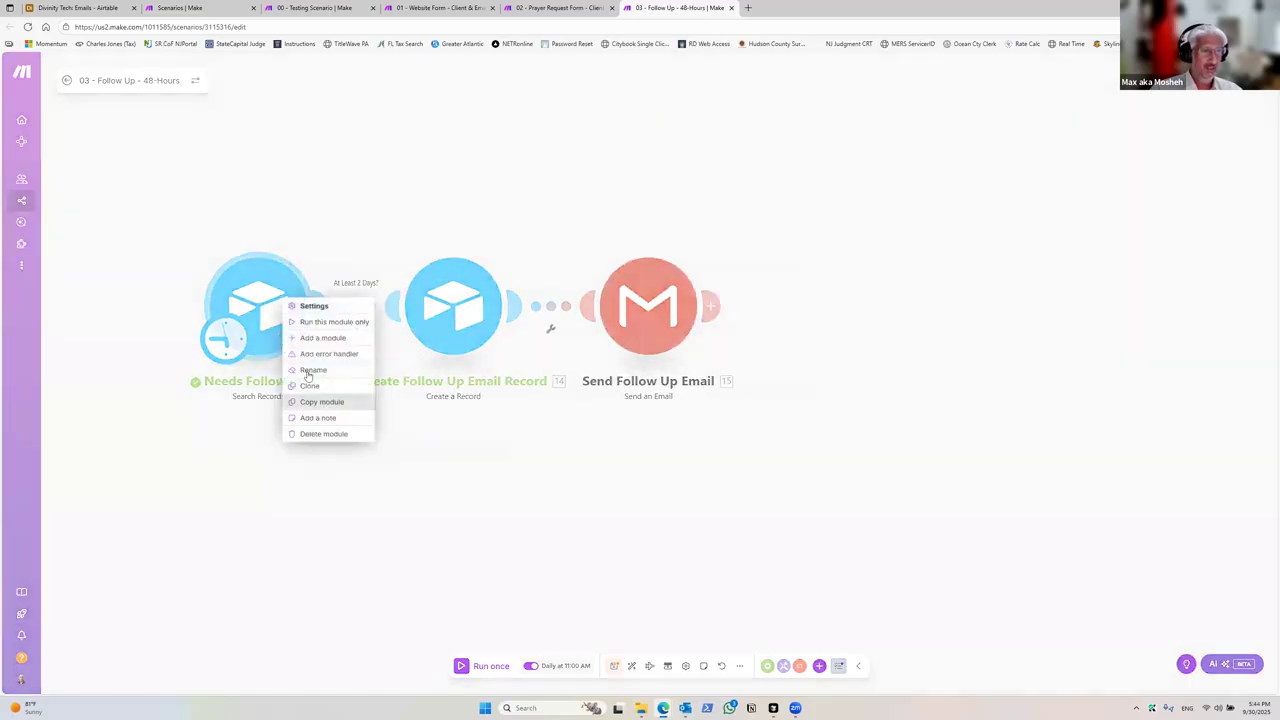
{"action": "left_click", "coordinate": [316, 417]}
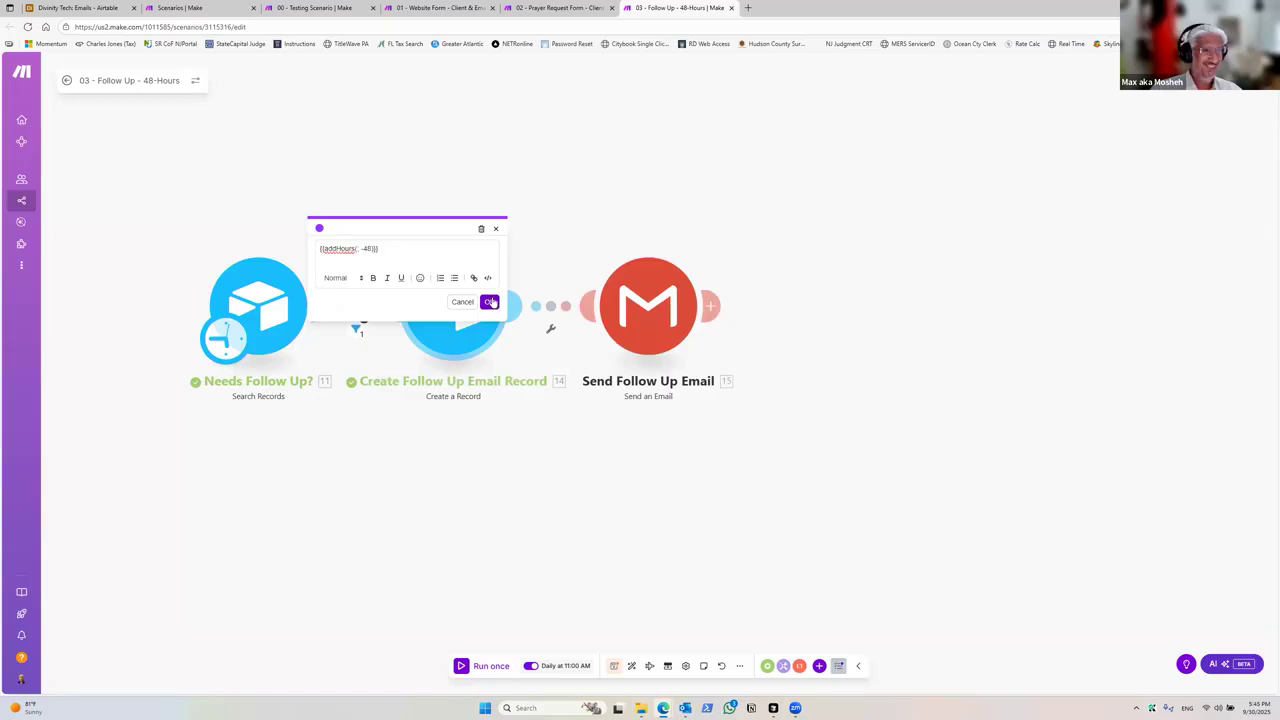
{"action": "left_click", "coordinate": [489, 302]}
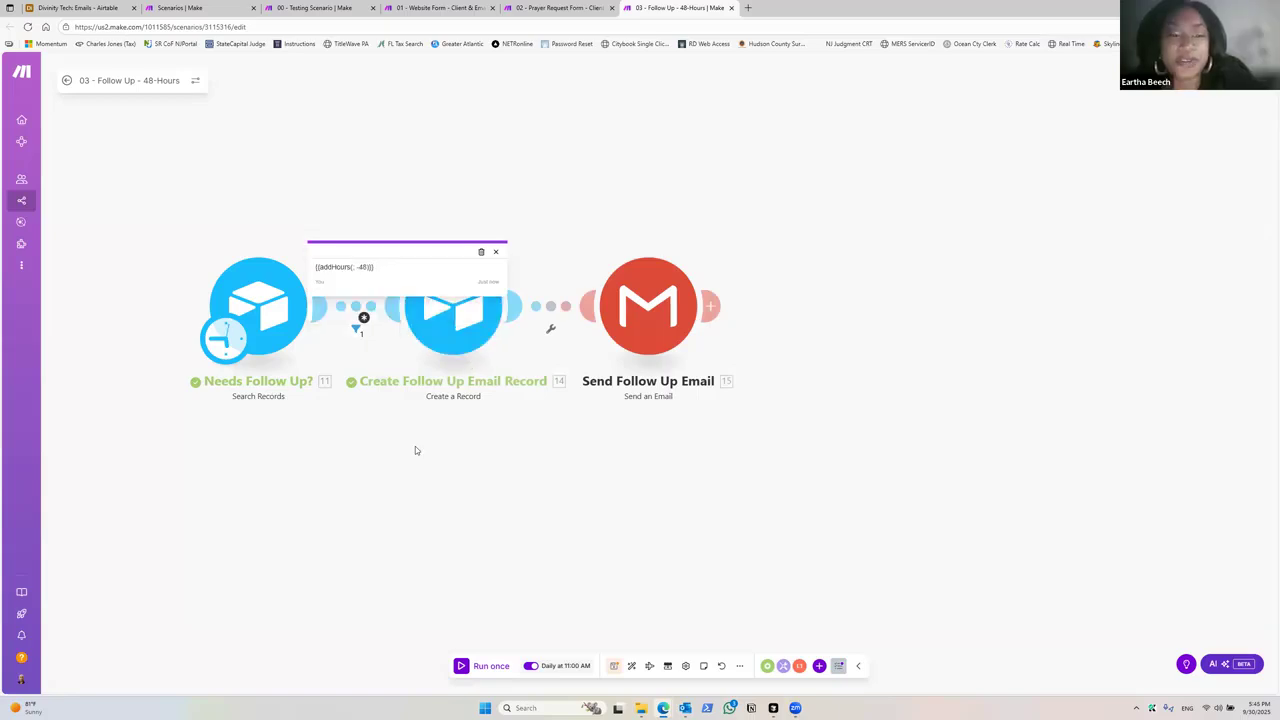
Step: Reopen the At Least 2 Days? filter settings and save the filter
{"action": "left_click", "coordinate": [360, 326]}
{"action": "left_click", "coordinate": [367, 316]}
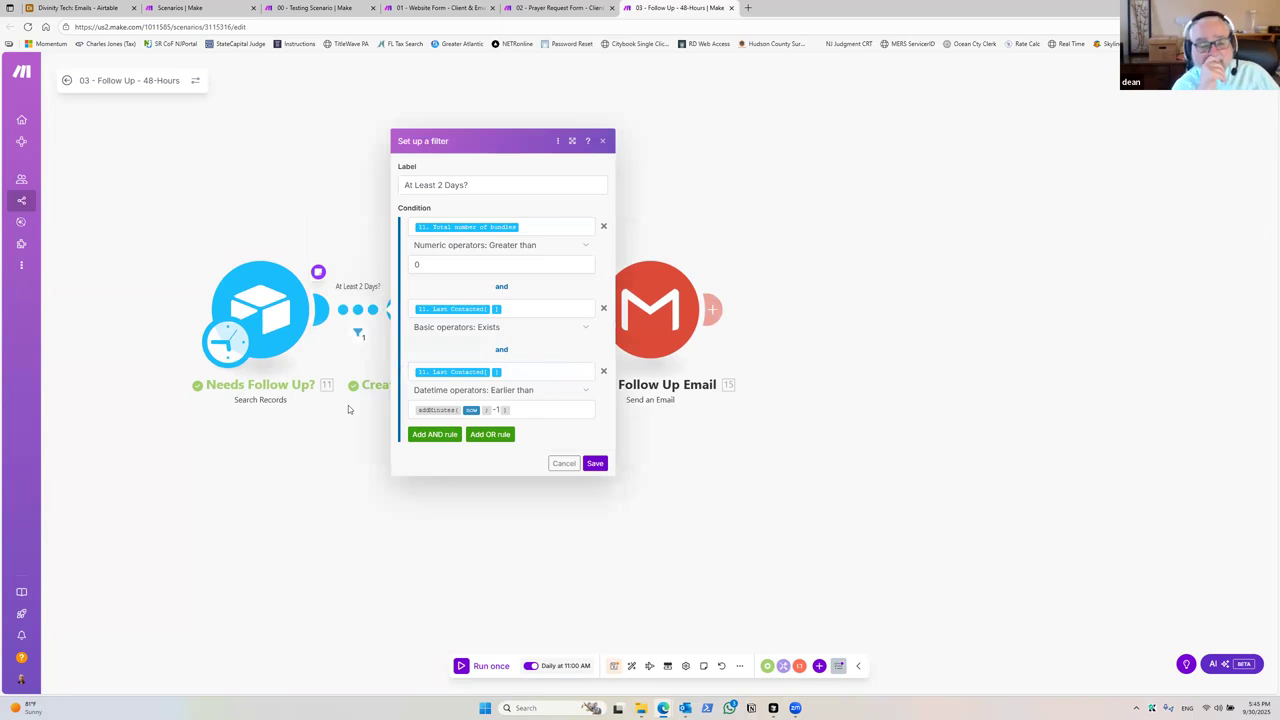
{"action": "left_click", "coordinate": [359, 319]}
{"action": "left_click", "coordinate": [363, 318]}
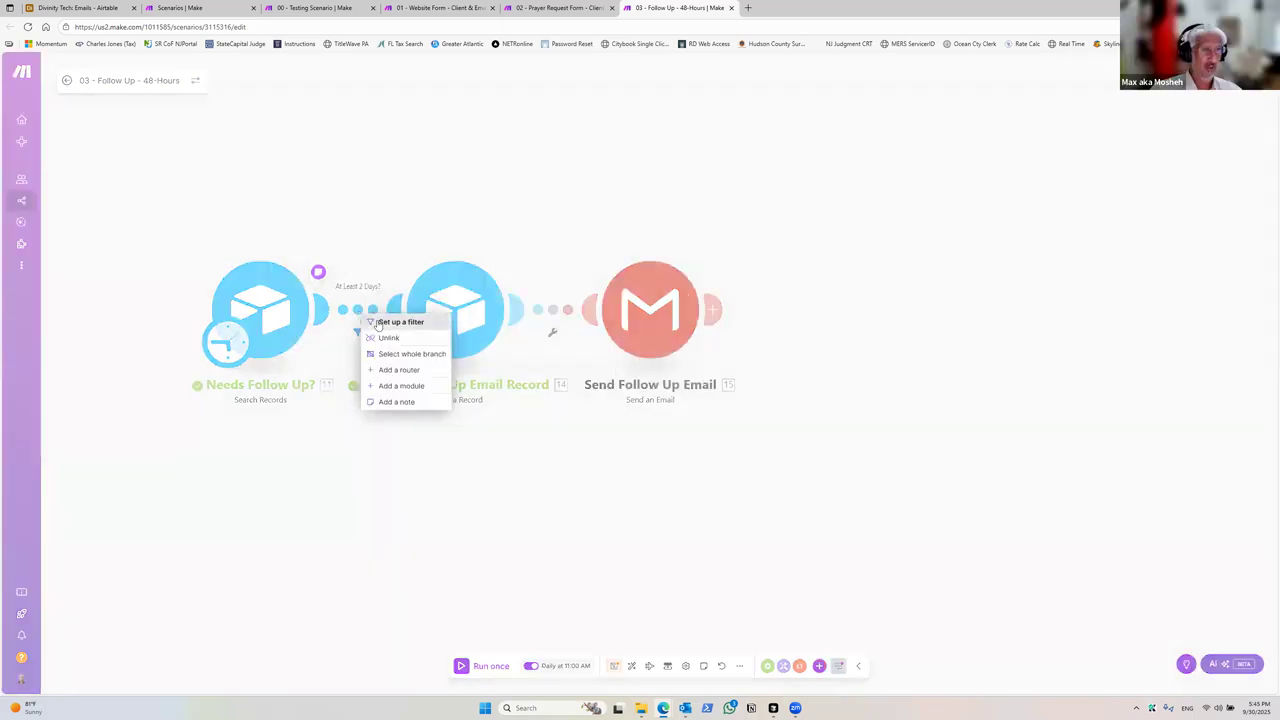
{"action": "left_click", "coordinate": [378, 322]}
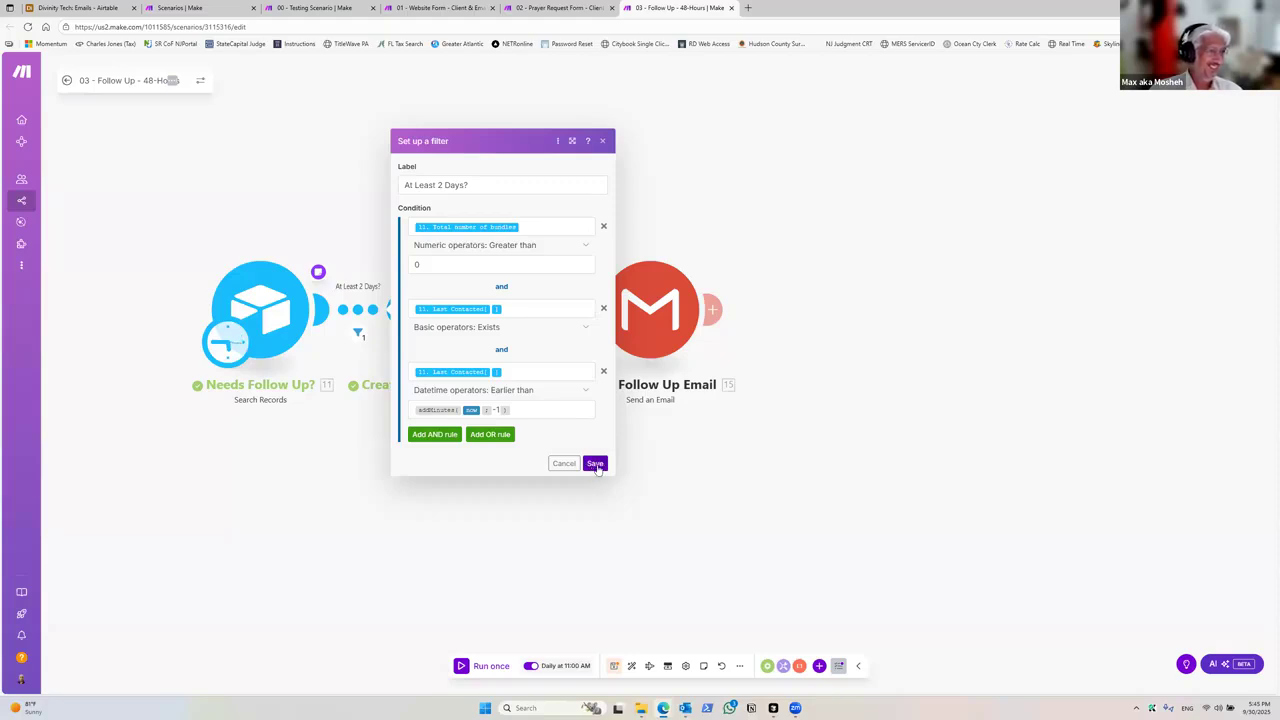
{"action": "left_click", "coordinate": [596, 464]}
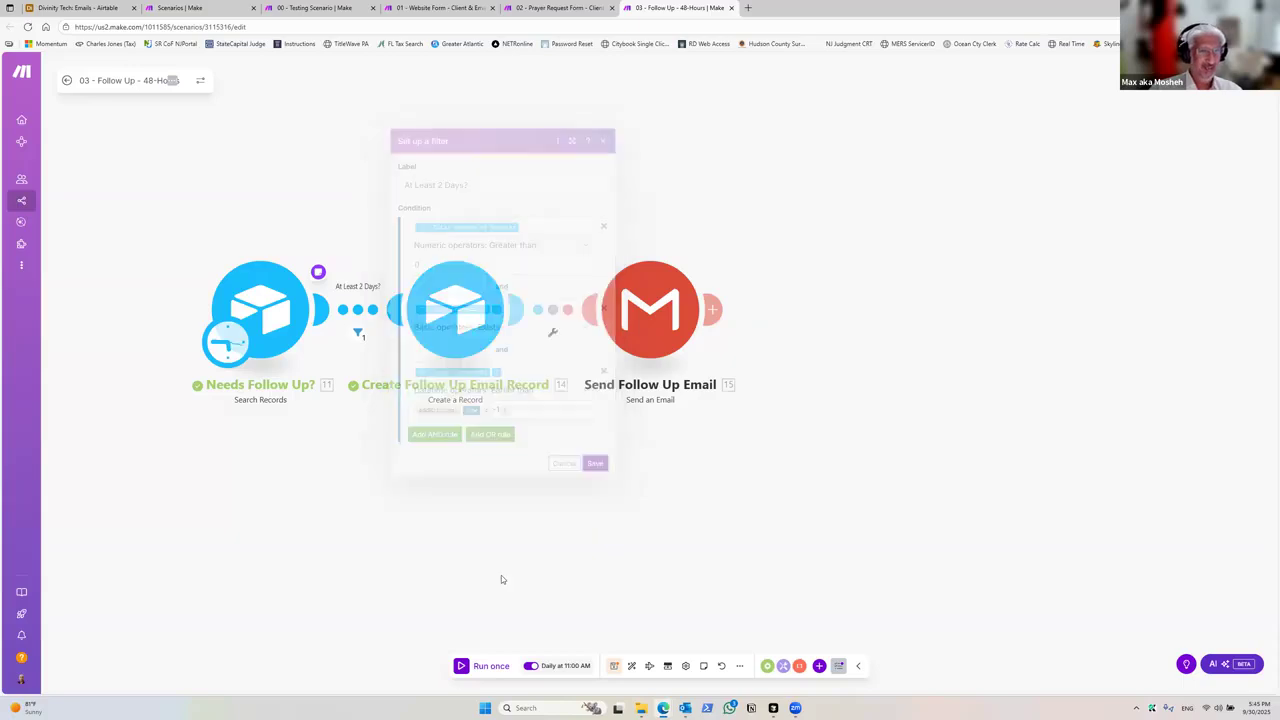
Step: Save the scenario and run it once
{"action": "left_click", "coordinate": [615, 667]}
{"action": "left_click", "coordinate": [616, 671]}
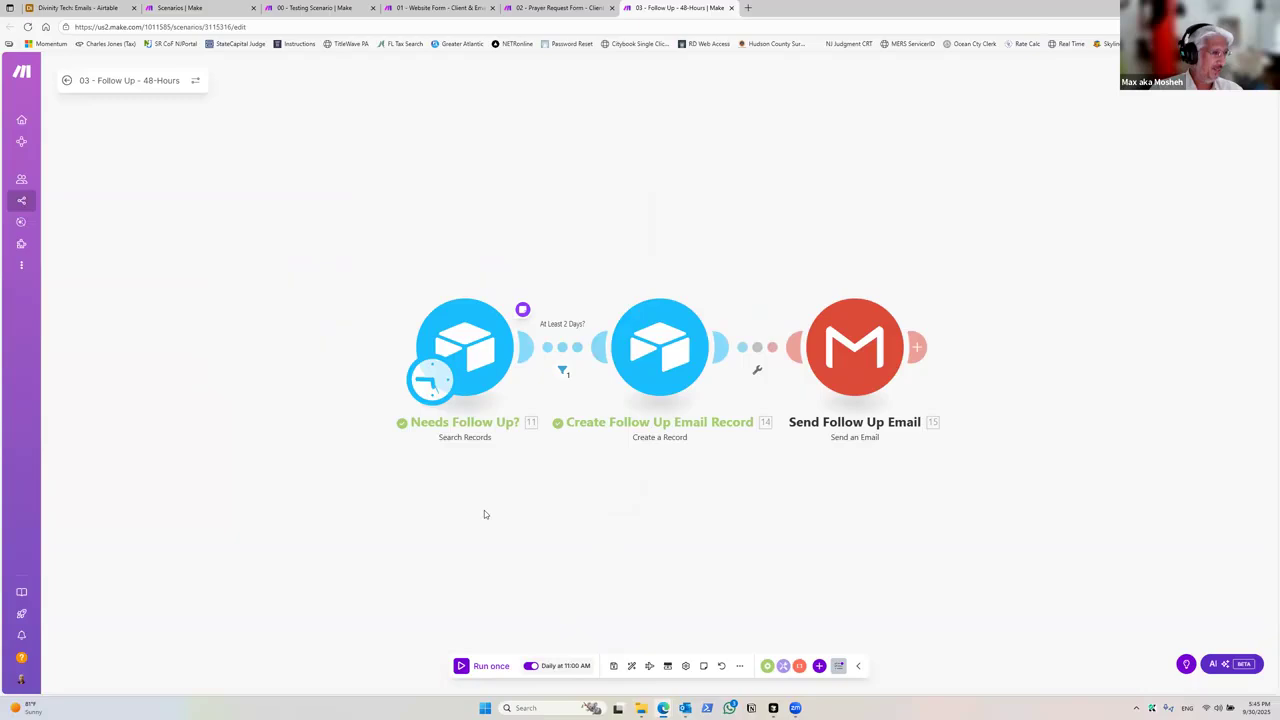
{"action": "left_click", "coordinate": [465, 668]}
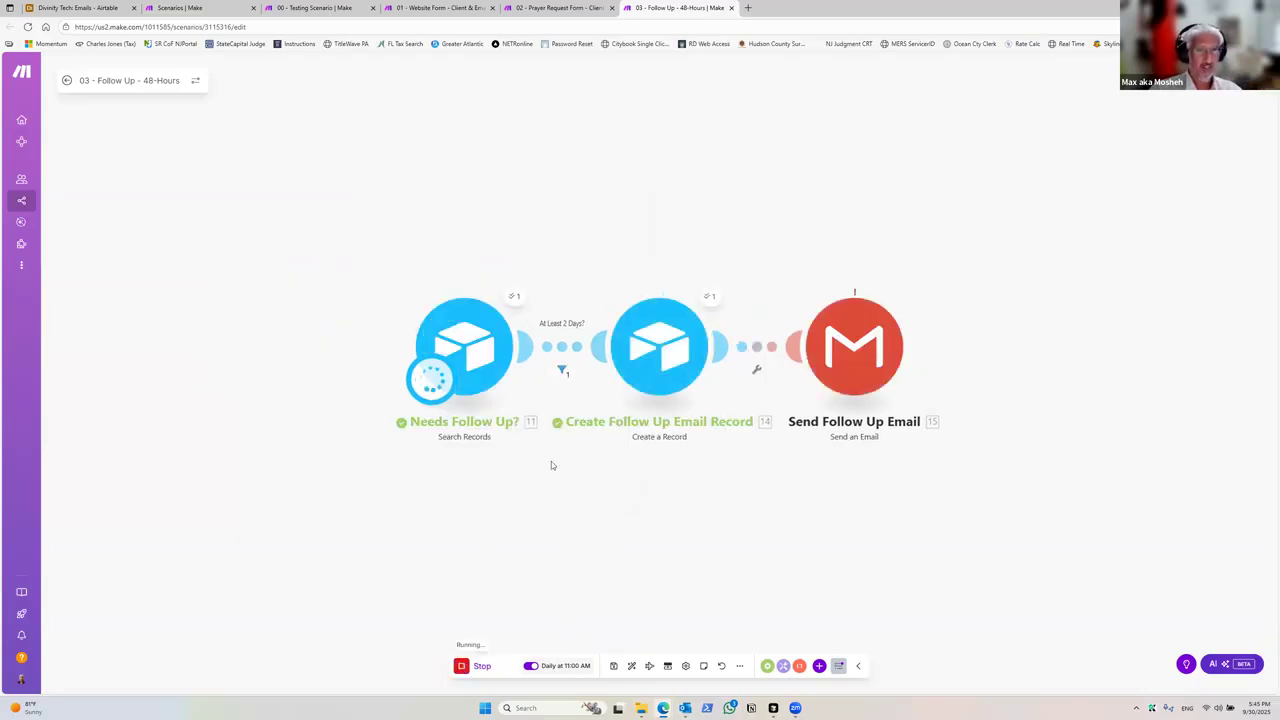
Step: Inspect the filter's bundle results and the Send Follow Up Email operations from the run
{"action": "left_click", "coordinate": [443, 366]}
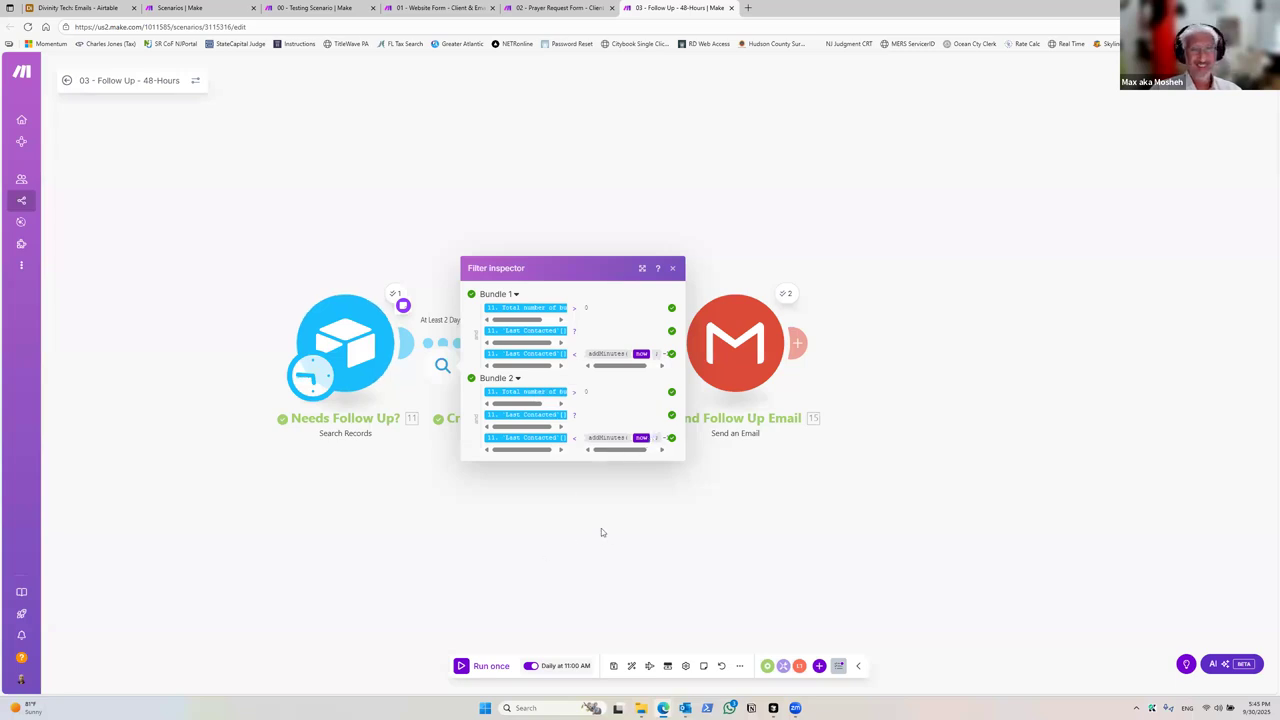
{"action": "left_click", "coordinate": [626, 504]}
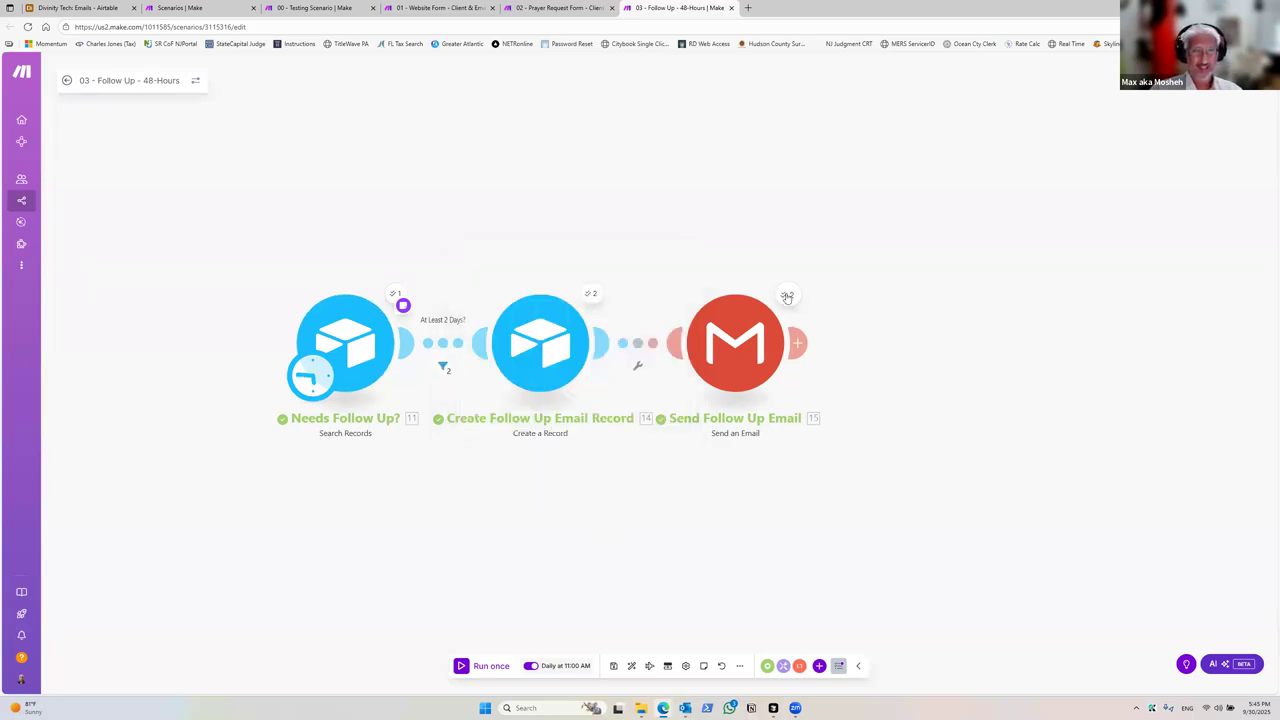
{"action": "left_click", "coordinate": [788, 295]}
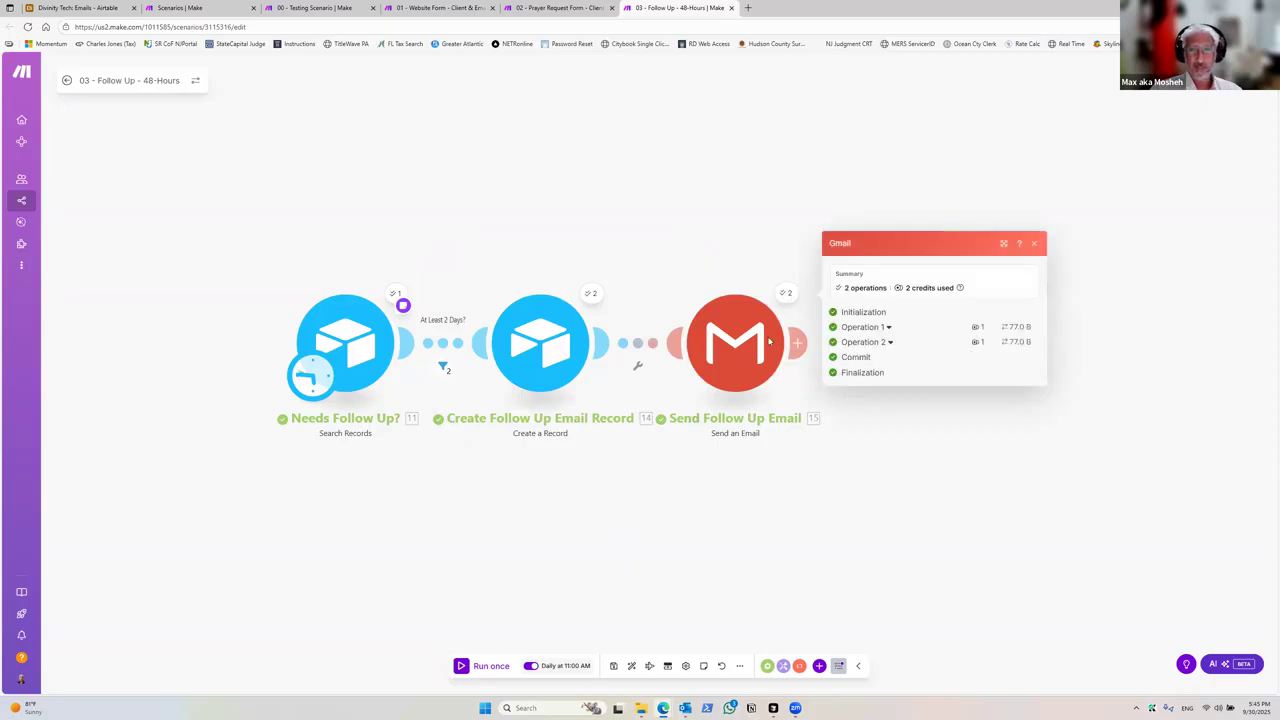
{"action": "left_click", "coordinate": [662, 510]}
{"action": "left_click_drag", "start_coordinate": [665, 474], "coordinate": [584, 465]}
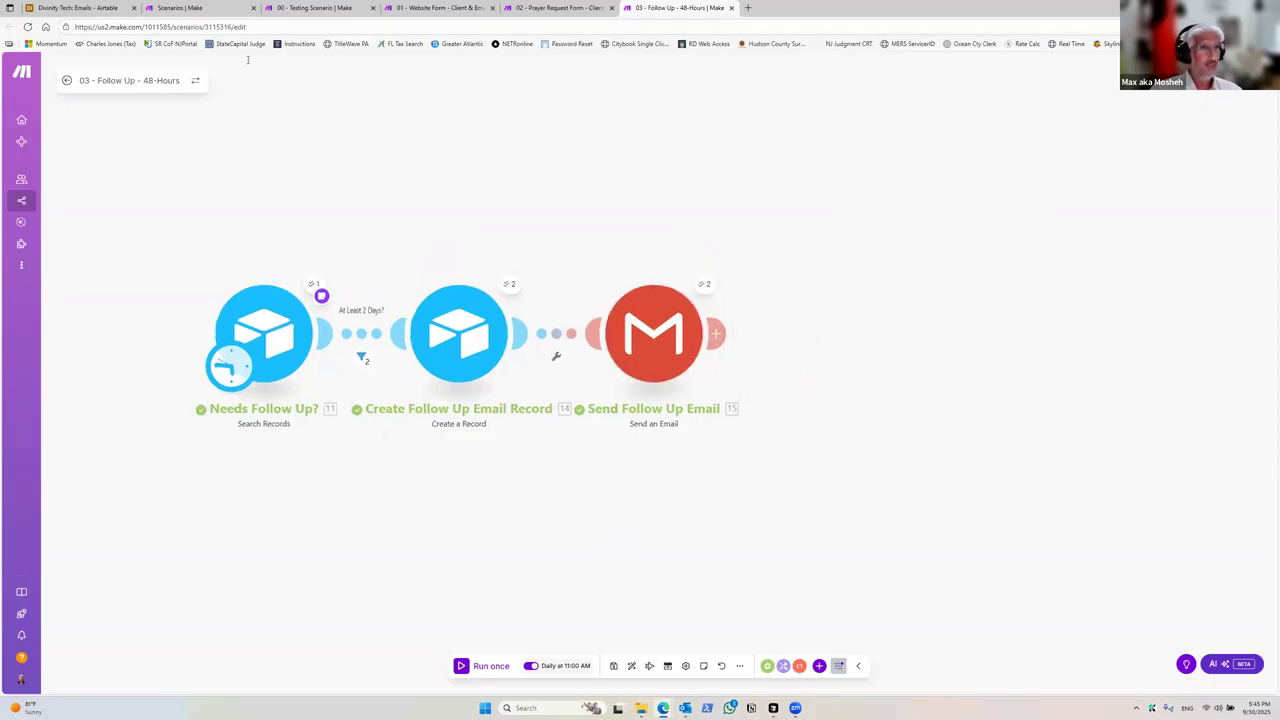
Step: Check the new follow-up records in the Airtable Emails table and the received follow-up email in Outlook
{"action": "left_click", "coordinate": [100, 8]}
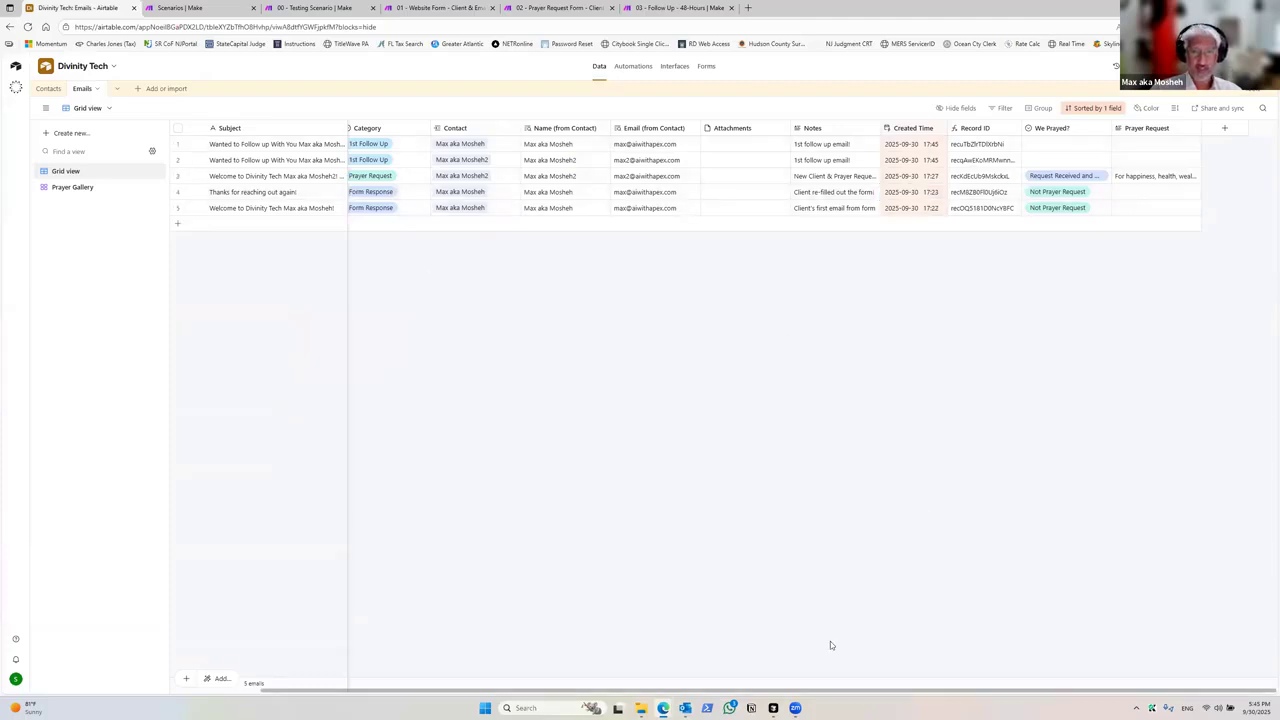
{"action": "left_click_drag", "start_coordinate": [840, 693], "coordinate": [752, 693]}
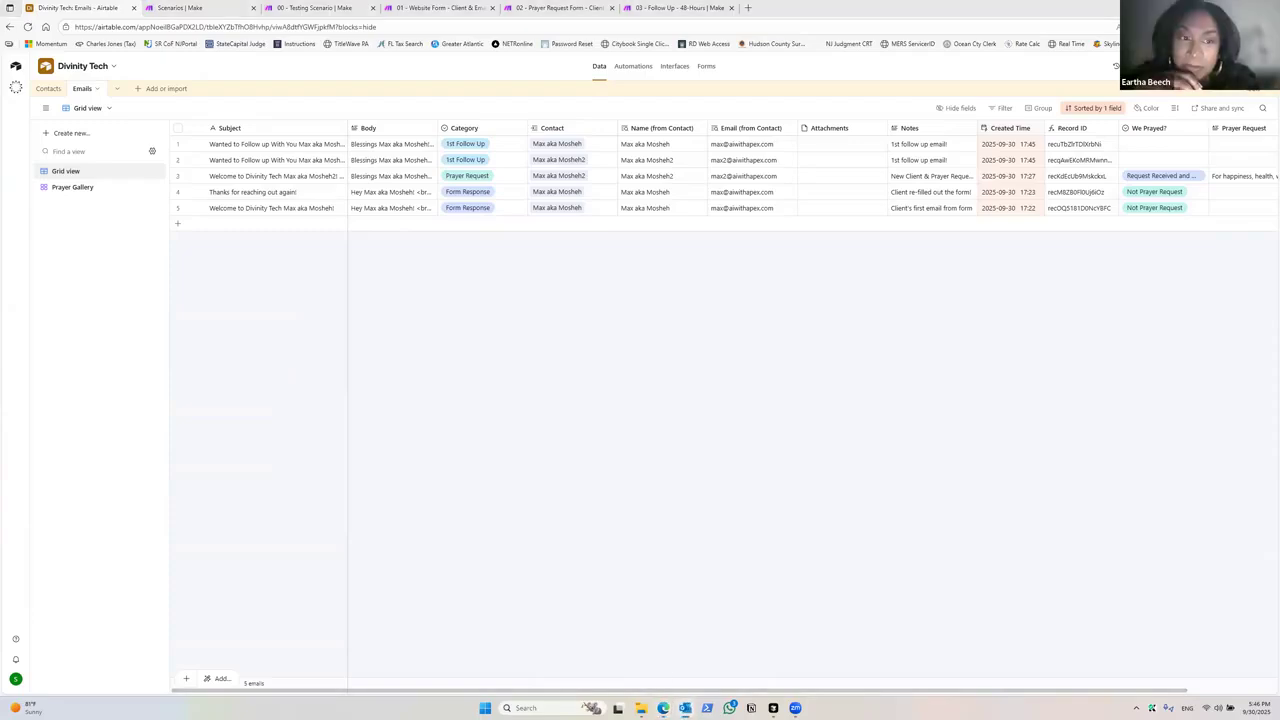
{"action": "double_click", "coordinate": [621, 178]}
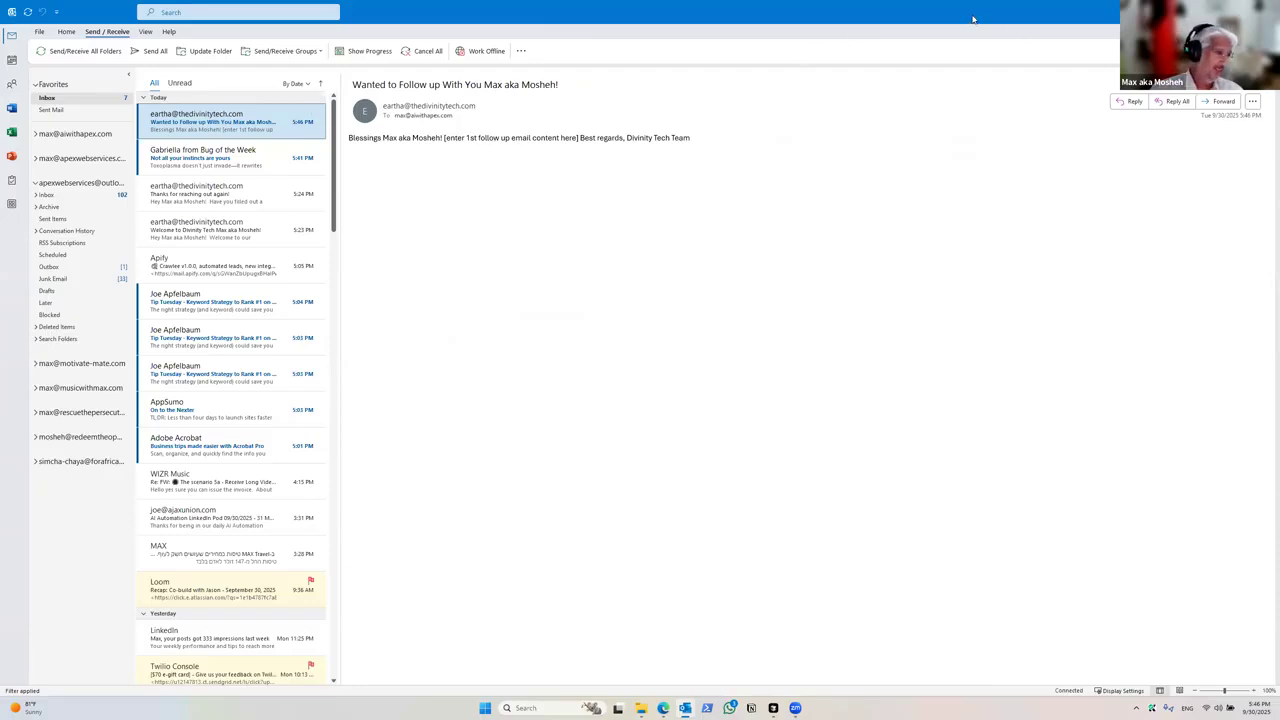
{"action": "key", "text": "alt+Tab"}
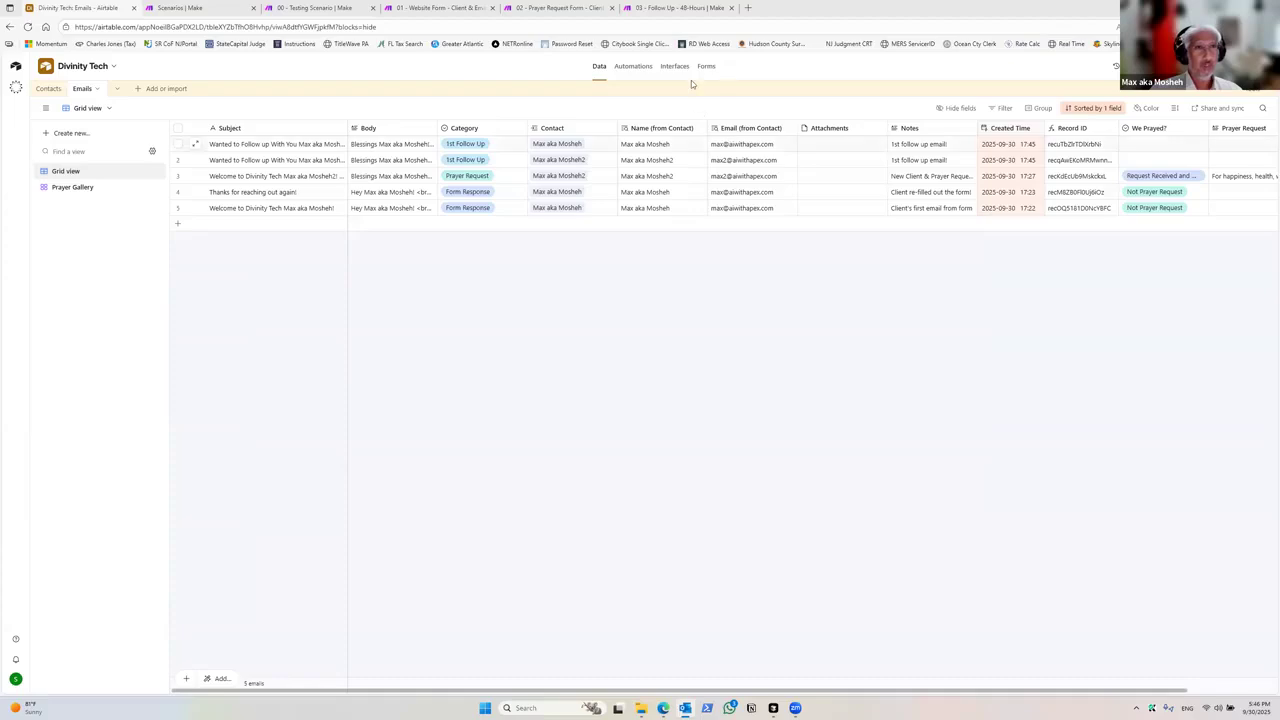
Step: Copy the addHours(; -48) expression from the note on the Needs Follow Up? module
{"action": "left_click", "coordinate": [637, 8]}
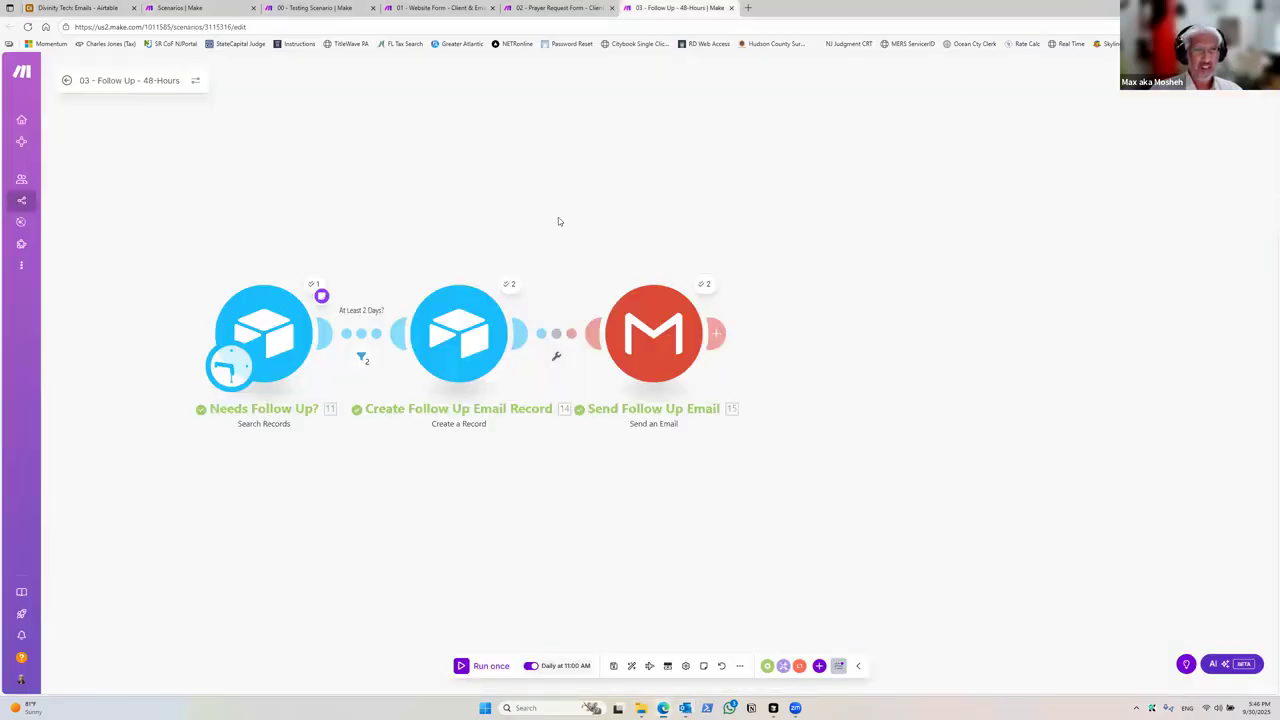
{"action": "right_click", "coordinate": [368, 339]}
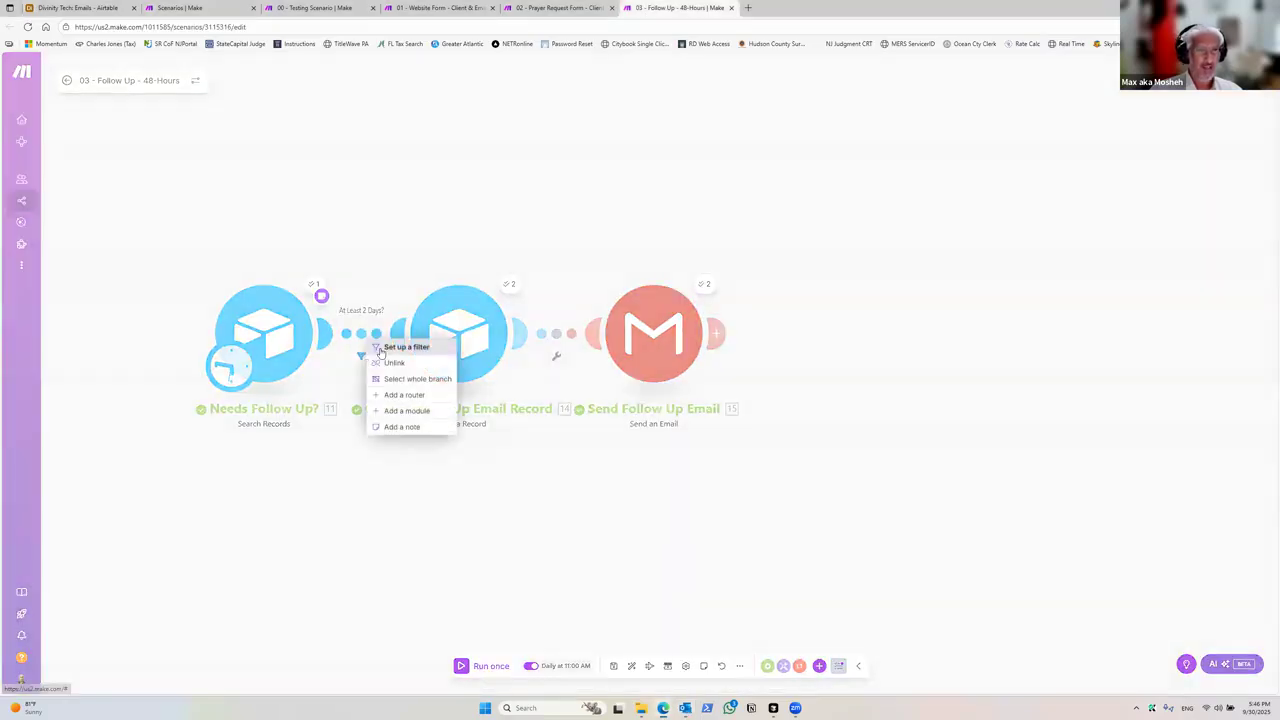
{"action": "left_click", "coordinate": [321, 296]}
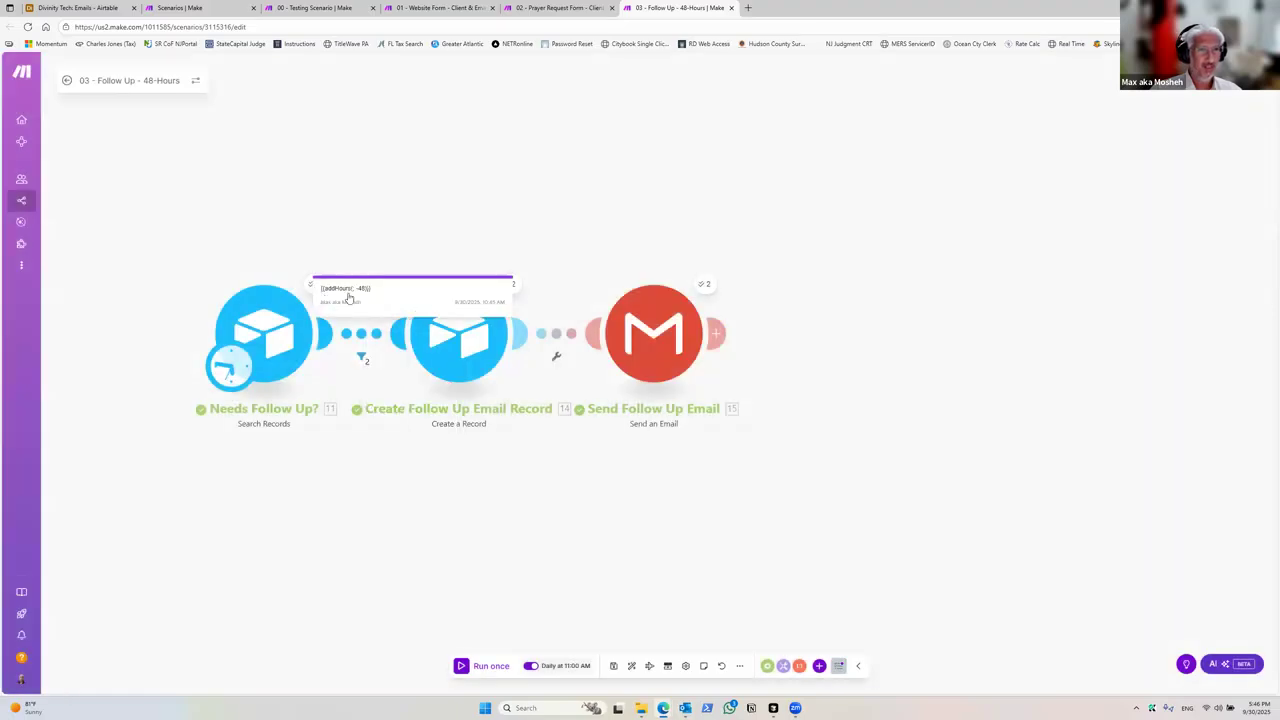
{"action": "double_click", "coordinate": [347, 294]}
{"action": "triple_click", "coordinate": [348, 294]}
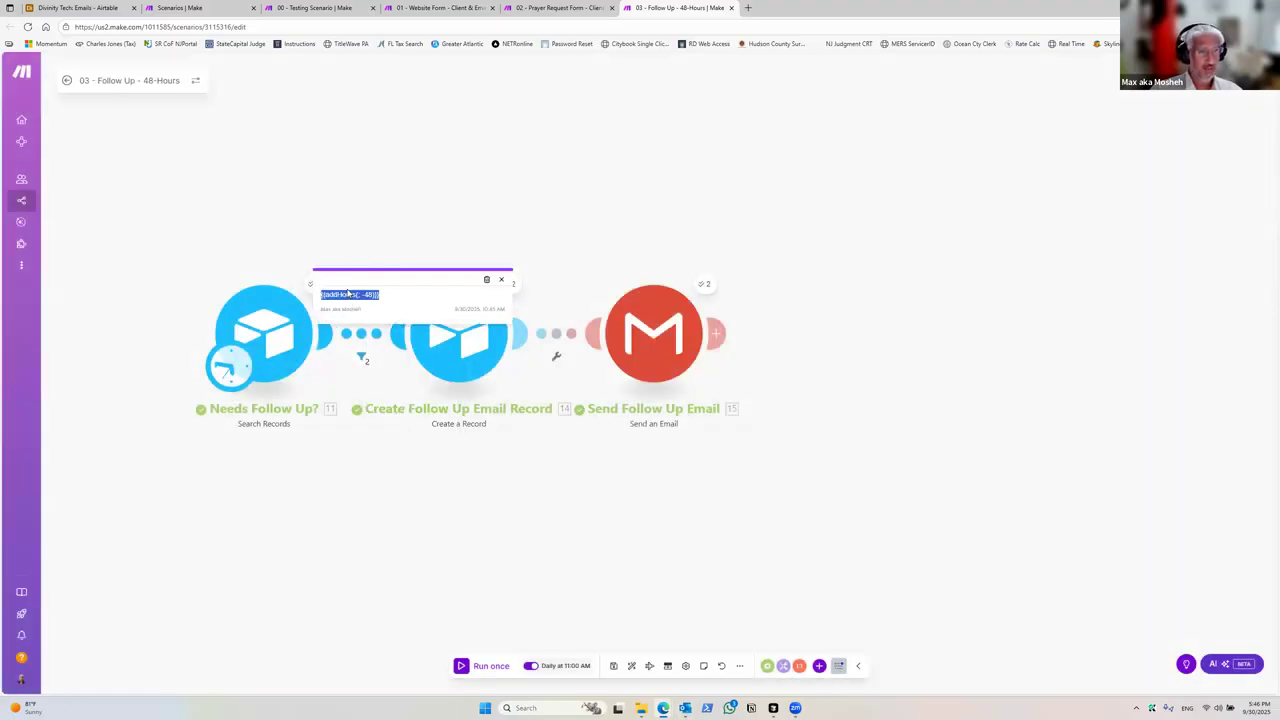
{"action": "left_click", "coordinate": [363, 390]}
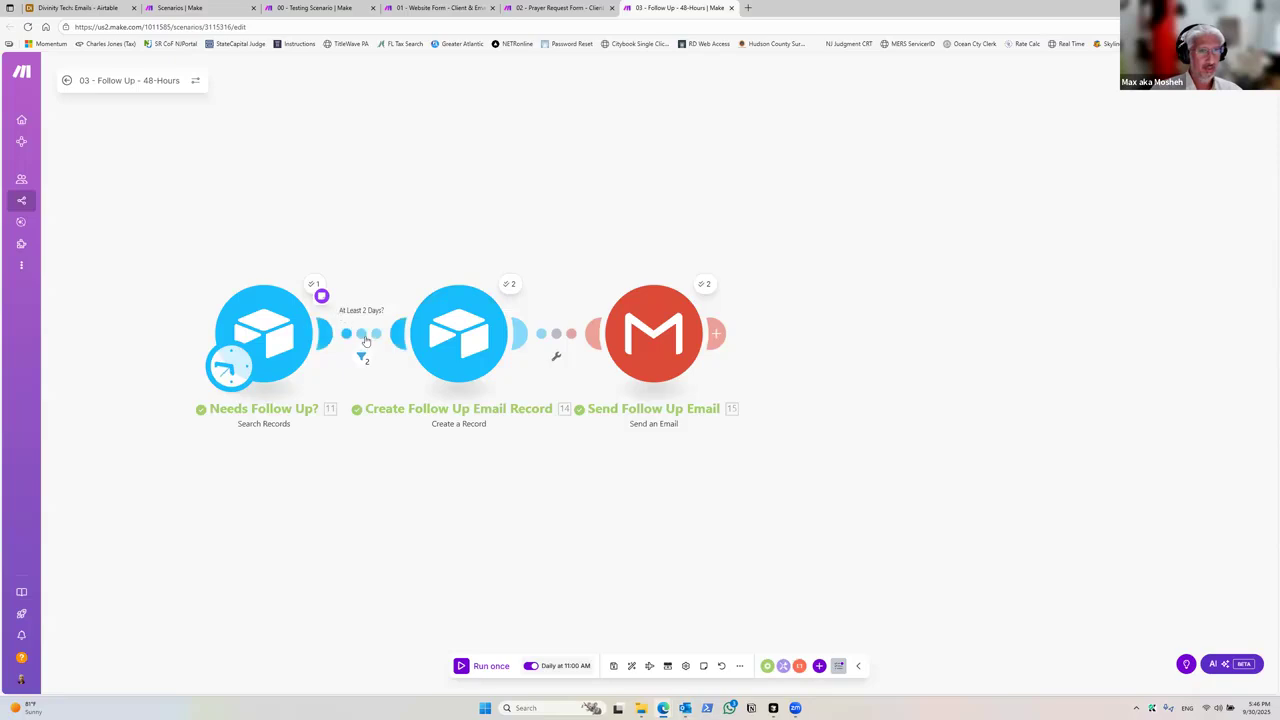
Step: Change the At Least 2 Days? filter's Last Contacted condition to addHours(now; -48), save the filter and the scenario
{"action": "right_click", "coordinate": [370, 345]}
{"action": "left_click", "coordinate": [395, 344]}
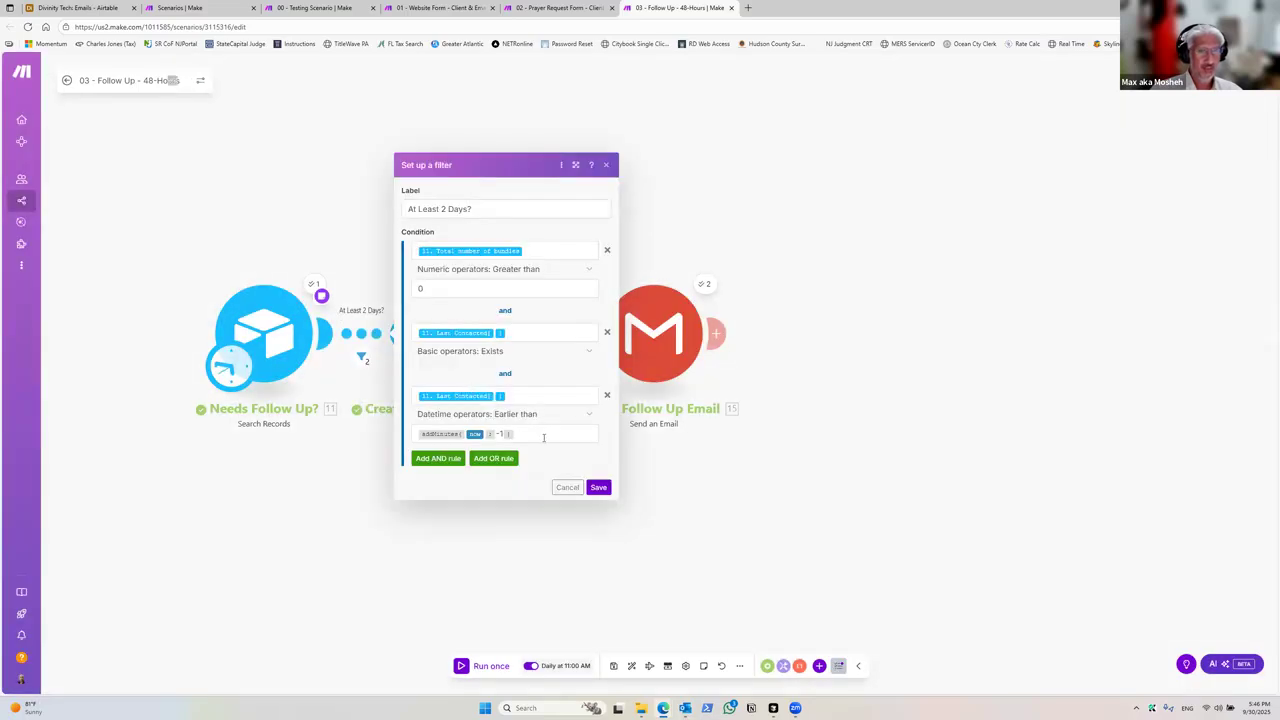
{"action": "left_click", "coordinate": [544, 437]}
{"action": "key", "text": "BackSpace"}
{"action": "type", "text": "addHours( ; -48 )"}
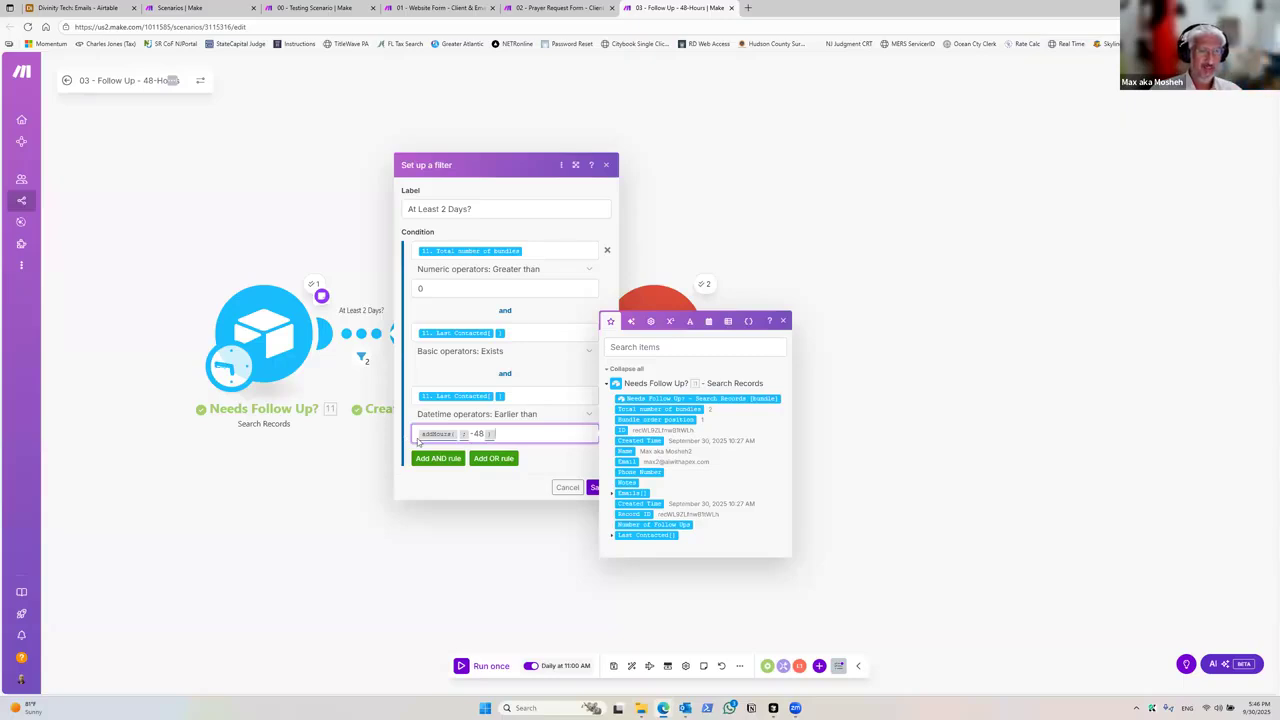
{"action": "key", "text": "Left"}
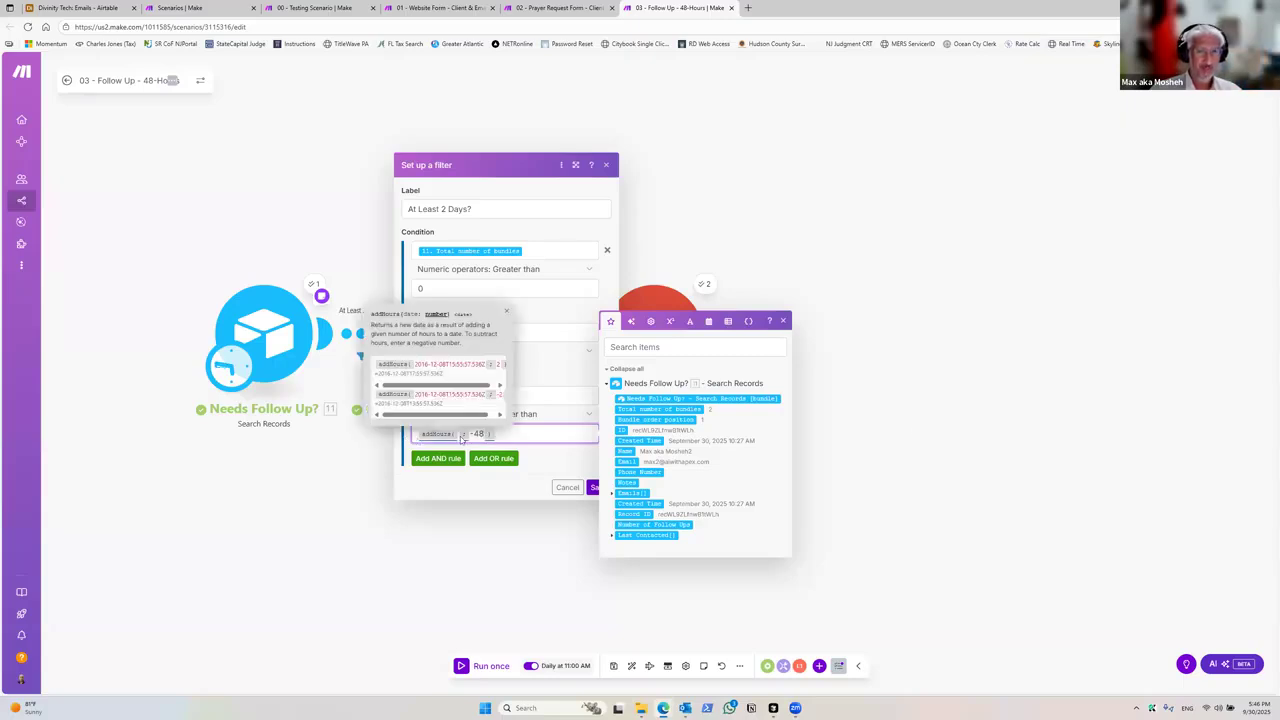
{"action": "left_click", "coordinate": [708, 321]}
{"action": "left_click_drag", "start_coordinate": [621, 508], "coordinate": [481, 435]}
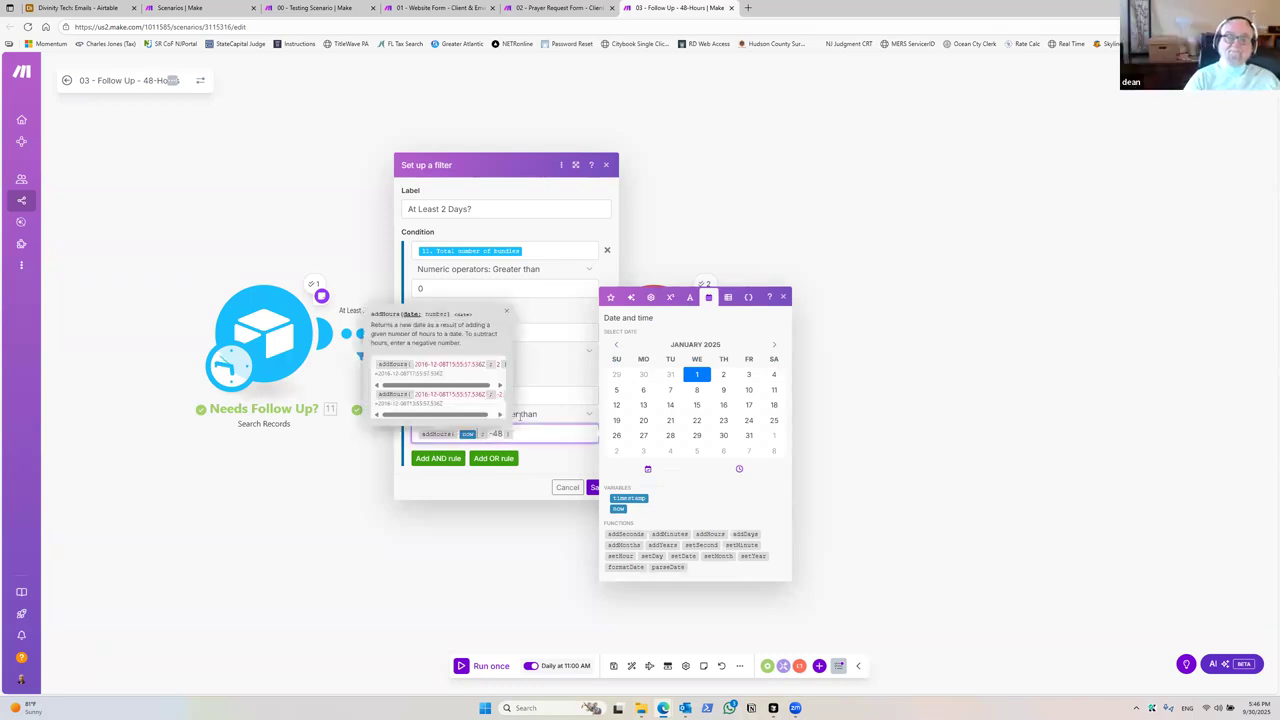
{"action": "left_click", "coordinate": [592, 488]}
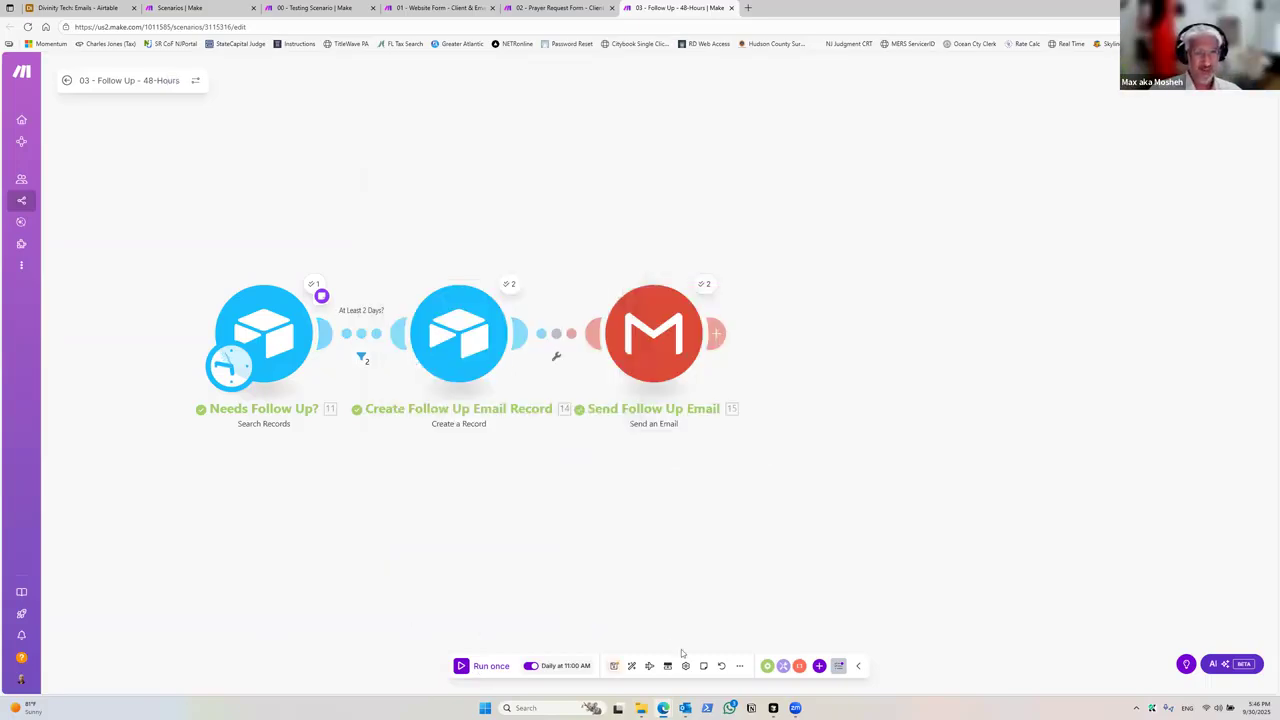
{"action": "left_click", "coordinate": [612, 667]}
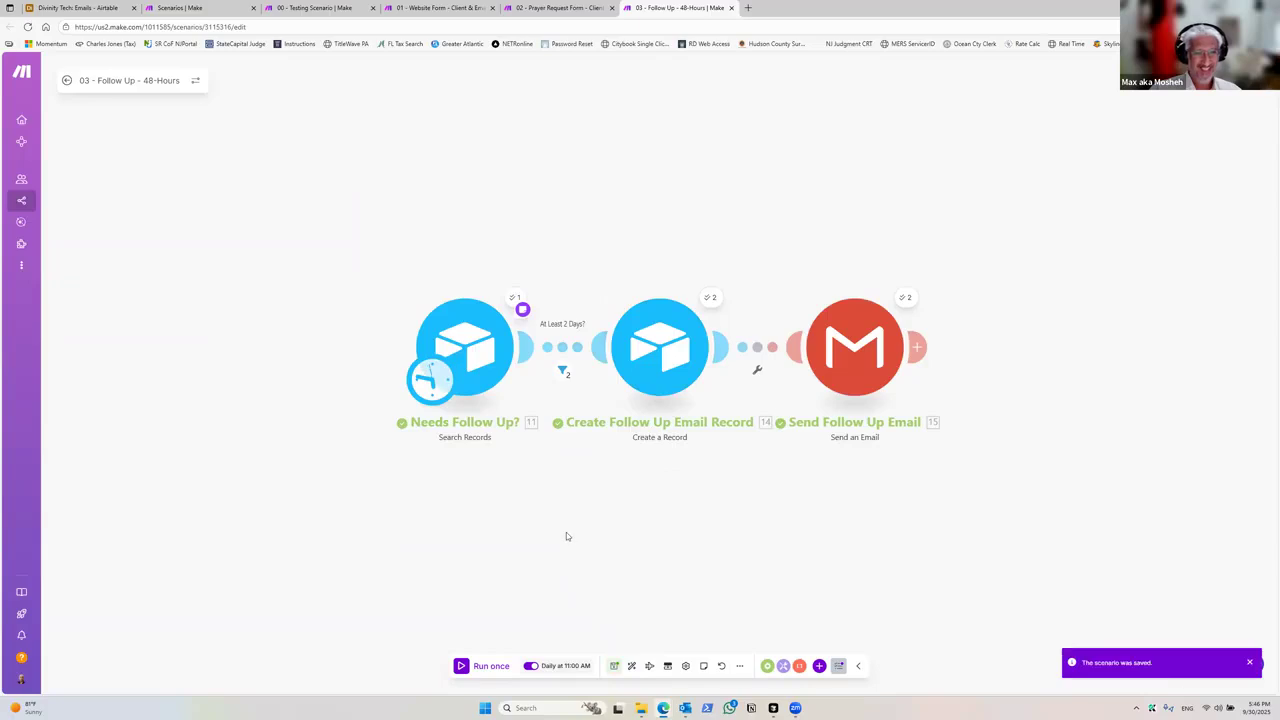
Step: Clear the addHours text from the note on the Needs Follow Up? module and close the note
{"action": "right_click", "coordinate": [524, 314]}
{"action": "right_click", "coordinate": [503, 327]}
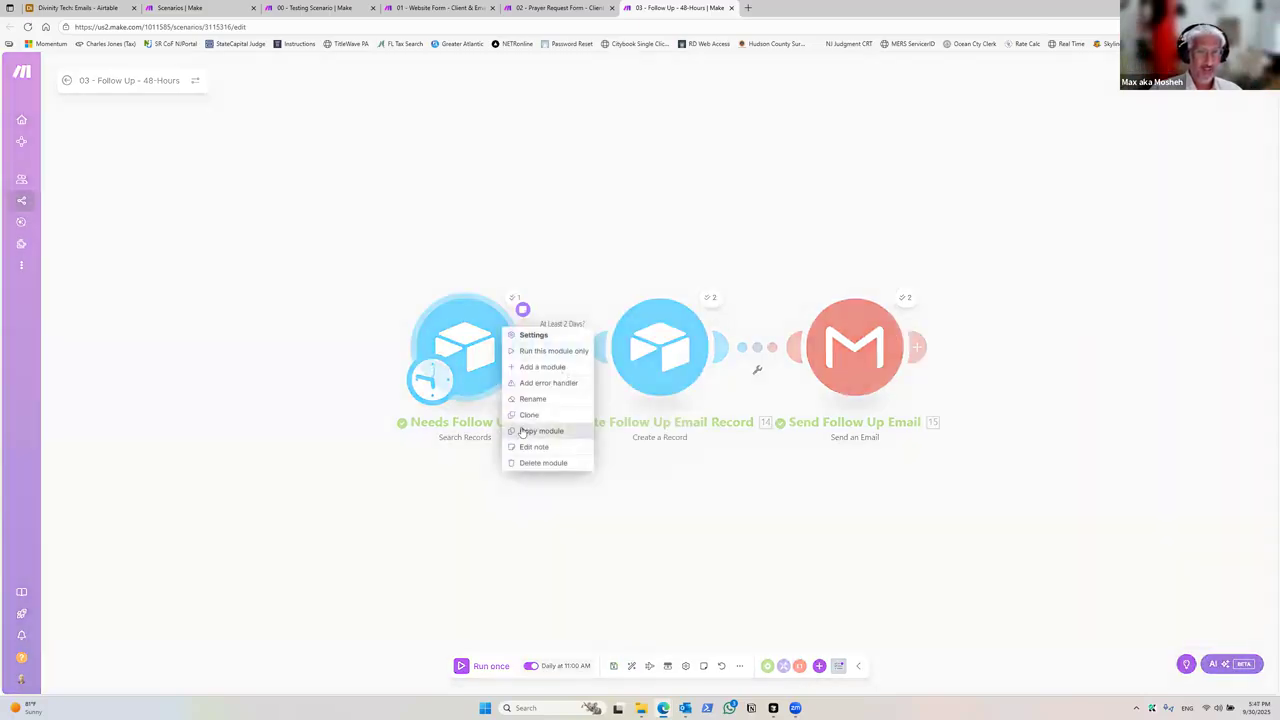
{"action": "left_click", "coordinate": [550, 450]}
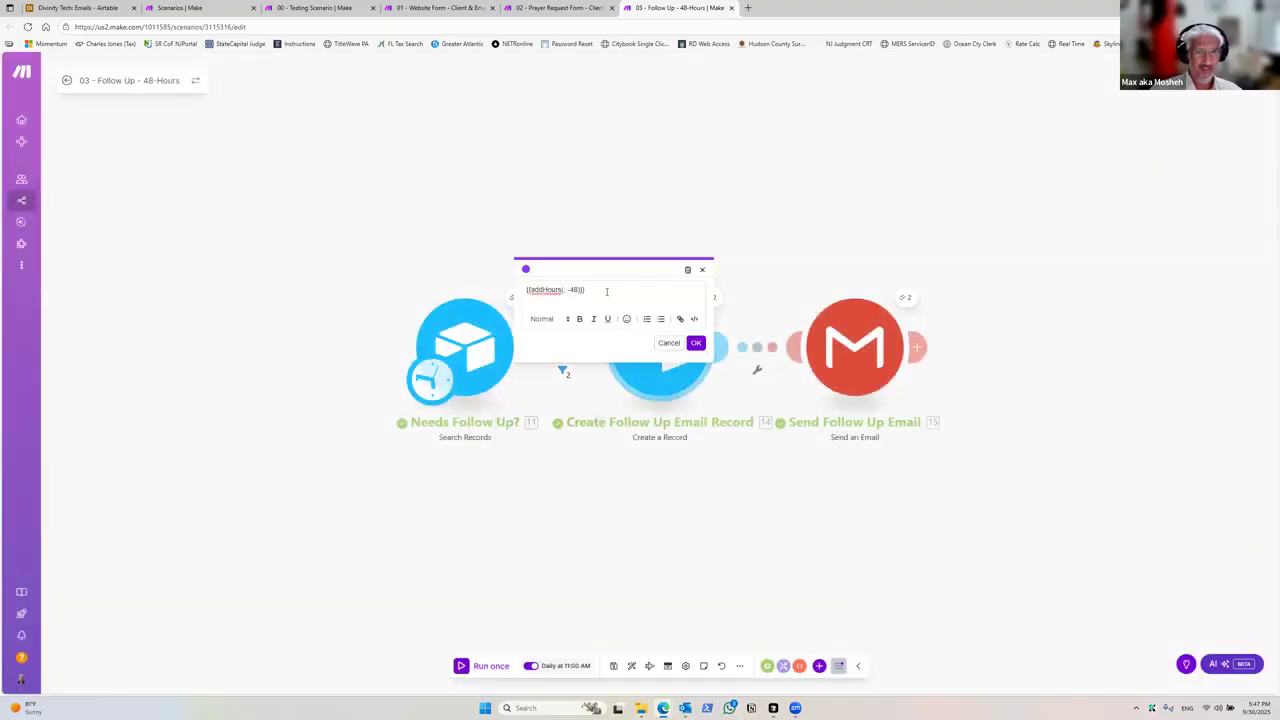
{"action": "triple_click", "coordinate": [608, 293]}
{"action": "left_click", "coordinate": [694, 344]}
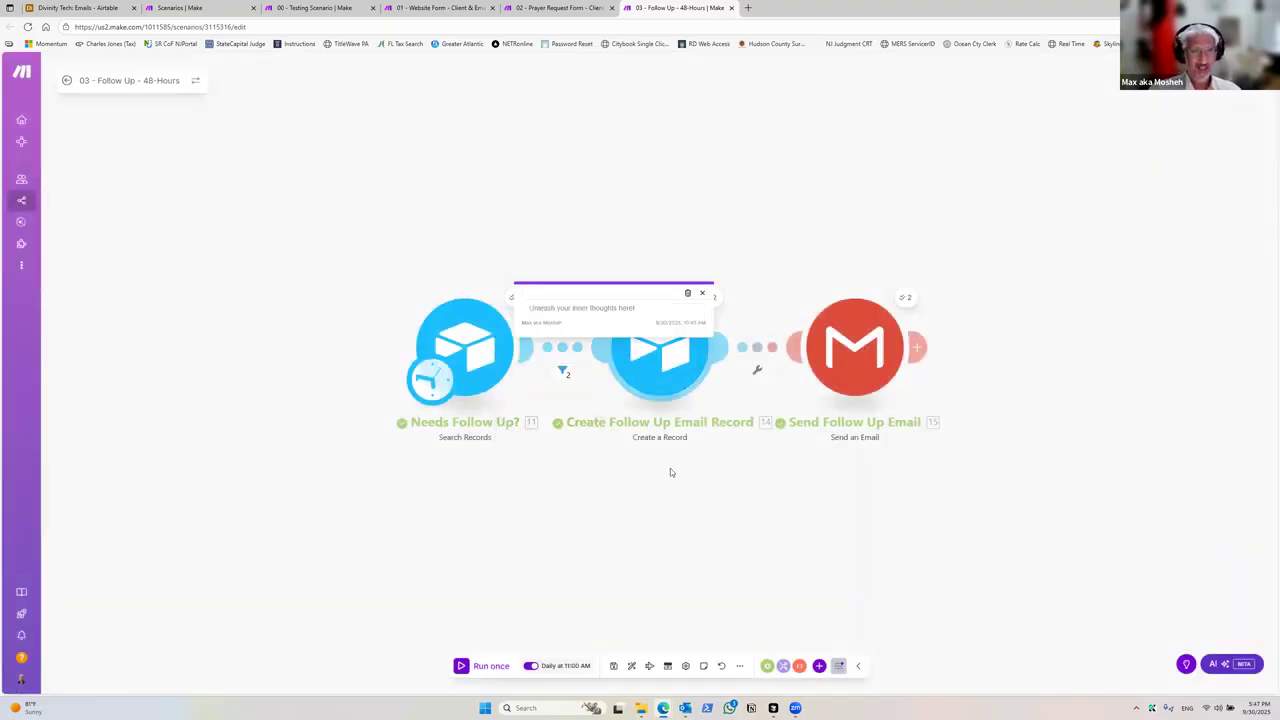
{"action": "left_click", "coordinate": [703, 292]}
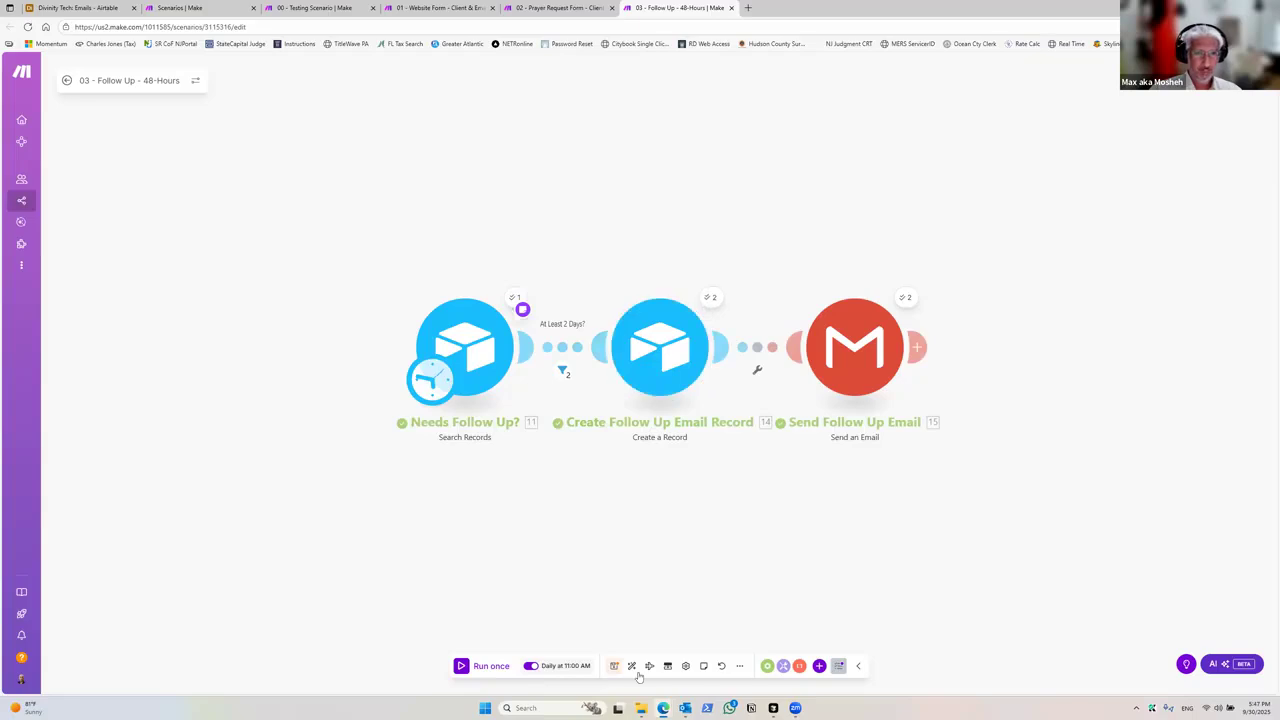
Step: Save the scenario, run it once, and inspect the At Least 2 Days? filter's bundle results
{"action": "left_click", "coordinate": [614, 665]}
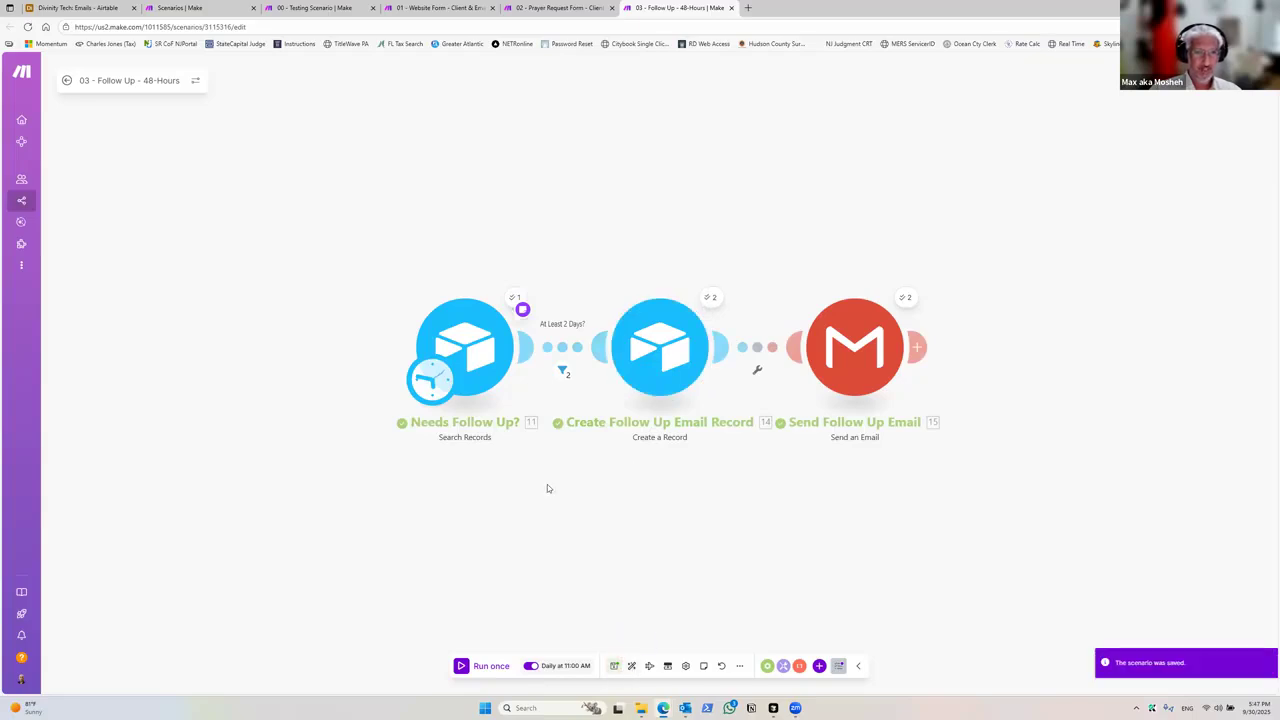
{"action": "left_click", "coordinate": [463, 667]}
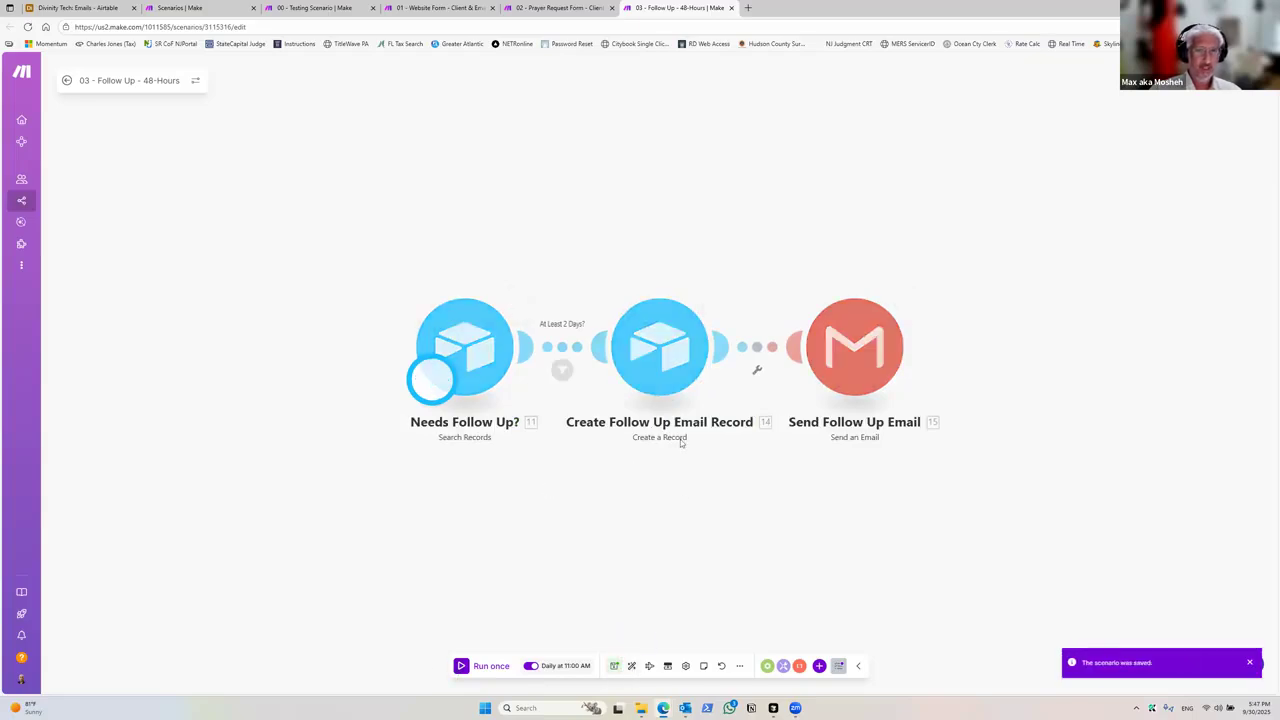
{"action": "left_click", "coordinate": [562, 370]}
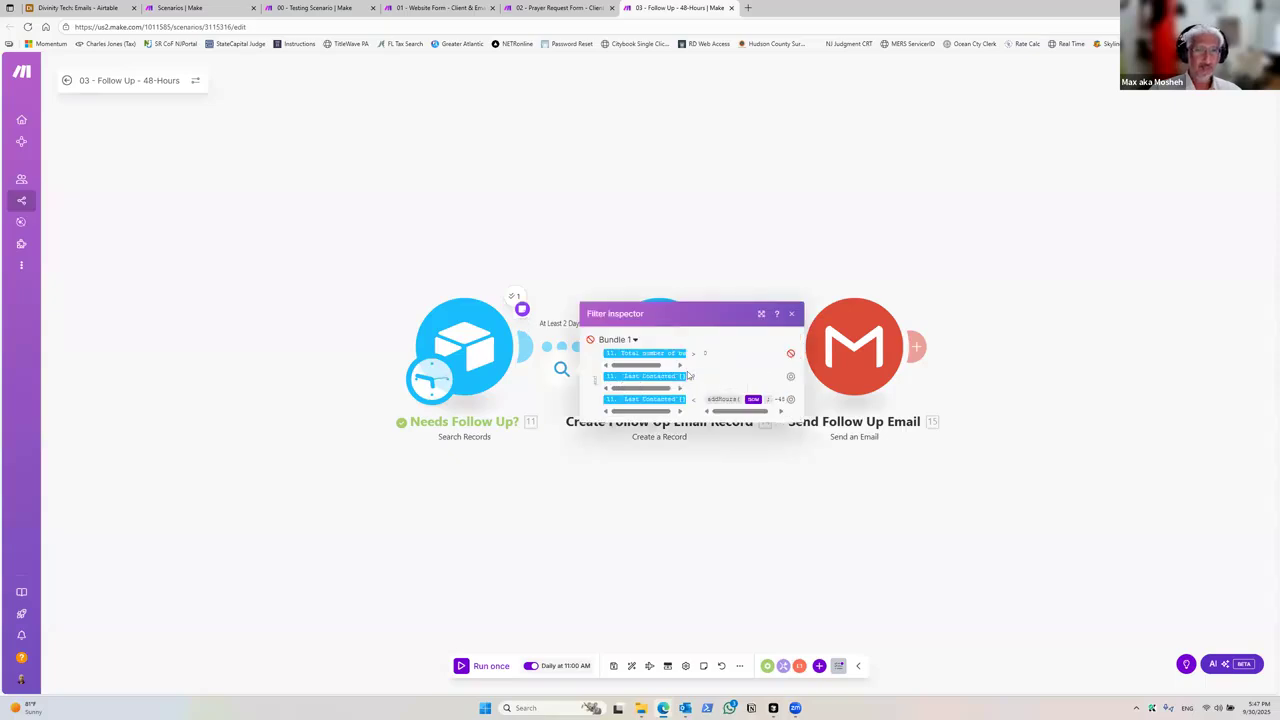
{"action": "left_click", "coordinate": [471, 501]}
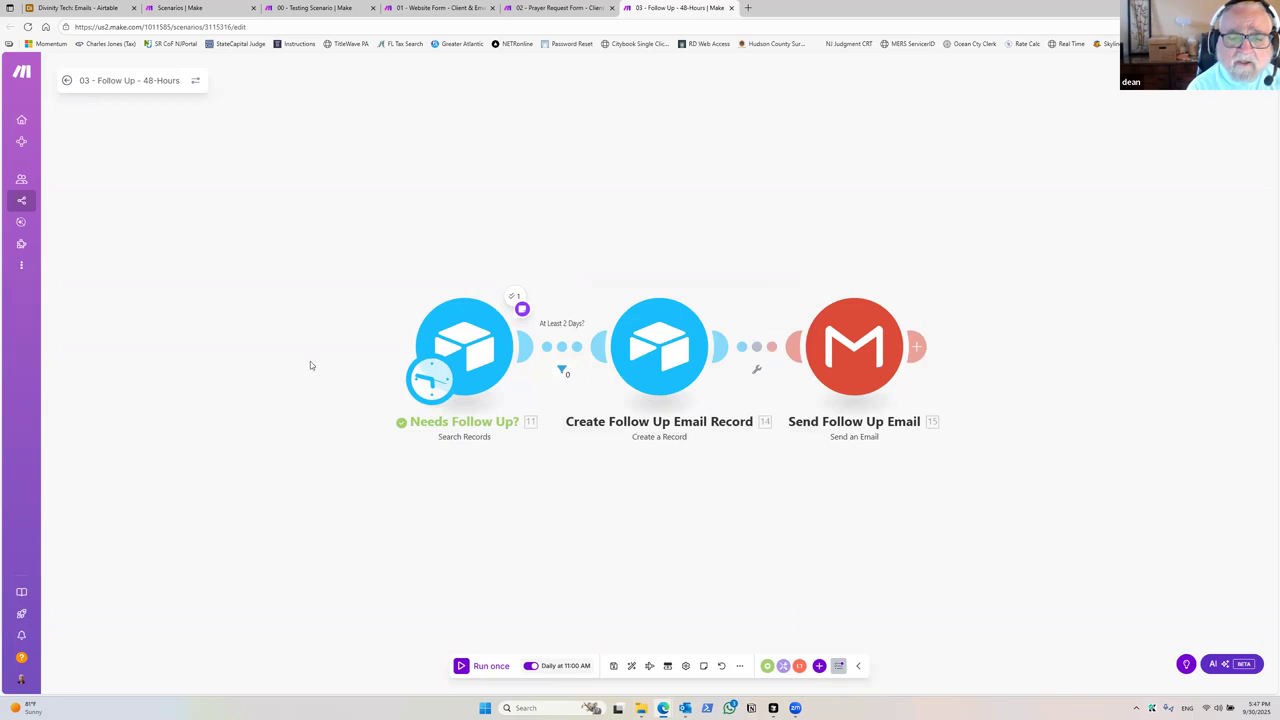
Step: Delete the empty note on the Needs Follow Up? module, save the scenario and exit to the scenario overview
{"action": "left_click", "coordinate": [521, 311]}
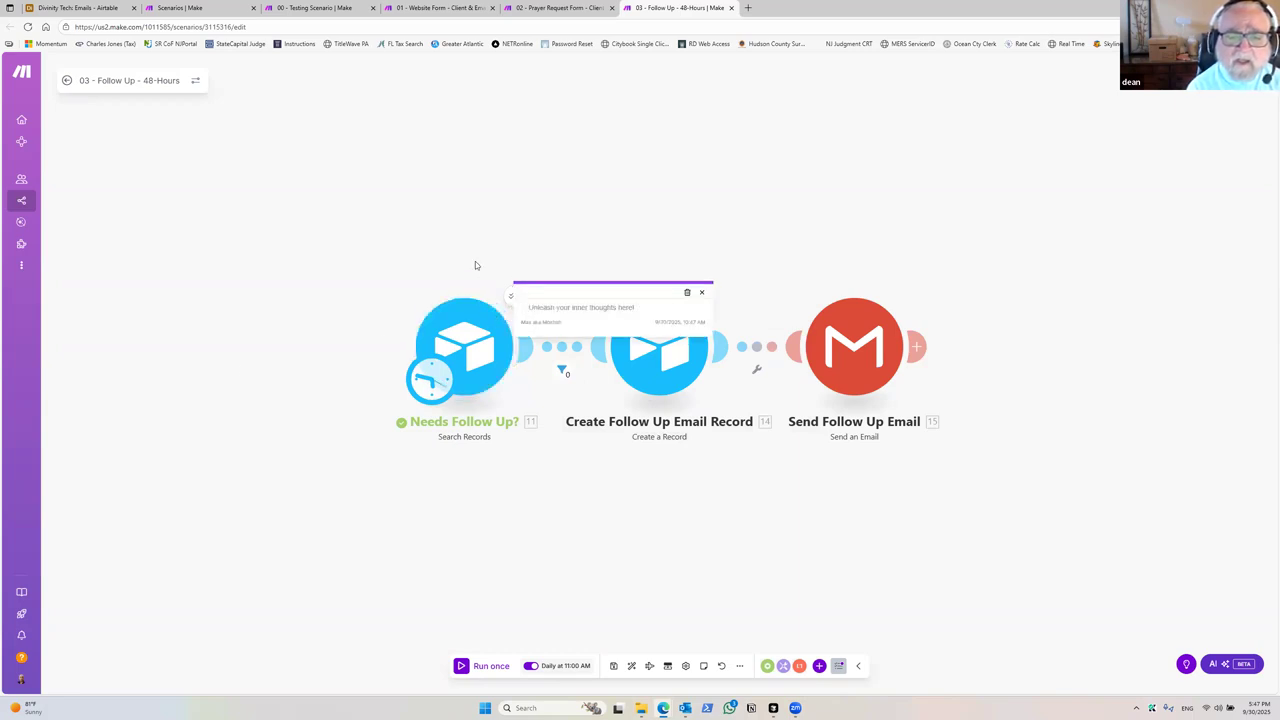
{"action": "left_click_drag", "start_coordinate": [545, 323], "coordinate": [646, 386]}
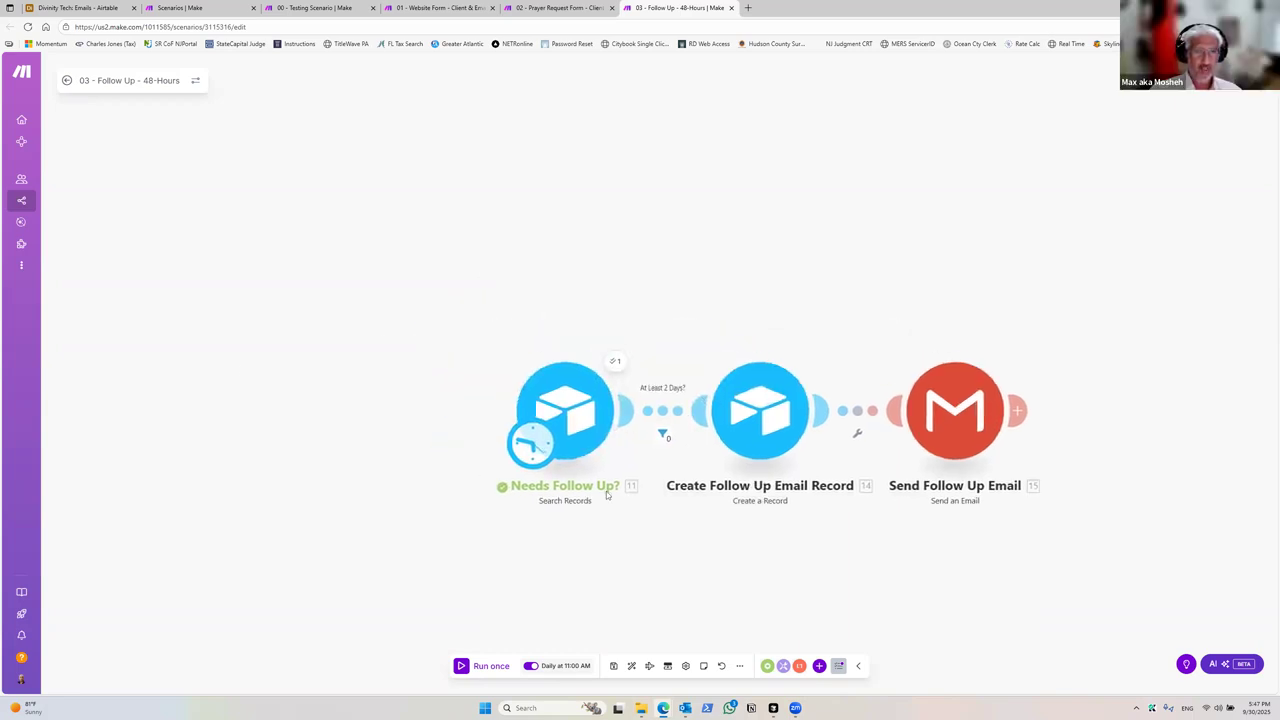
{"action": "left_click_drag", "start_coordinate": [607, 494], "coordinate": [518, 445]}
{"action": "left_click", "coordinate": [632, 667]}
{"action": "left_click", "coordinate": [614, 667]}
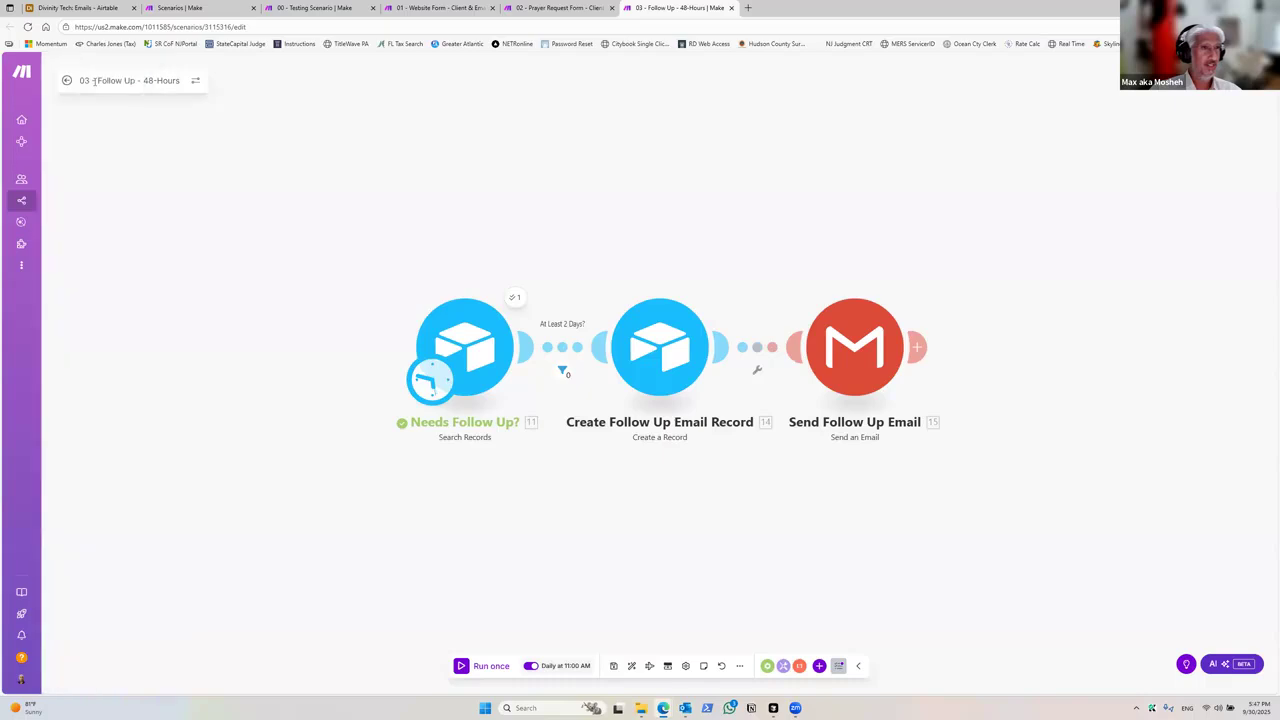
{"action": "left_click", "coordinate": [66, 80]}
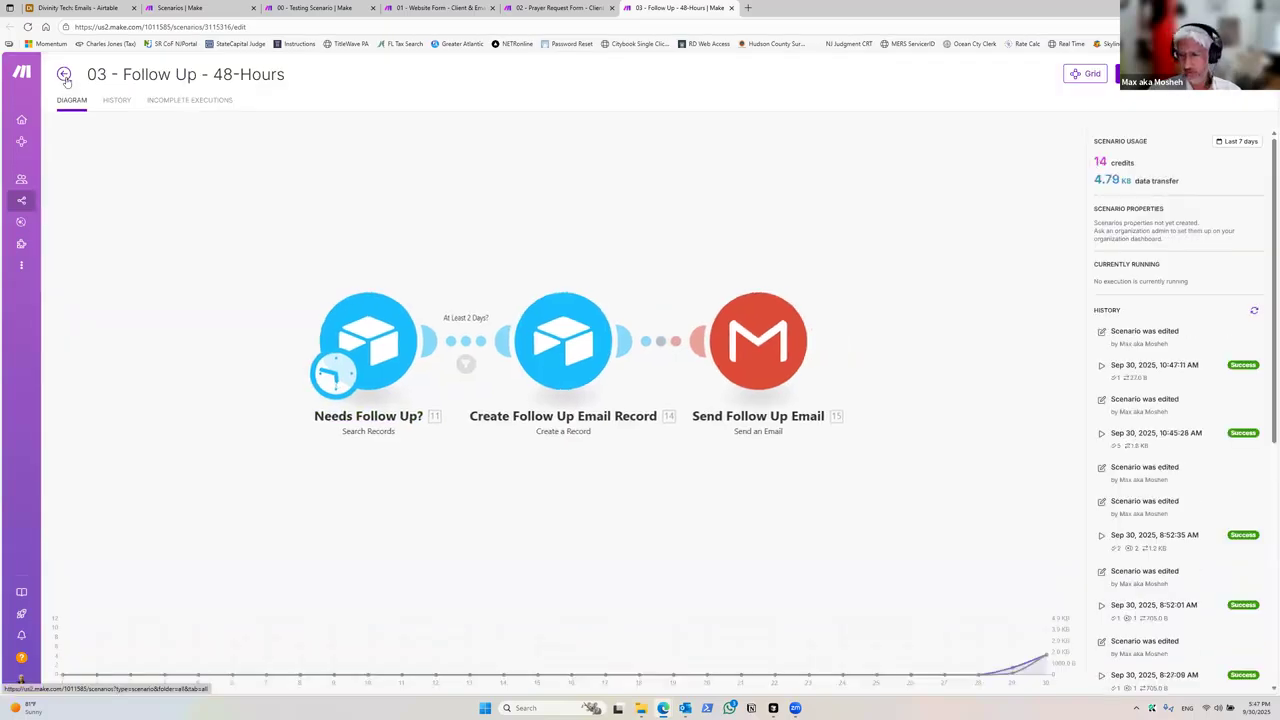
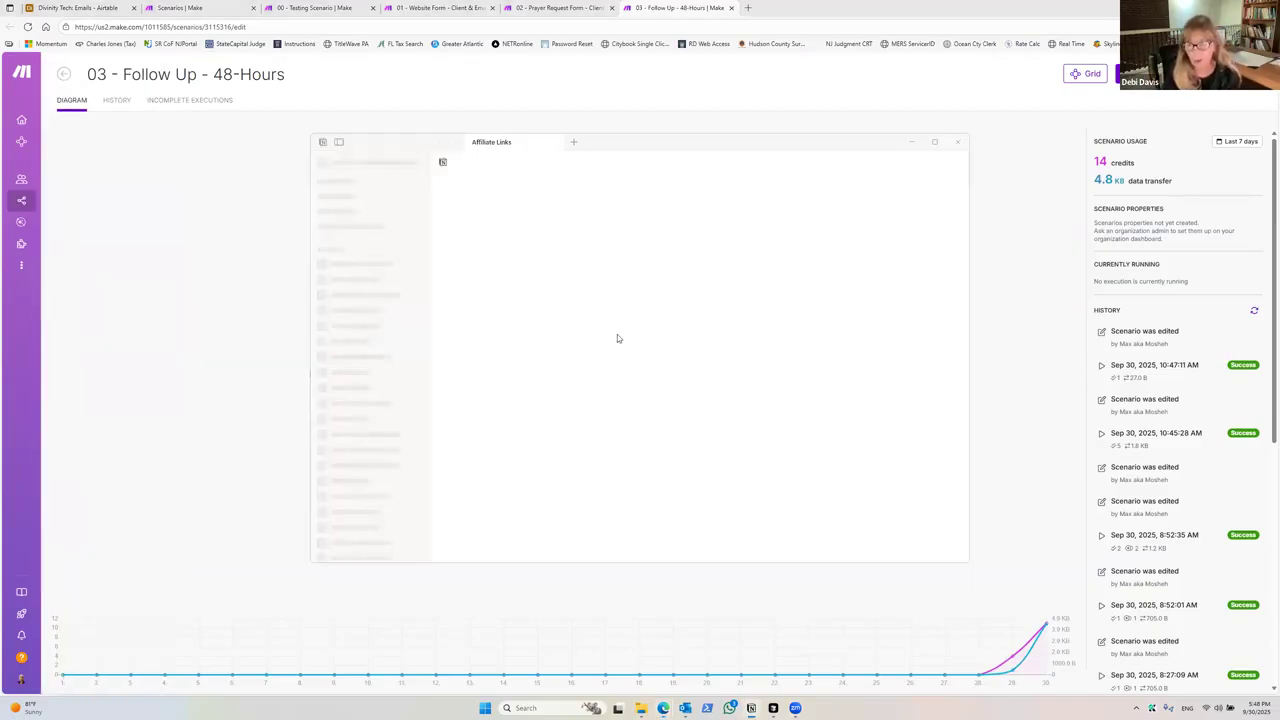
Step: Scroll through the Affiliate Links page and highlight the Airtable referral link line
{"action": "scroll", "coordinate": [655, 360], "scroll_direction": "down", "scroll_amount": 4}
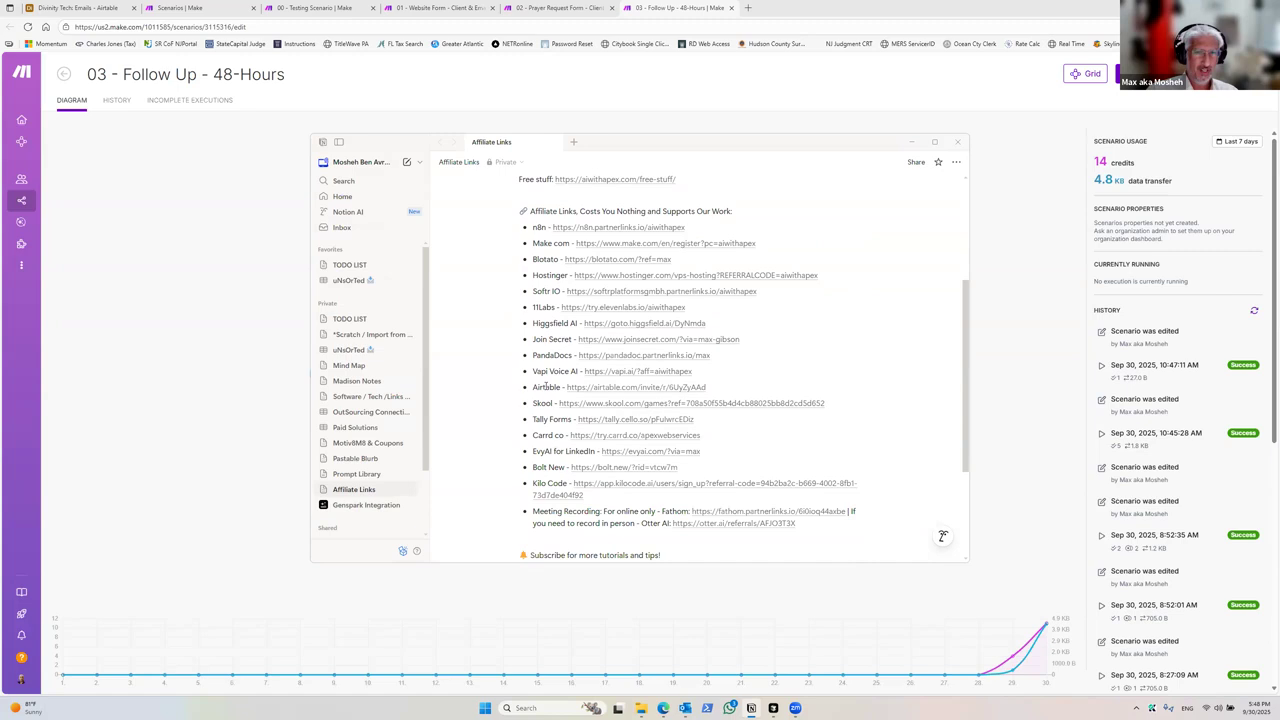
{"action": "left_click_drag", "start_coordinate": [533, 387], "coordinate": [706, 388]}
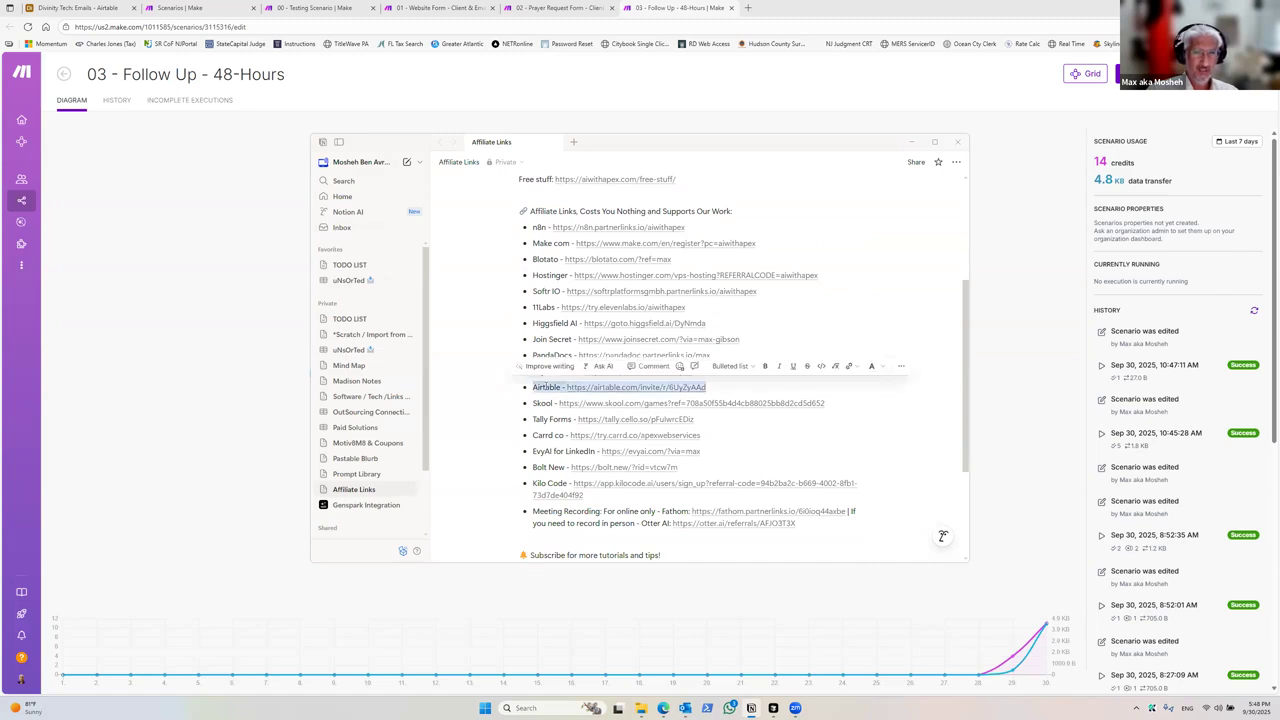
{"action": "scroll", "coordinate": [540, 386], "scroll_direction": "down", "scroll_amount": 1}
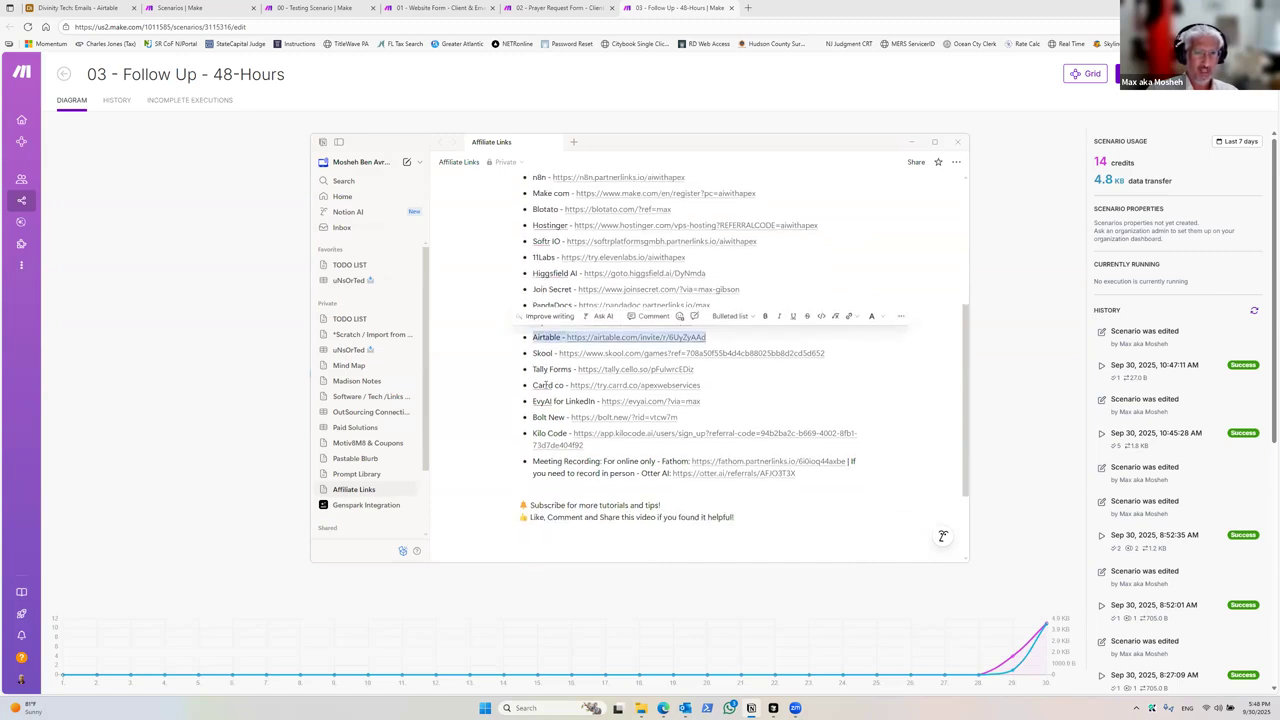
{"action": "scroll", "coordinate": [540, 385], "scroll_direction": "up", "scroll_amount": 1}
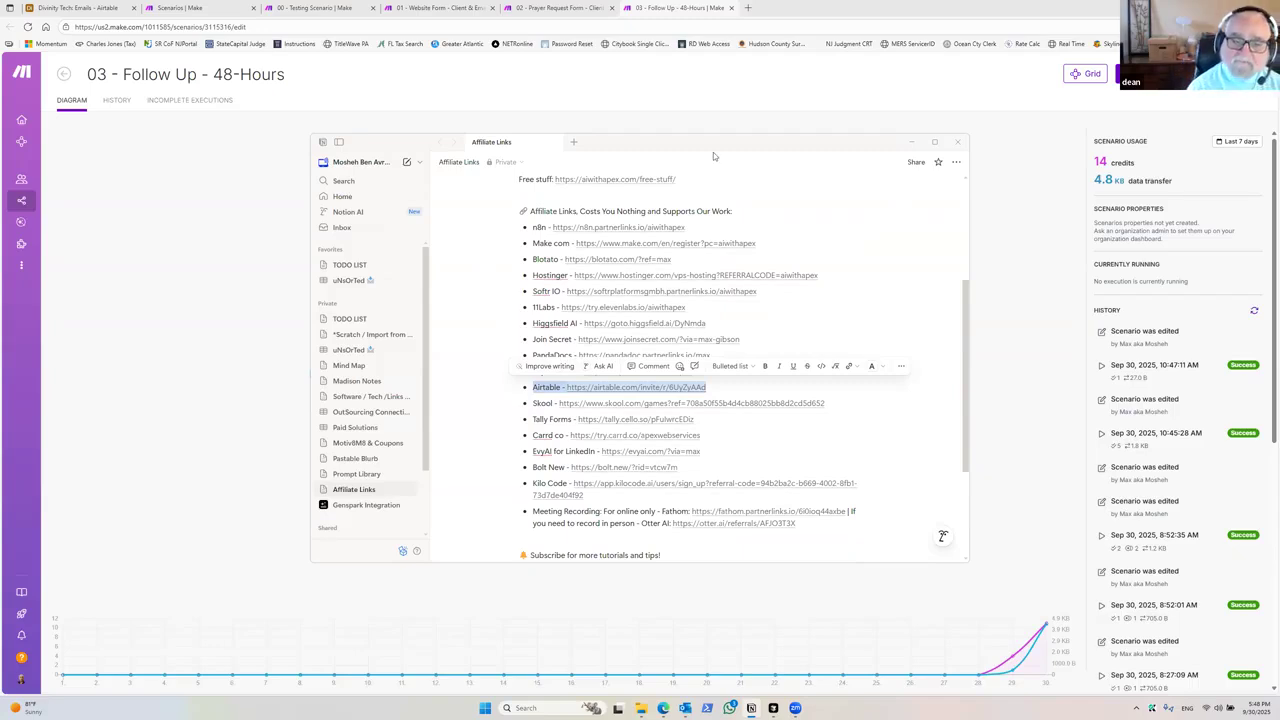
Step: Move the Affiliate Links window out of the way and switch to the Divinity Tech Emails table in Airtable
{"action": "left_click_drag", "start_coordinate": [745, 146], "coordinate": [1279, 146]}
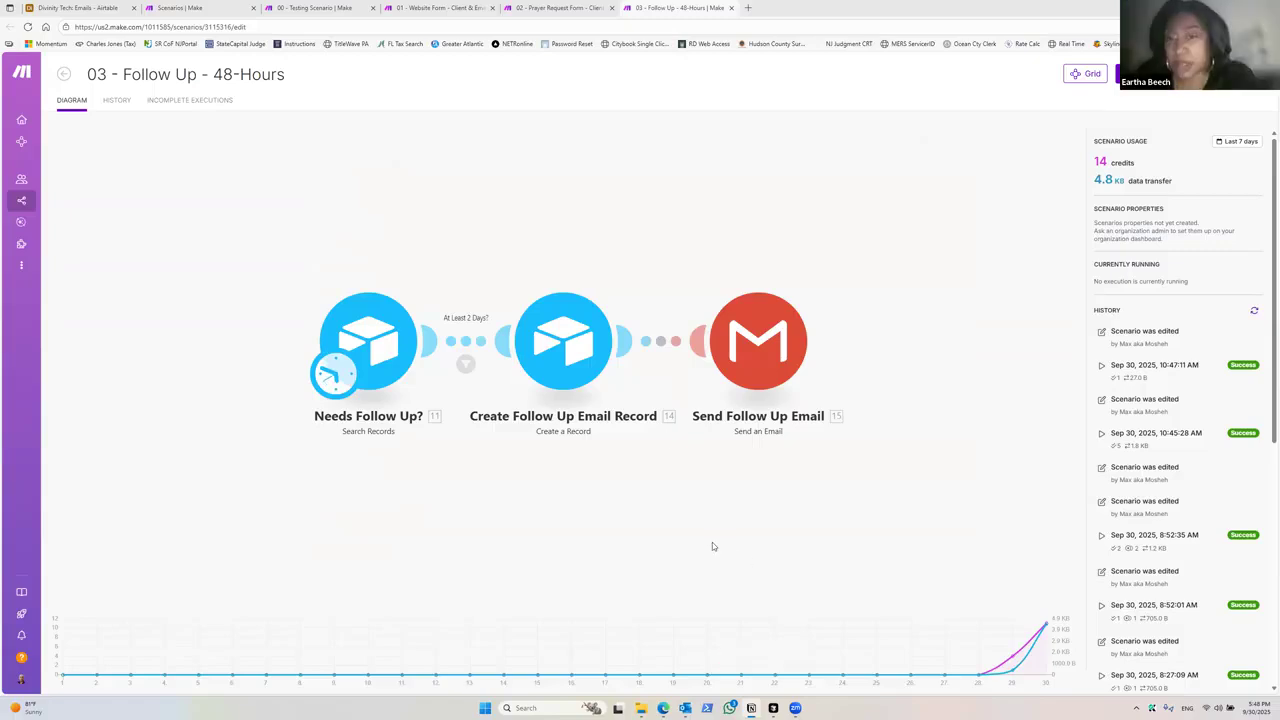
{"action": "left_click", "coordinate": [80, 8]}
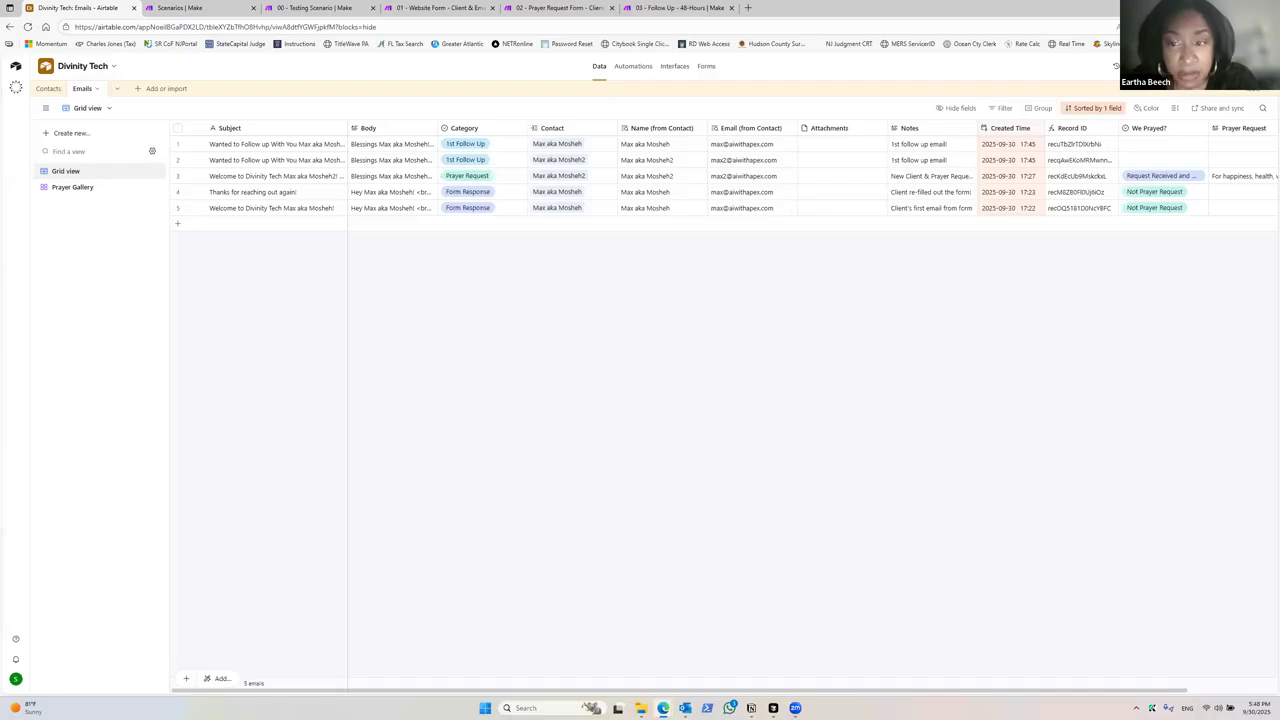